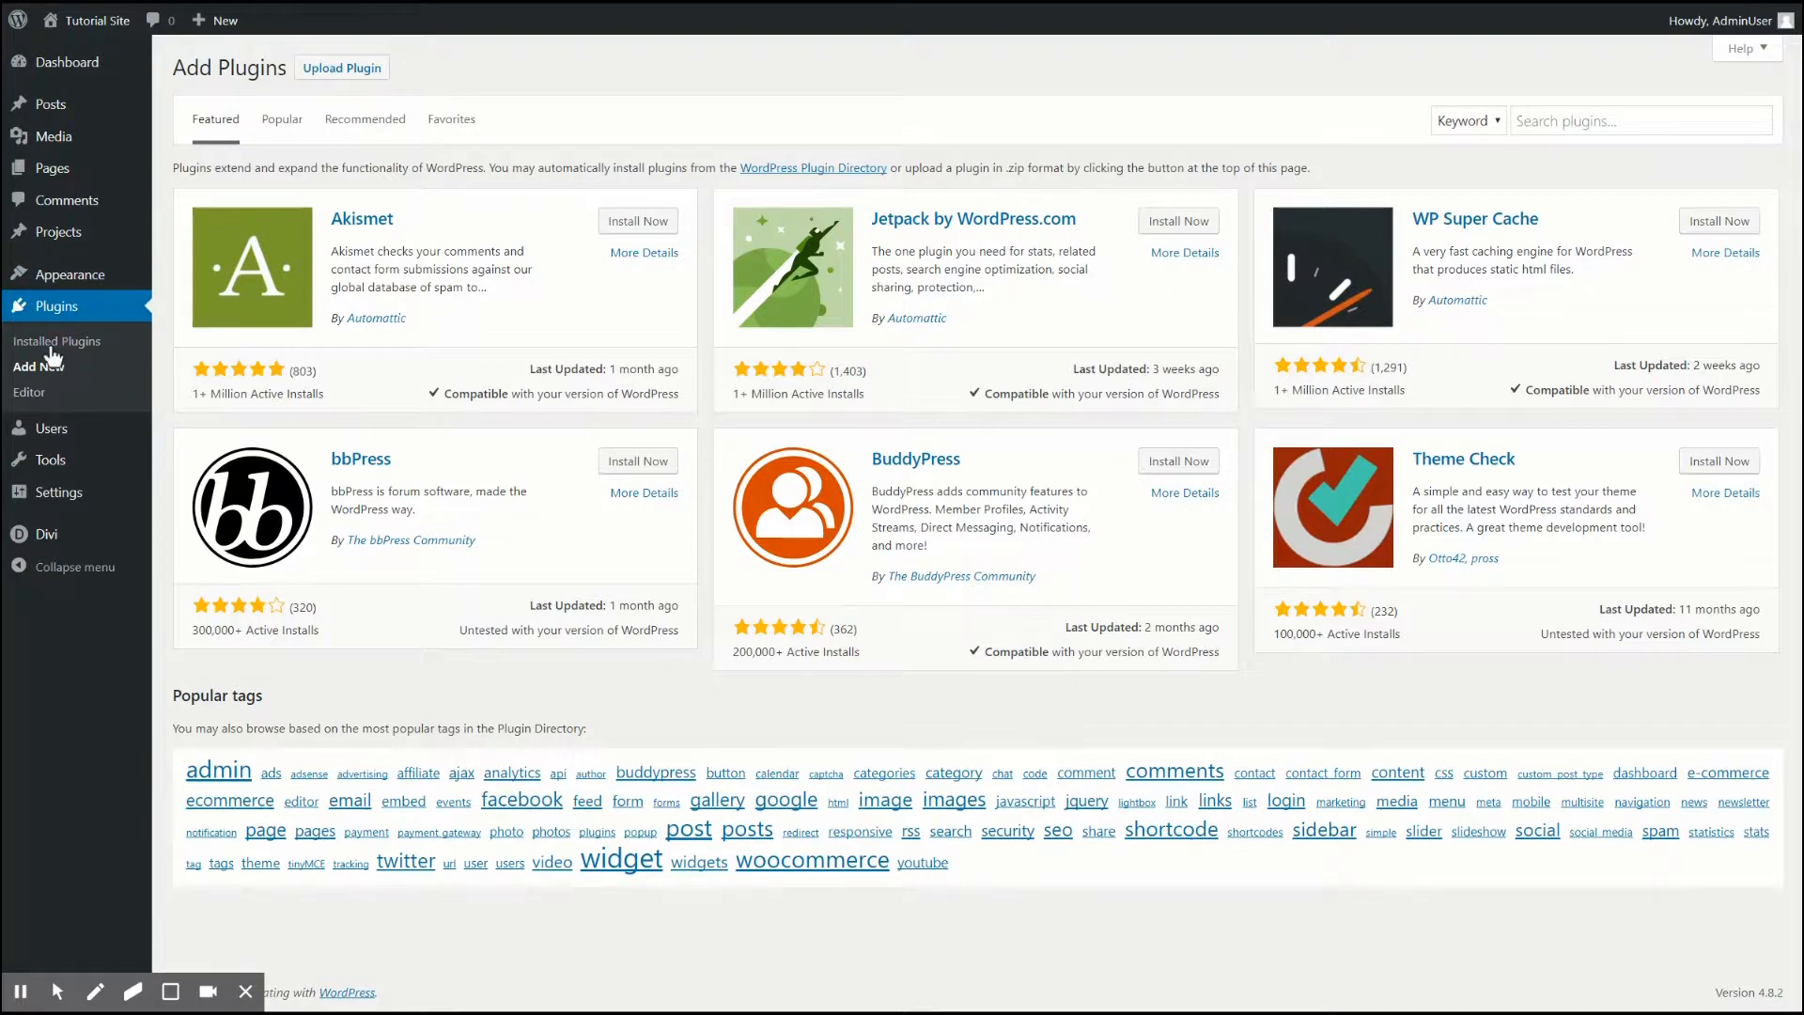
# - Upload the plugin file sawebsolution-divi-accordion.zip, install it and activate it
pyautogui.click(342, 68)
pyautogui.click(827, 235)
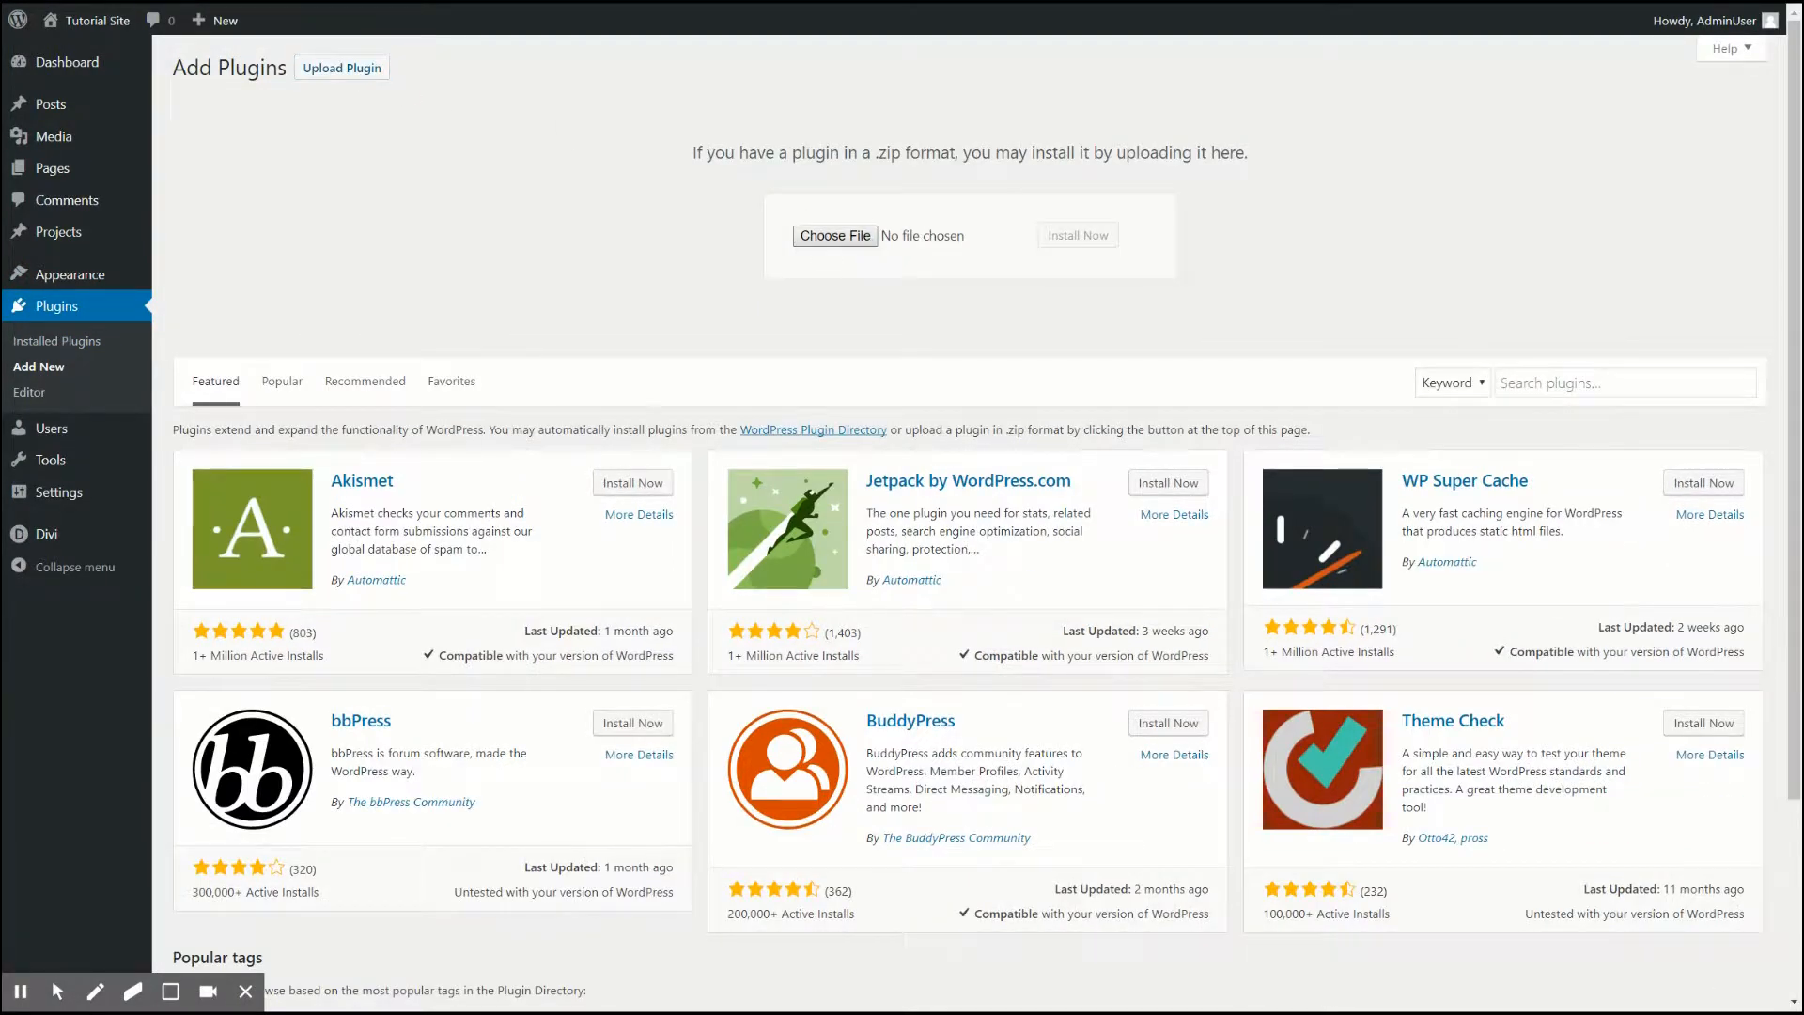
pyautogui.doubleClick(311, 67)
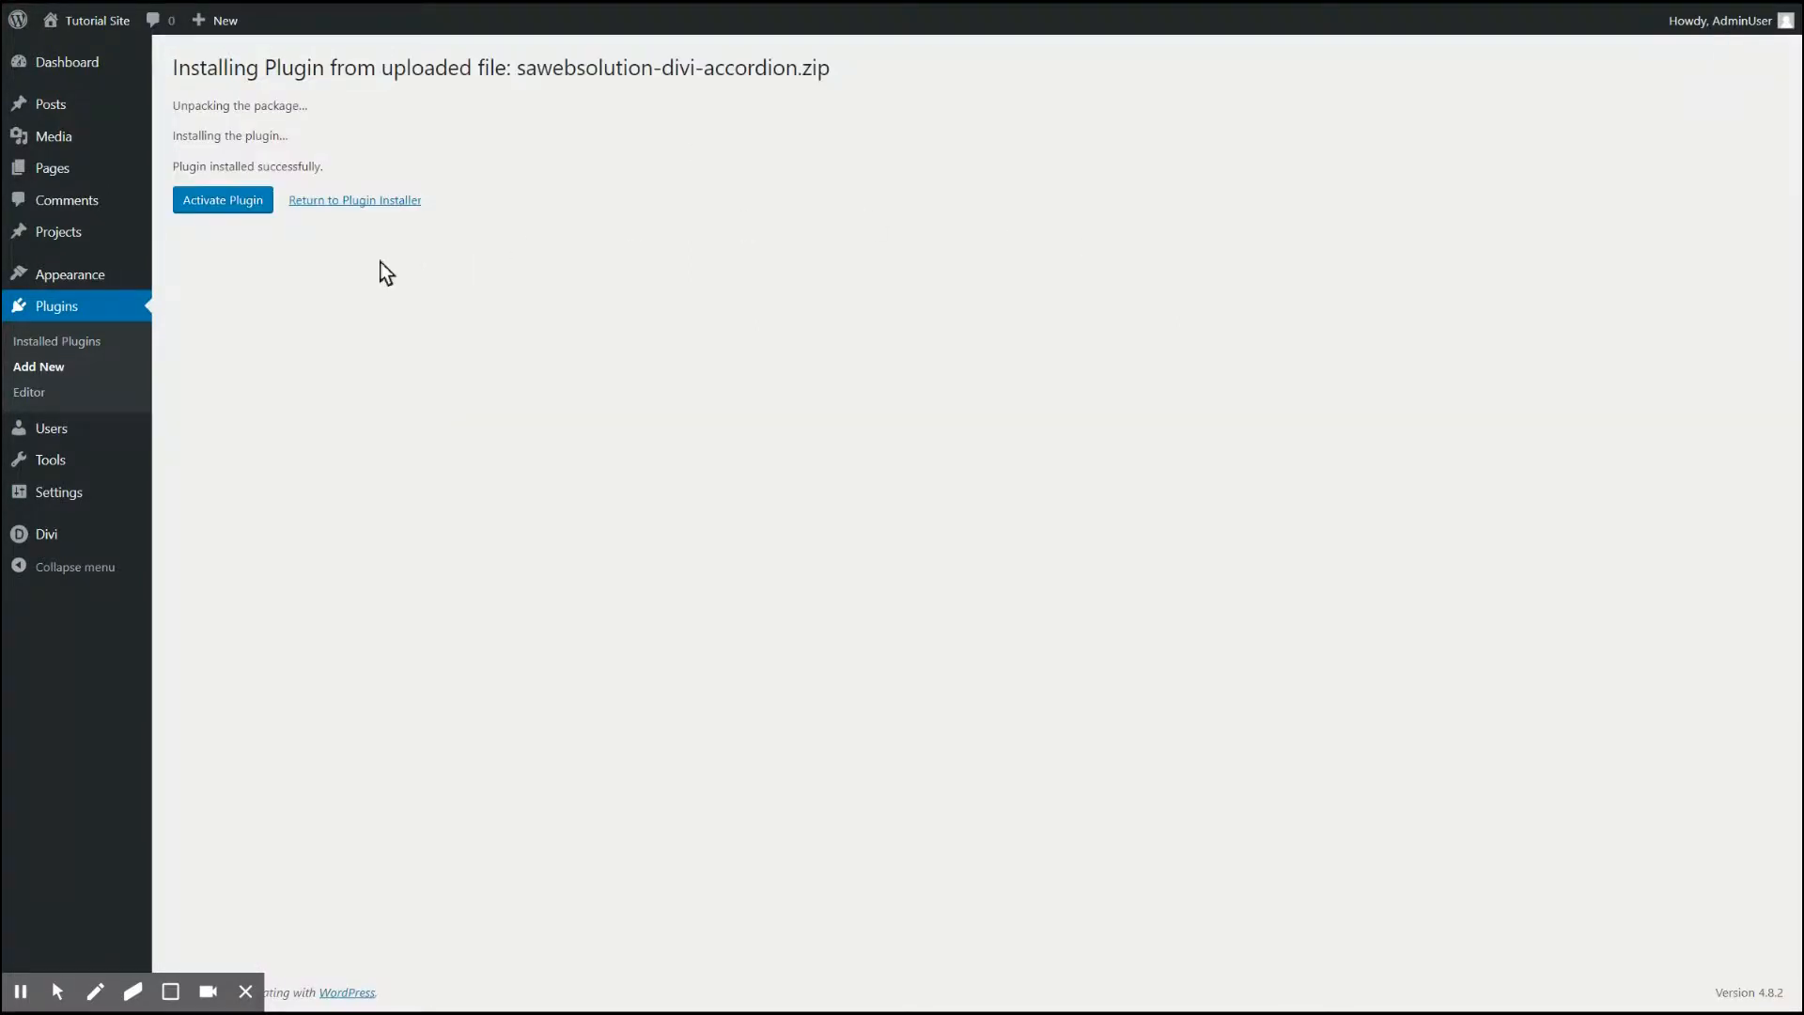
pyautogui.click(243, 212)
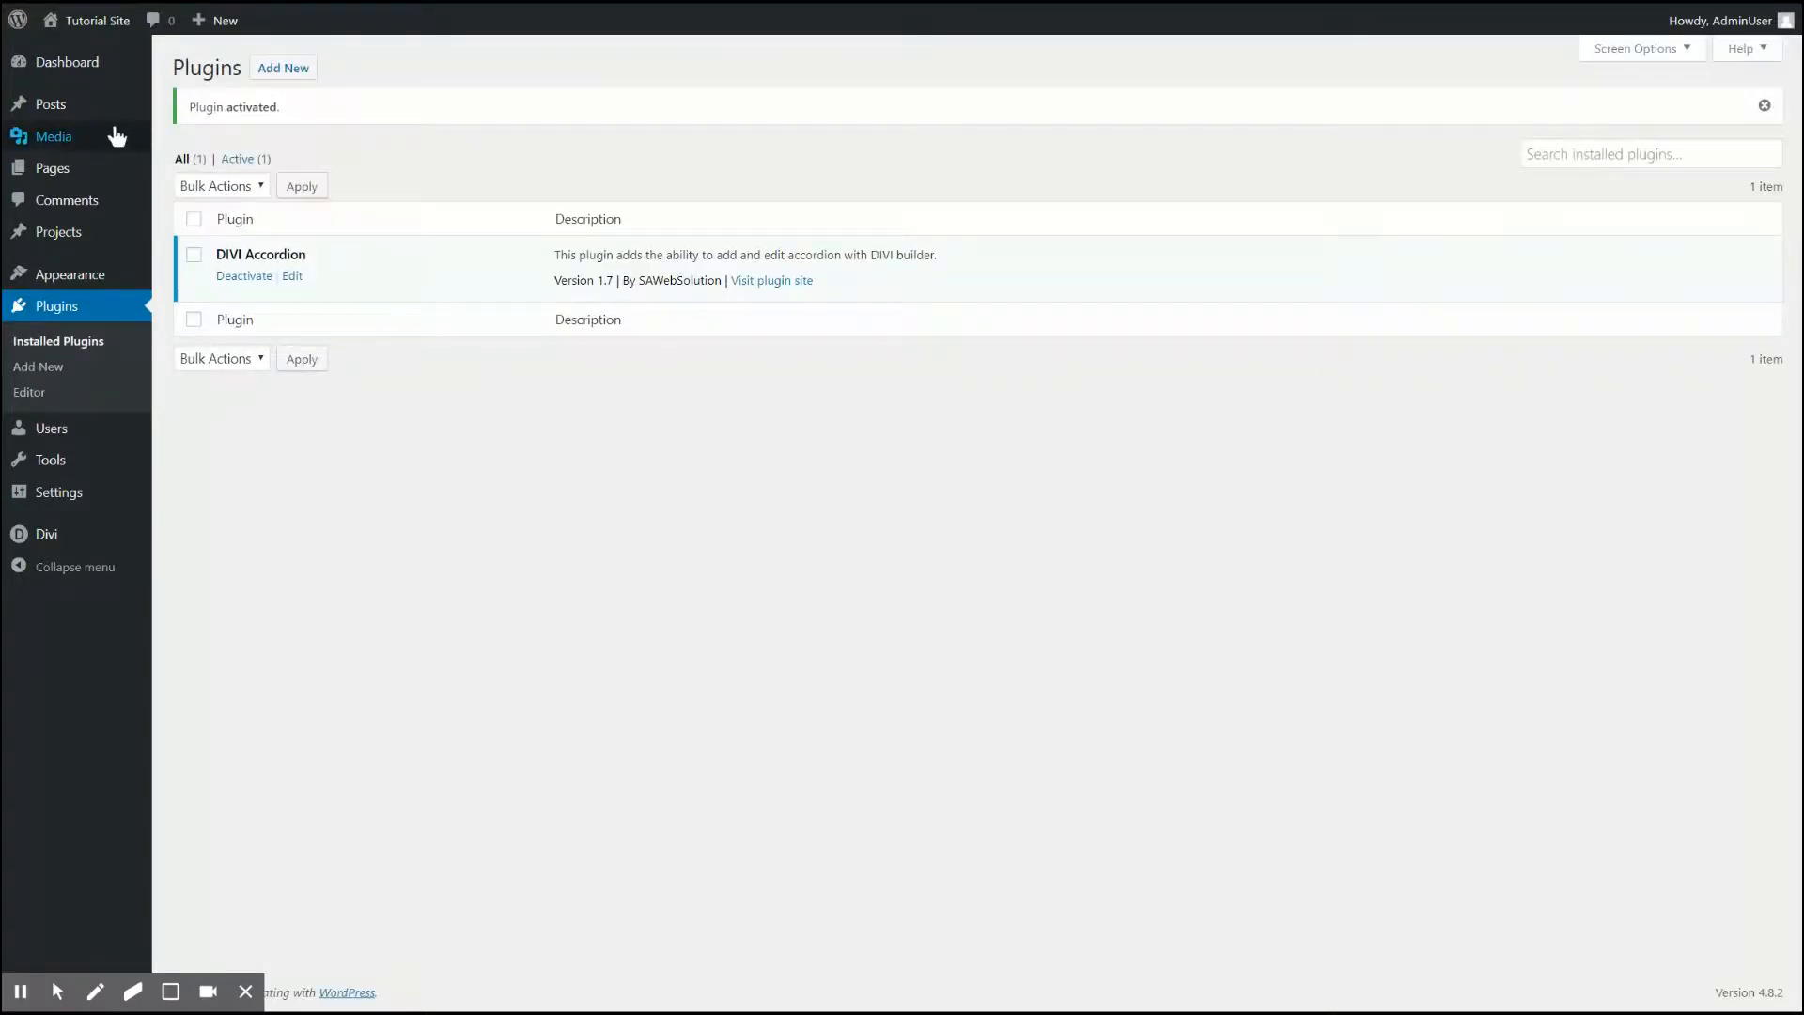
# - Create a new page titled "Tutorial" and switch it to the Divi Builder
pyautogui.moveTo(72, 169)
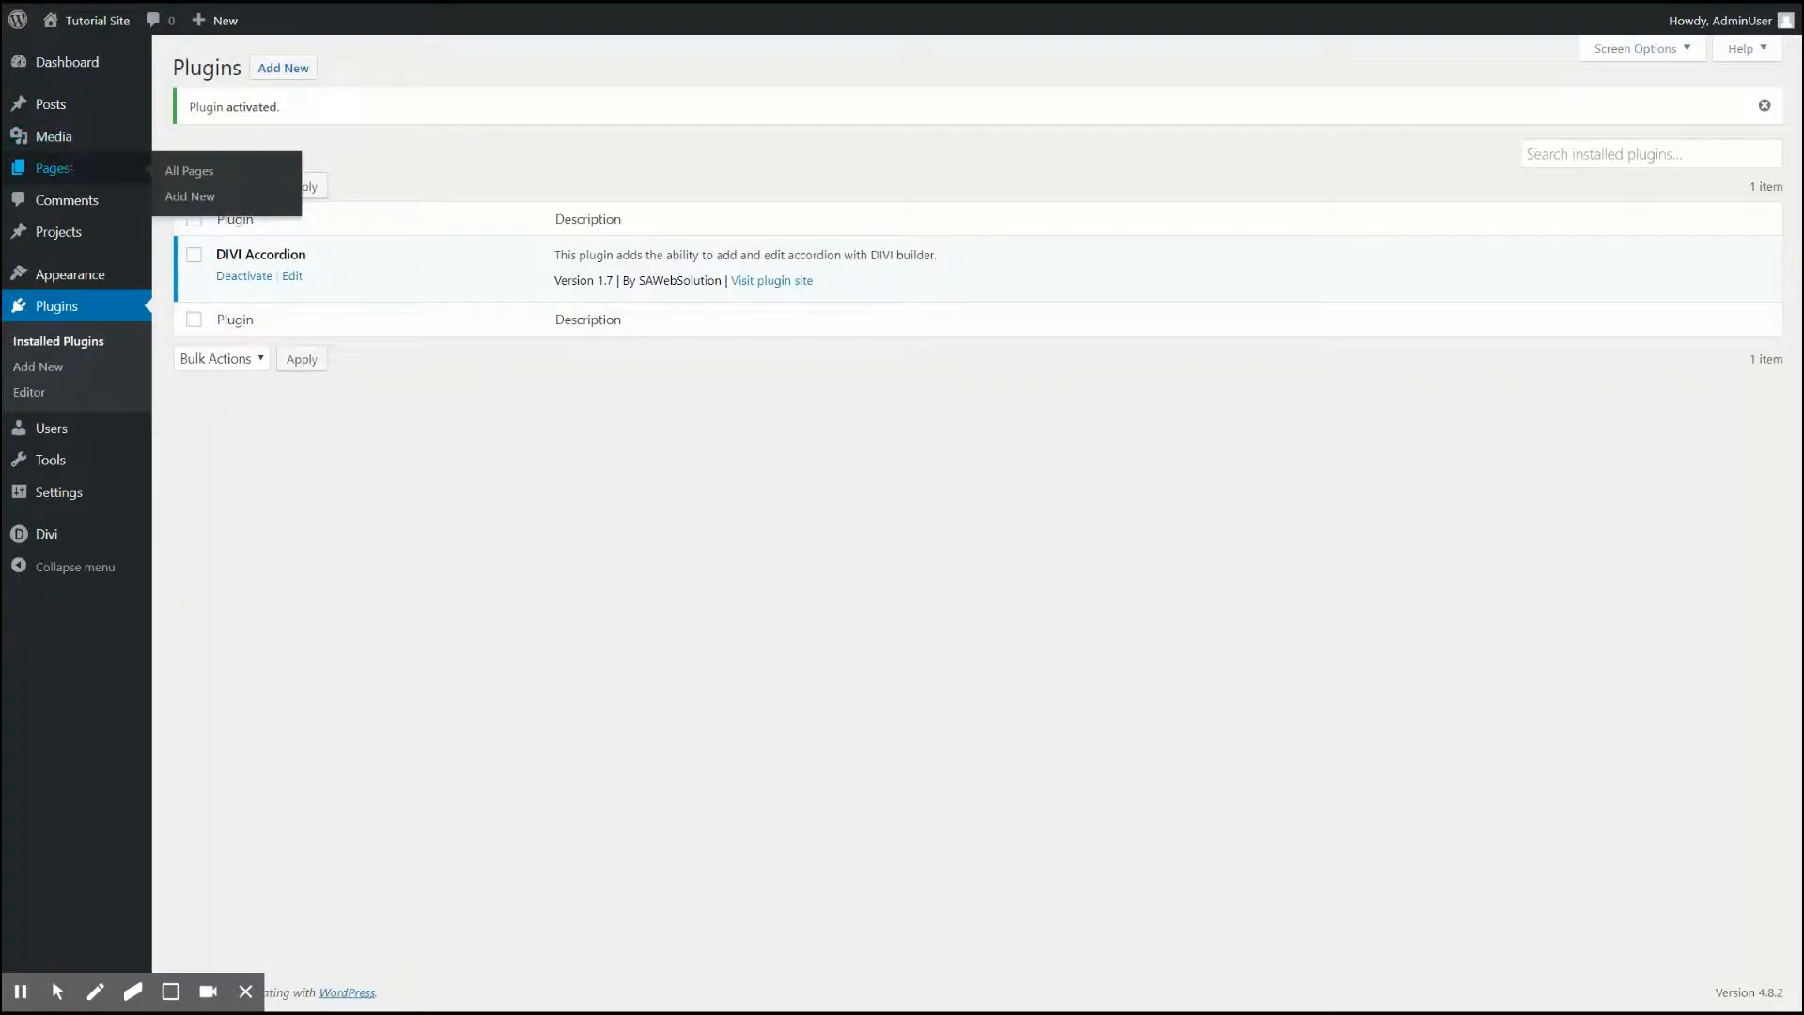
pyautogui.click(195, 198)
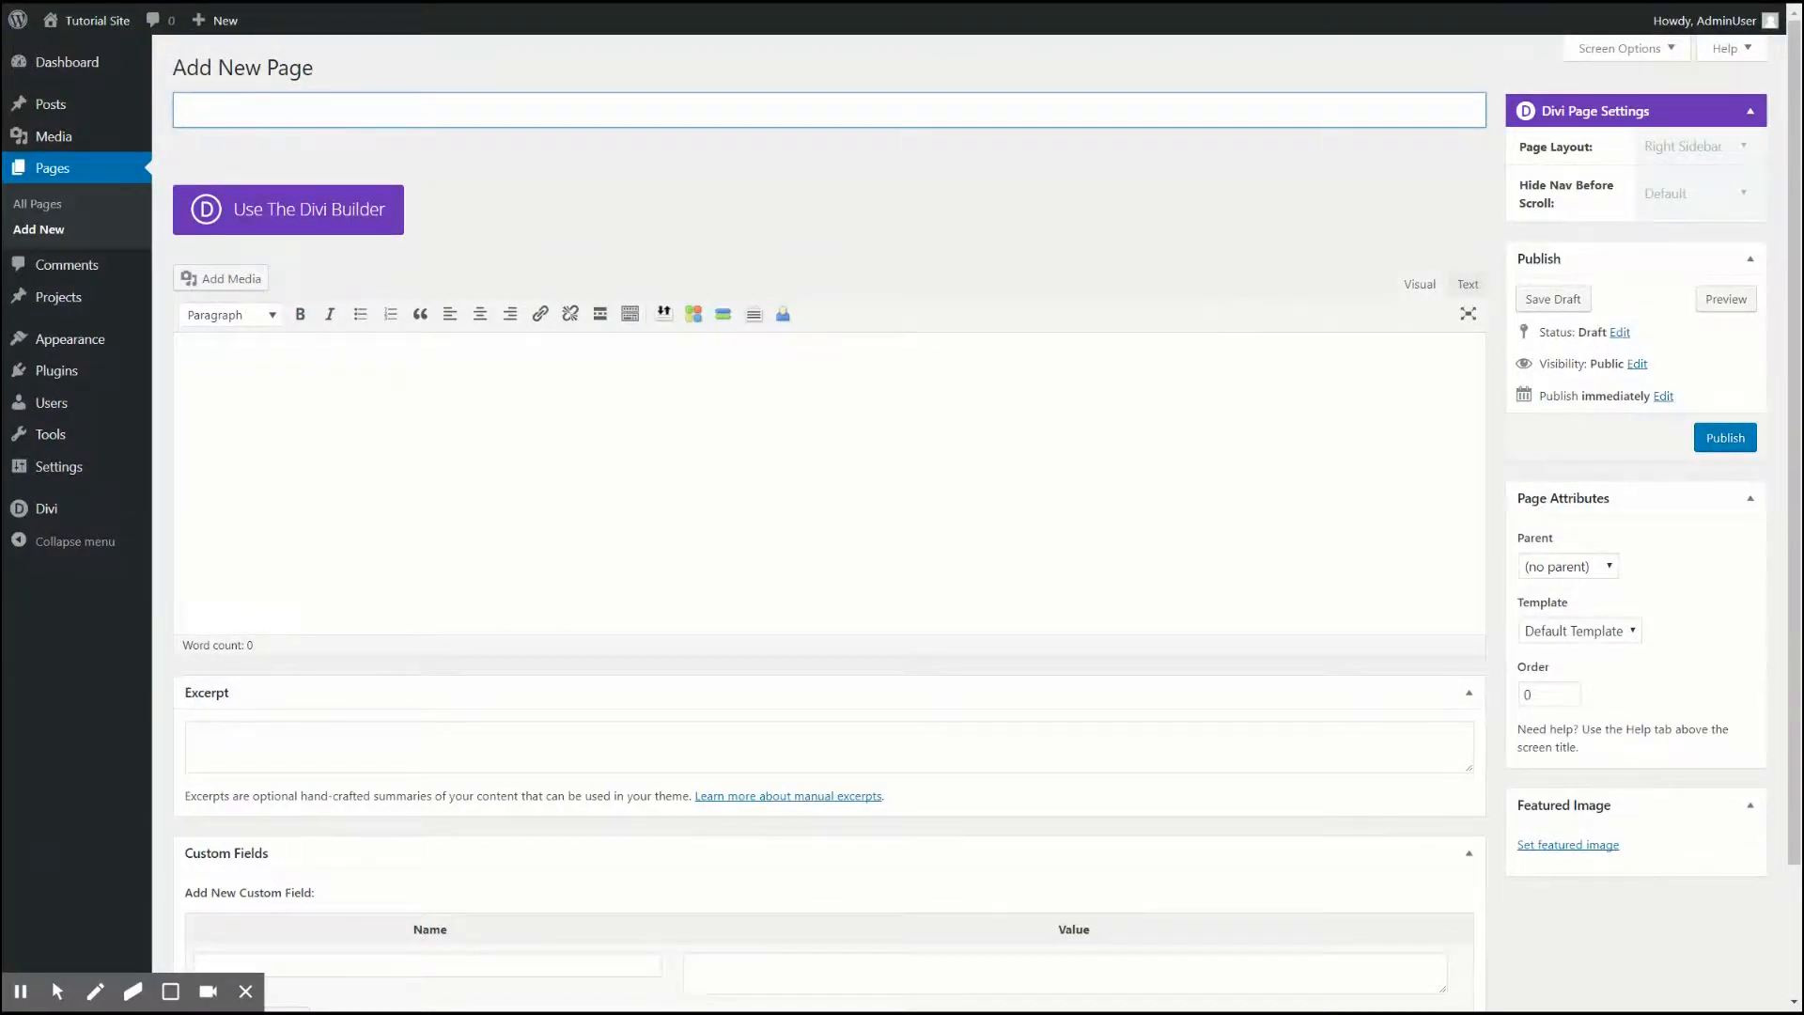
pyautogui.write('Tutorial')
pyautogui.click(280, 220)
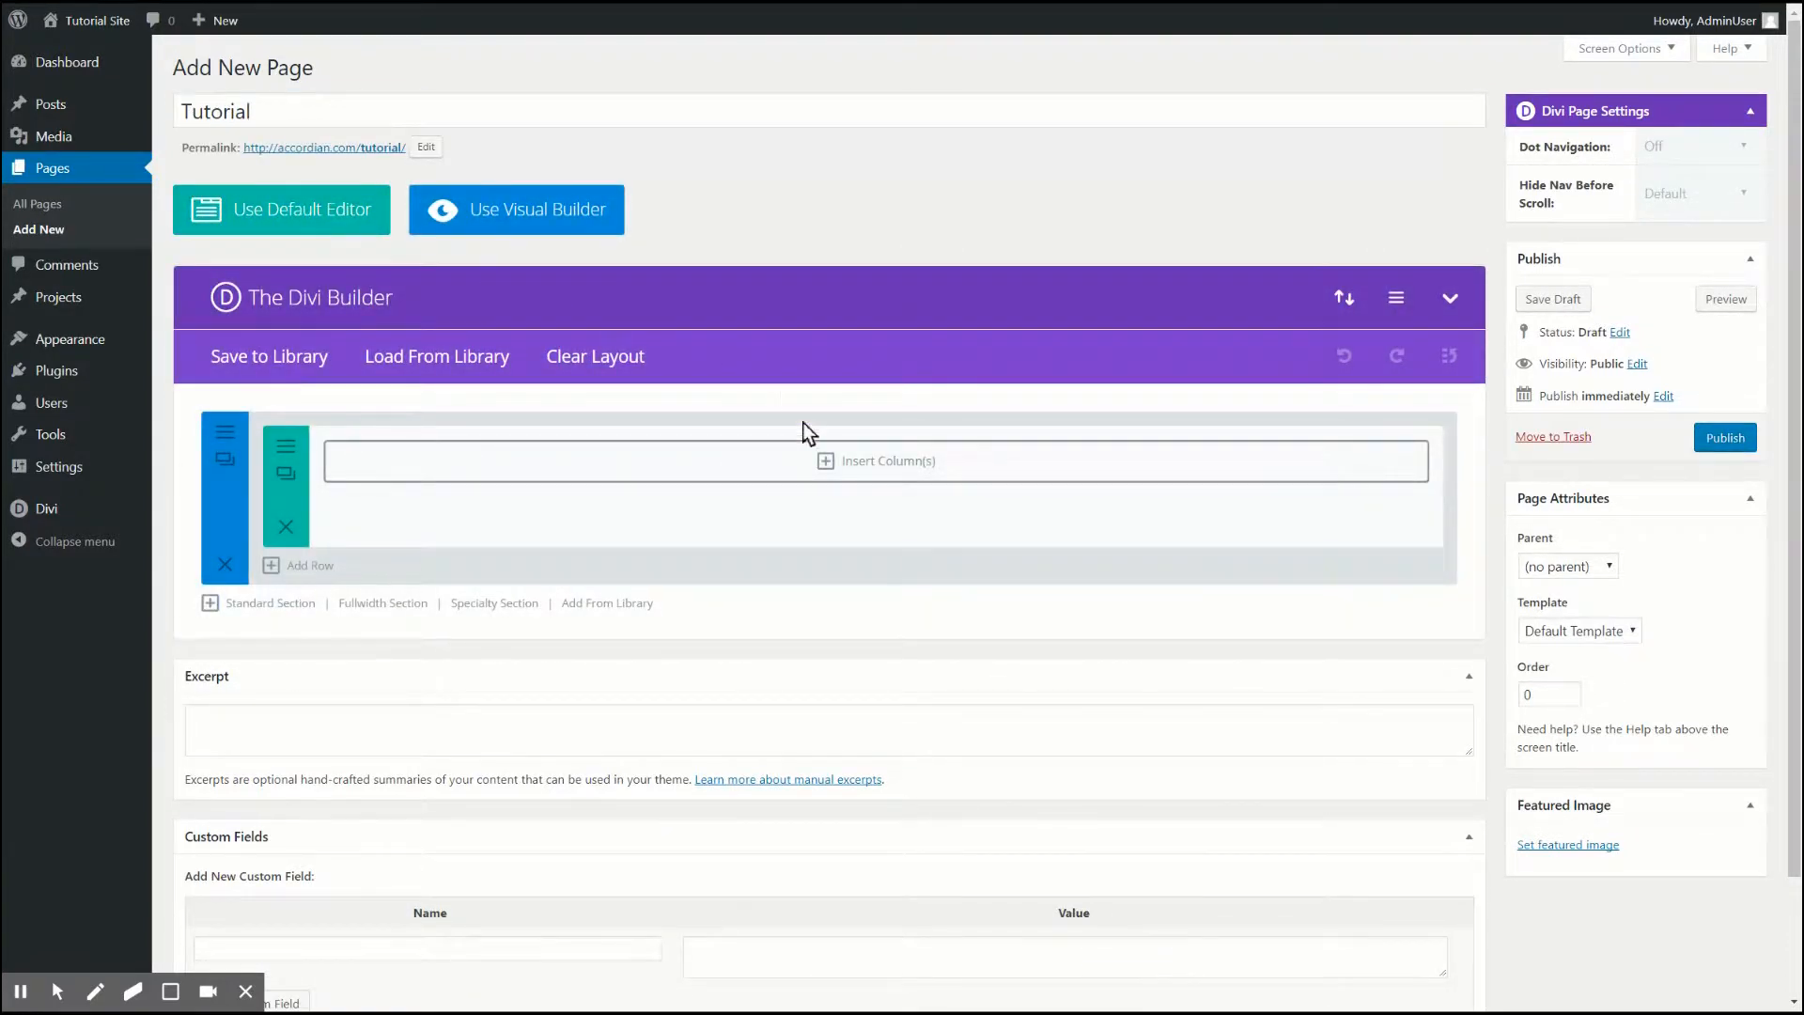
# - Insert a single full-width column in the row and add the SA Accordion module to it
pyautogui.click(861, 462)
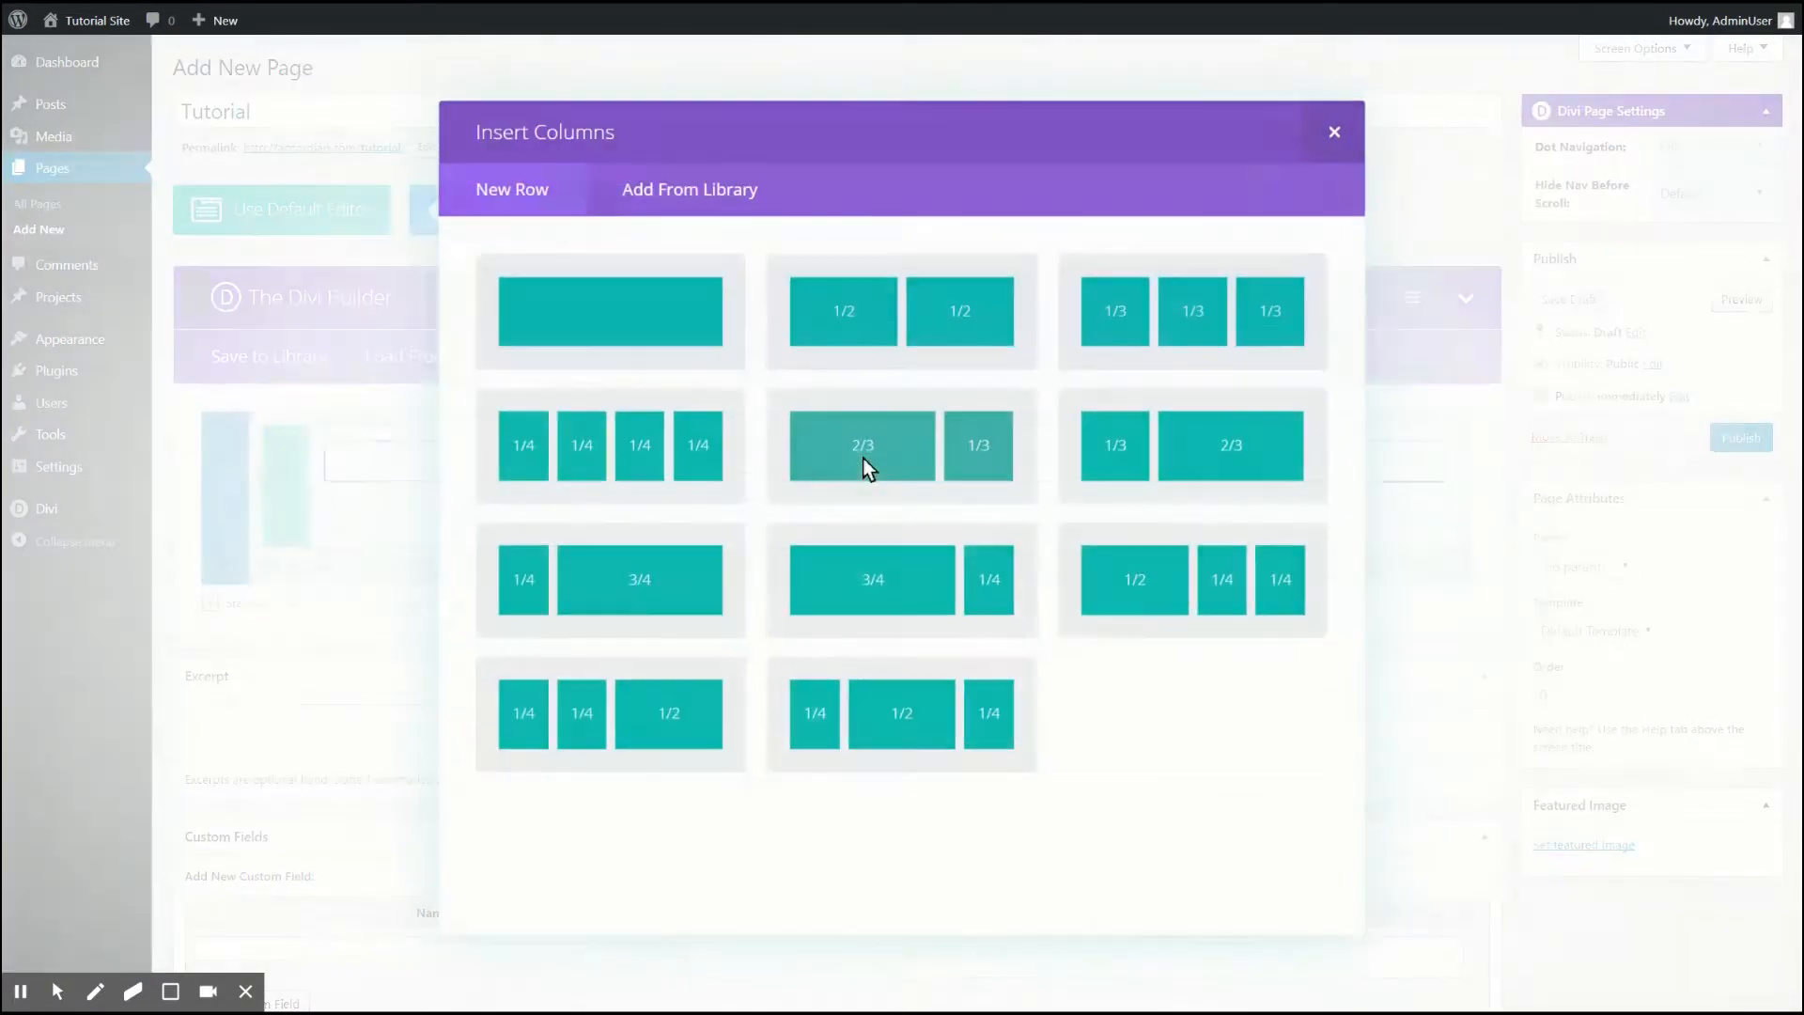
pyautogui.click(667, 329)
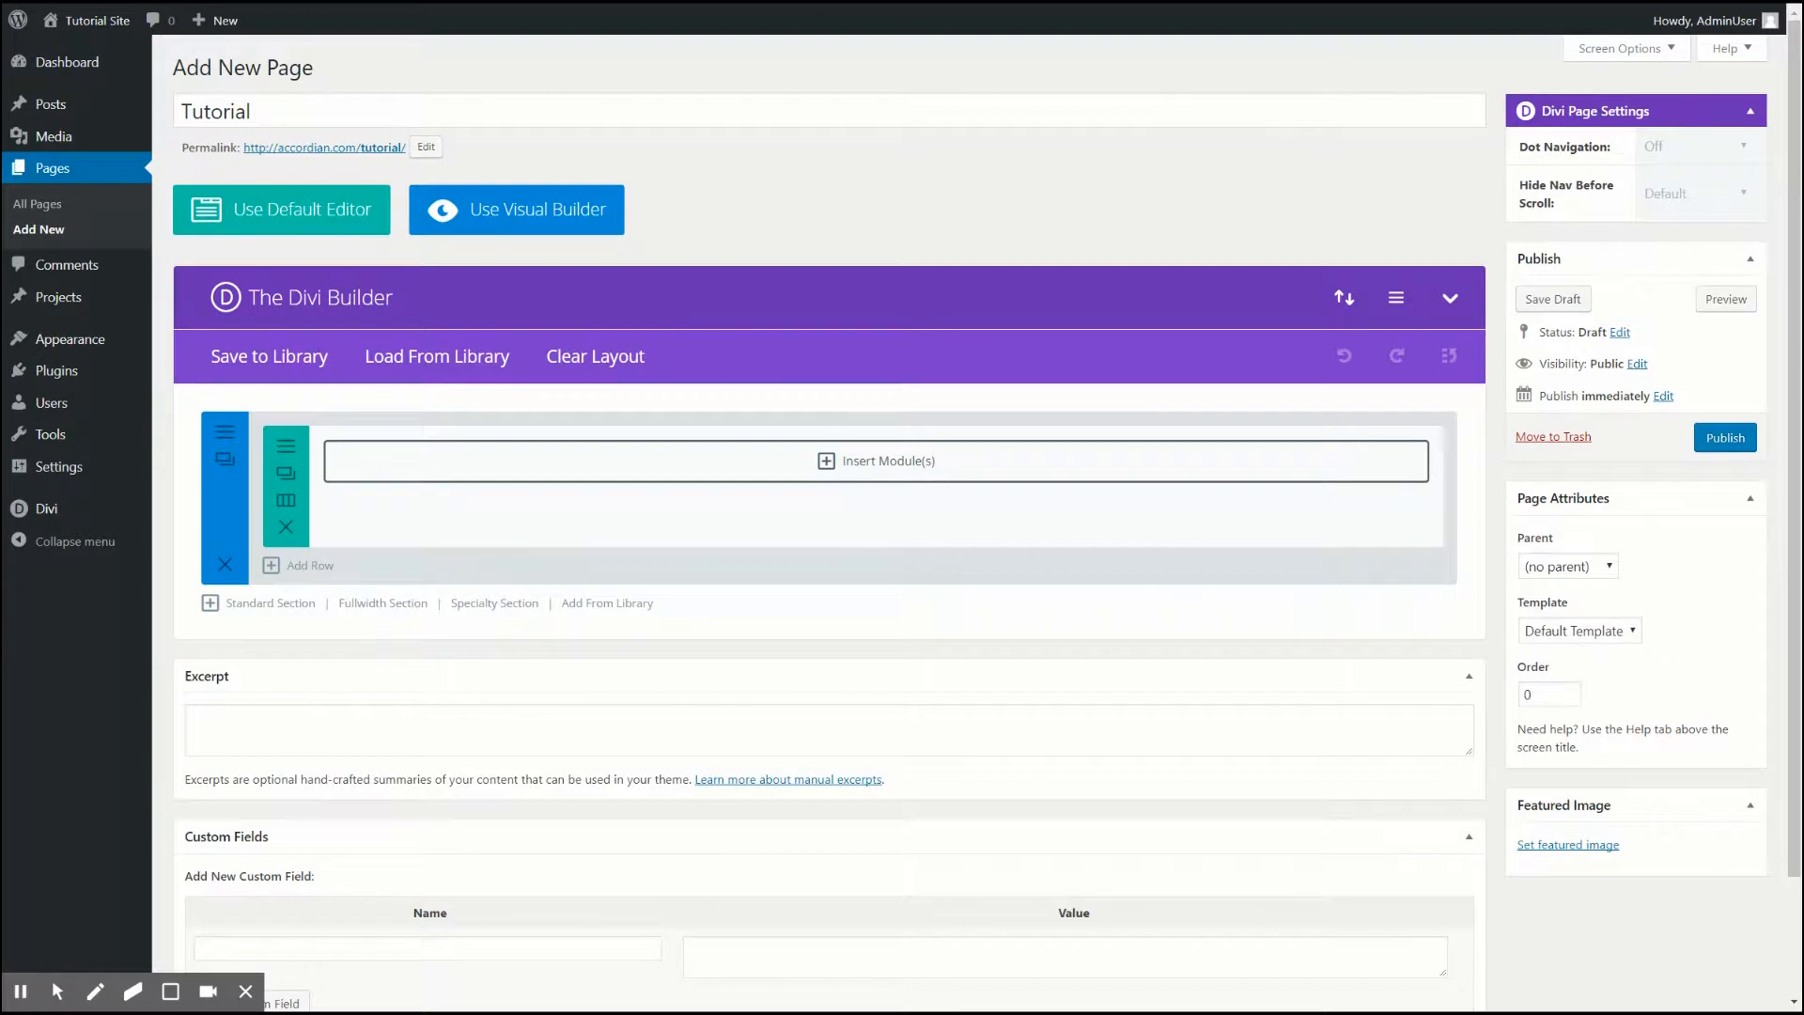
pyautogui.click(877, 460)
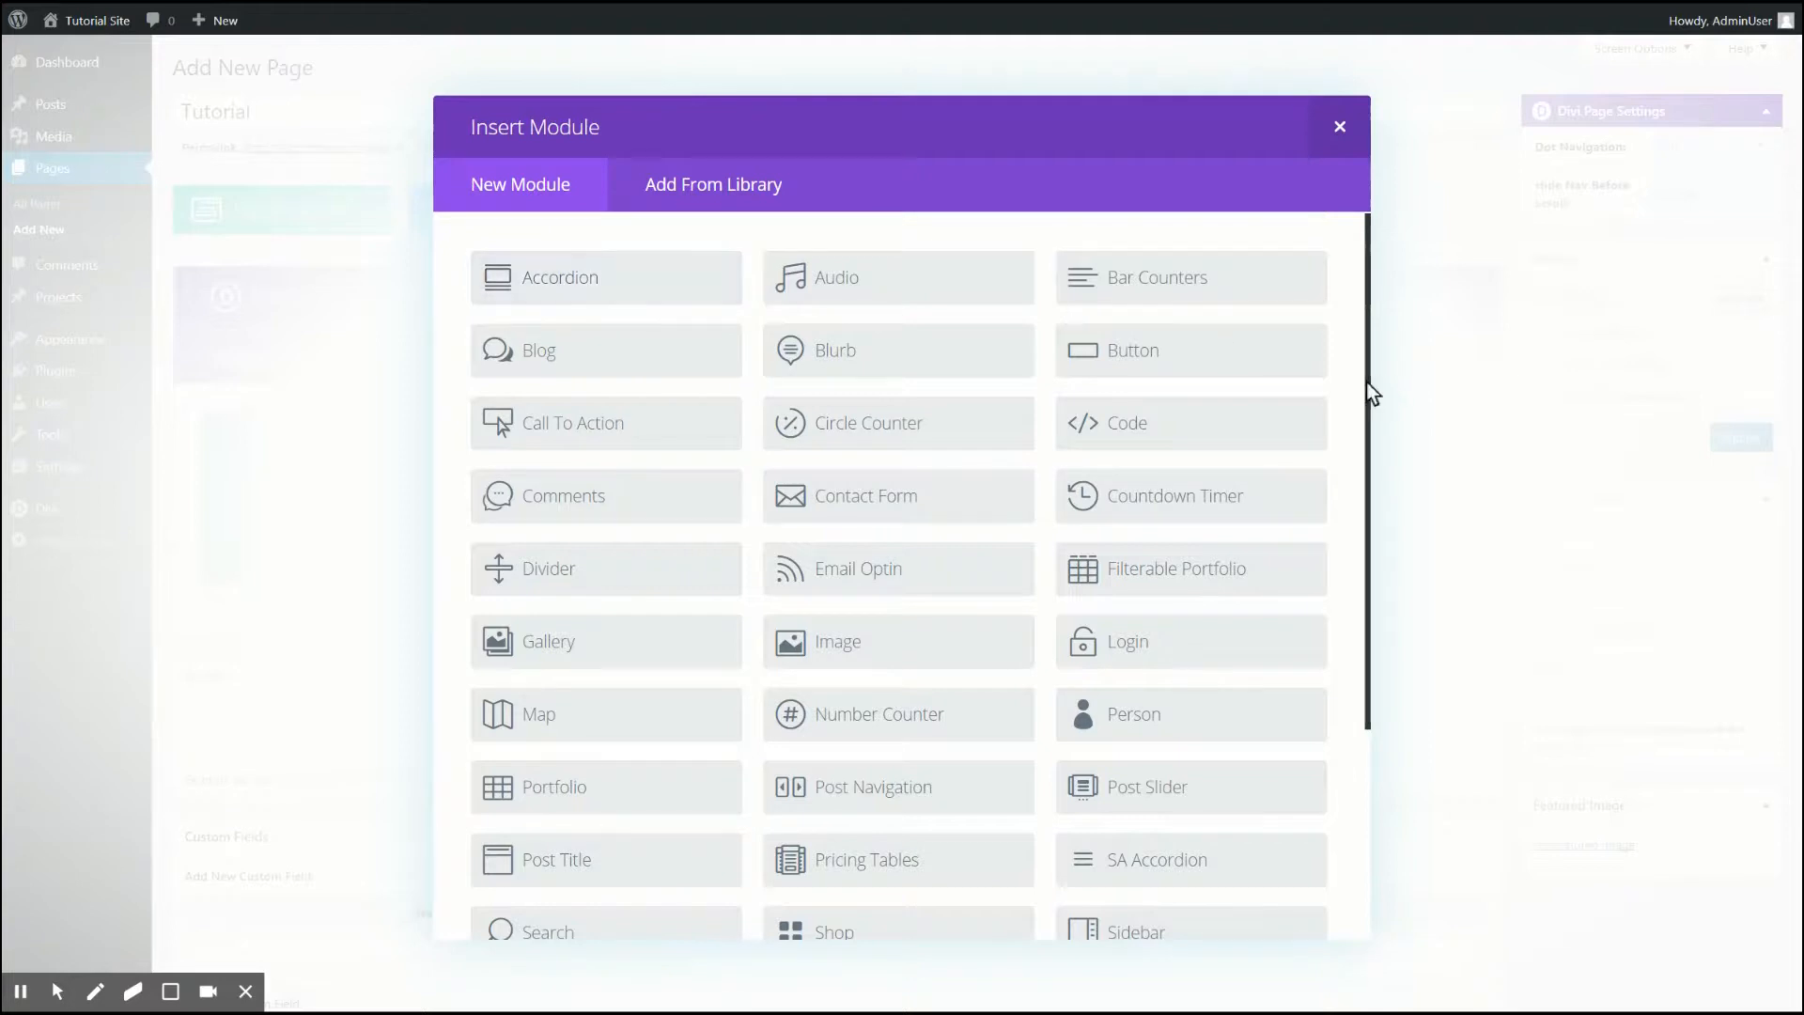
pyautogui.moveTo(1369, 390); pyautogui.dragTo(1368, 493)
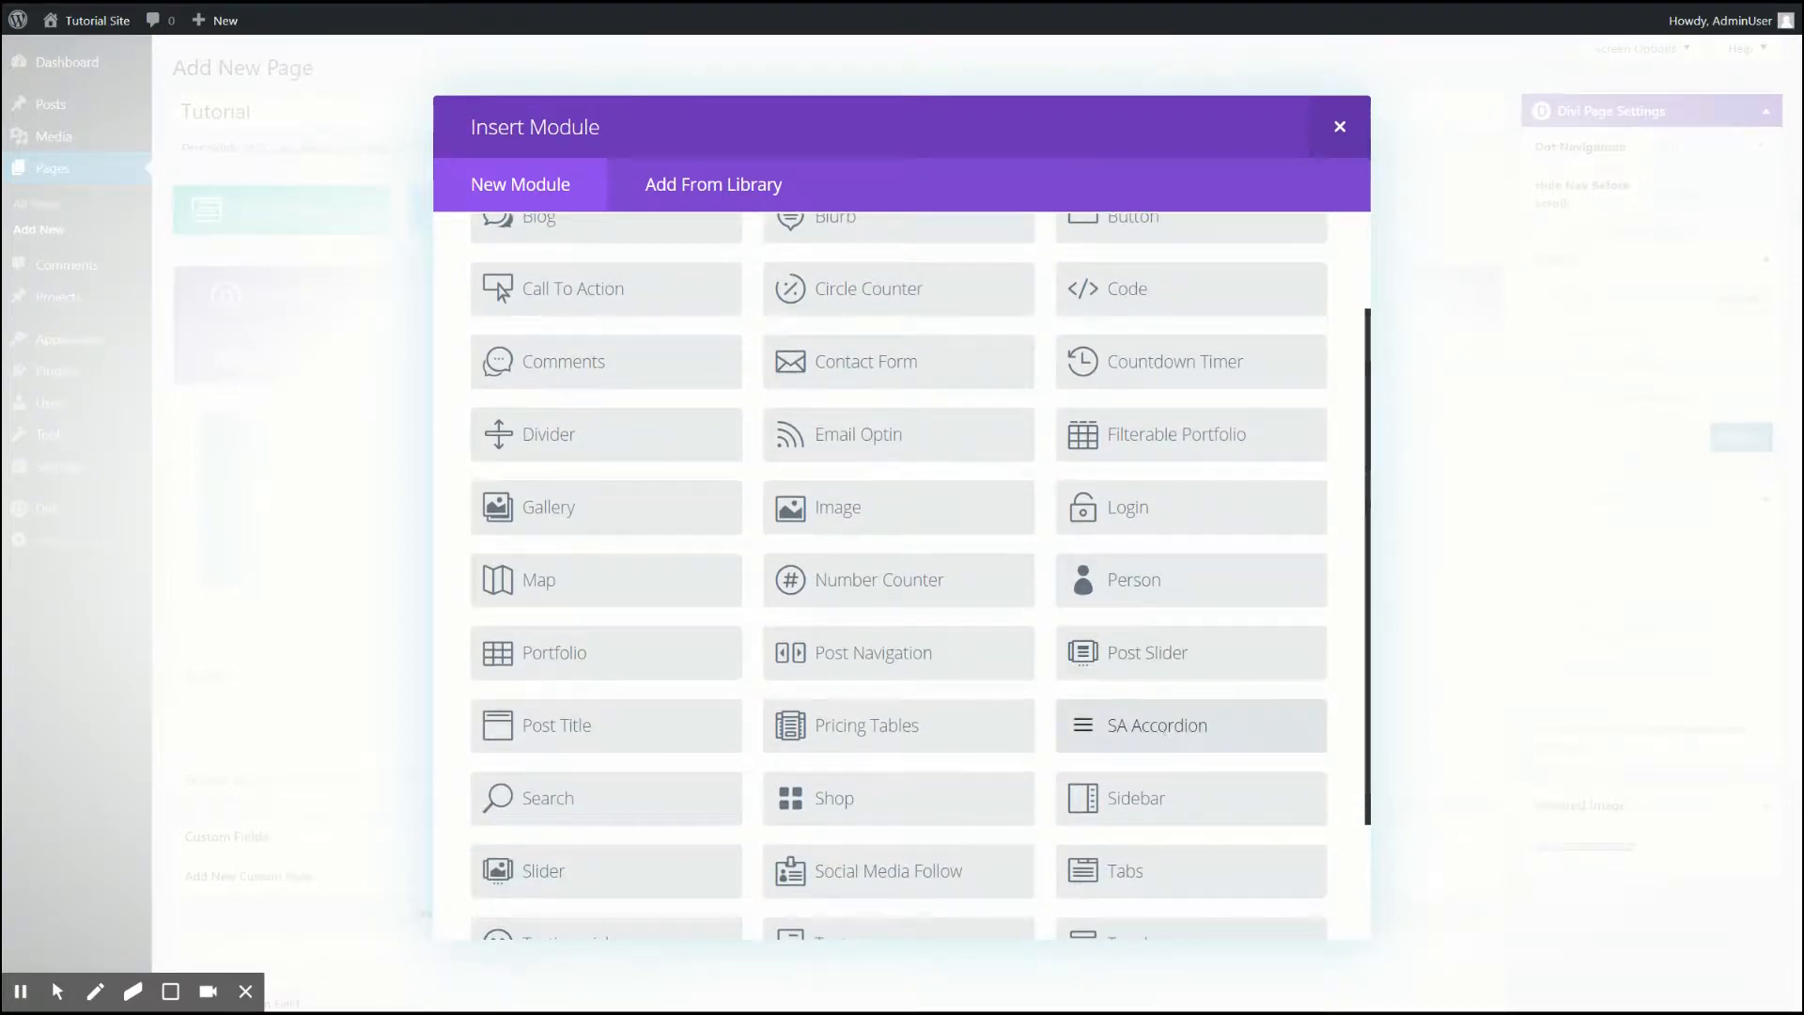
pyautogui.click(1168, 737)
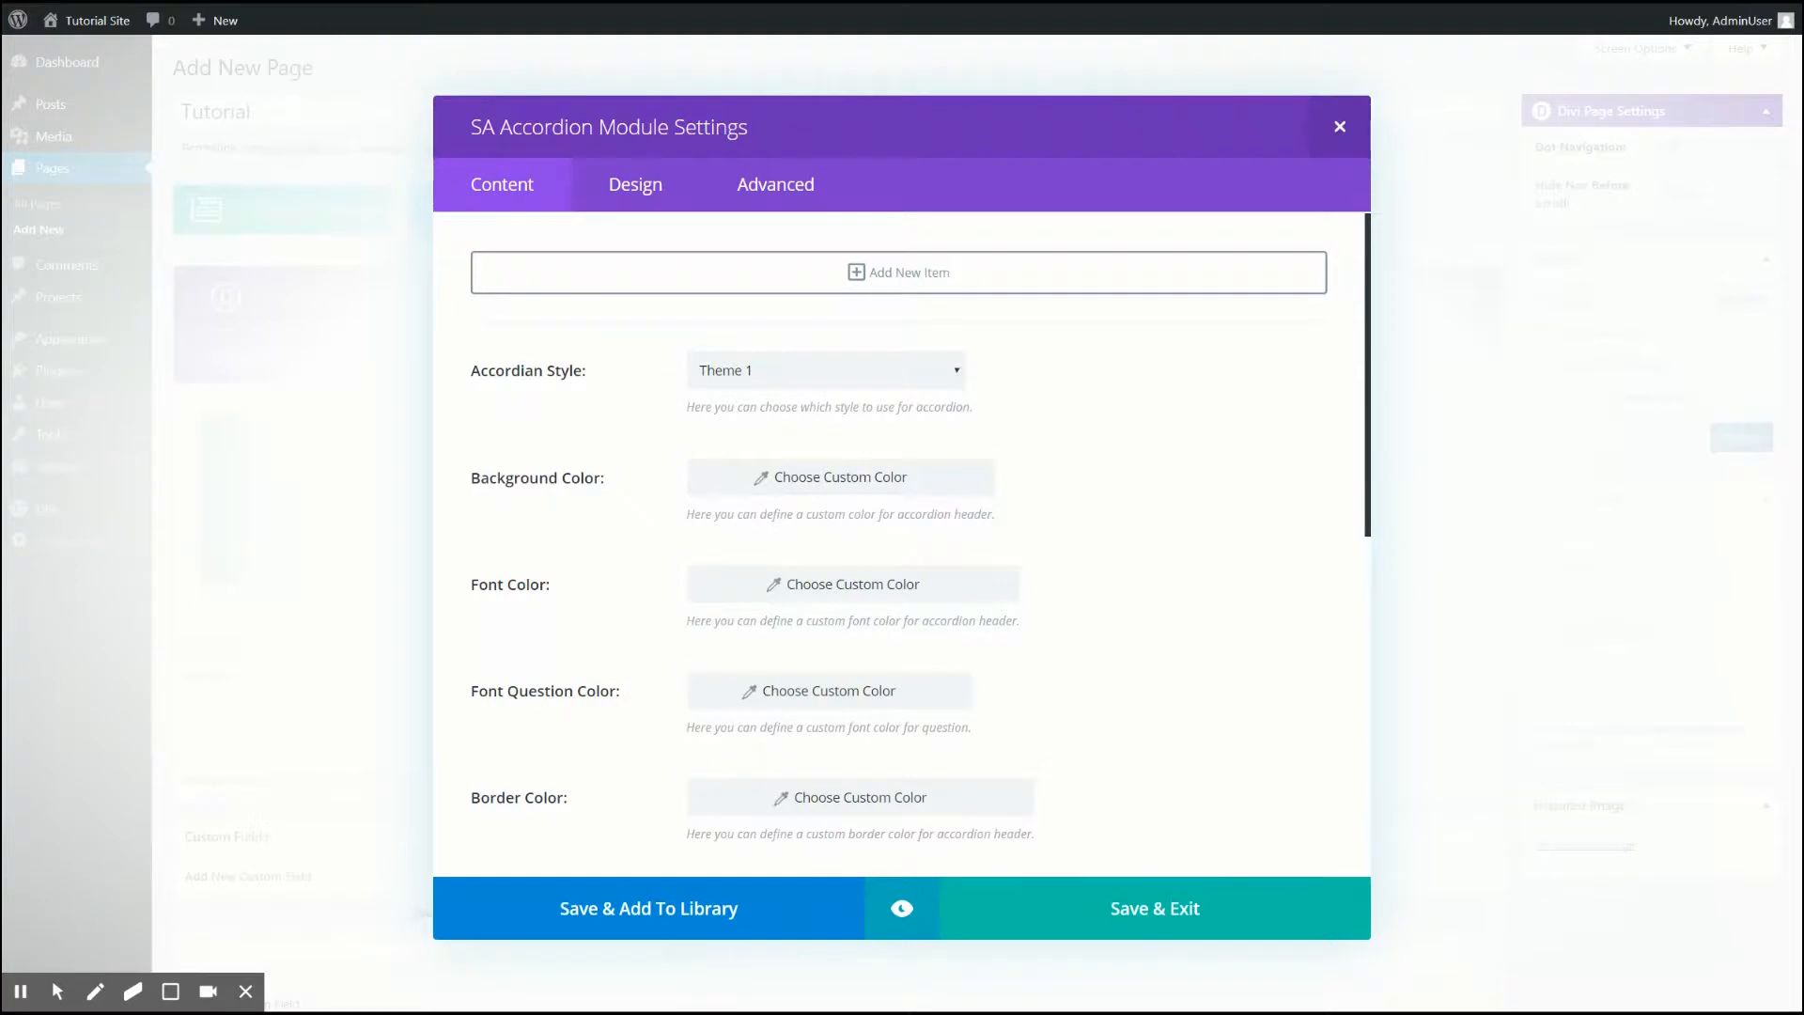
# - Add an accordion item titled "Toggle 1" with the "Where does it come from?" heading and Lorem Ipsum paragraph as content
pyautogui.click(897, 274)
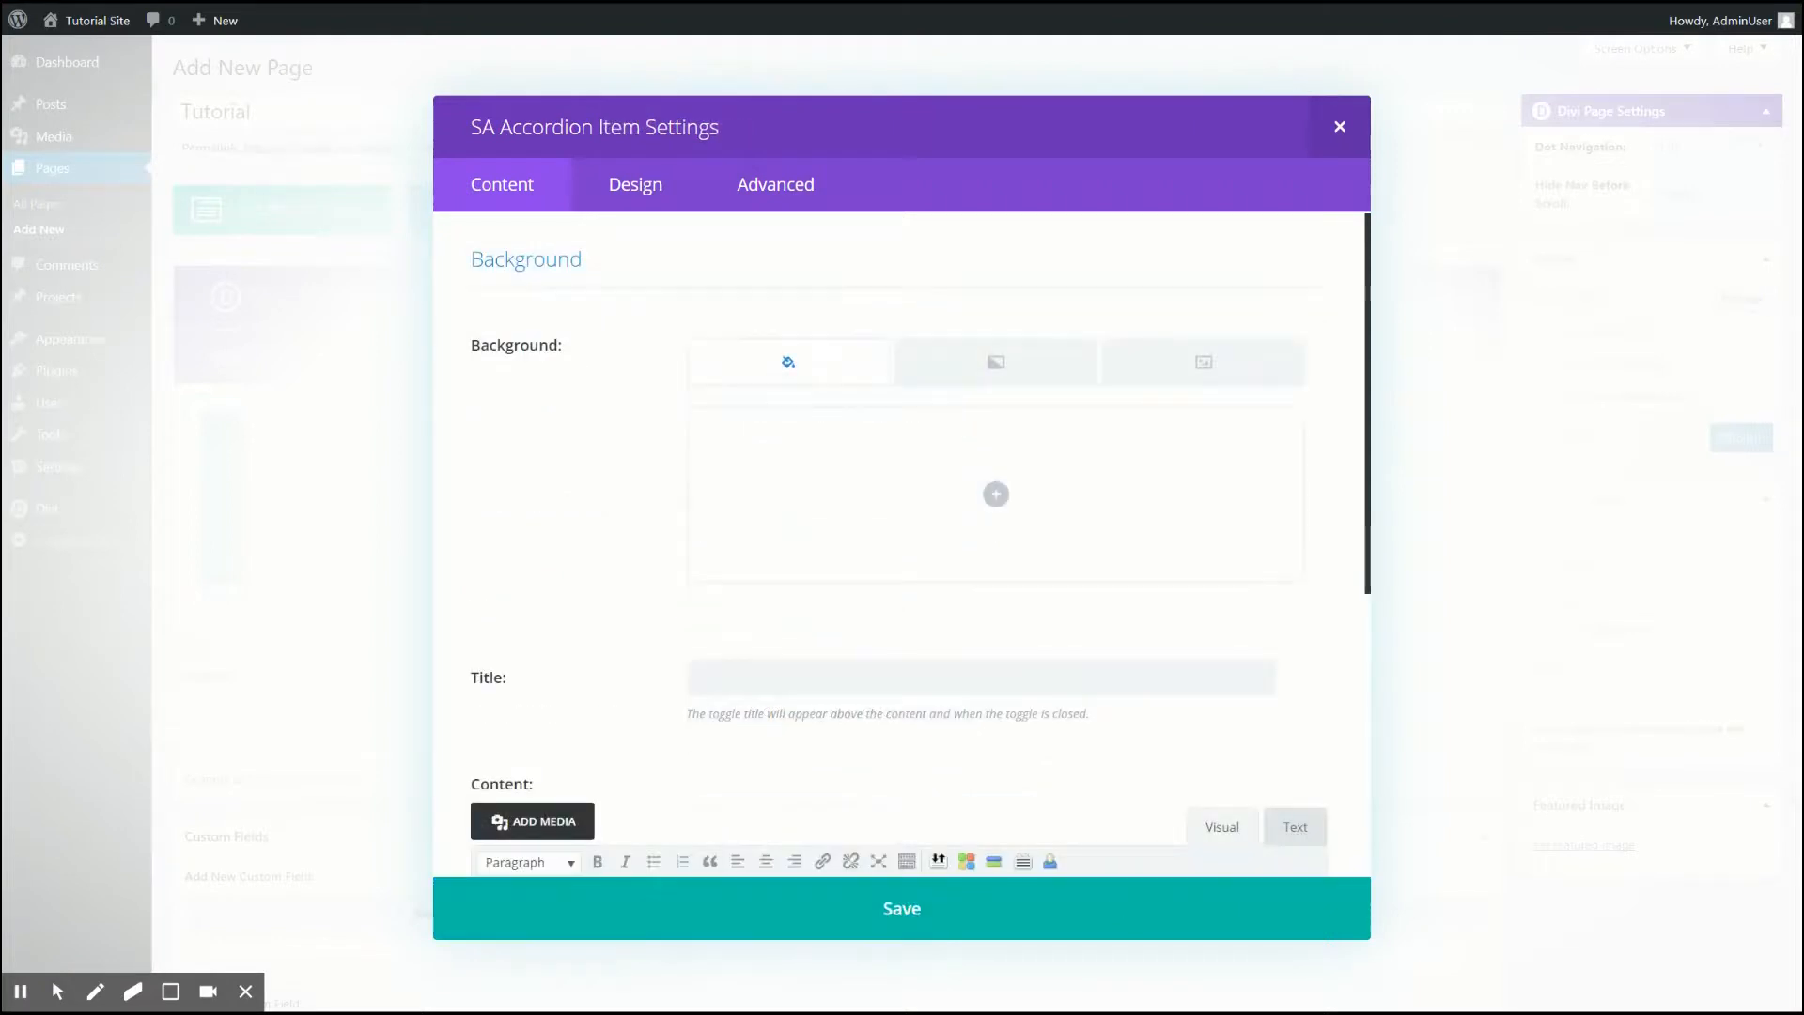
pyautogui.click(710, 675)
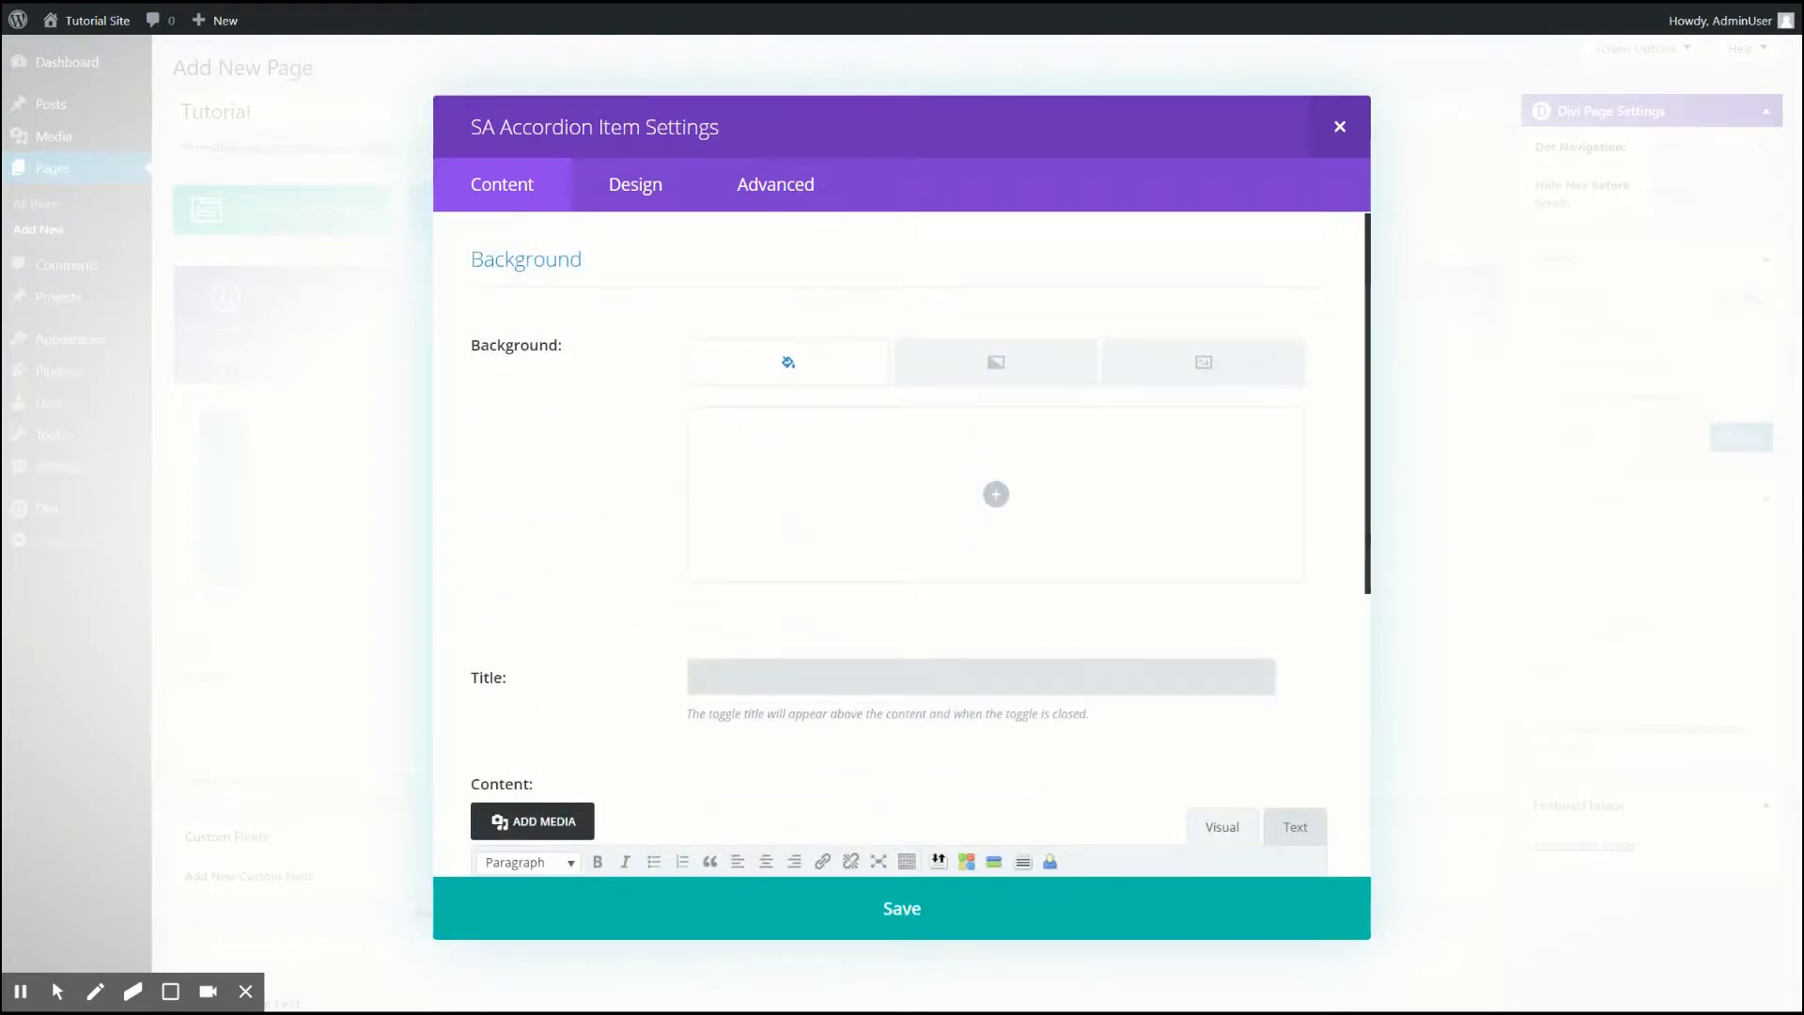
pyautogui.write('Toggle 1')
pyautogui.scroll(-5, 564, 689)
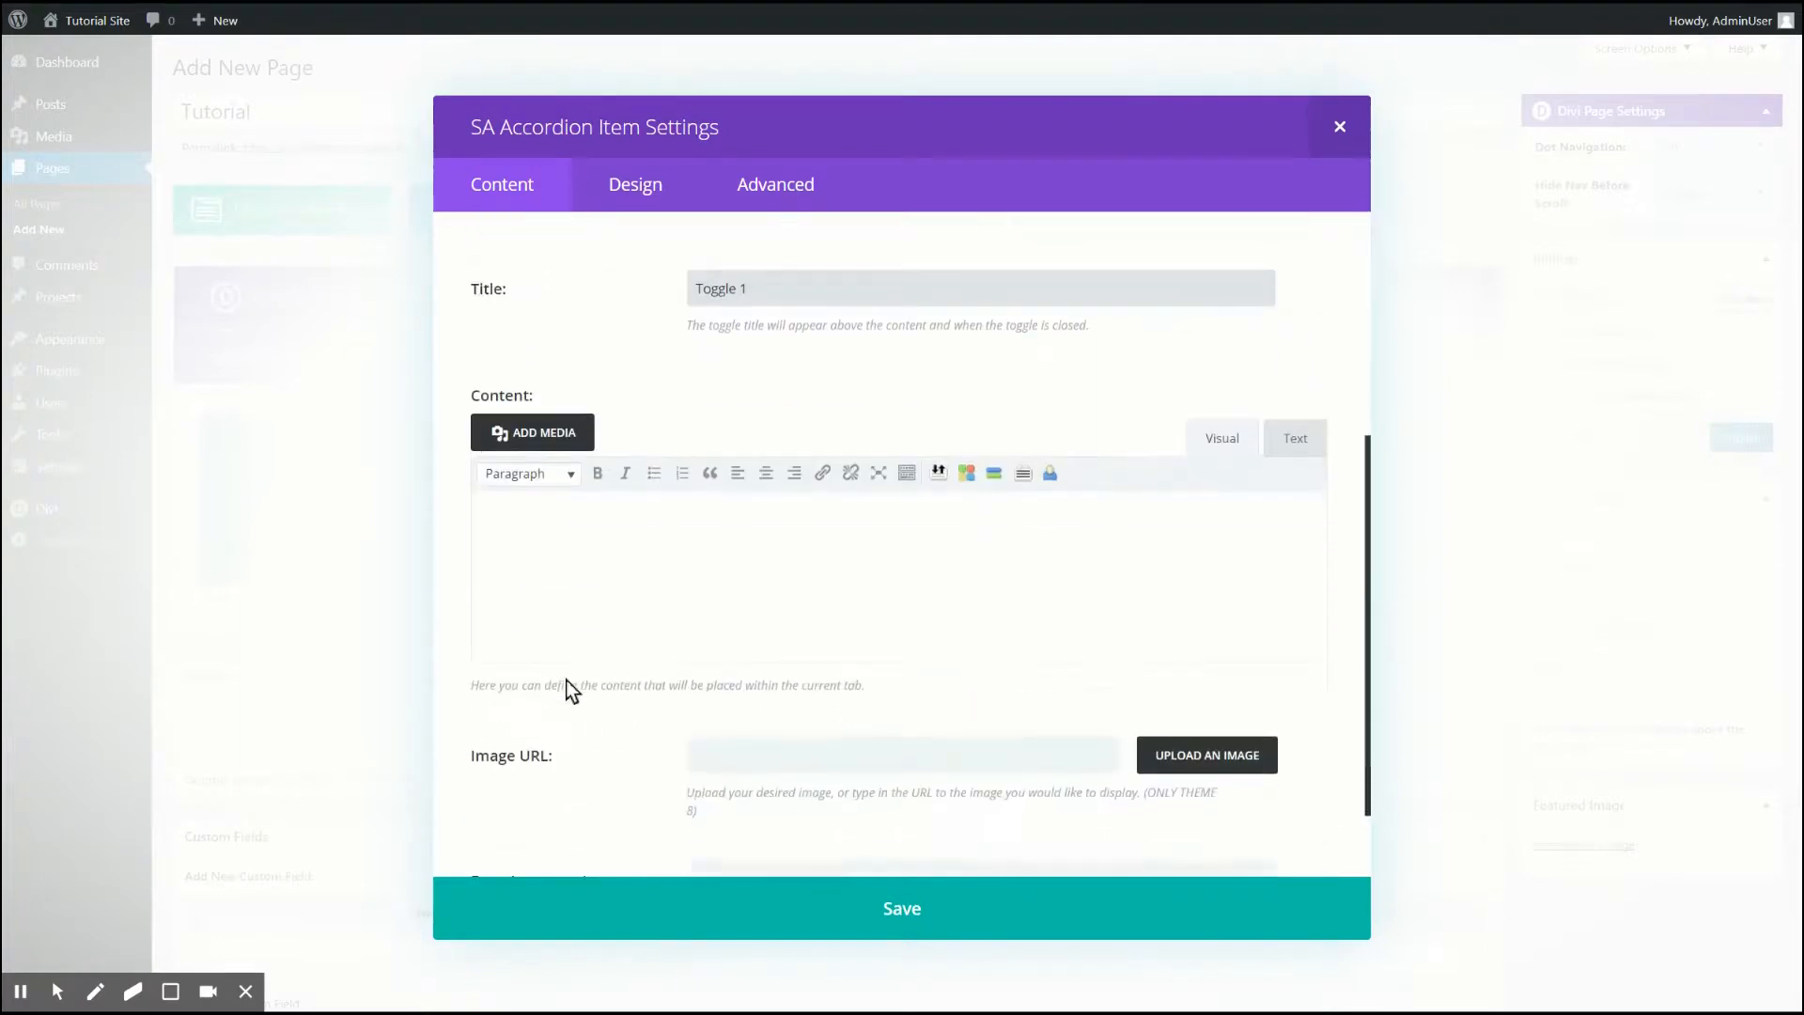
pyautogui.click(701, 495)
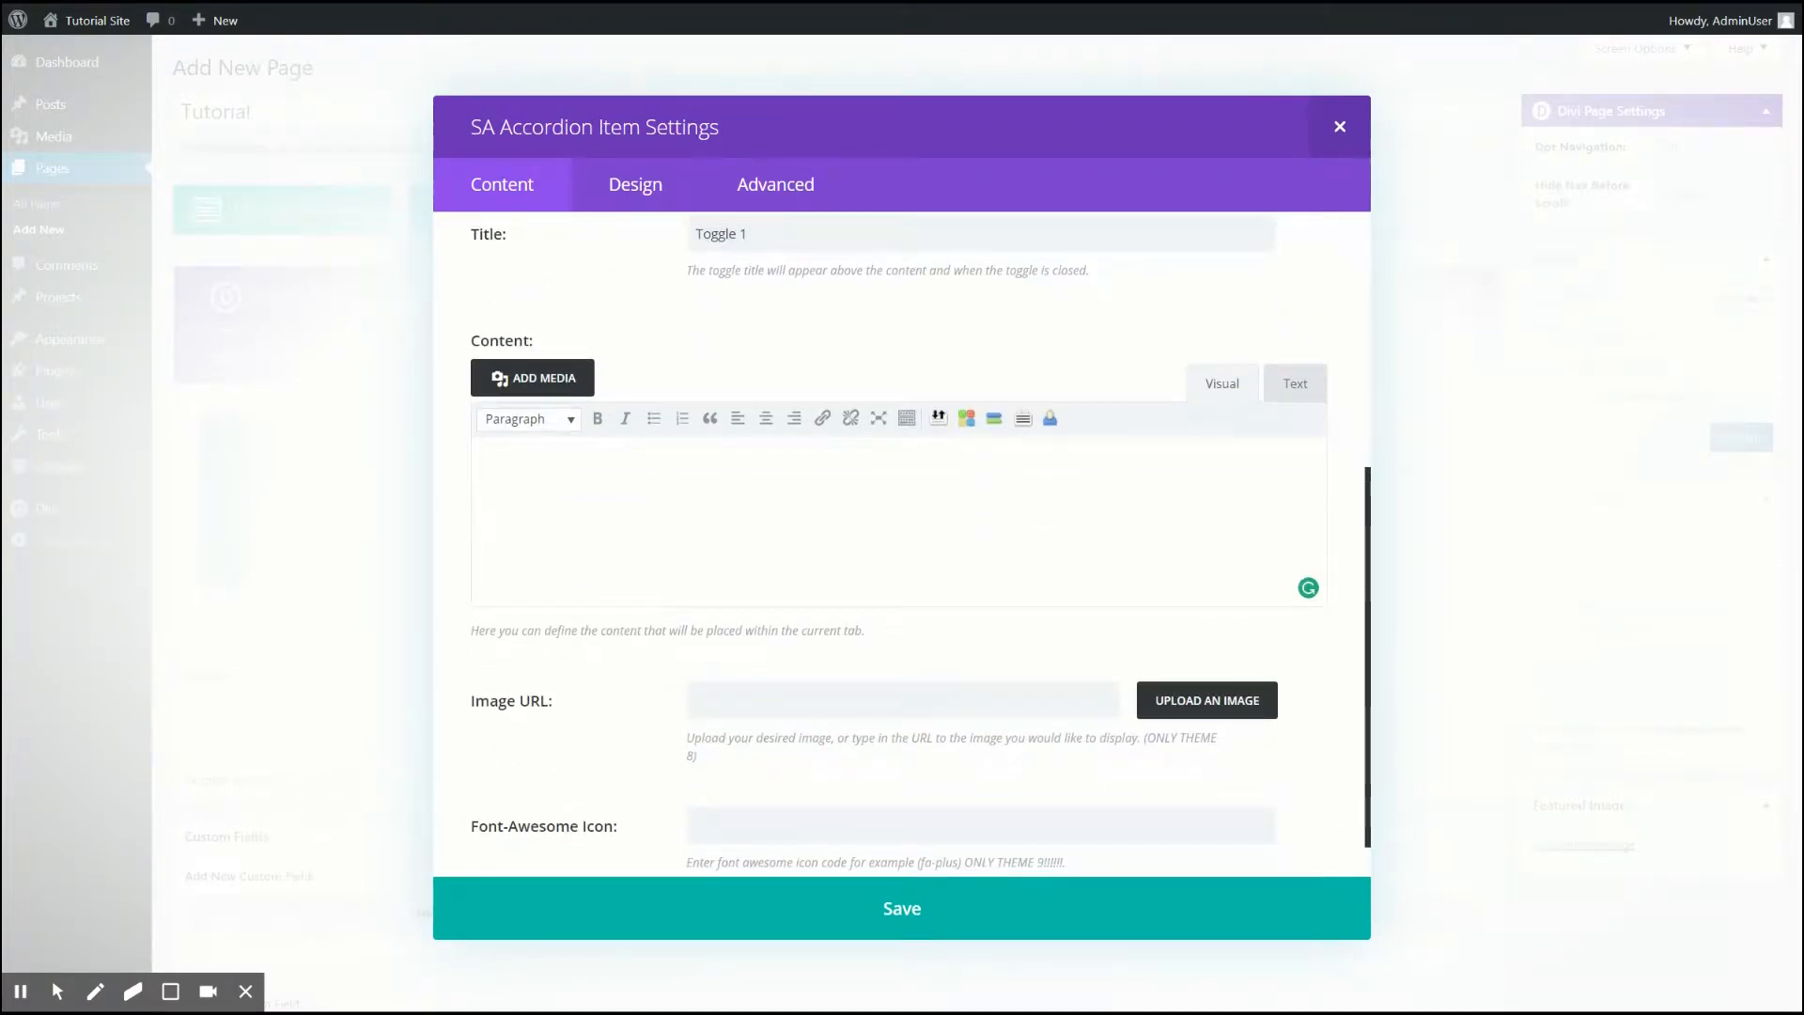
pyautogui.write('Where does it come from? Contrary to popular belief, Lorem Ipsum is not simply random text. It has roots in a piece of classical Latin literature from 45 BC, making it over 2000 years old. Richard McClintock, a Latin professor at Hampden-Sydney College in Virginia, looked up one of the more obscure Latin words, consectetur, from a Lorem Ipsum passage, and going through the cites of the word in classical literature, discovered the undoubtable source. Lorem Ipsum comes from sections 1.10.32 and 1.10.33 of "de Finibus Bonorum et Malorum" (The Extremes of Good and Evil) by Cicero, written in 45 BC. This book is a treatise on the theory of ethics, very popular during the Renaissance. The first line of Lorem Ipsum, "Lorem ipsum dolor sit amet..", comes from a line in section 1.10.32.')
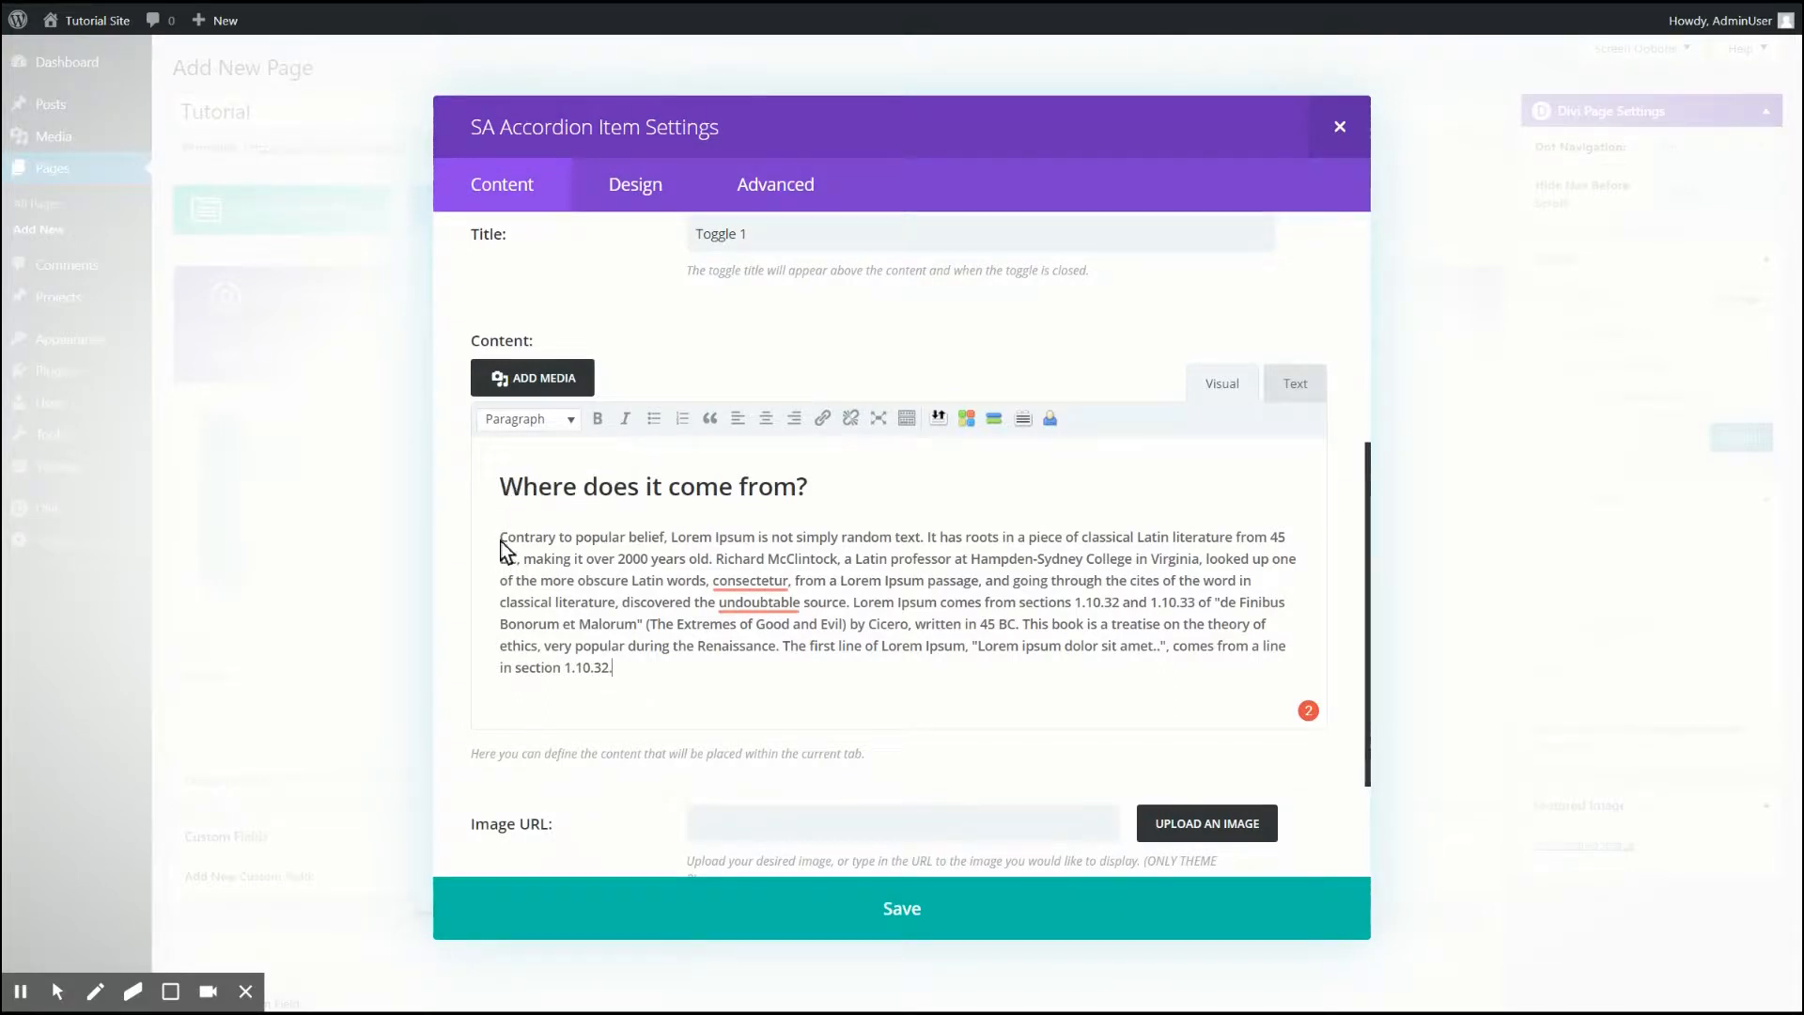
# - Insert the wooden bridge image 1.jpg into the Toggle 1 content, right-aligned at thumbnail size 150 × 150, and save the item
pyautogui.click(556, 379)
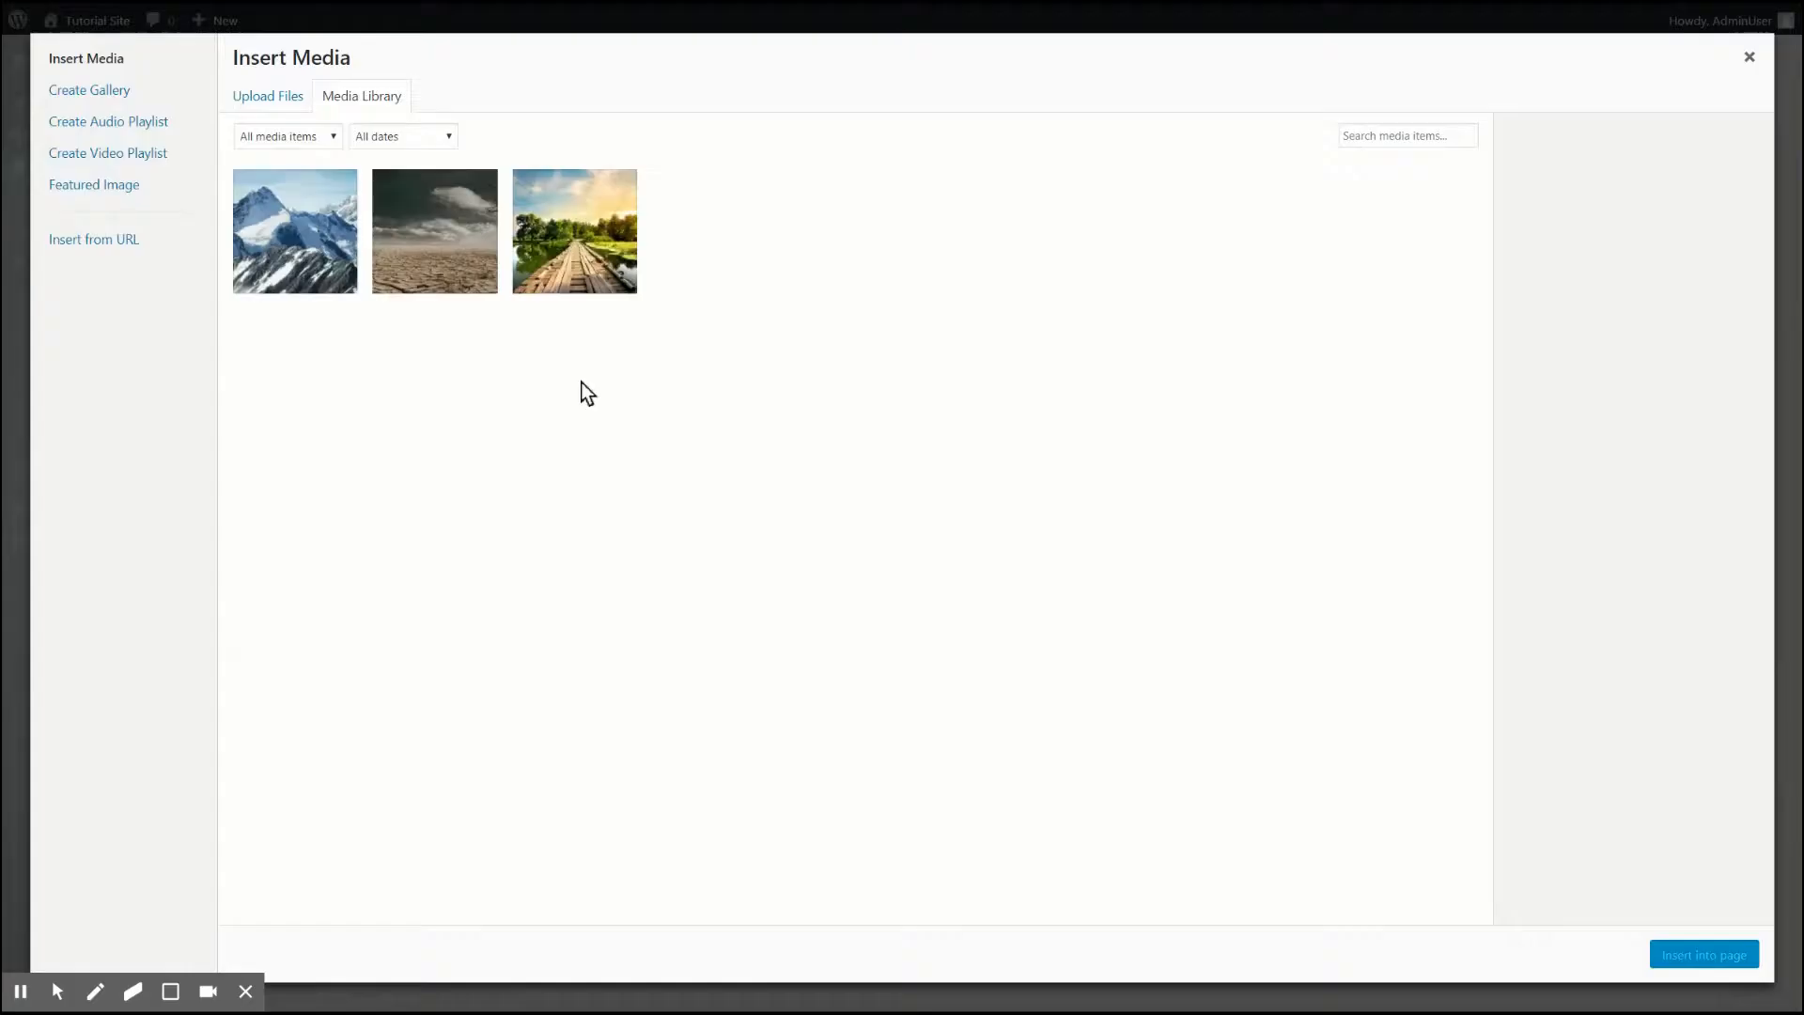
pyautogui.click(527, 256)
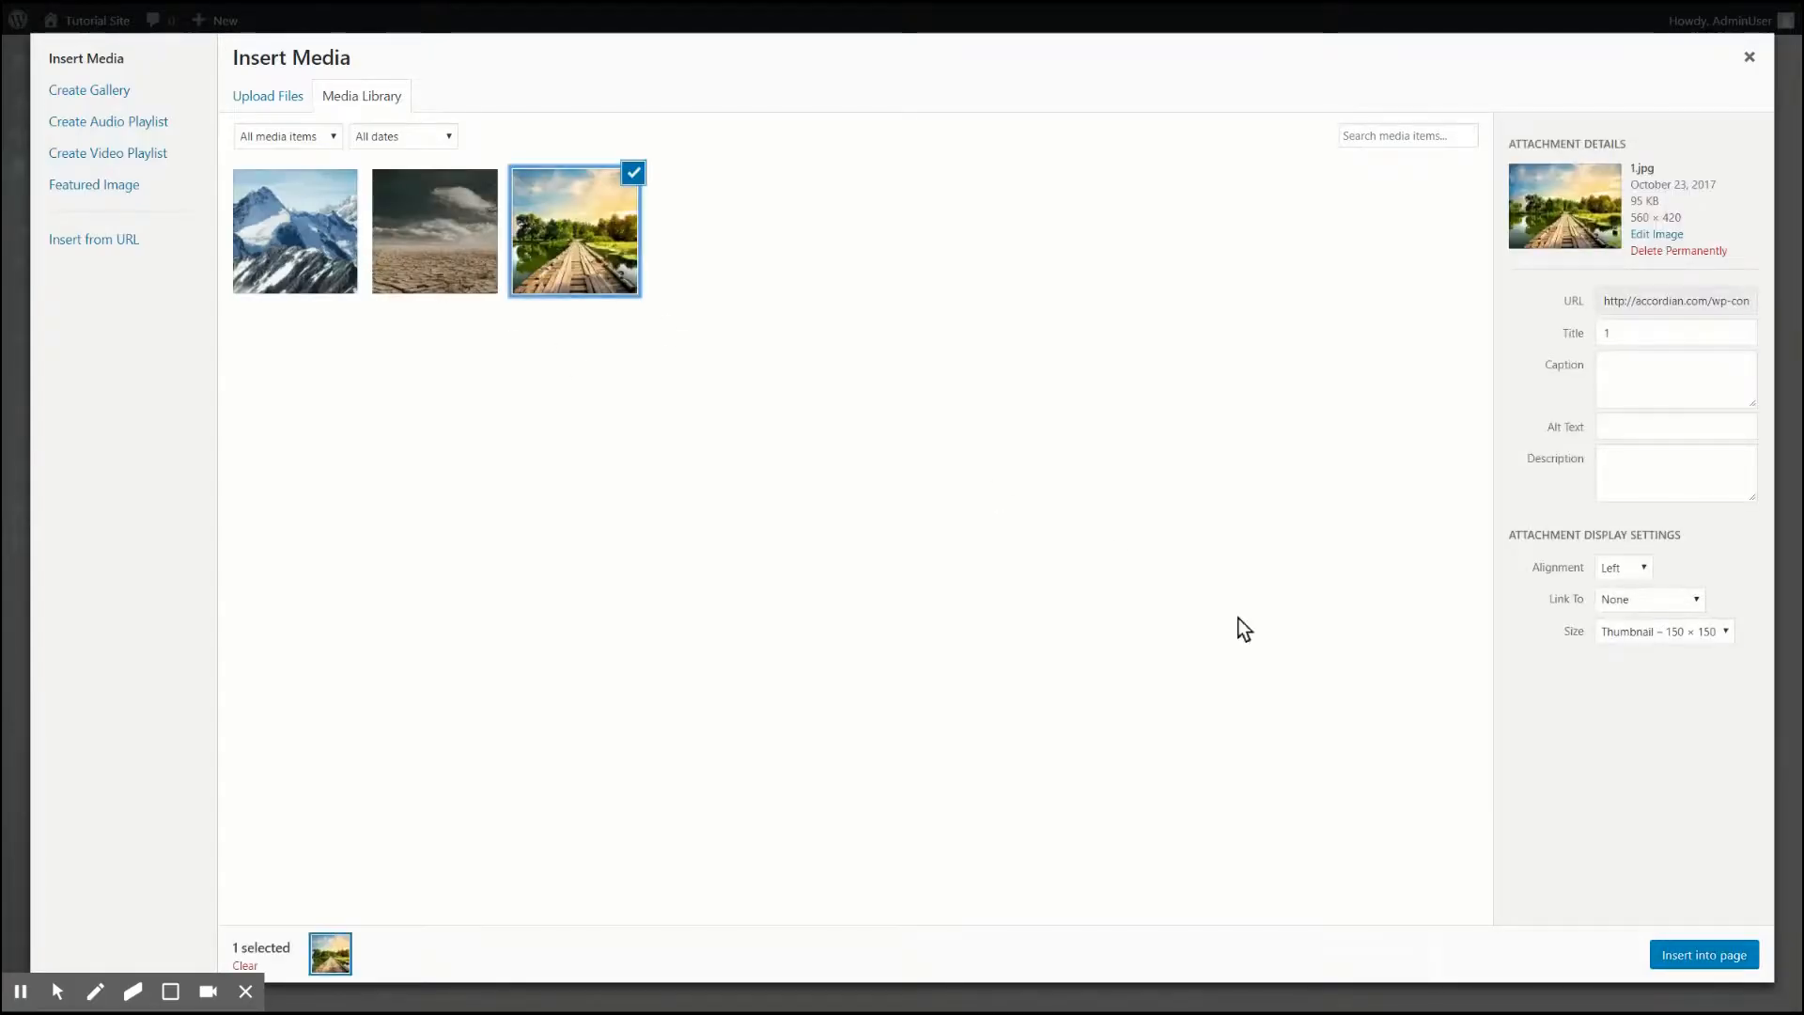
pyautogui.click(1639, 573)
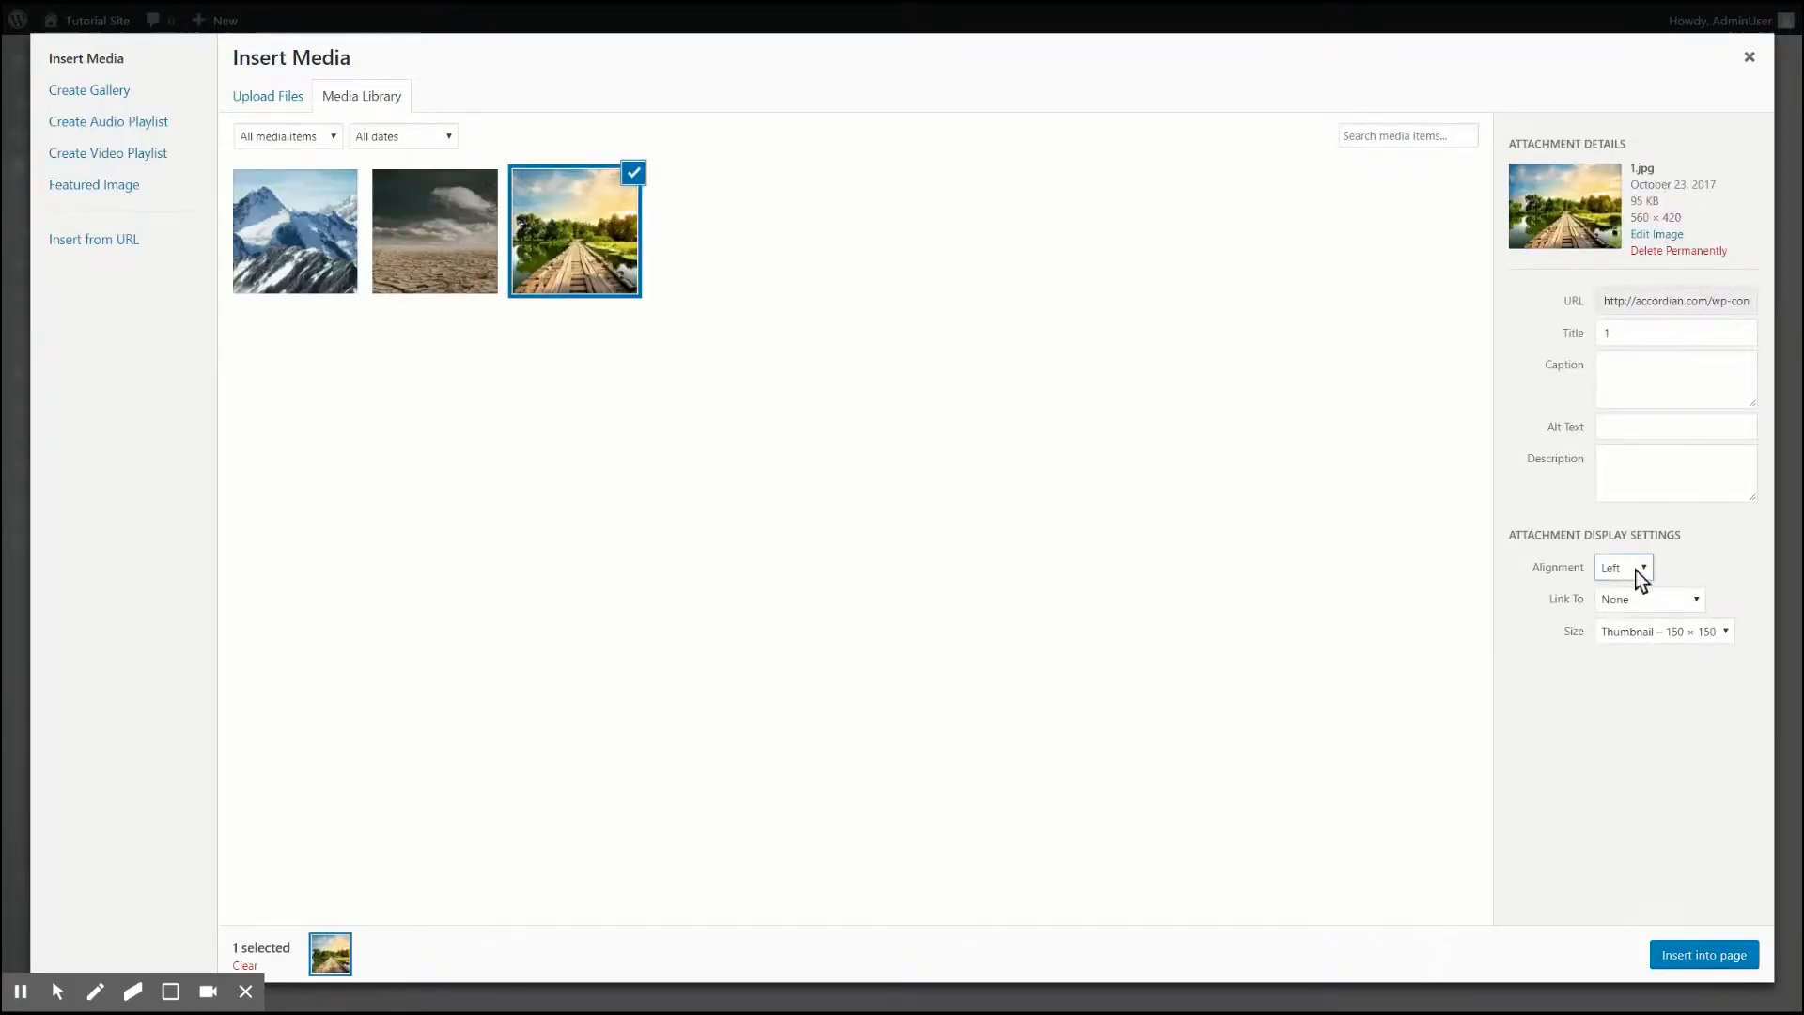
pyautogui.click(1626, 641)
pyautogui.click(1683, 958)
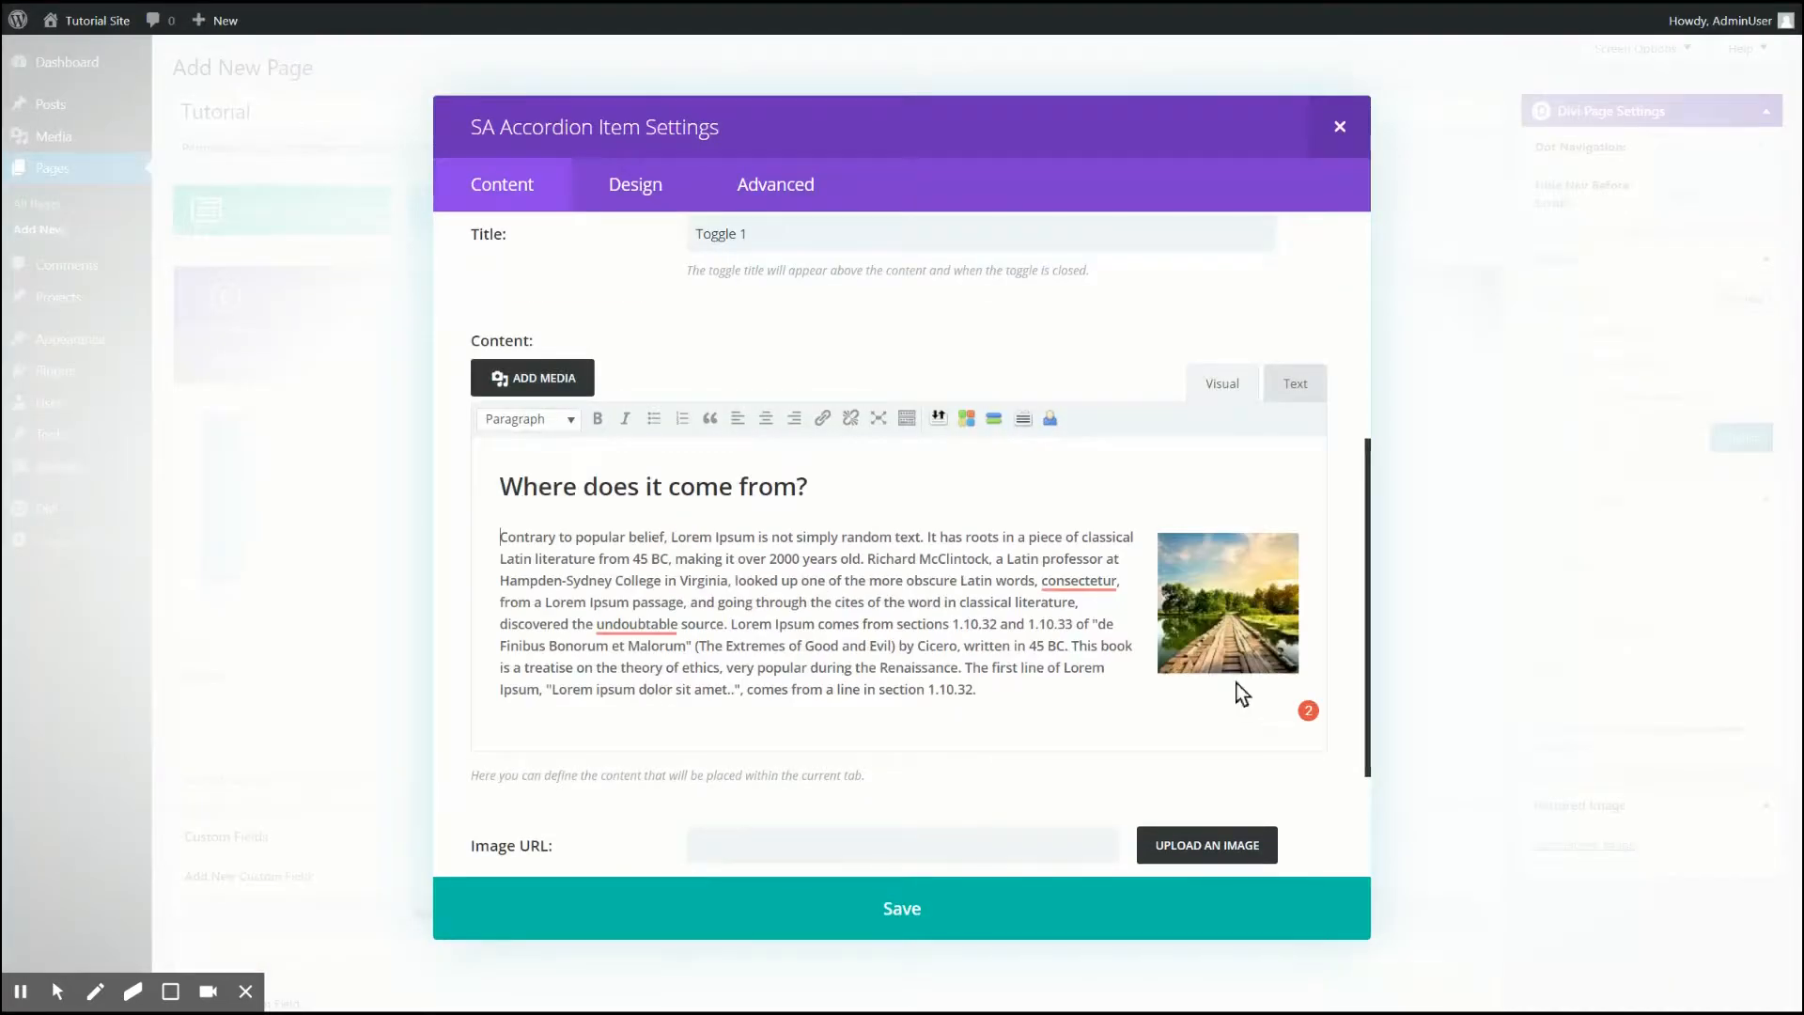
pyautogui.click(912, 911)
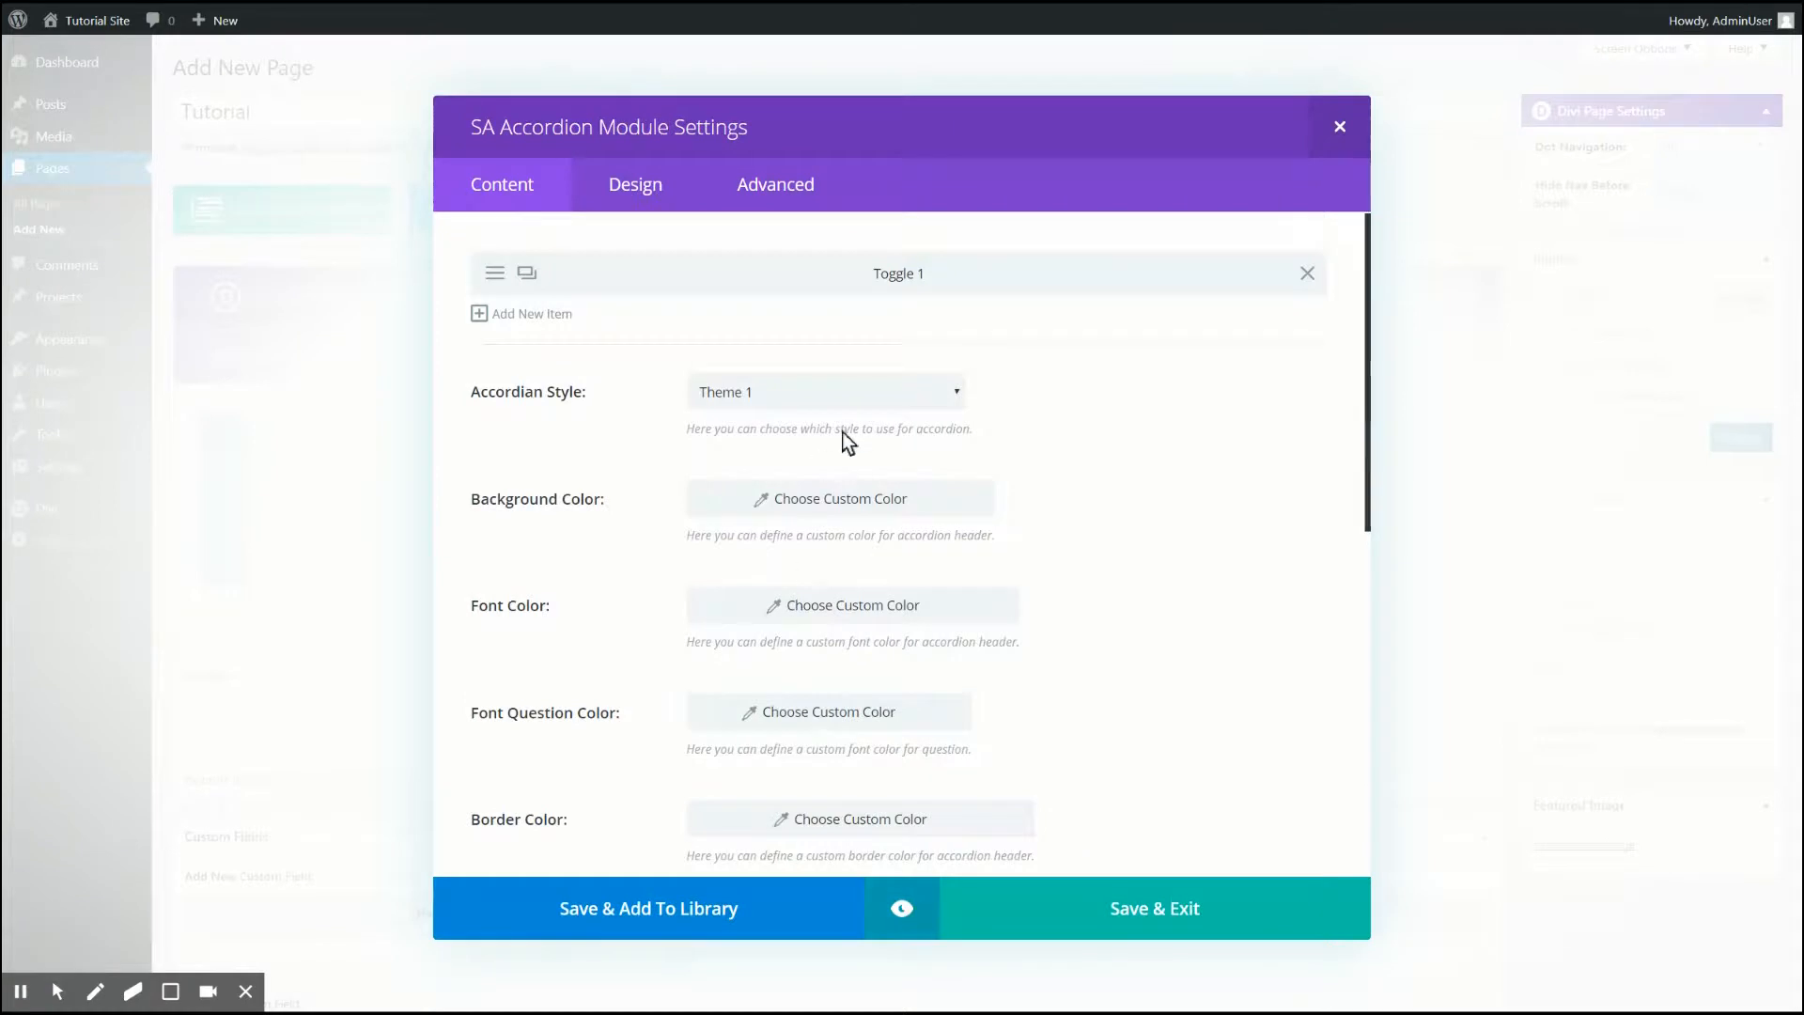
# - Add an accordion item titled "Toggle 2" with the "Where can I get some?" heading and its Lorem Ipsum paragraph as content
pyautogui.click(529, 315)
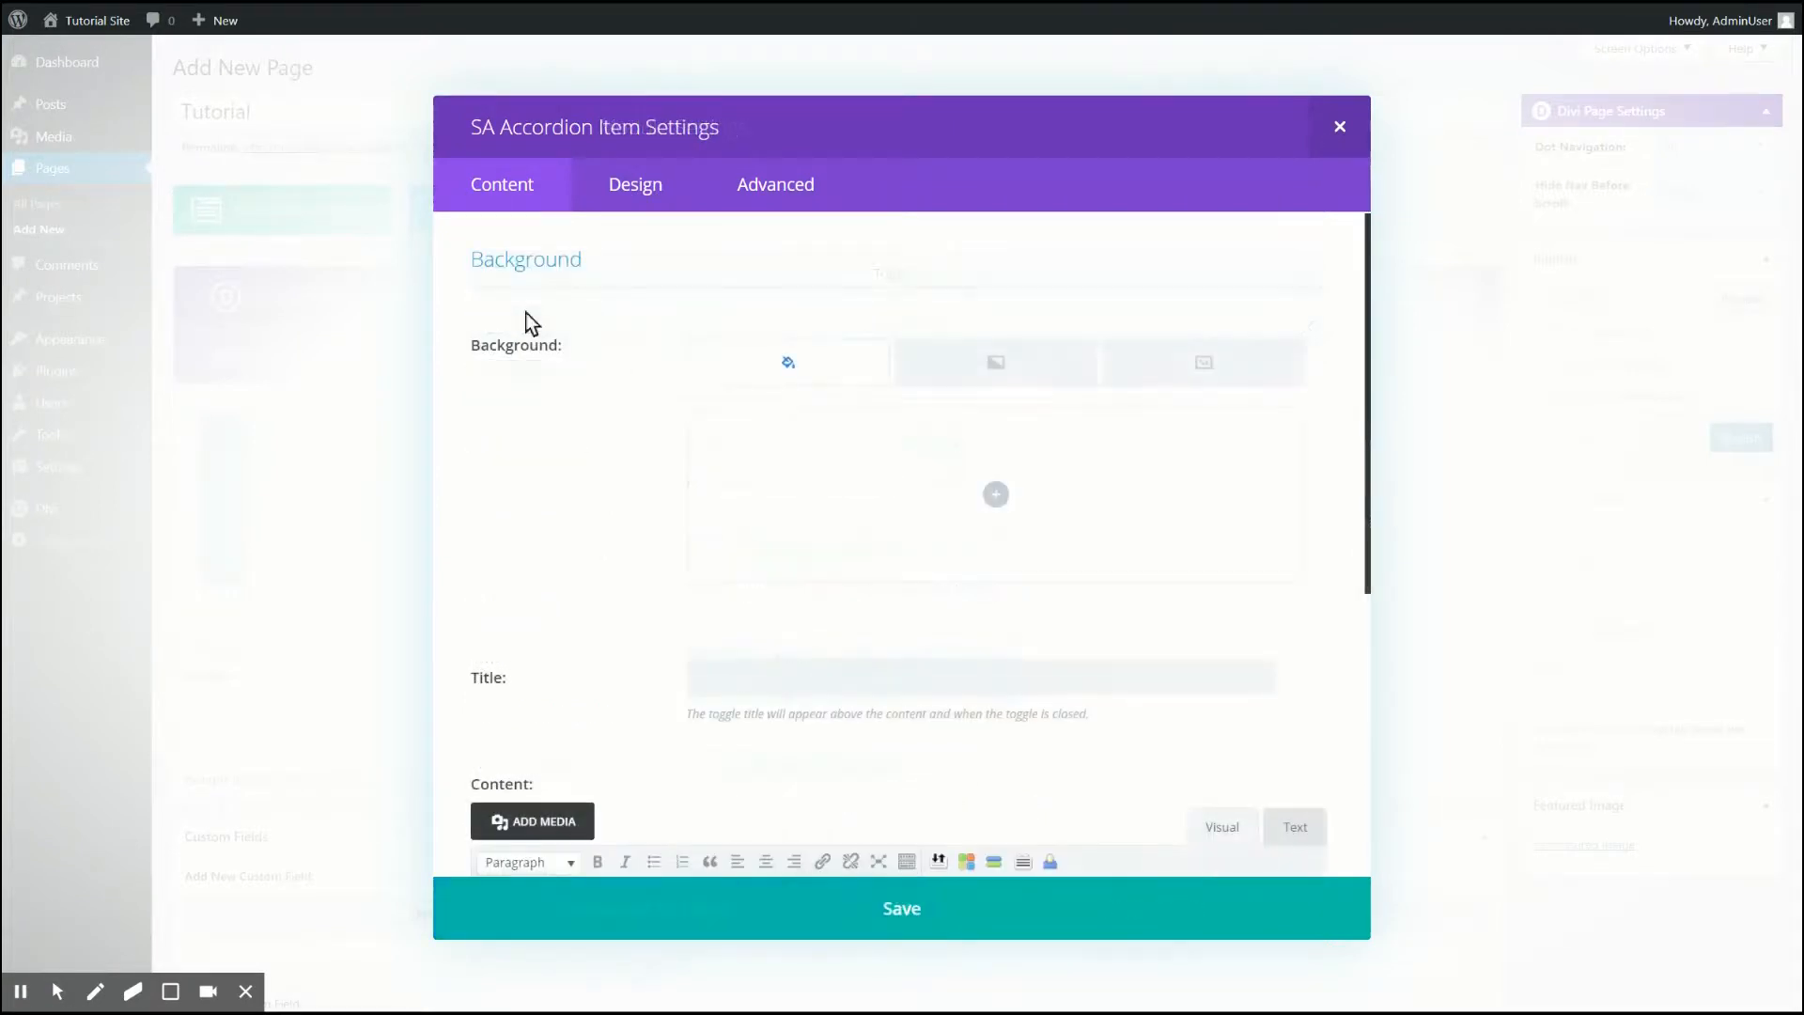
pyautogui.click(805, 678)
pyautogui.write('Toggle 2')
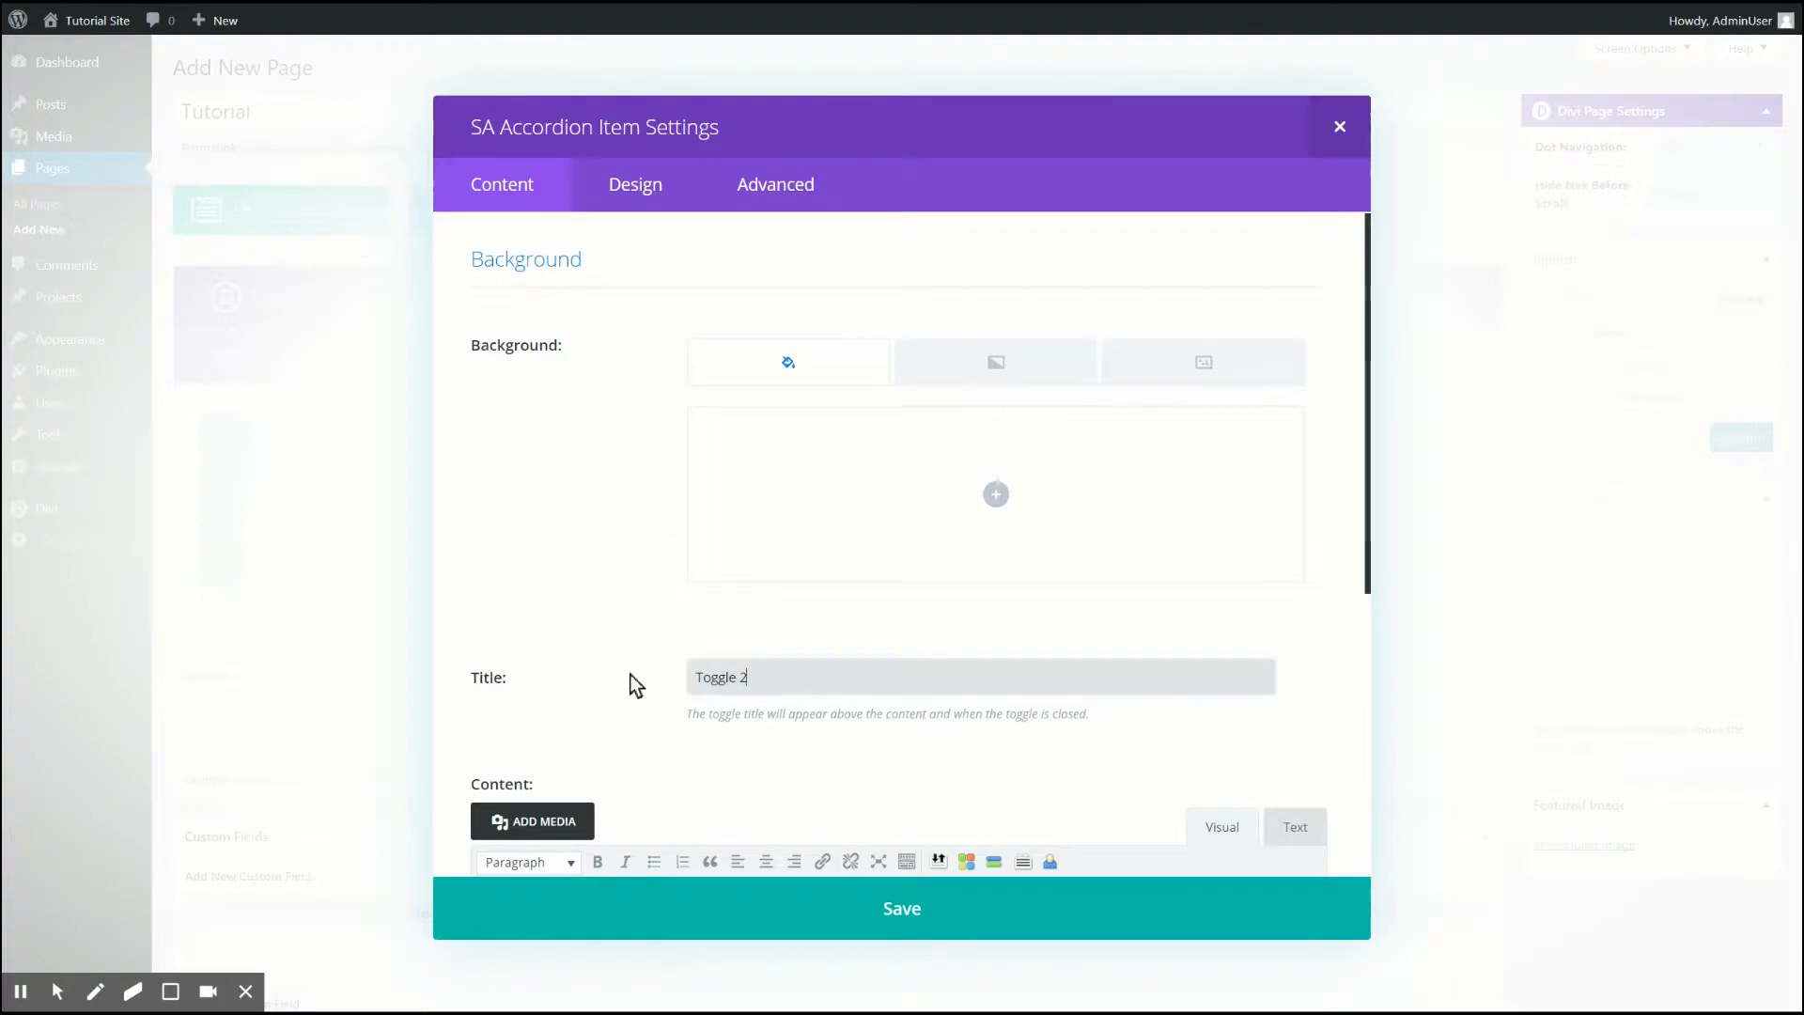
pyautogui.scroll(-5, 677, 569)
pyautogui.click(784, 433)
pyautogui.write("Where can I get some? There are many variations of passages of Lorem Ipsum available, but the majority have suffered alteration in some form, by injected humour, or randomised words which don't look even slightly believable. If you are going to use a passage of Lorem Ipsum, you need to be sure there isn't anything embarrassing hidden in the middle of text. All the Lorem Ipsum generators on the Internet tend to repeat predefined chunks as necessary, making this the first true generator on the Internet. It uses a dictionary of over 200 Latin words, combined with a handful of model sentence structures, to generate Lorem Ipsum which looks reasonable. The generated Lorem Ipsum is therefore always free from repetition, injected humour, or non-characteristic words etc.")
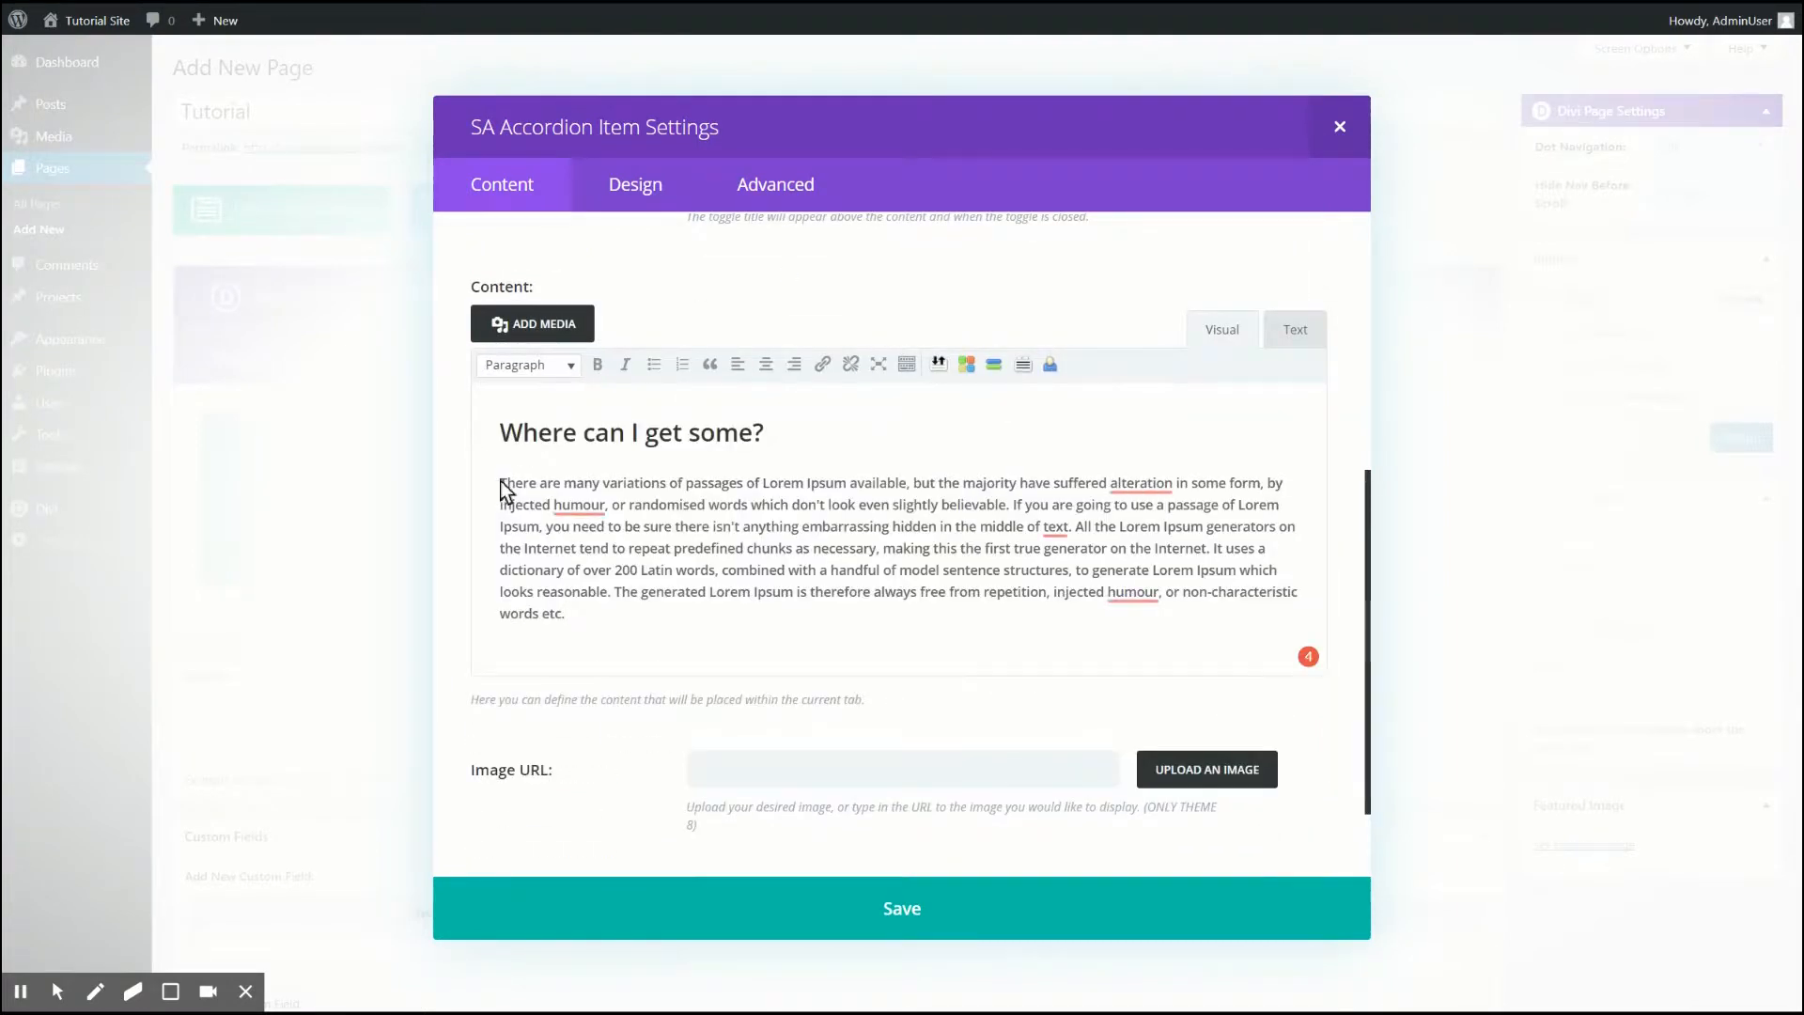
# - Insert the desert image 2.jpg into the Toggle 2 content, left-aligned at thumbnail size 150 × 150, and save the item
pyautogui.click(543, 331)
pyautogui.click(435, 231)
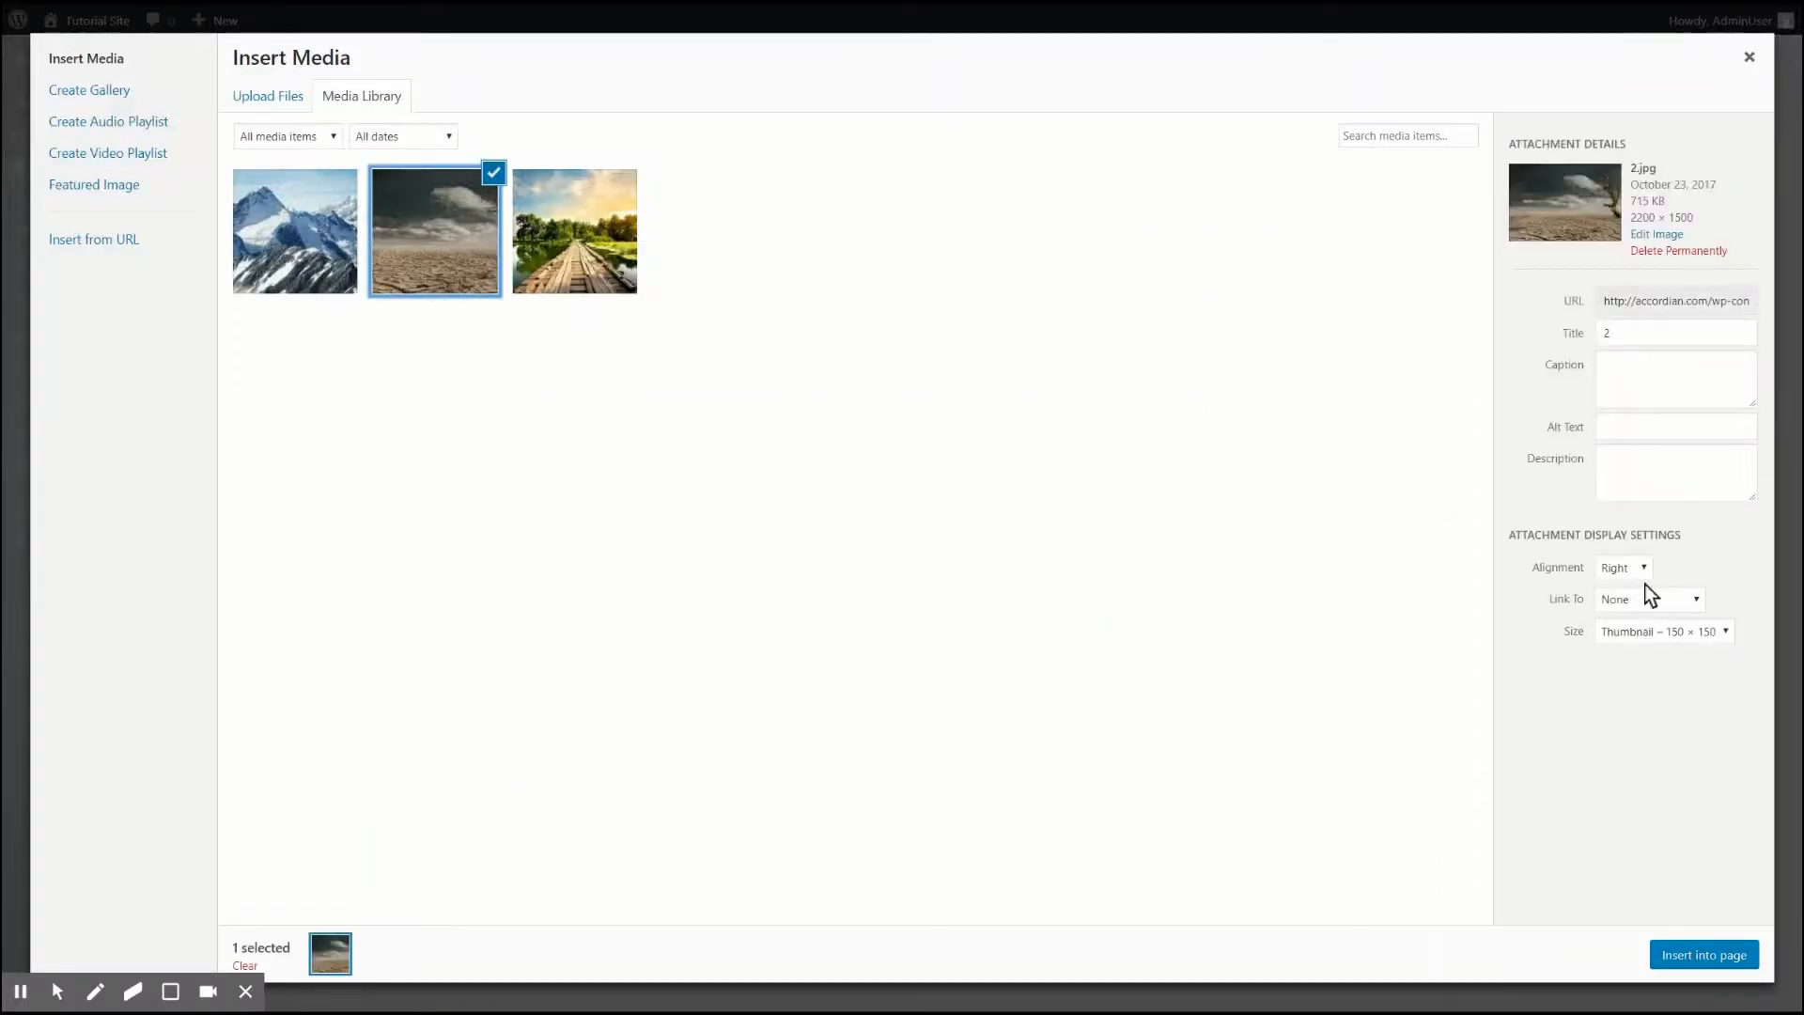
pyautogui.click(1720, 959)
pyautogui.scroll(-2, 1127, 846)
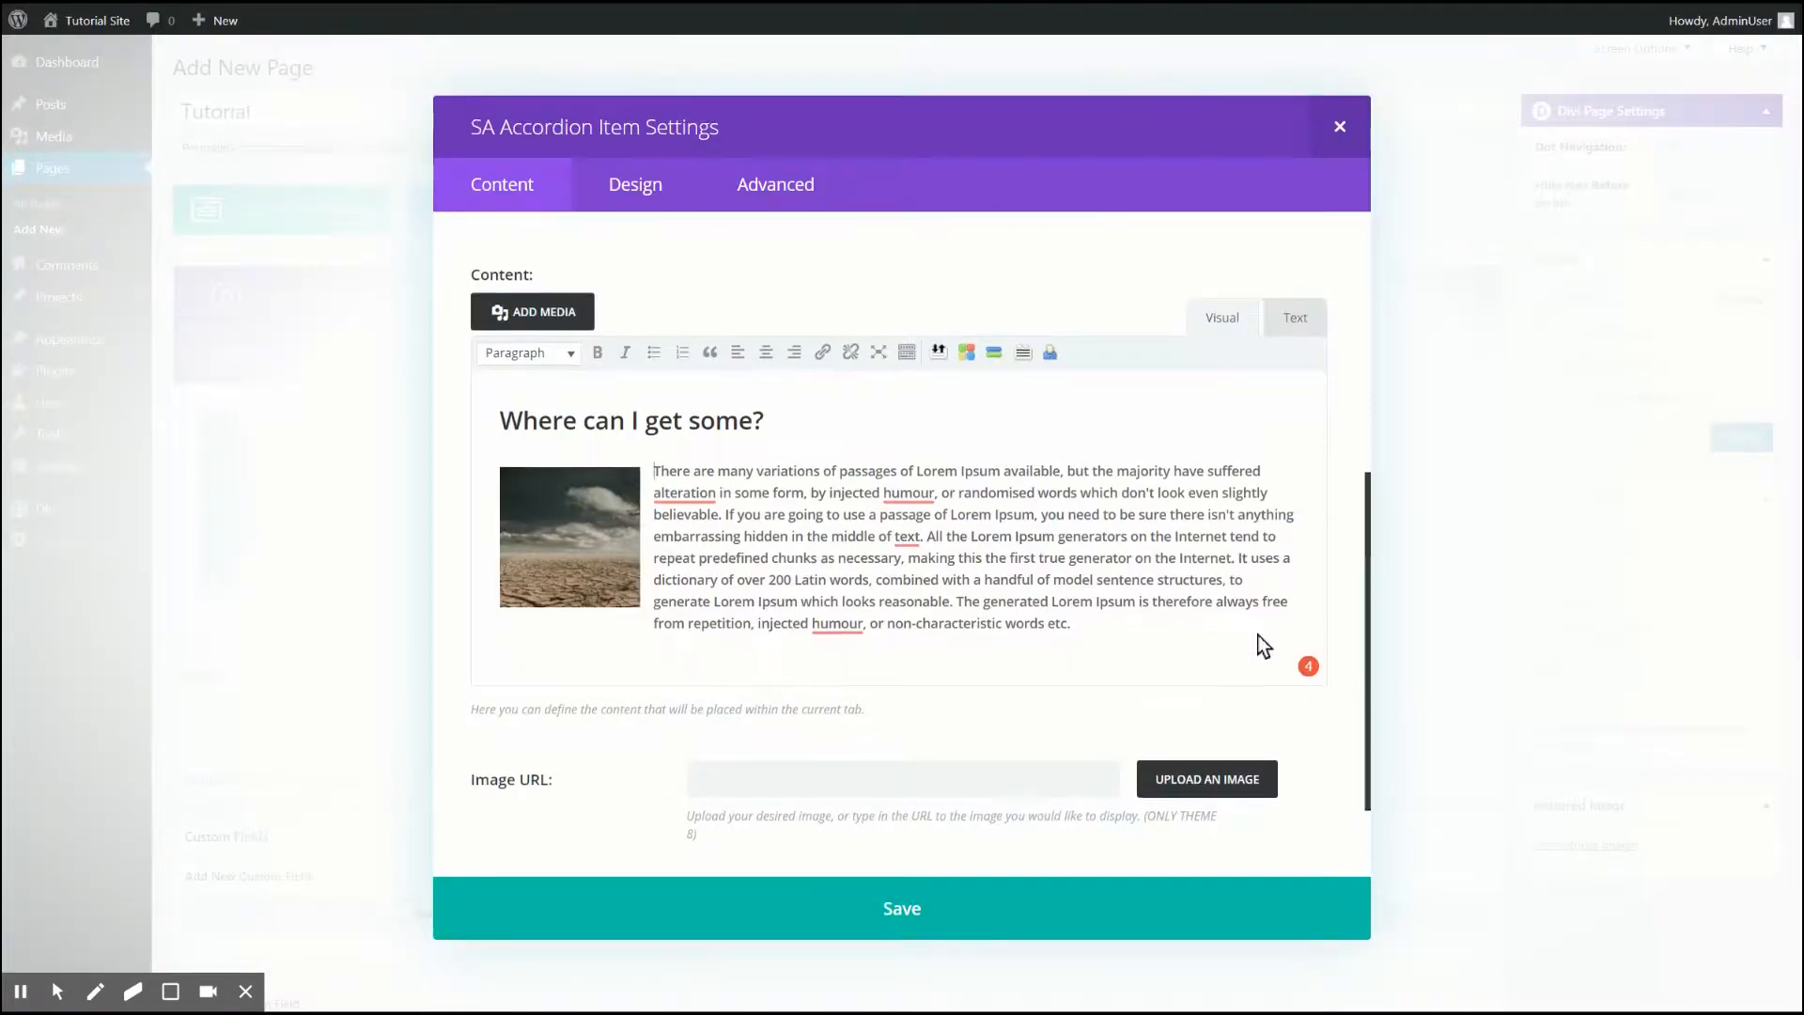
pyautogui.click(899, 898)
# - Add an accordion item titled "Toggle 3" with the "Why do we use it?" heading and its Lorem Ipsum paragraph as content
pyautogui.click(516, 368)
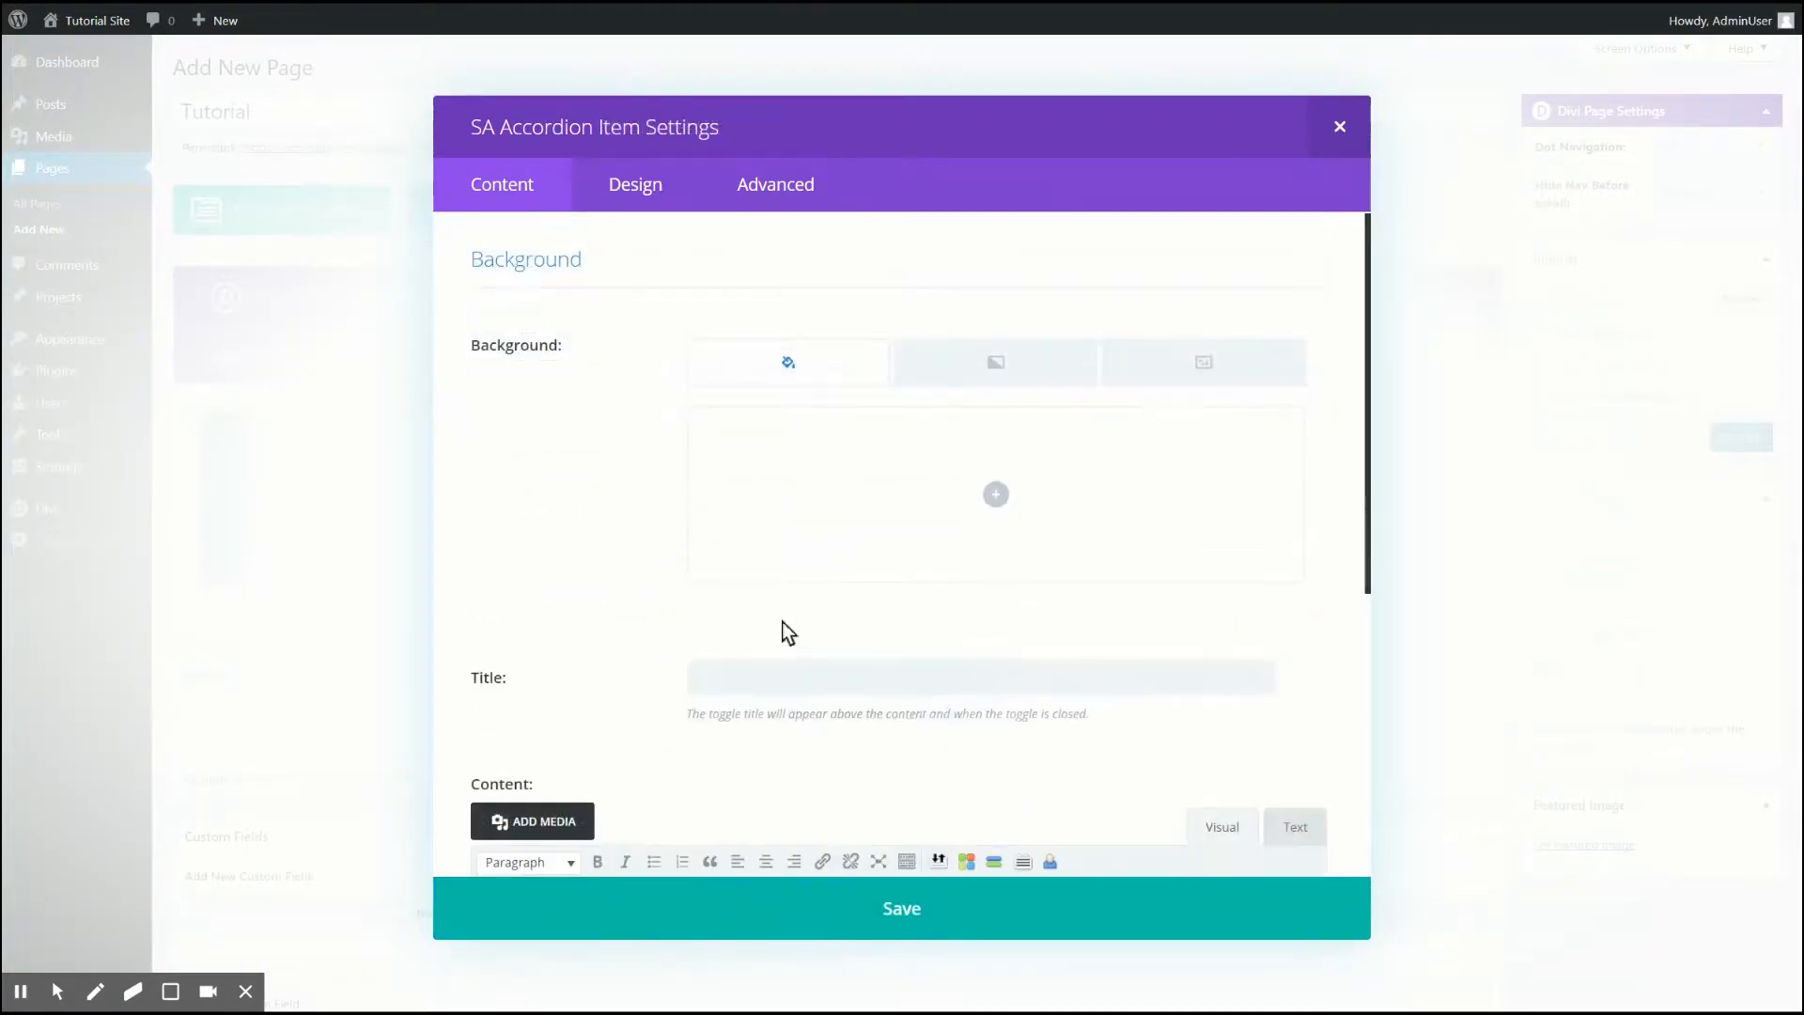
pyautogui.click(763, 673)
pyautogui.scroll(-5, 642, 537)
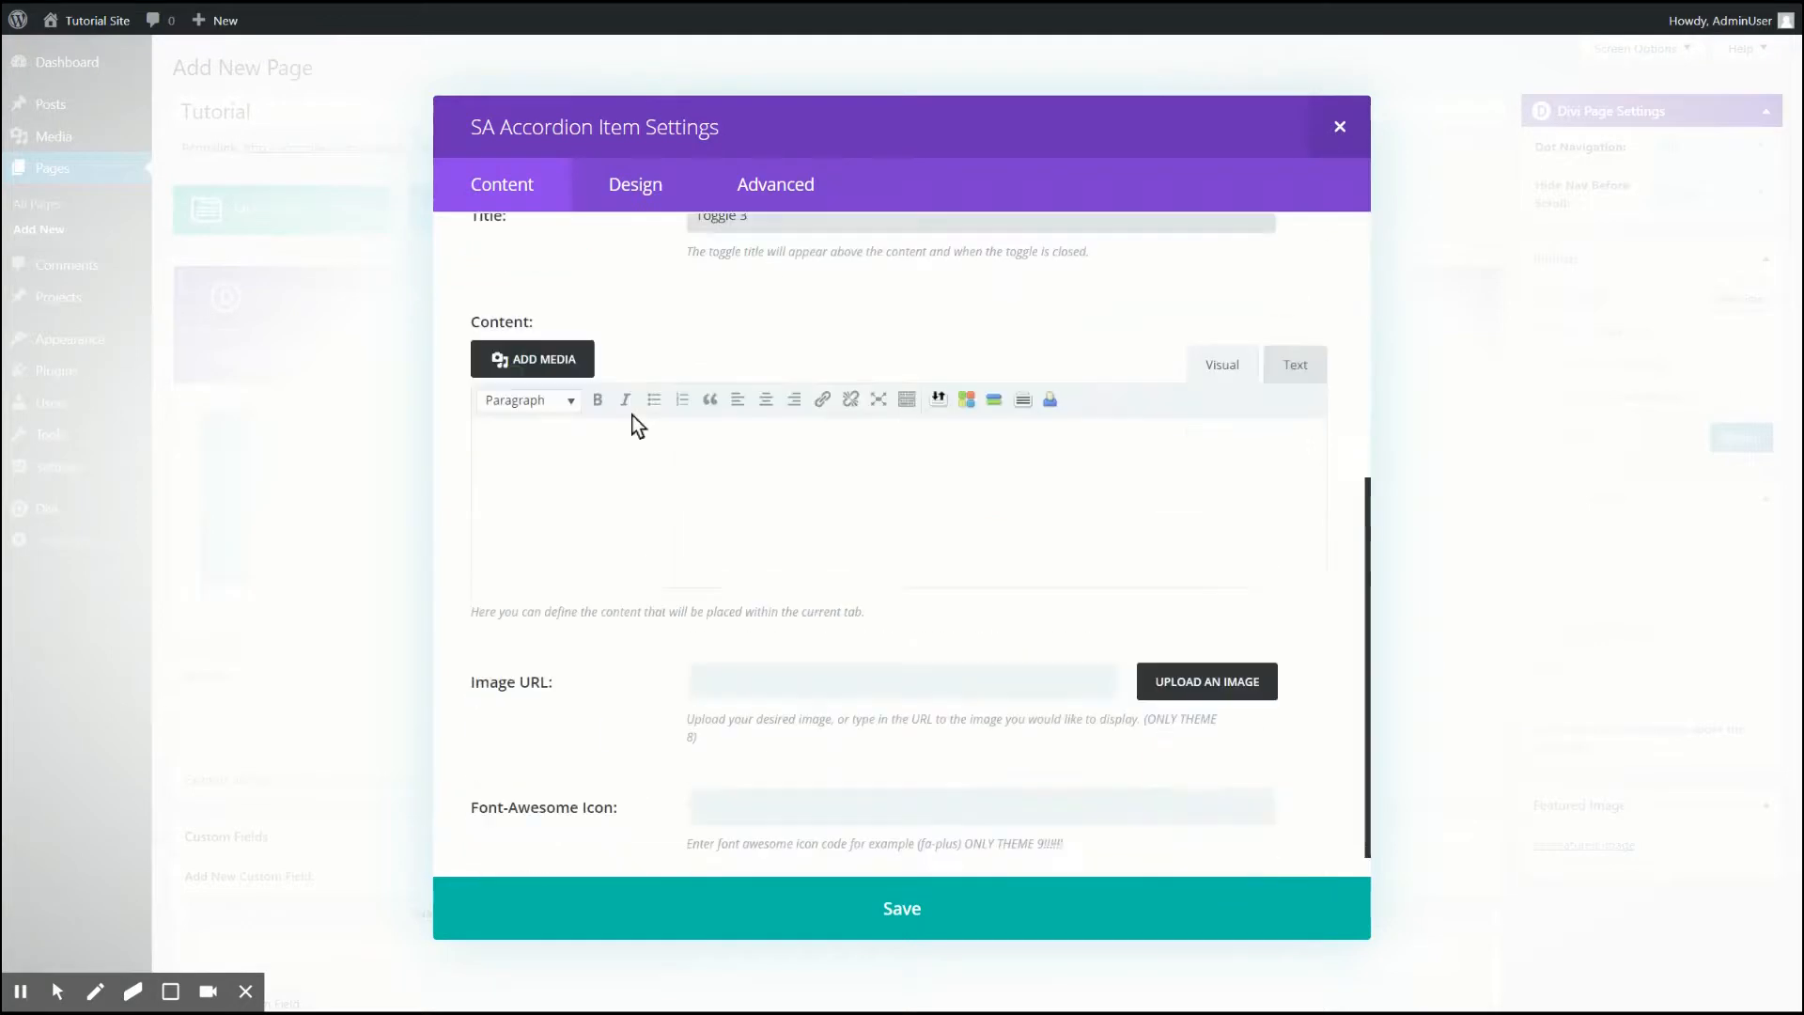
pyautogui.click(532, 464)
pyautogui.write("Why do we use it? It is a long established fact that a reader will be distracted by the readable content of a page when looking at its layout. The point of using Lorem Ipsum is that it has a more-or-less normal distribution of letters, as opposed to using 'Content here, content here', making it look like readable English. Many desktop publishing packages and web page editors now use Lorem Ipsum as their default model text, and a search for 'lorem ipsum' will uncover many web sites still in their infancy. Various versions have evolved over the years, sometimes by accident, sometimes on purpose (injected humour and the like).")
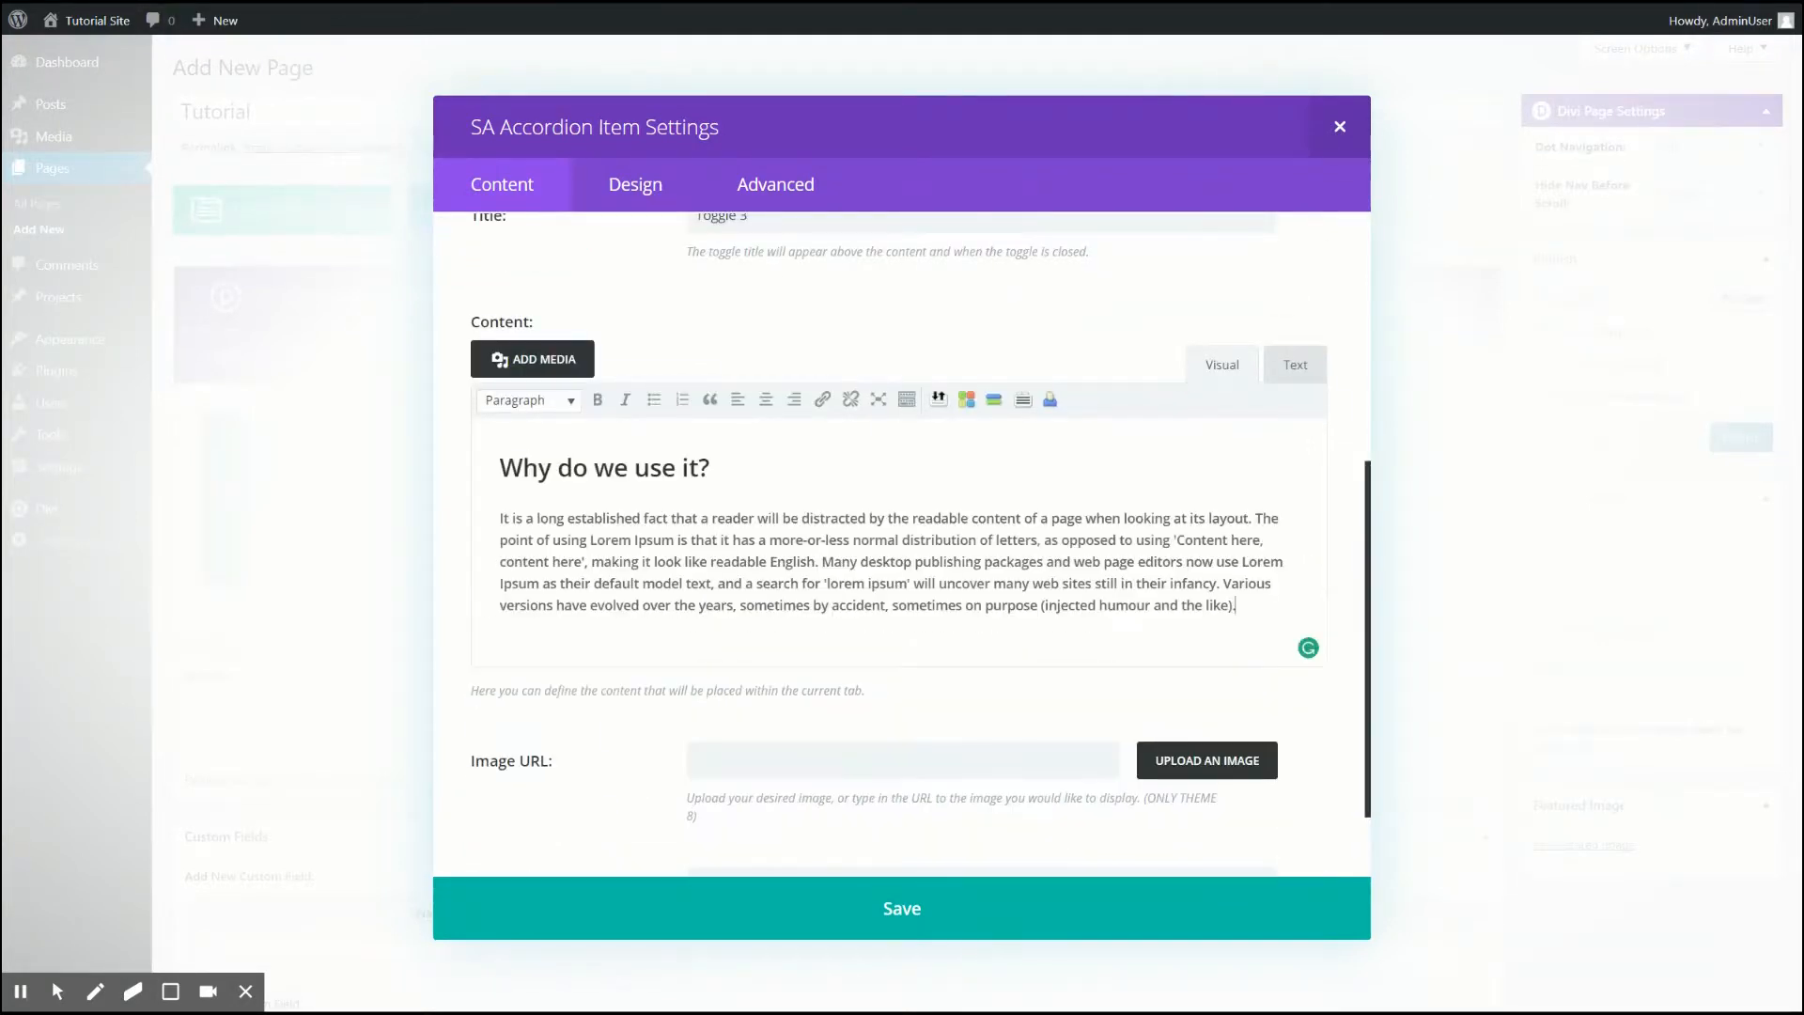
# - Insert the snowy mountain image from the media library into the Toggle 3 content, left-aligned, and save the item
pyautogui.click(559, 364)
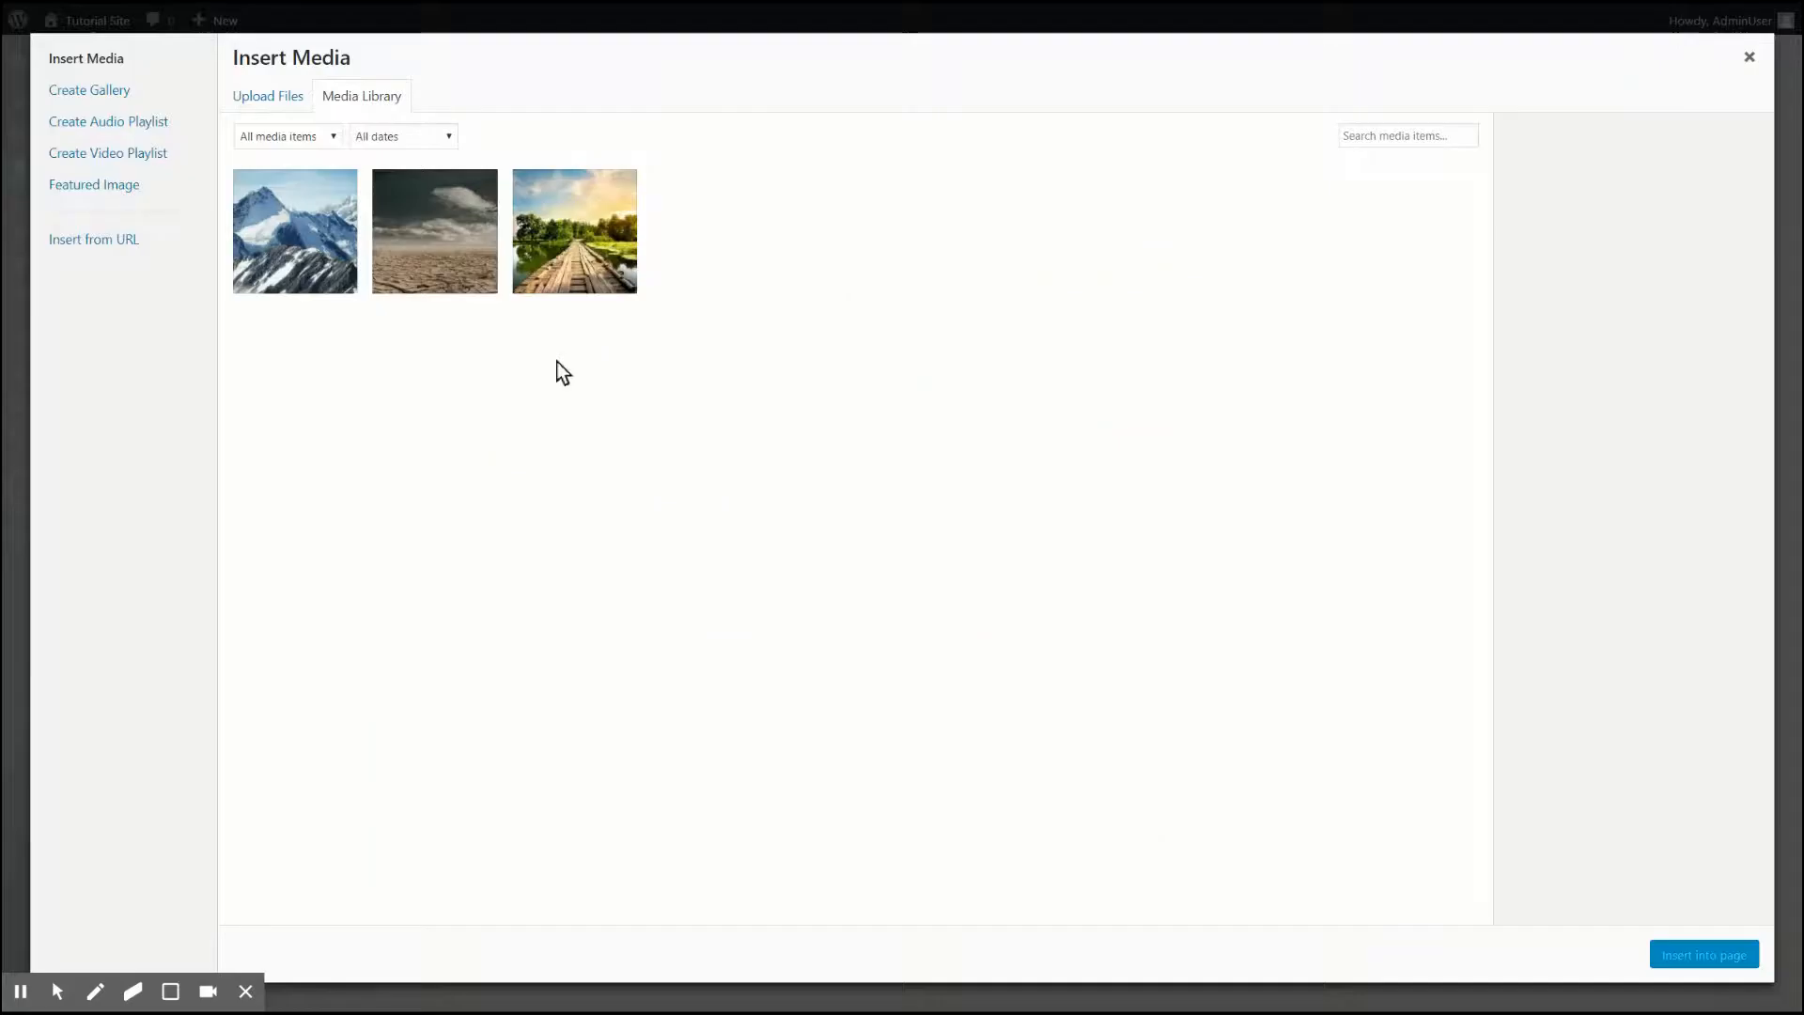
pyautogui.click(304, 221)
pyautogui.click(1608, 569)
pyautogui.click(1620, 612)
pyautogui.click(1694, 952)
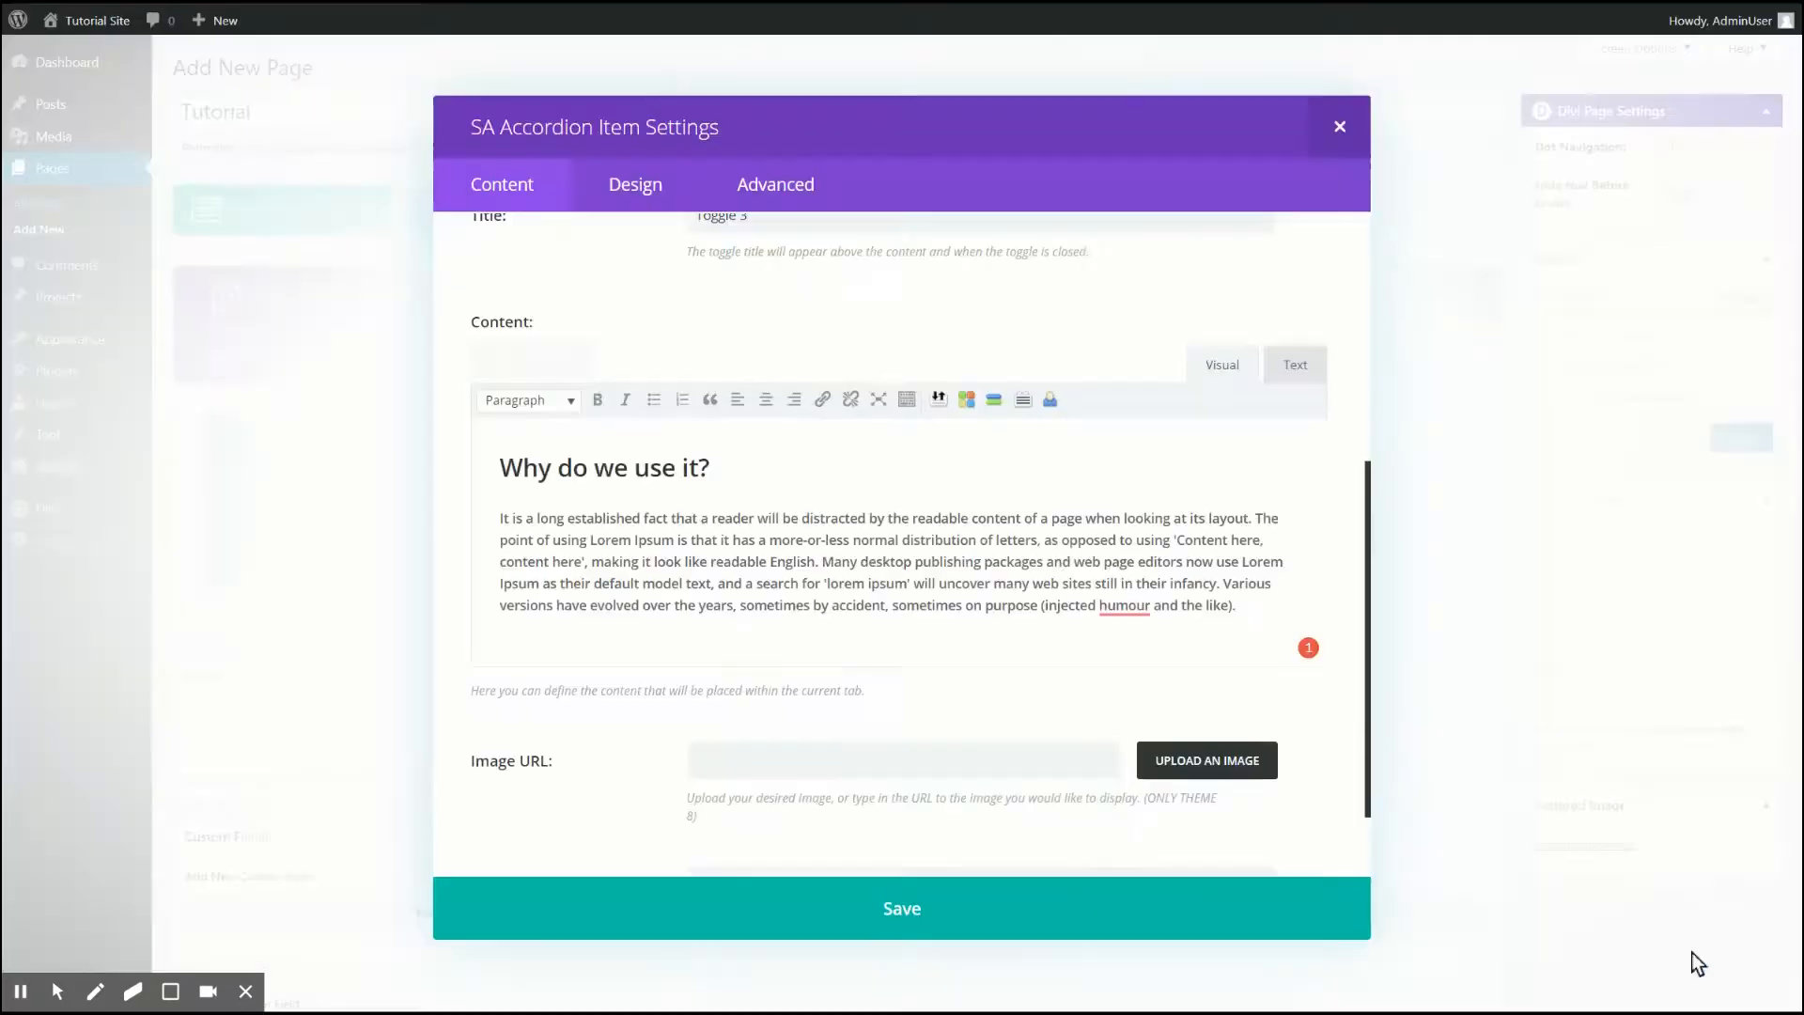
pyautogui.click(966, 911)
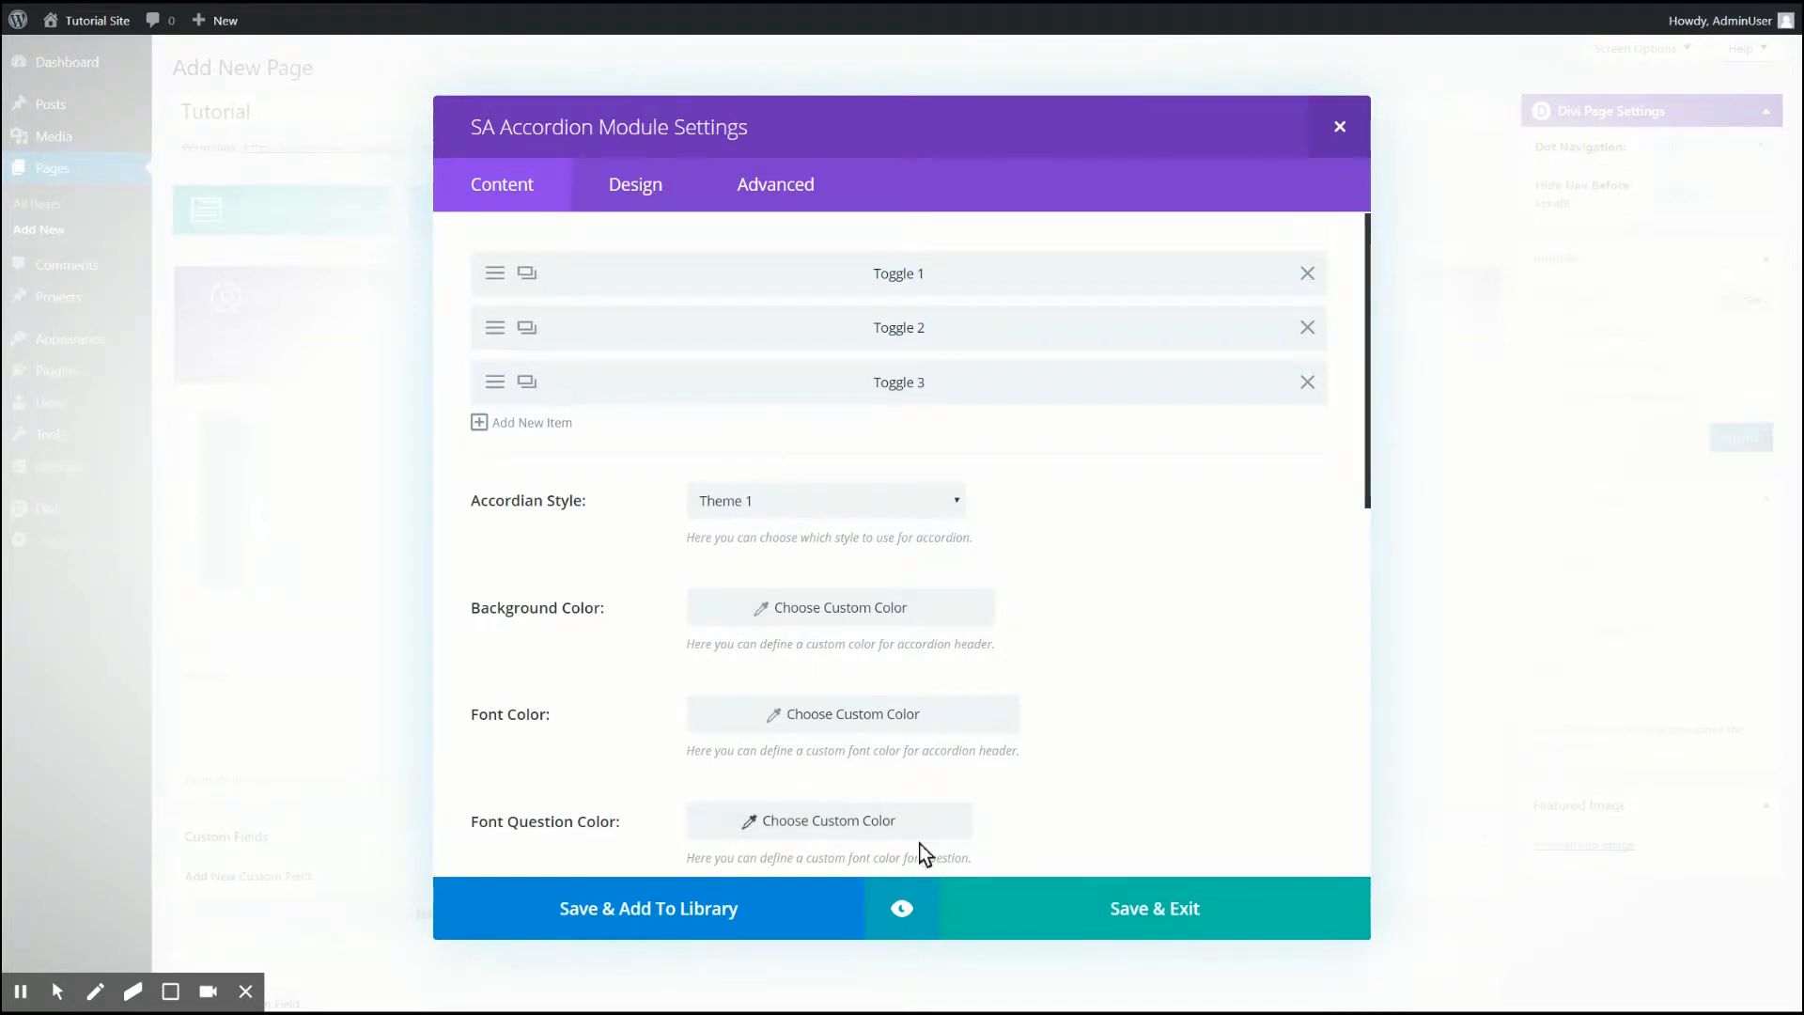
# - Preview the accordion module and expand Toggle 2 and Toggle 3 to check their content
pyautogui.click(903, 908)
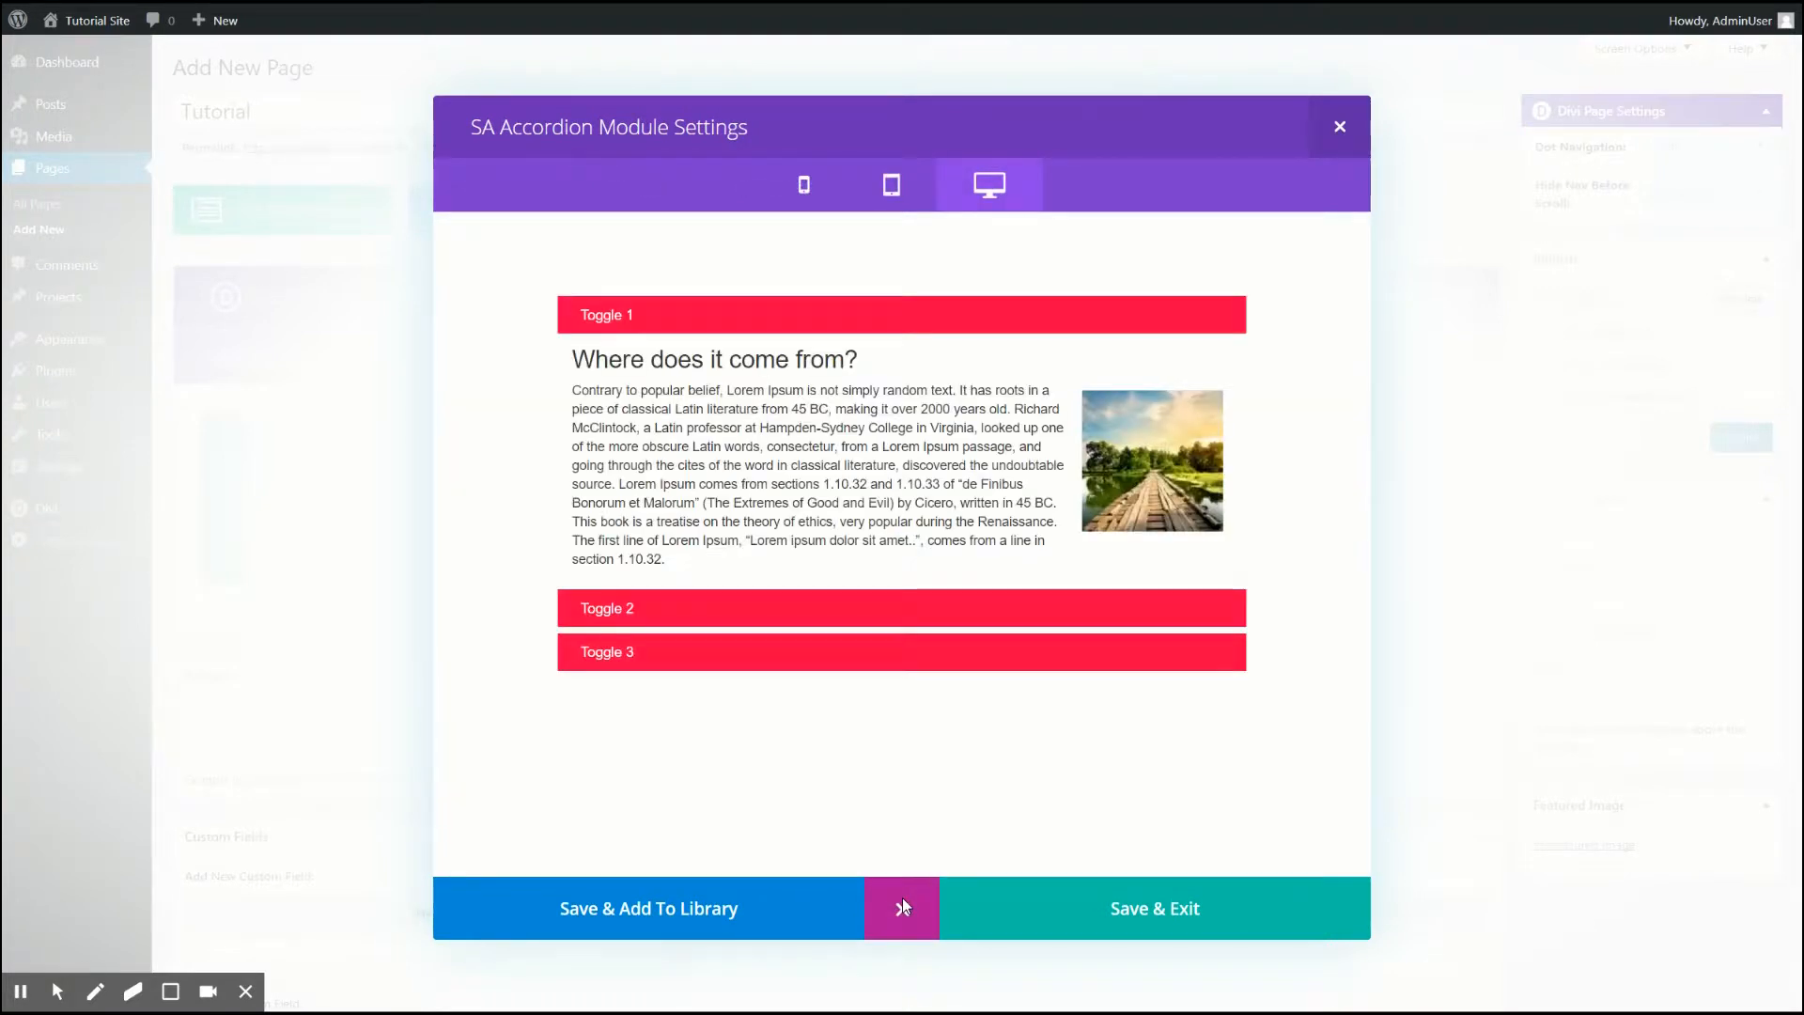
pyautogui.click(672, 618)
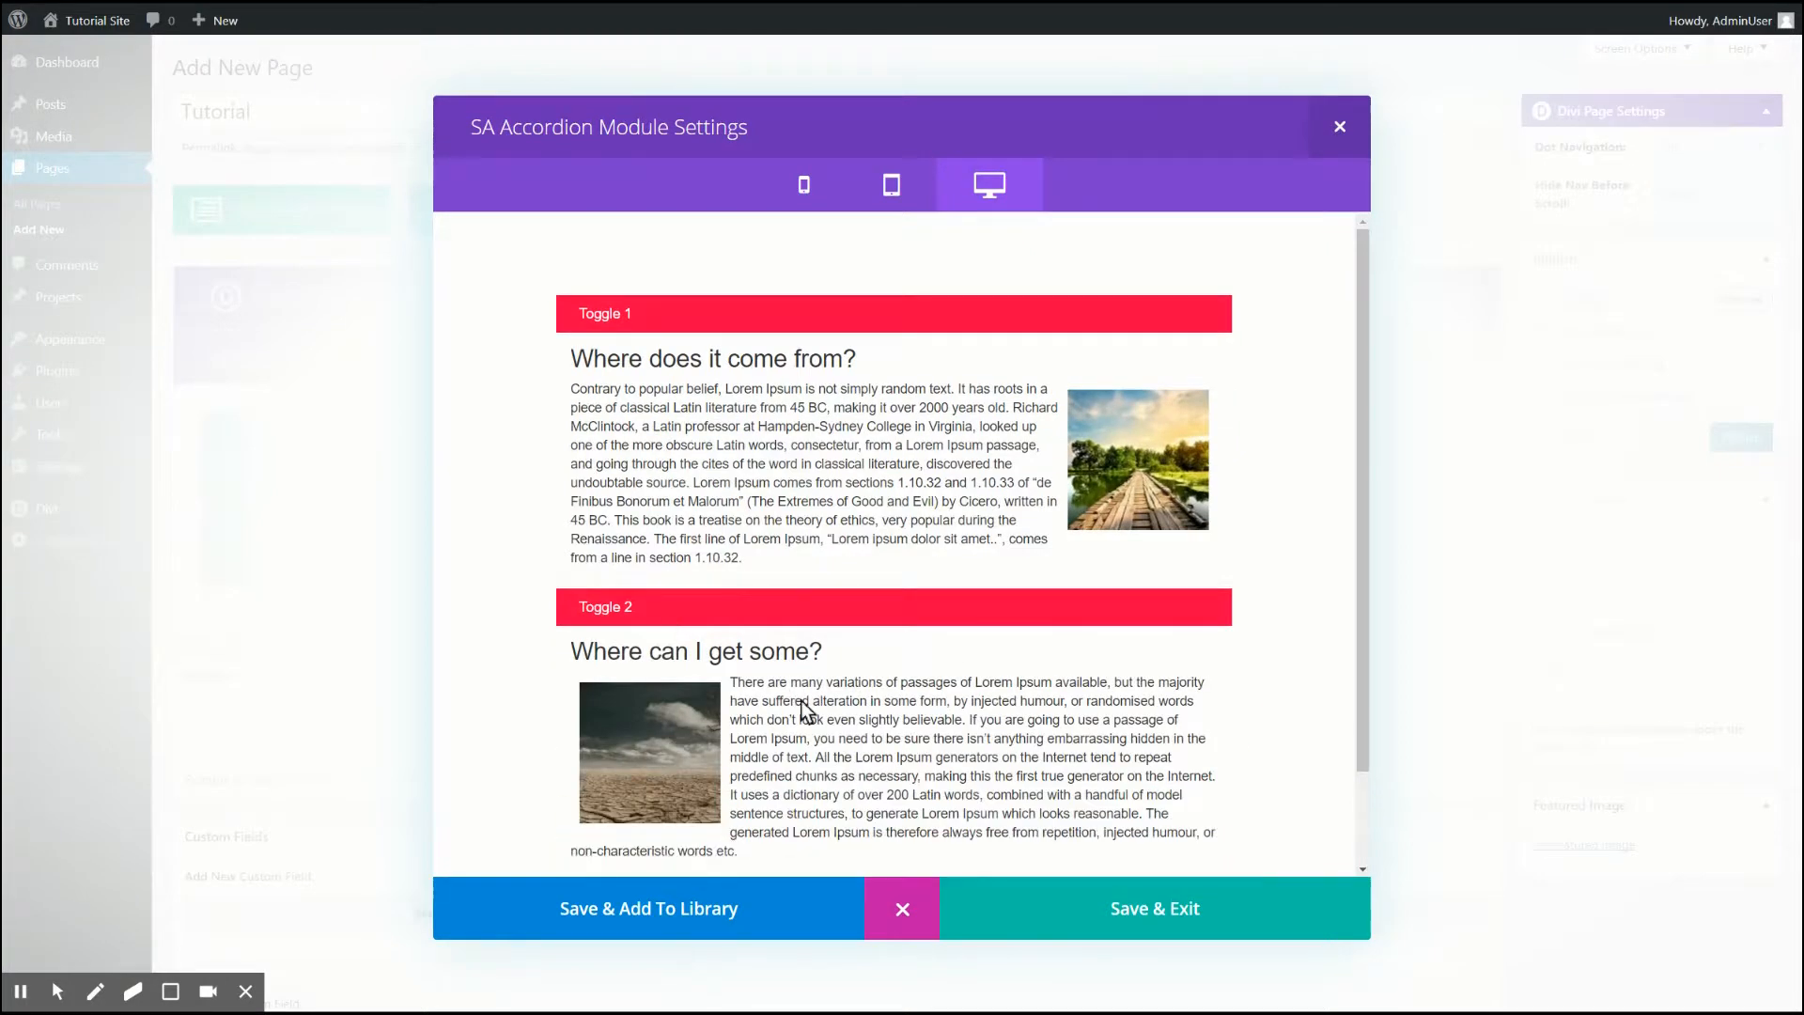
pyautogui.scroll(-2, 803, 712)
pyautogui.click(673, 789)
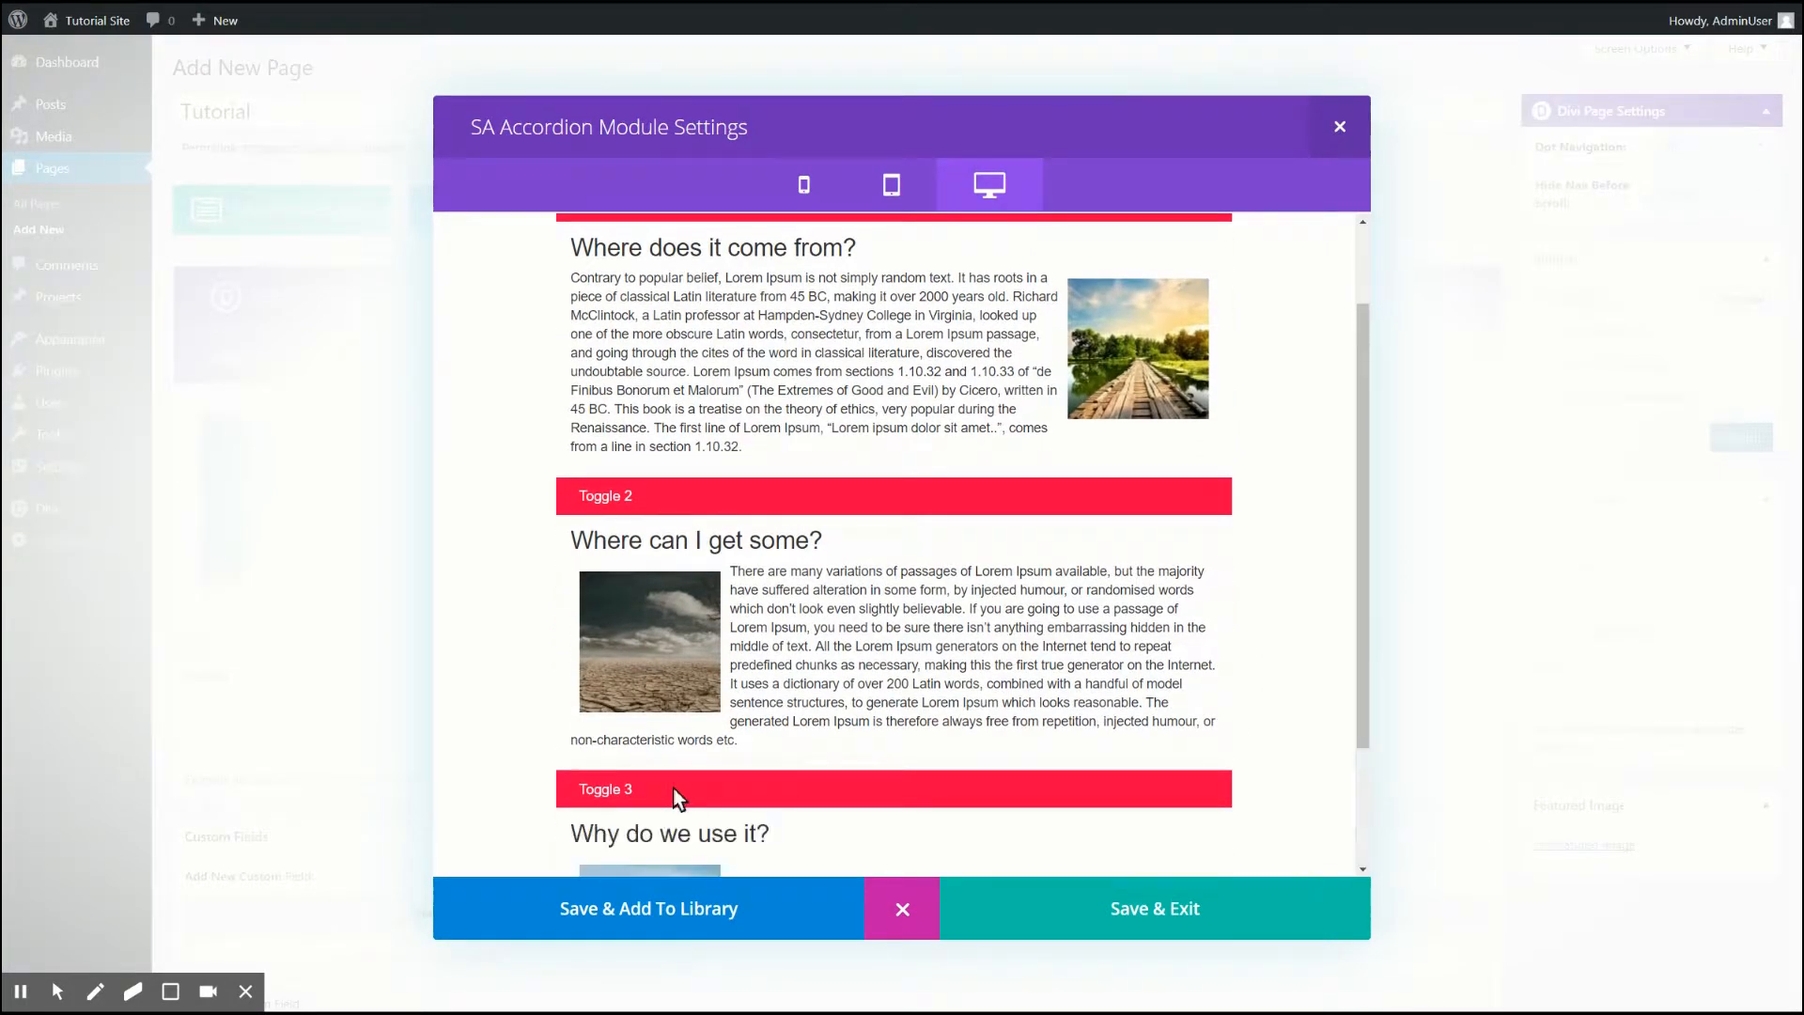
# - Review the Toggle 3 content in the preview, collapse all three toggles, and return to the module settings
pyautogui.scroll(-6, 882, 749)
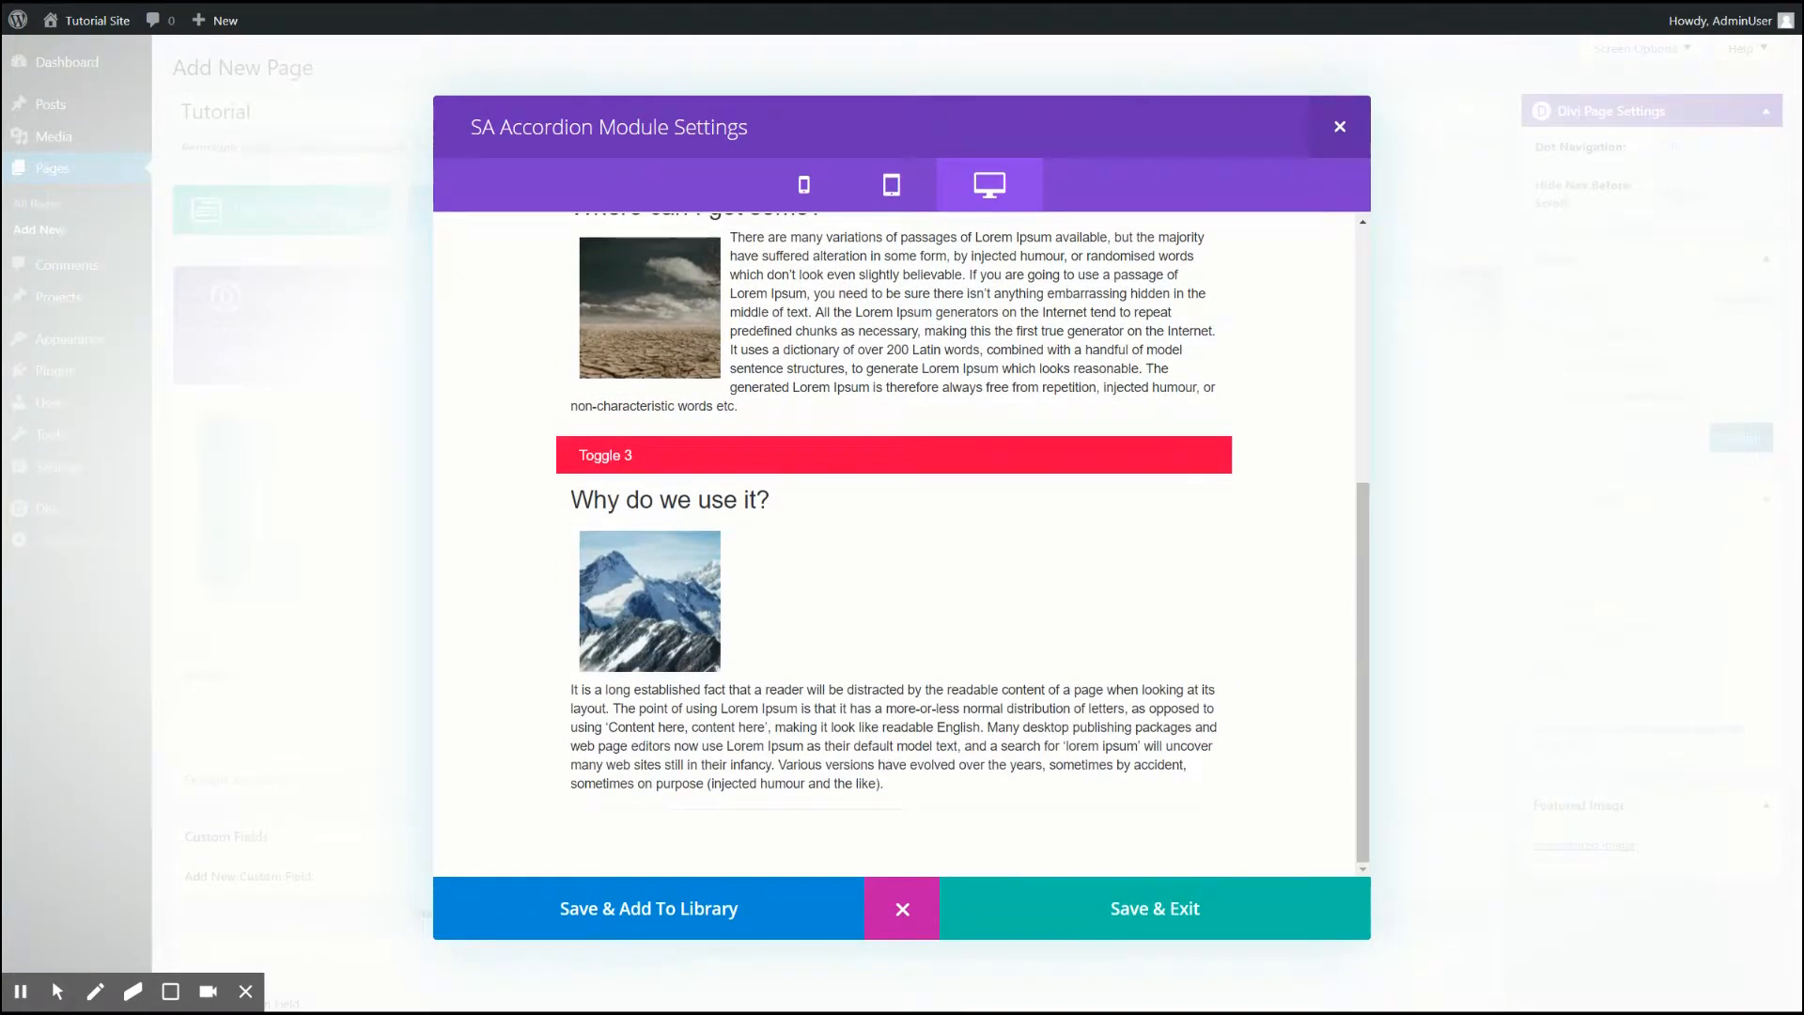
pyautogui.scroll(8, 857, 655)
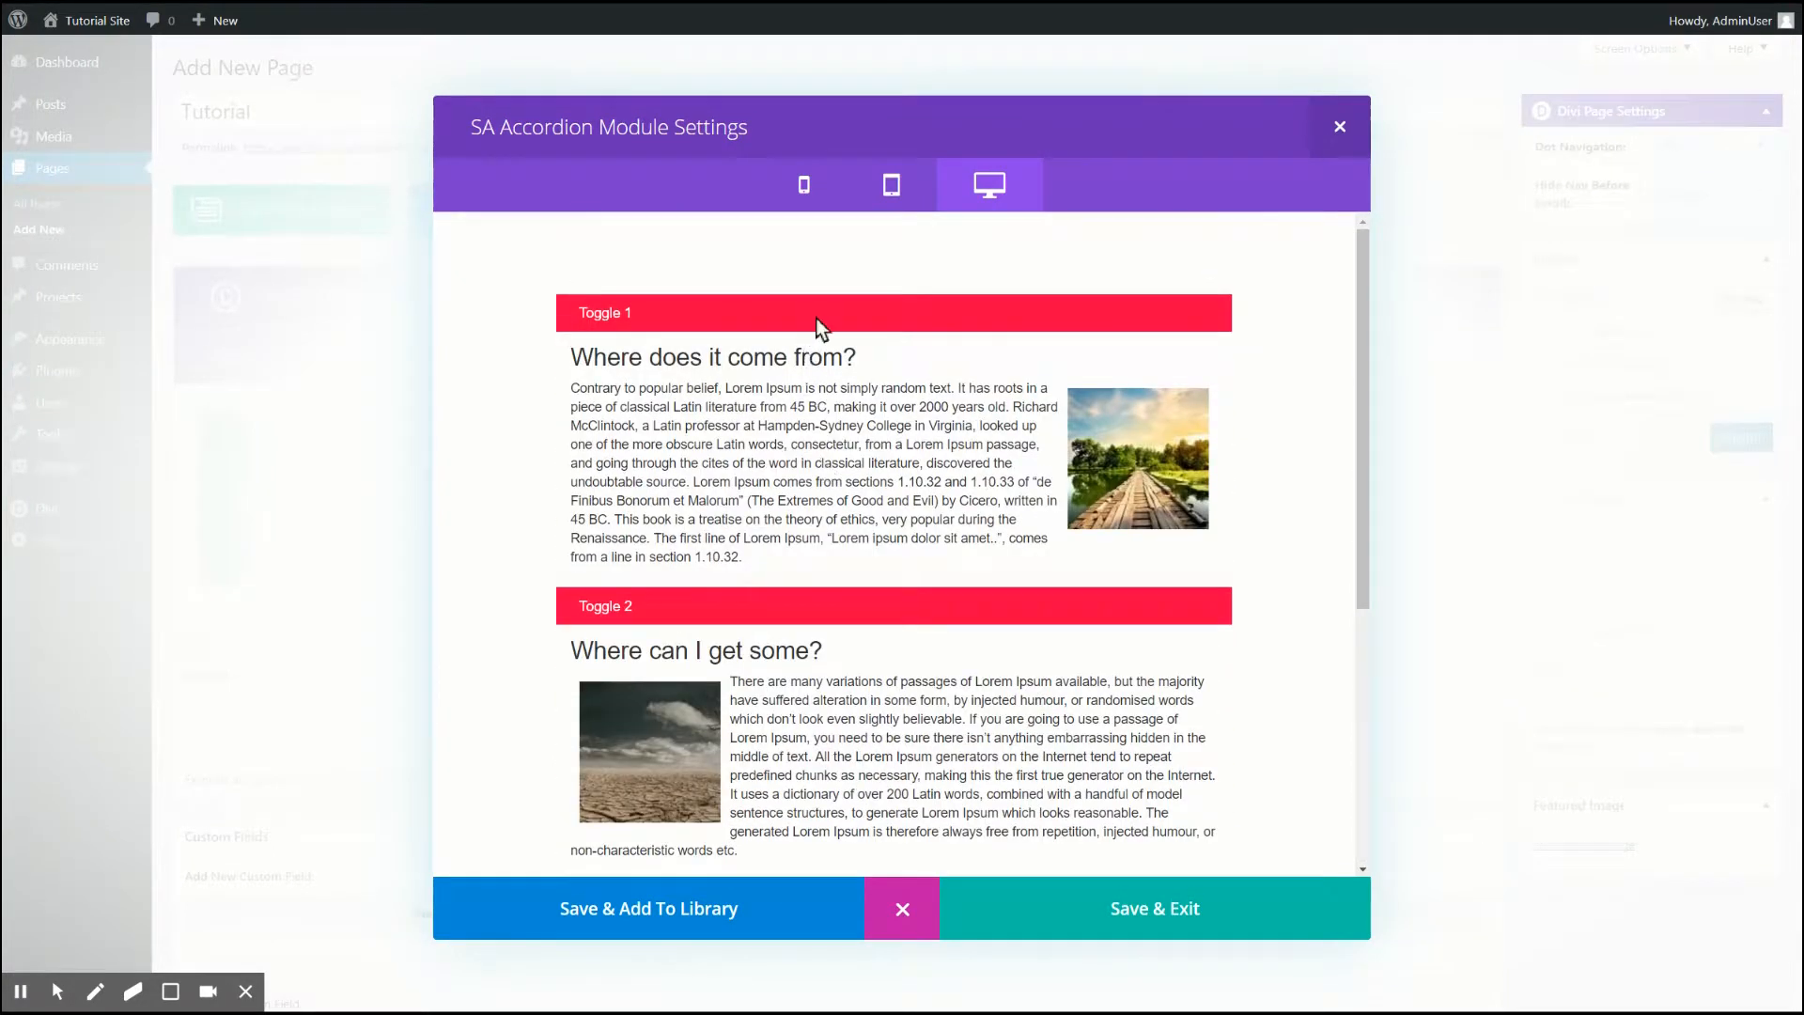
pyautogui.click(819, 320)
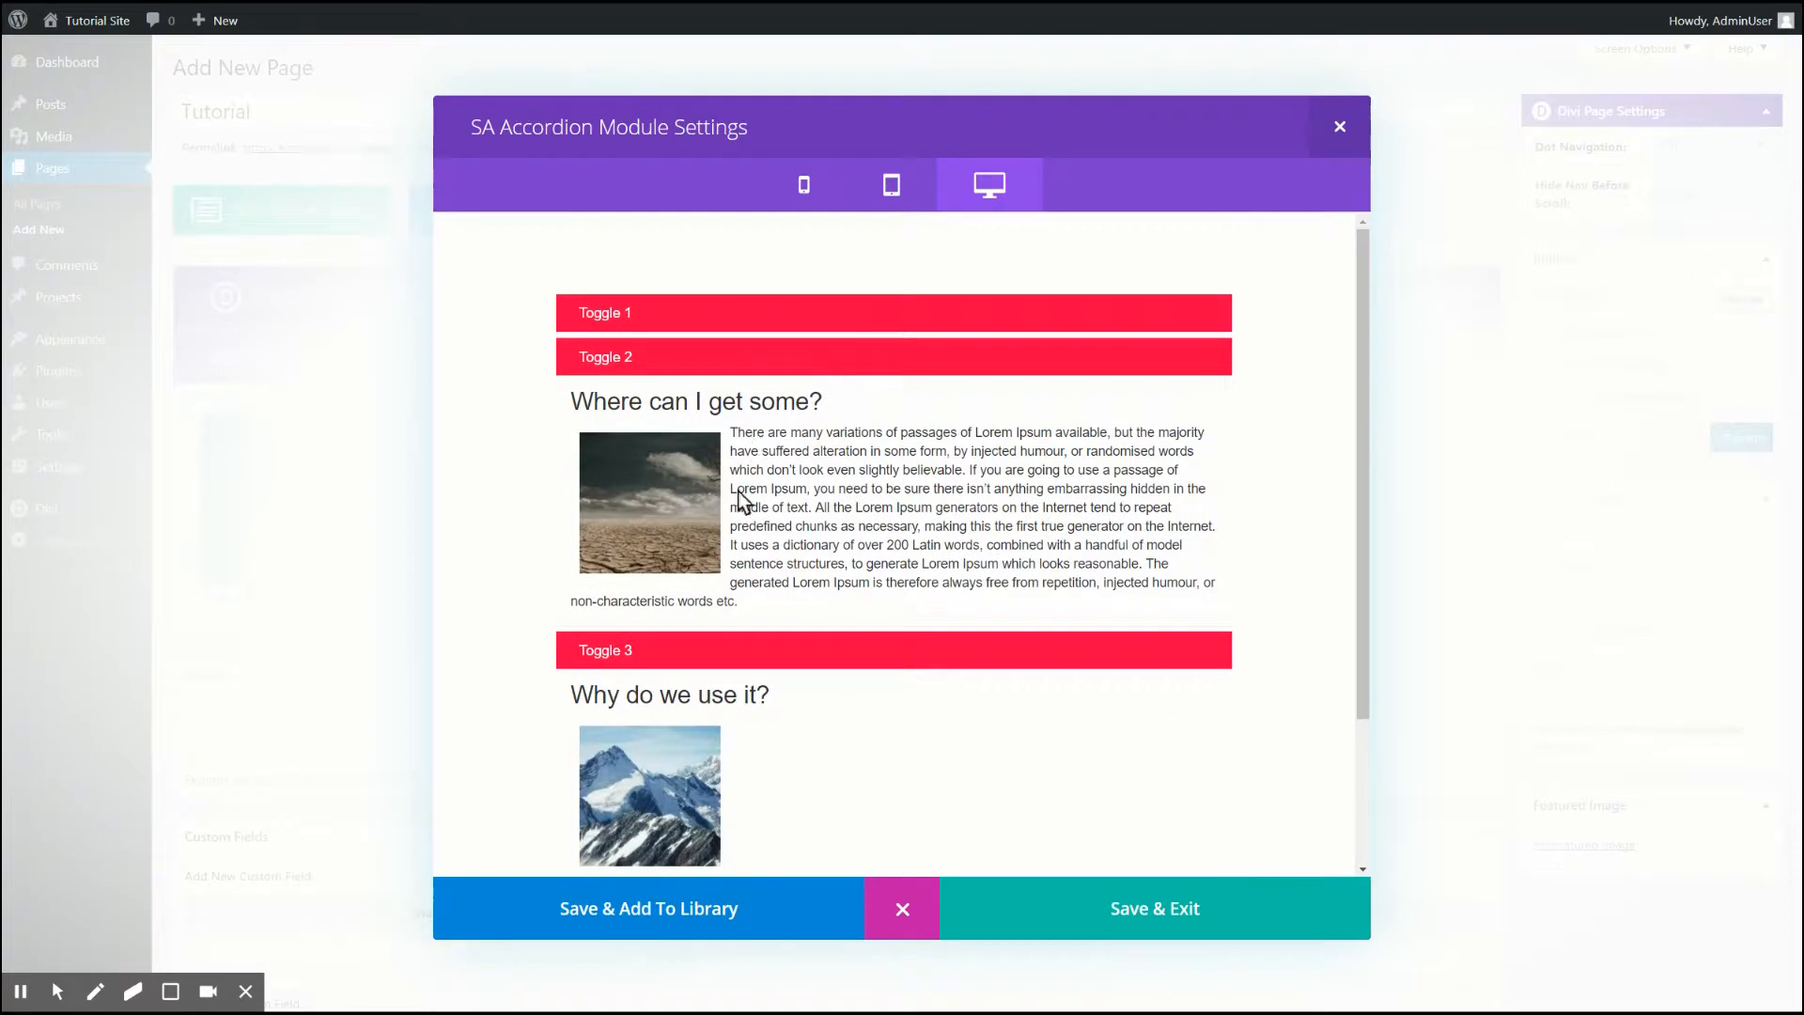
pyautogui.click(706, 647)
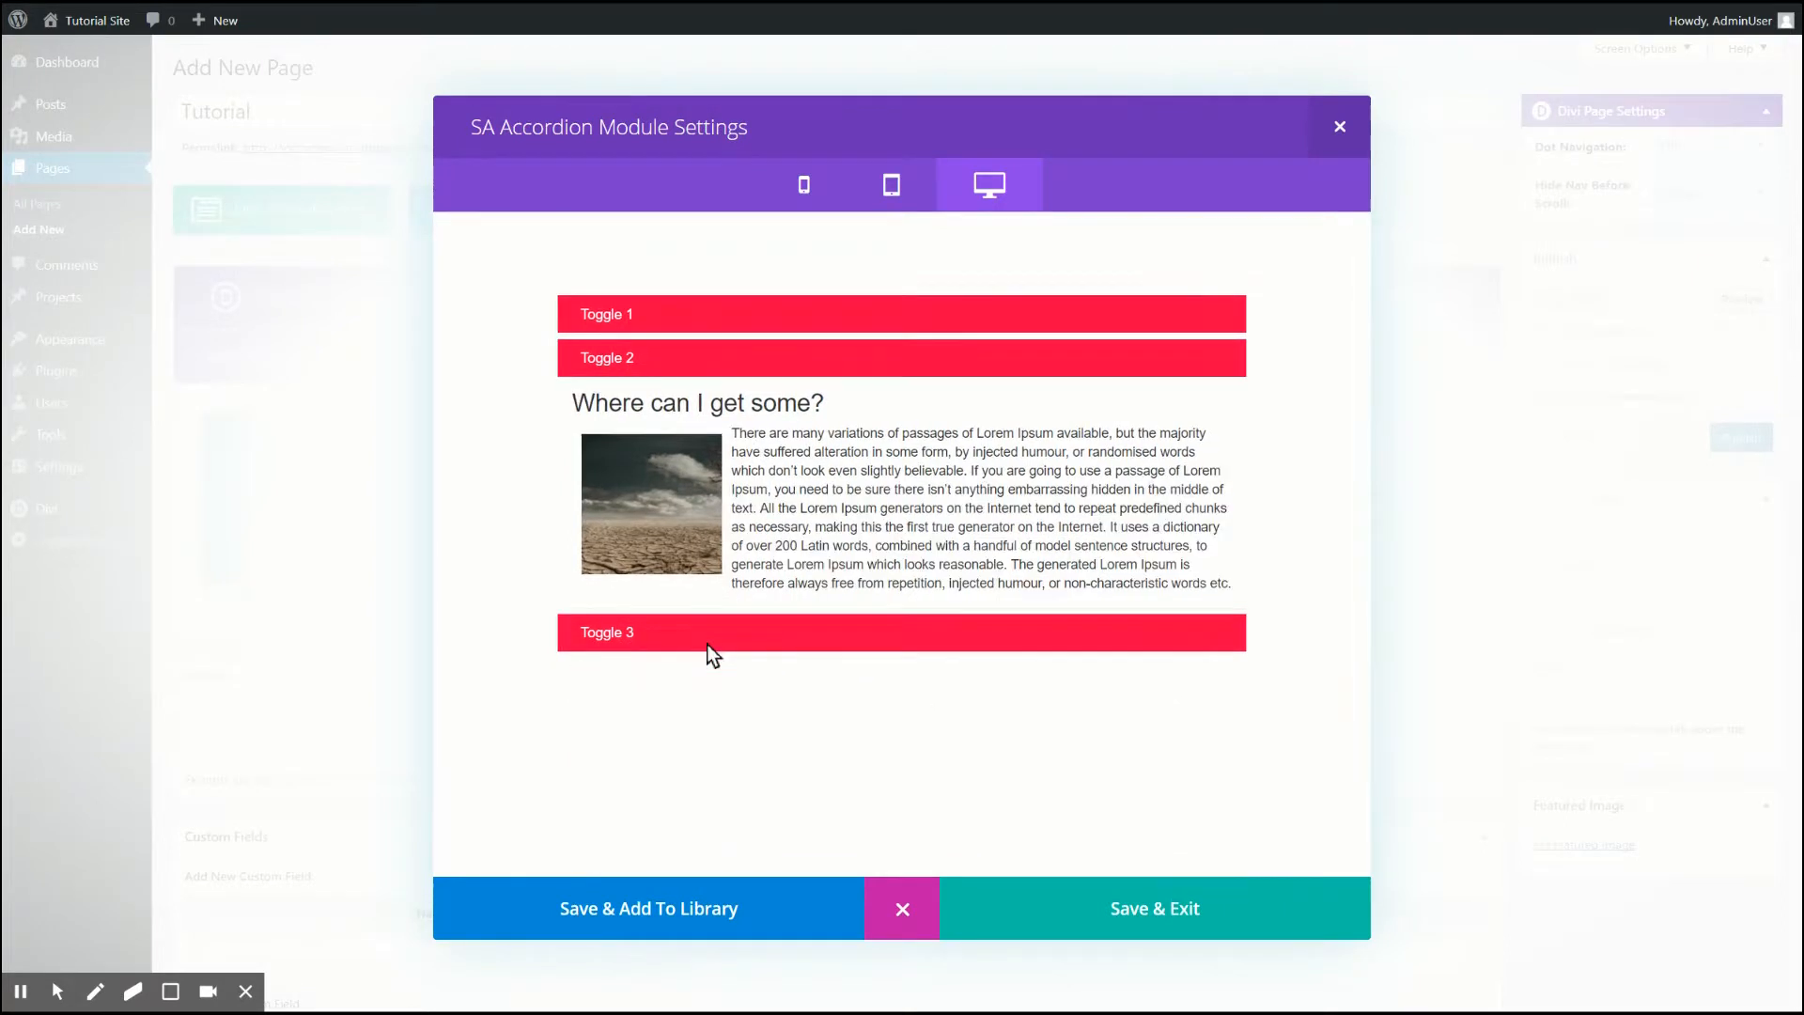
pyautogui.click(895, 372)
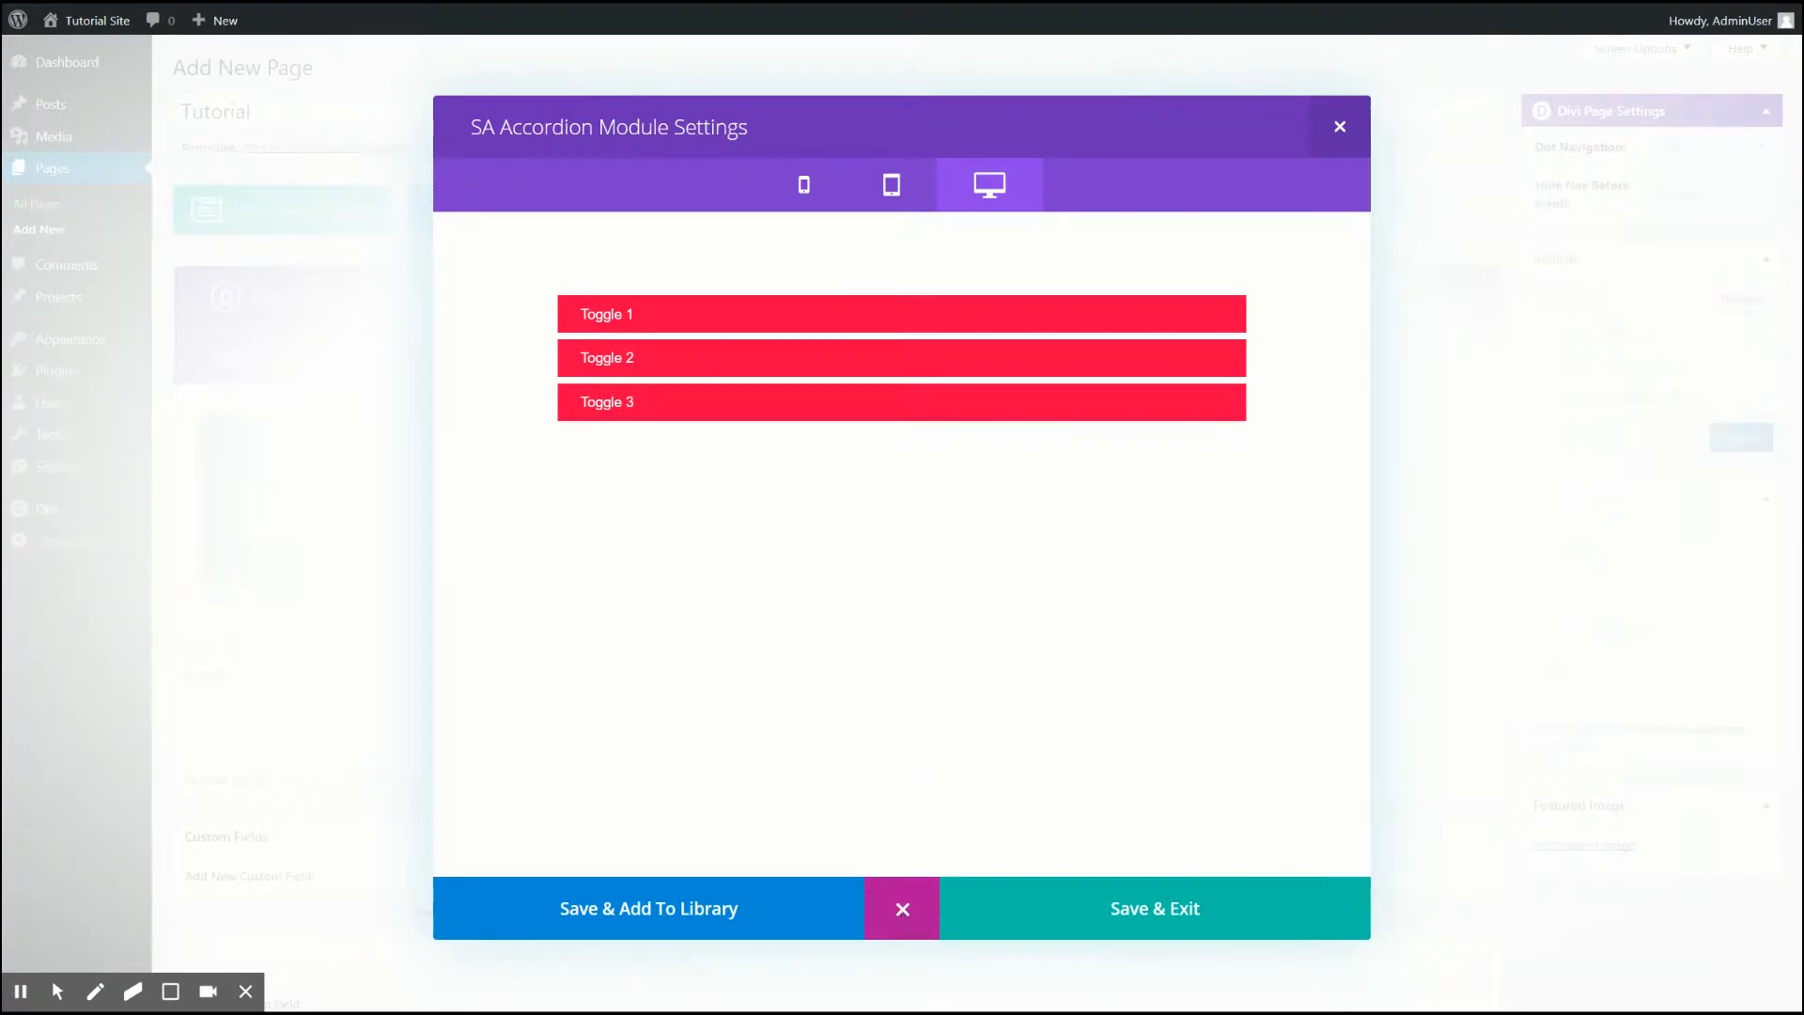
pyautogui.click(902, 909)
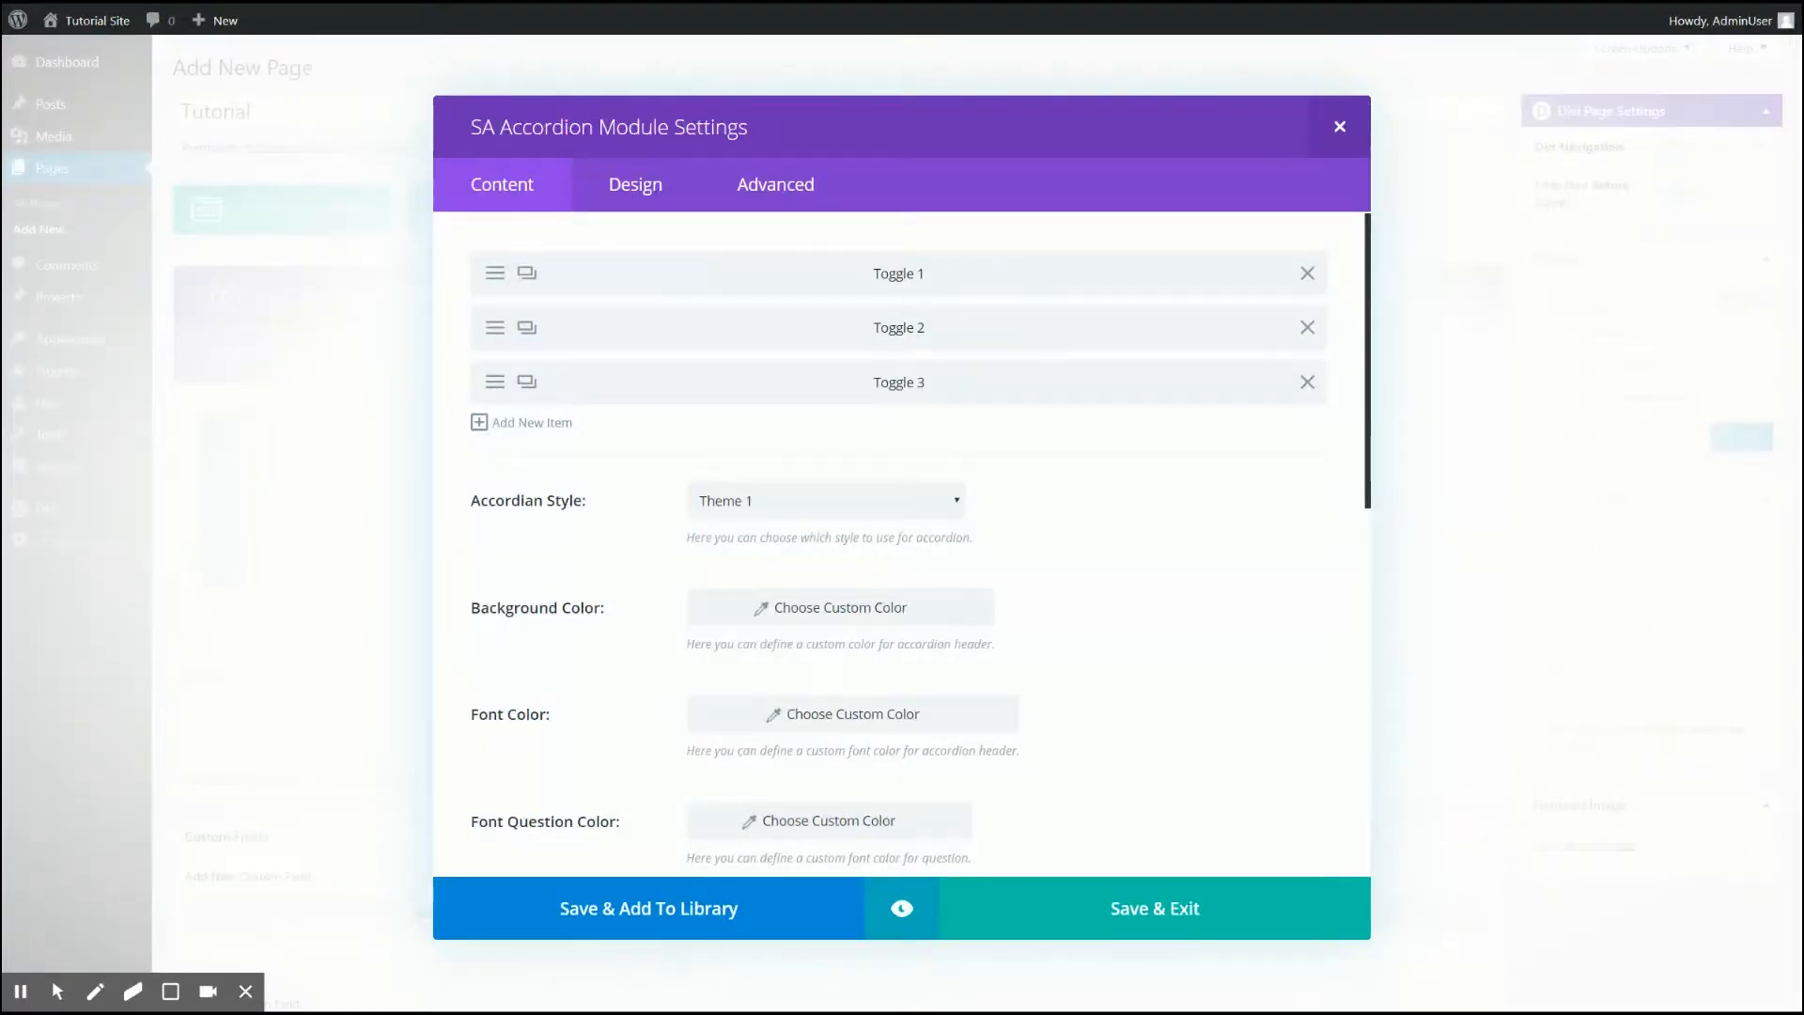
# - Set the accordion header's background color to blue #0c71c3 and its font color to black #000000
pyautogui.scroll(-3, 901, 545)
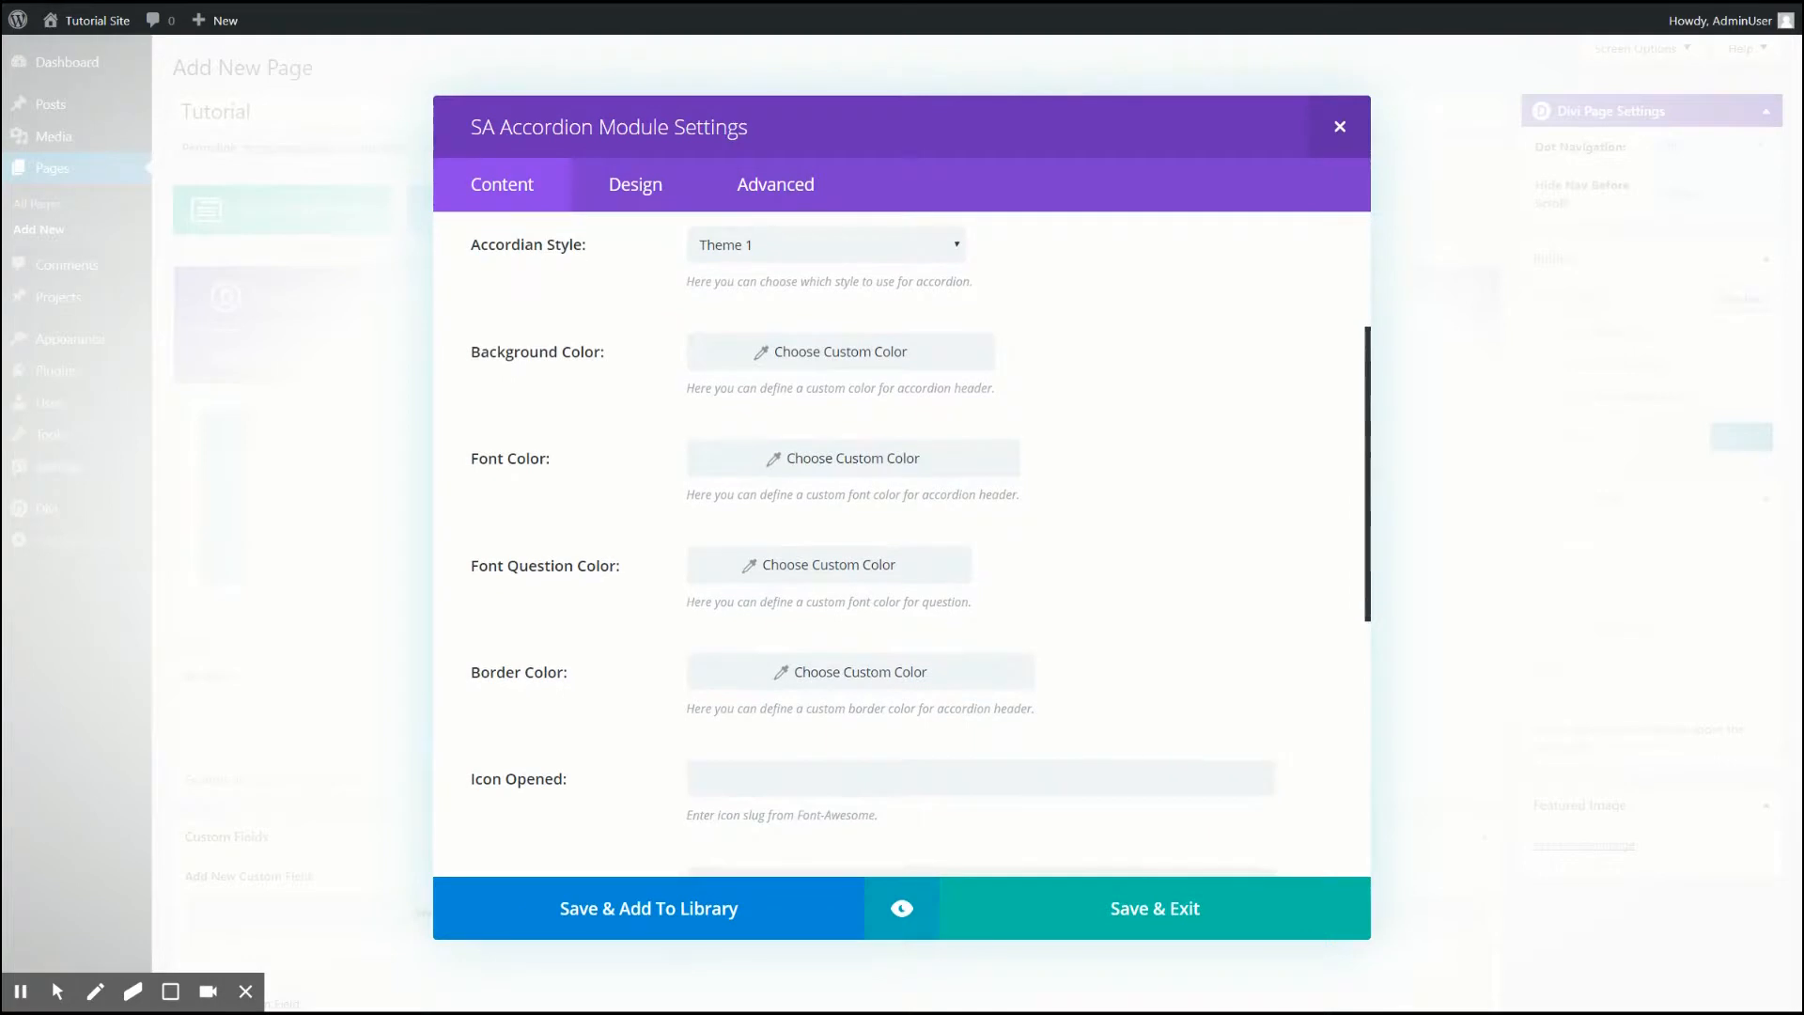
pyautogui.click(860, 358)
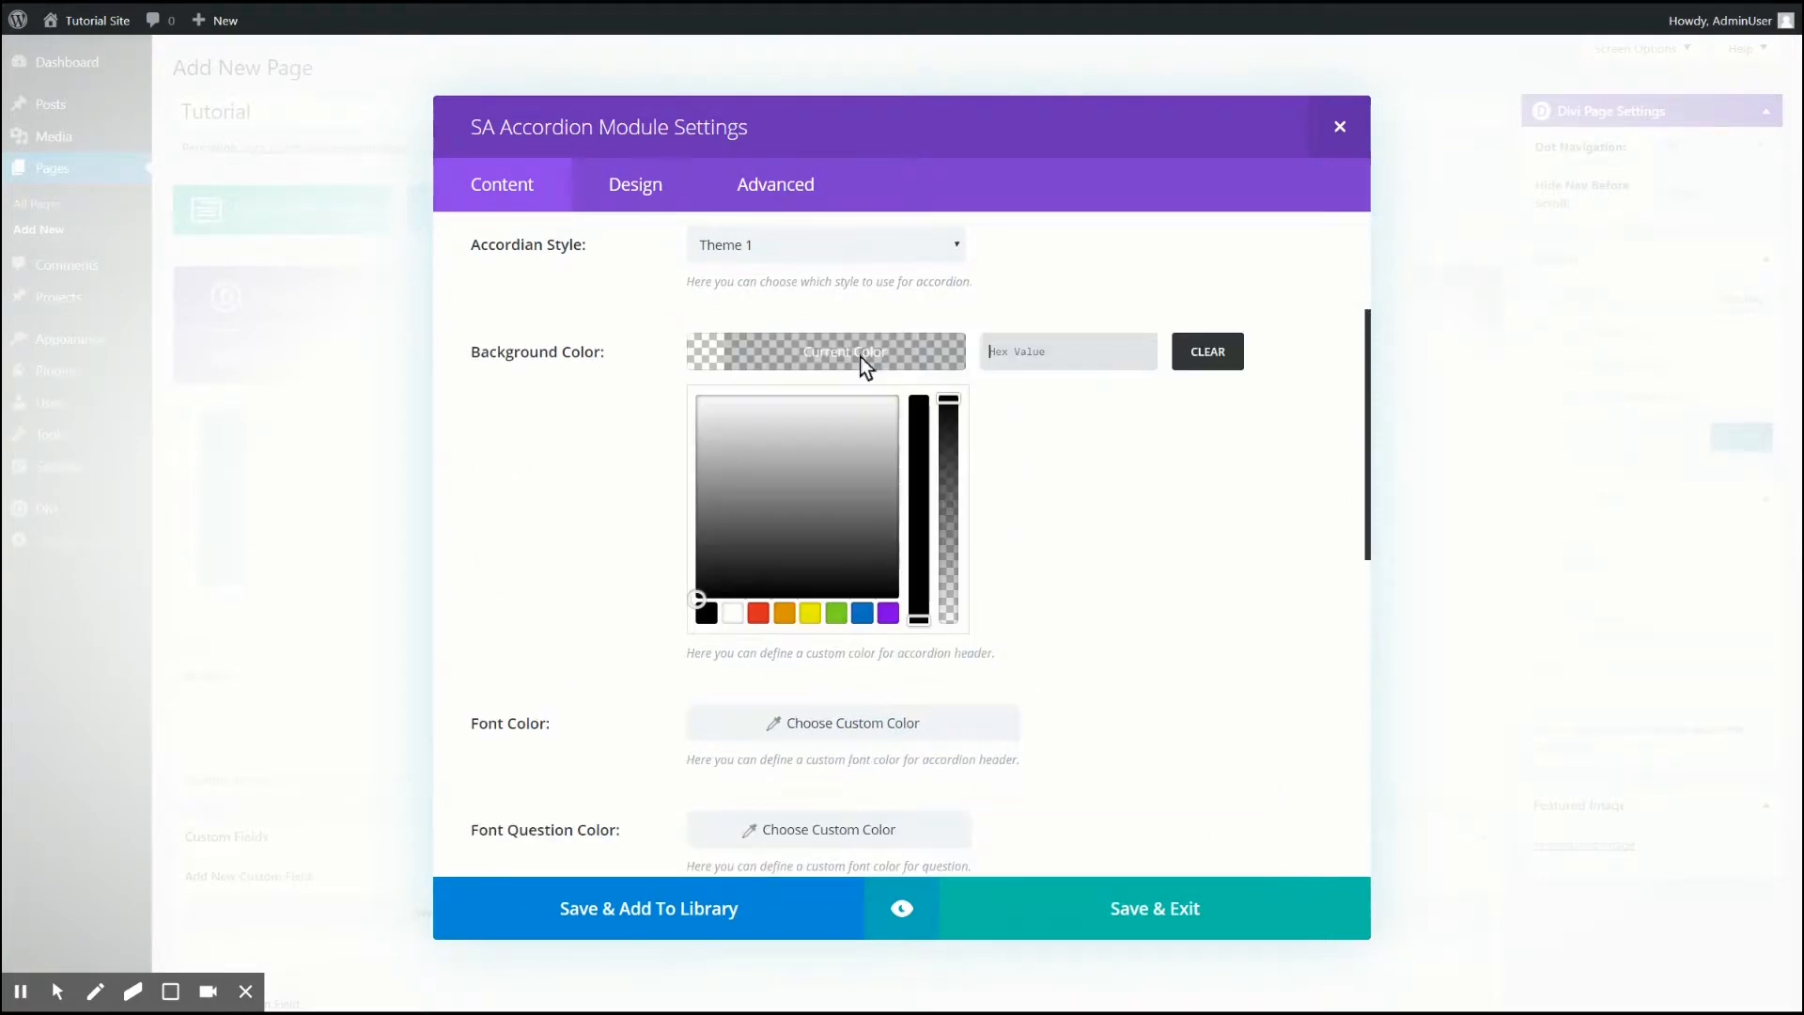
pyautogui.click(862, 613)
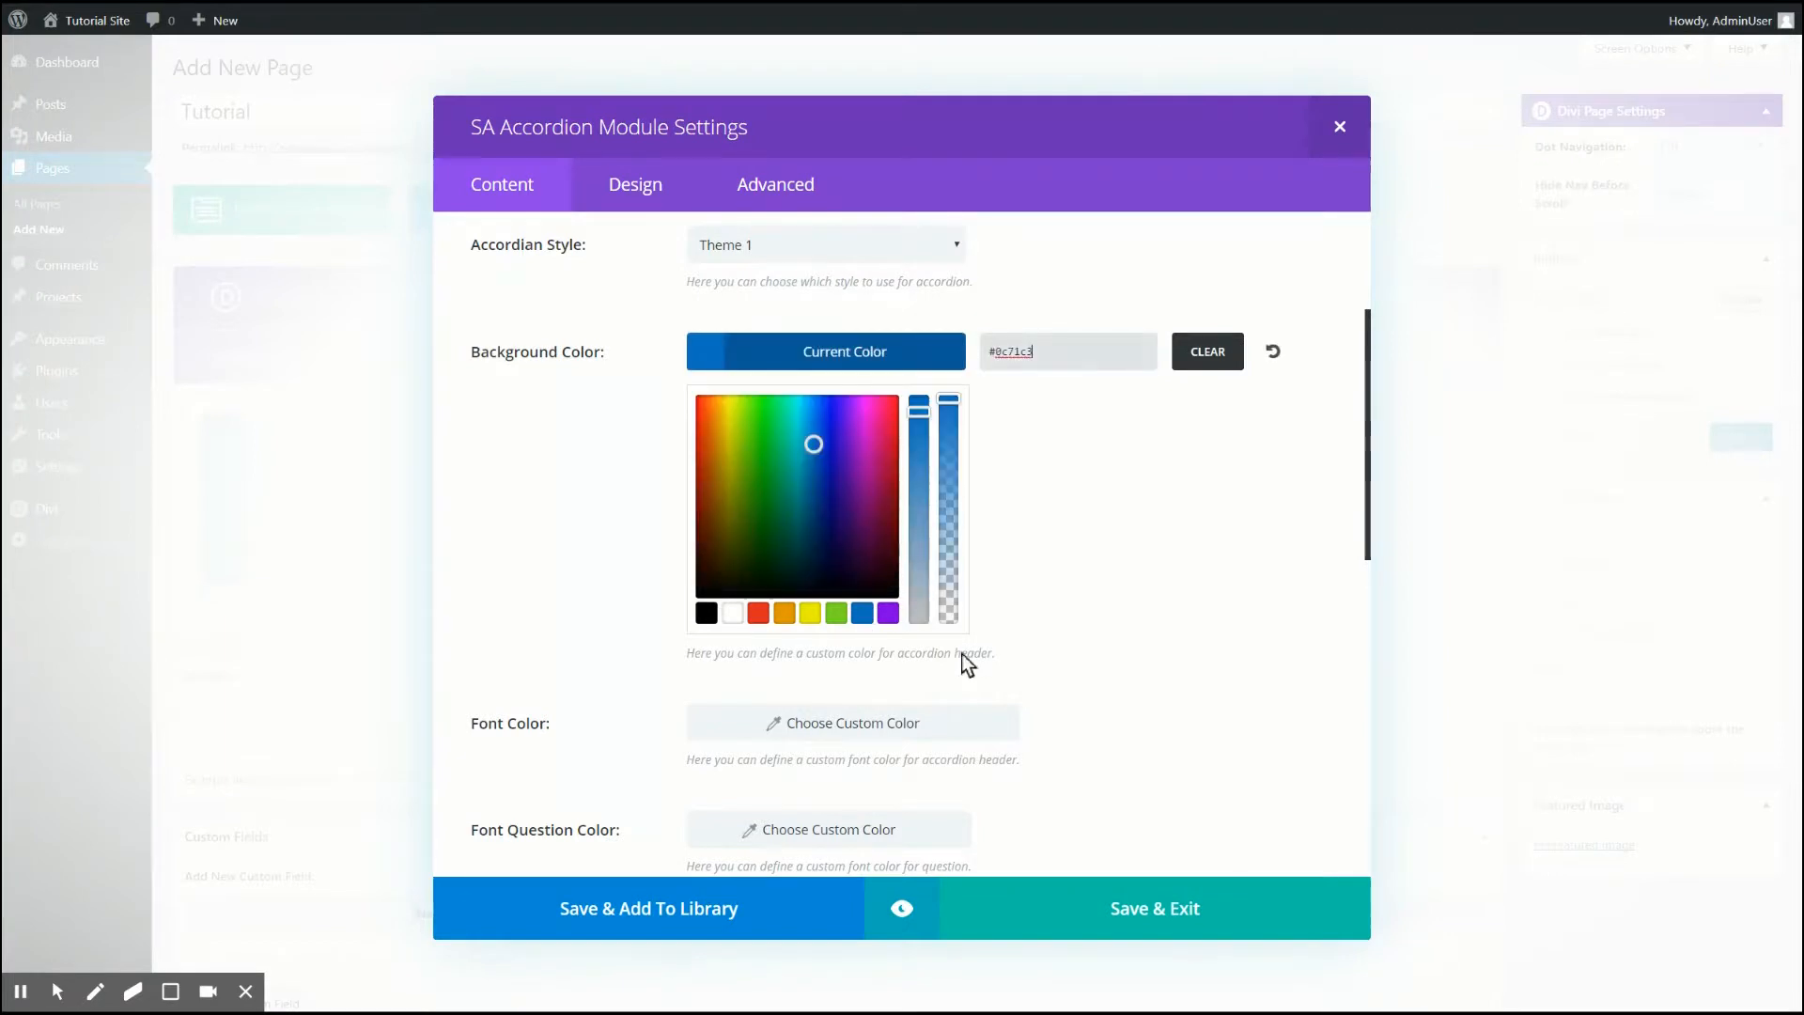
pyautogui.click(888, 724)
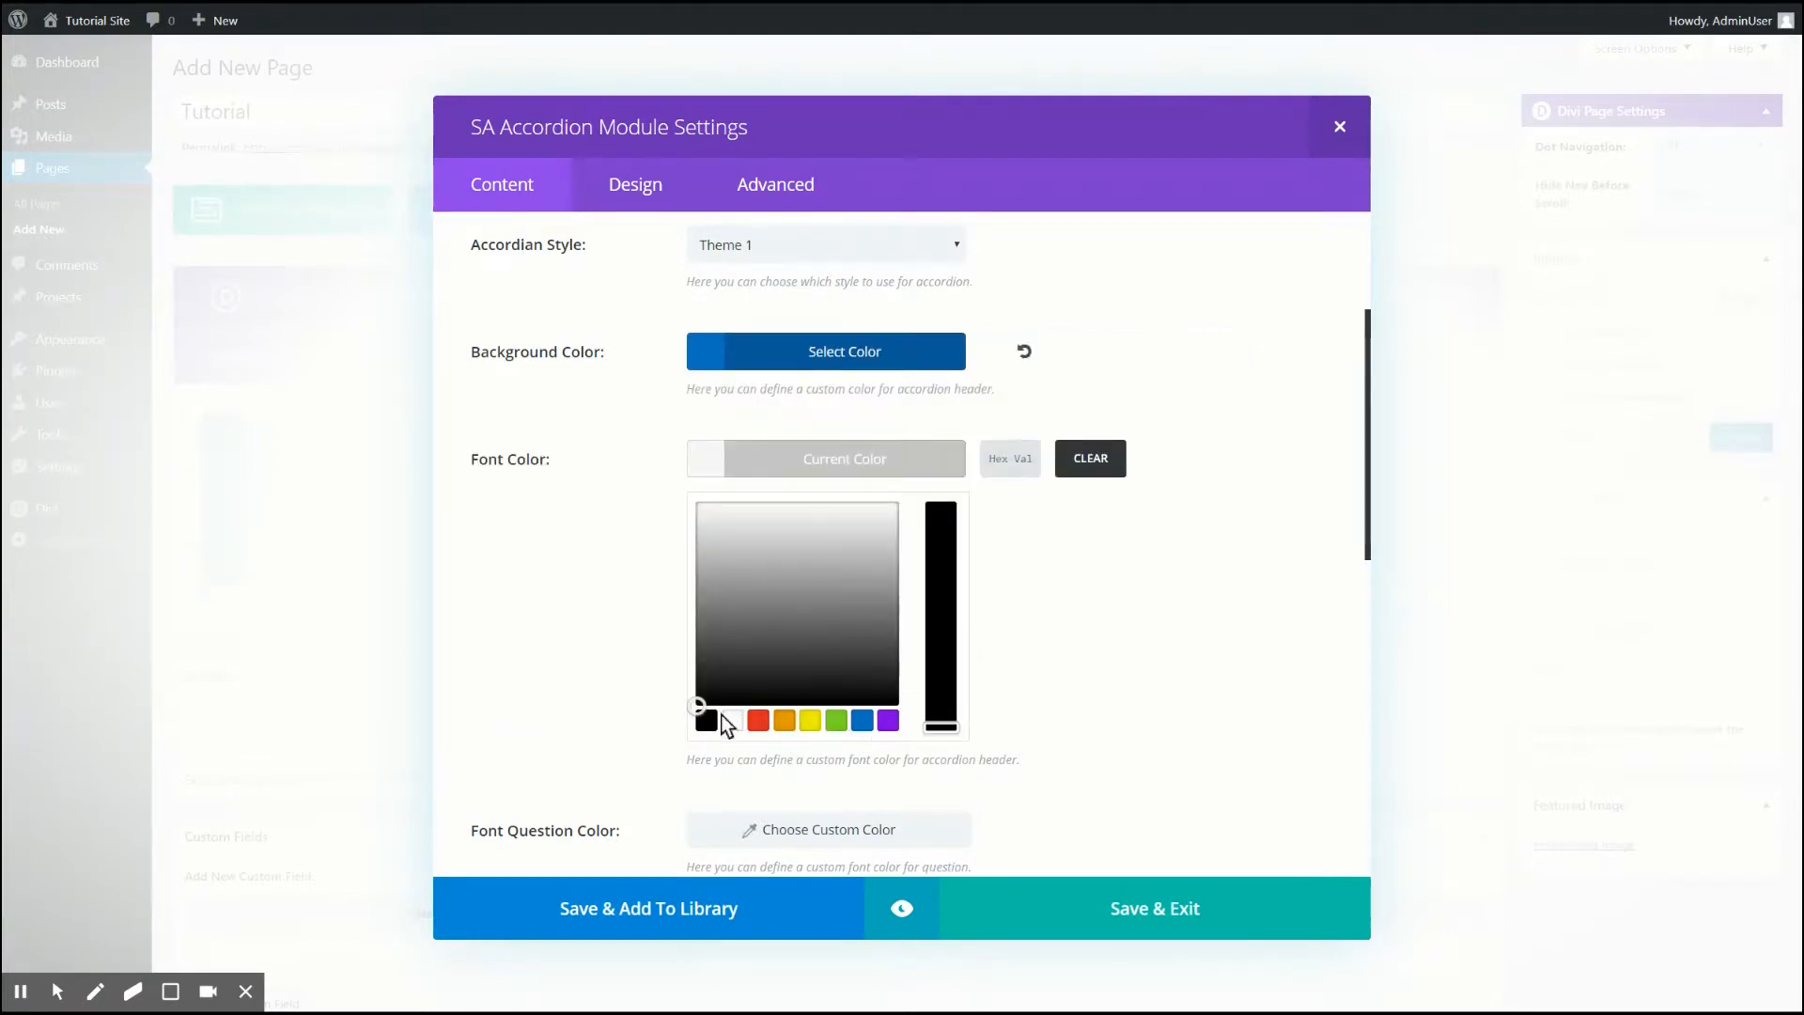
pyautogui.click(729, 720)
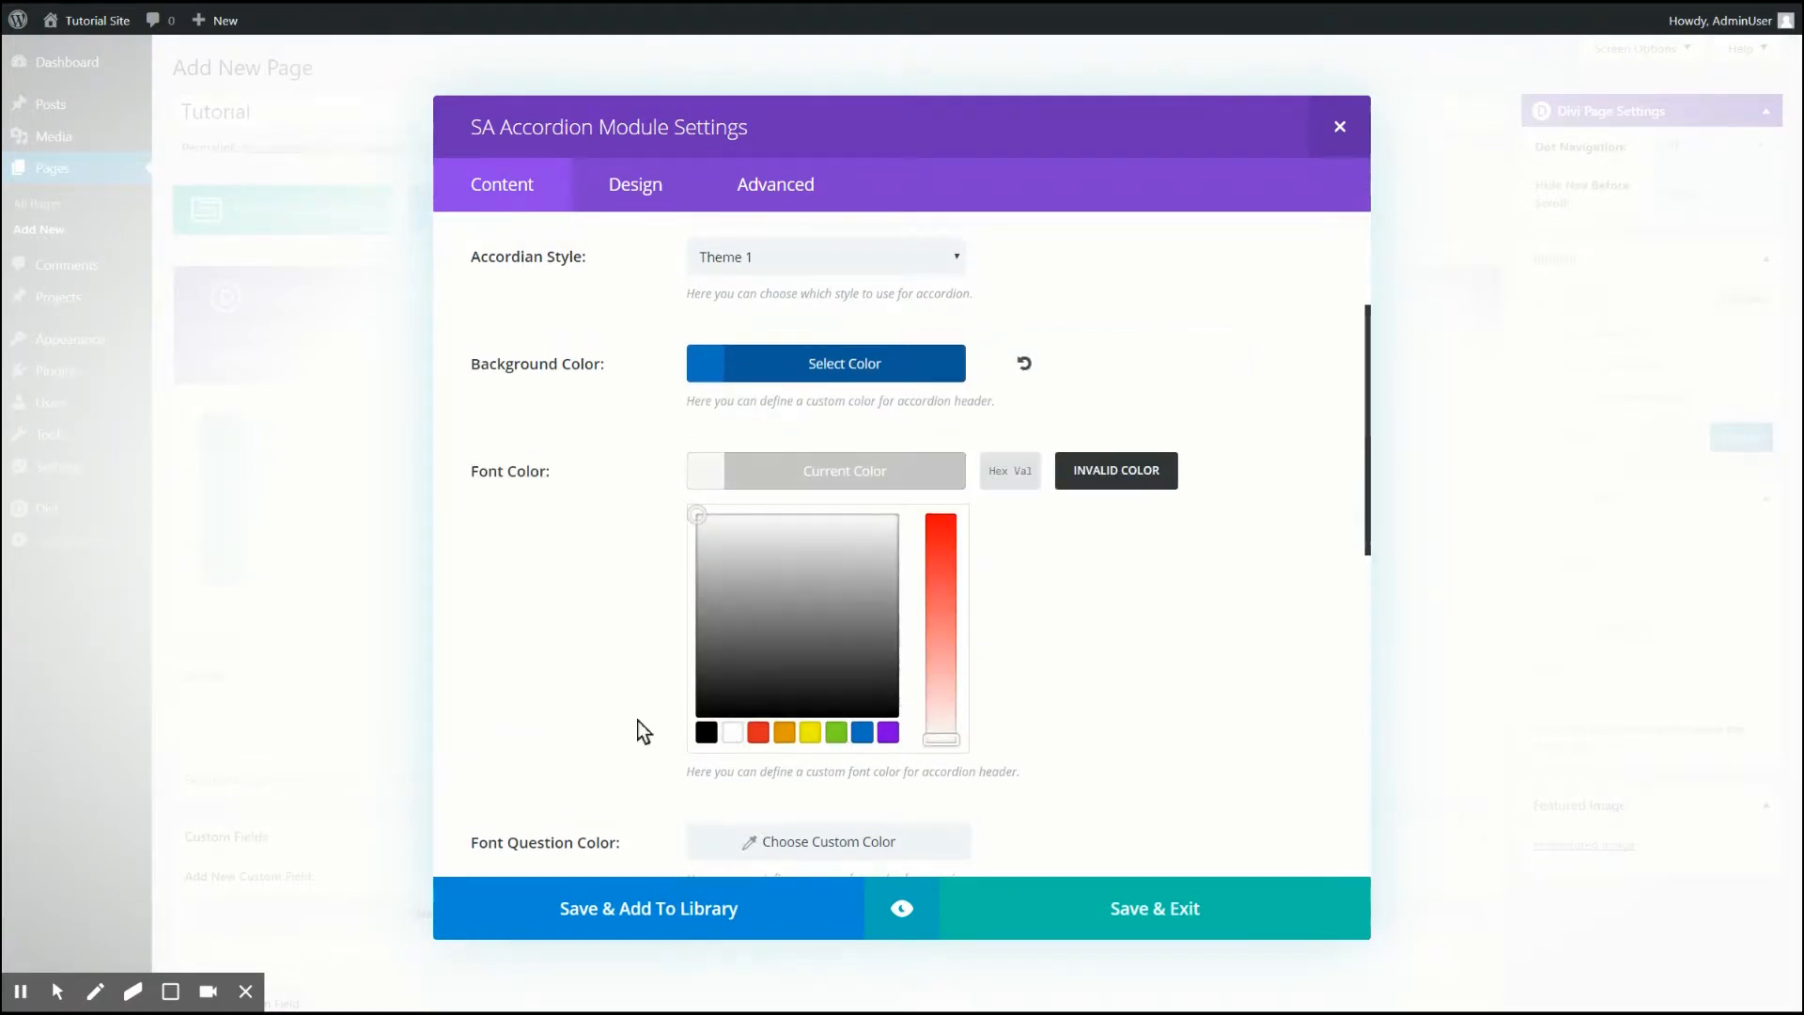
pyautogui.click(708, 736)
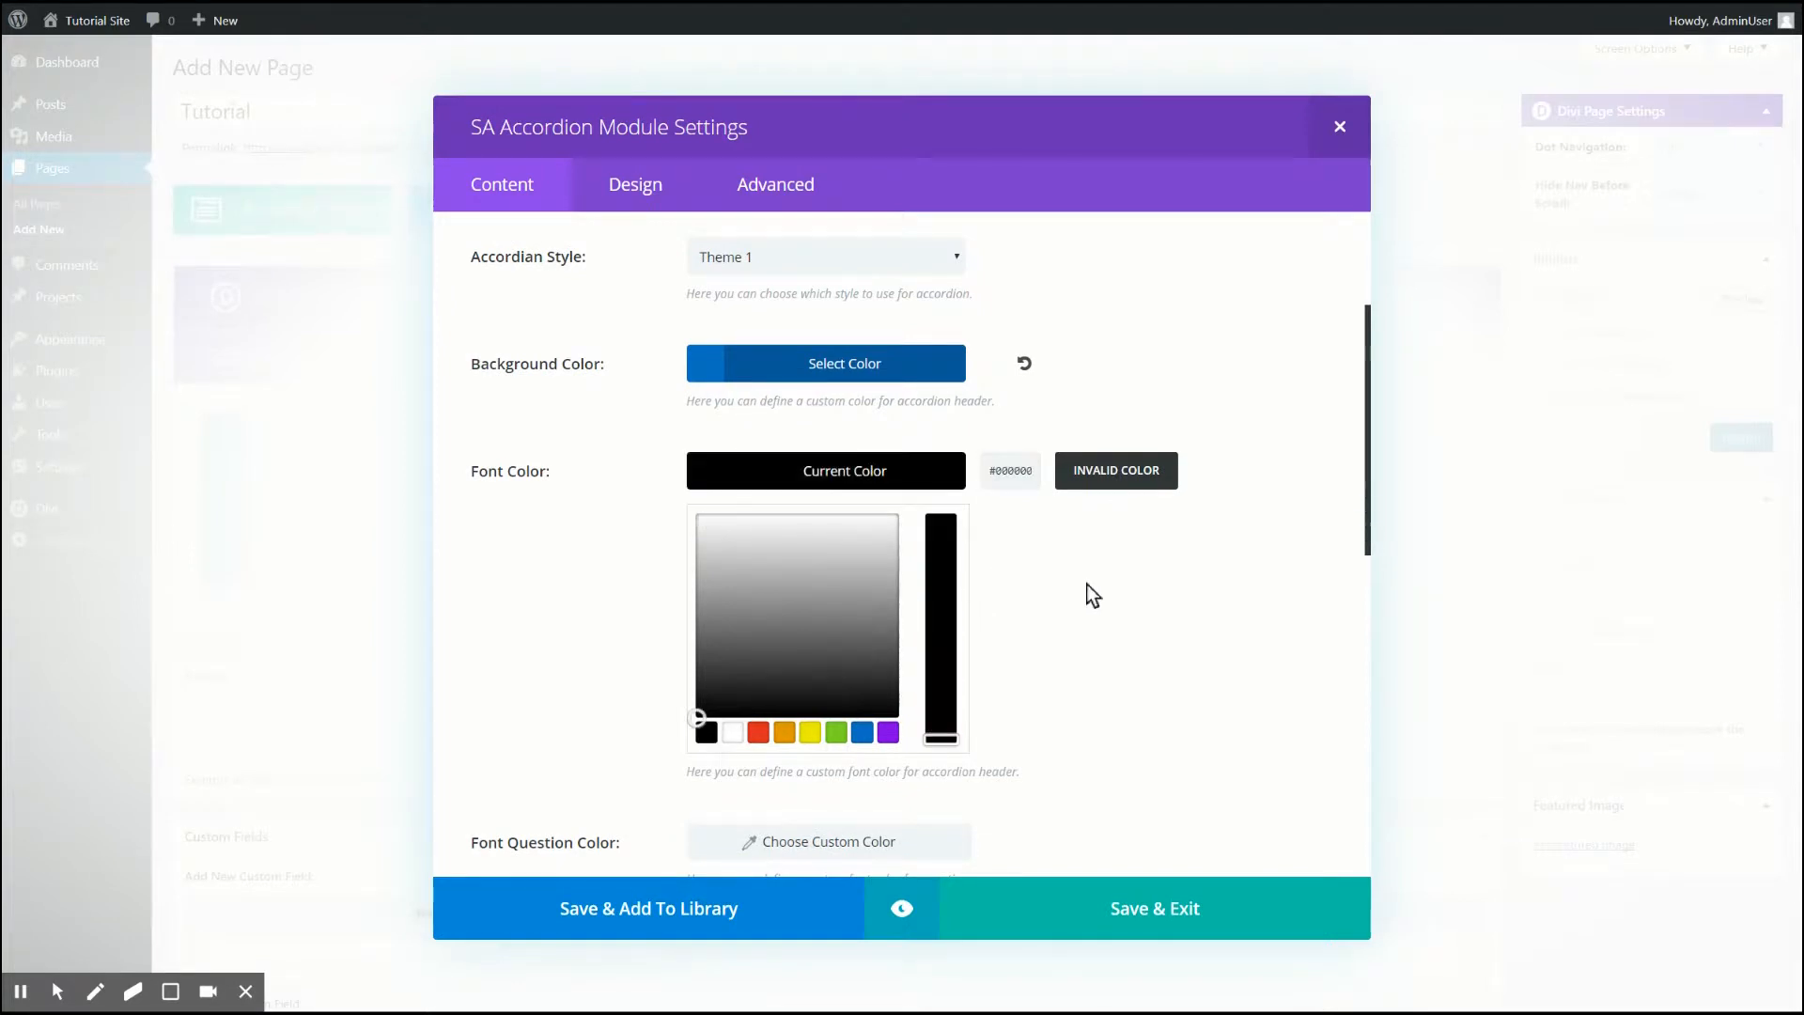
# - Set the font question color to white #ffffff and the header border color to green #7cda24
pyautogui.scroll(-2, 798, 842)
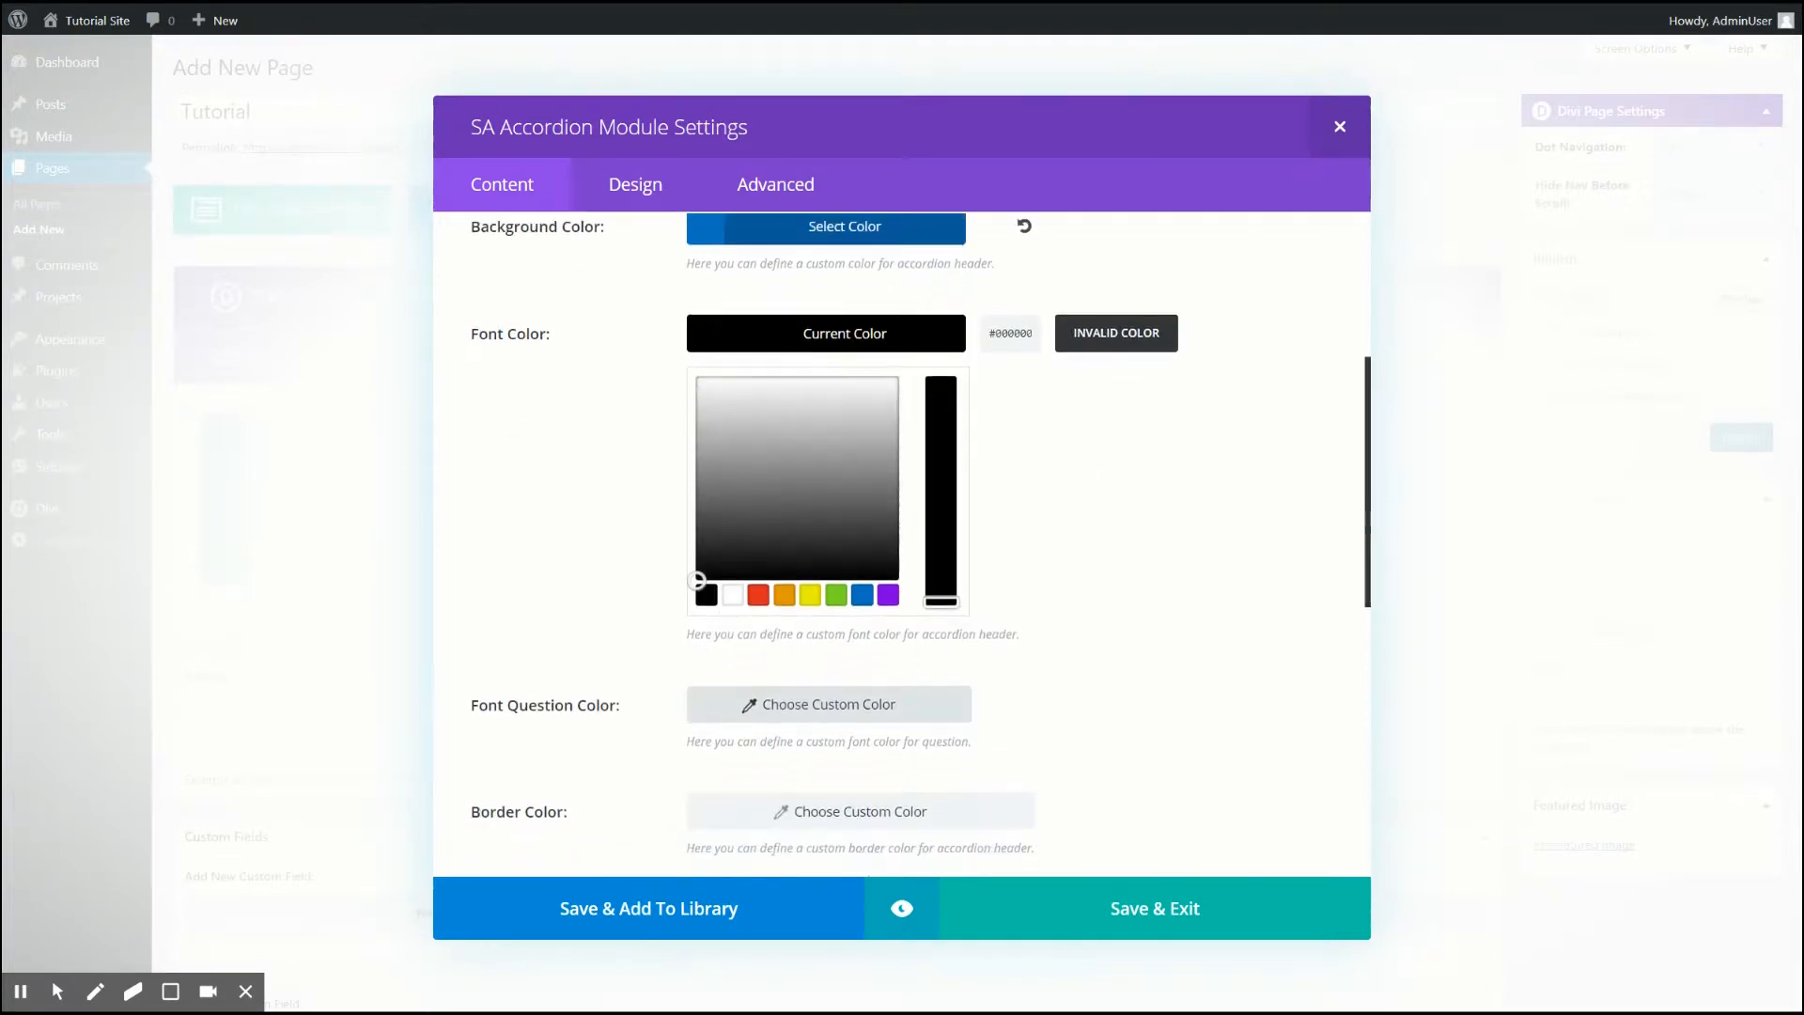
pyautogui.click(858, 658)
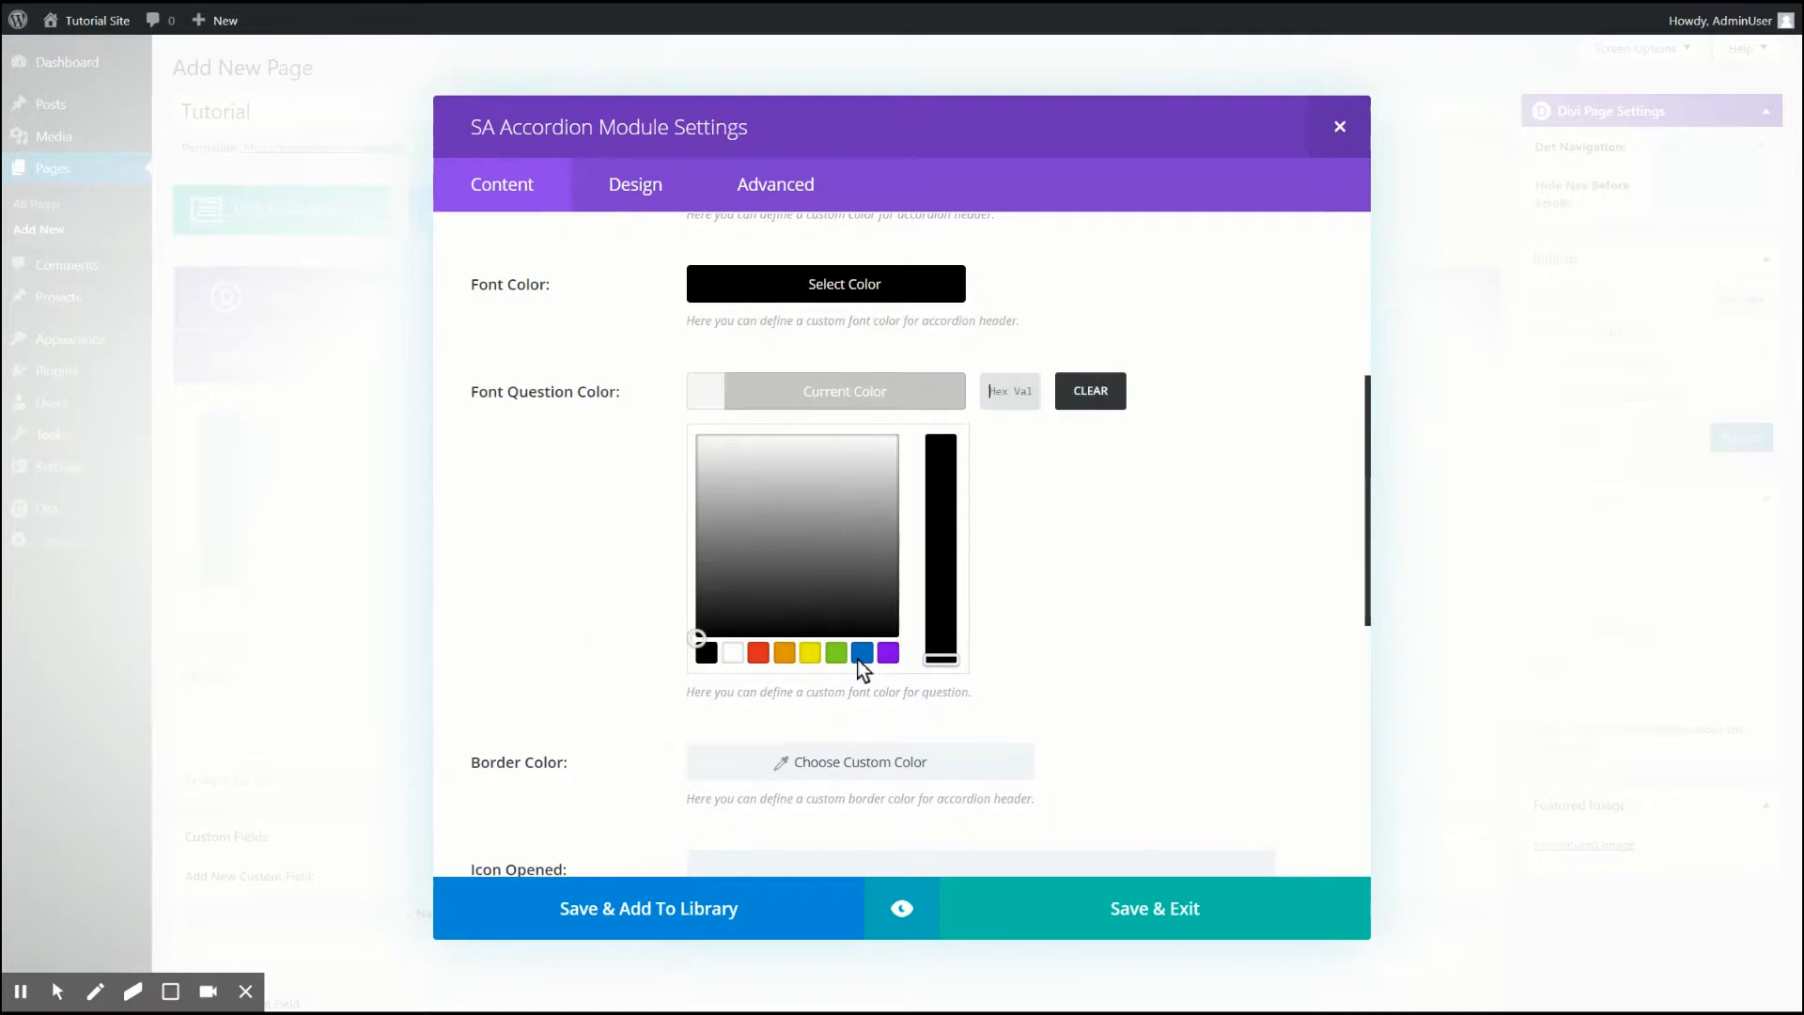
pyautogui.click(734, 653)
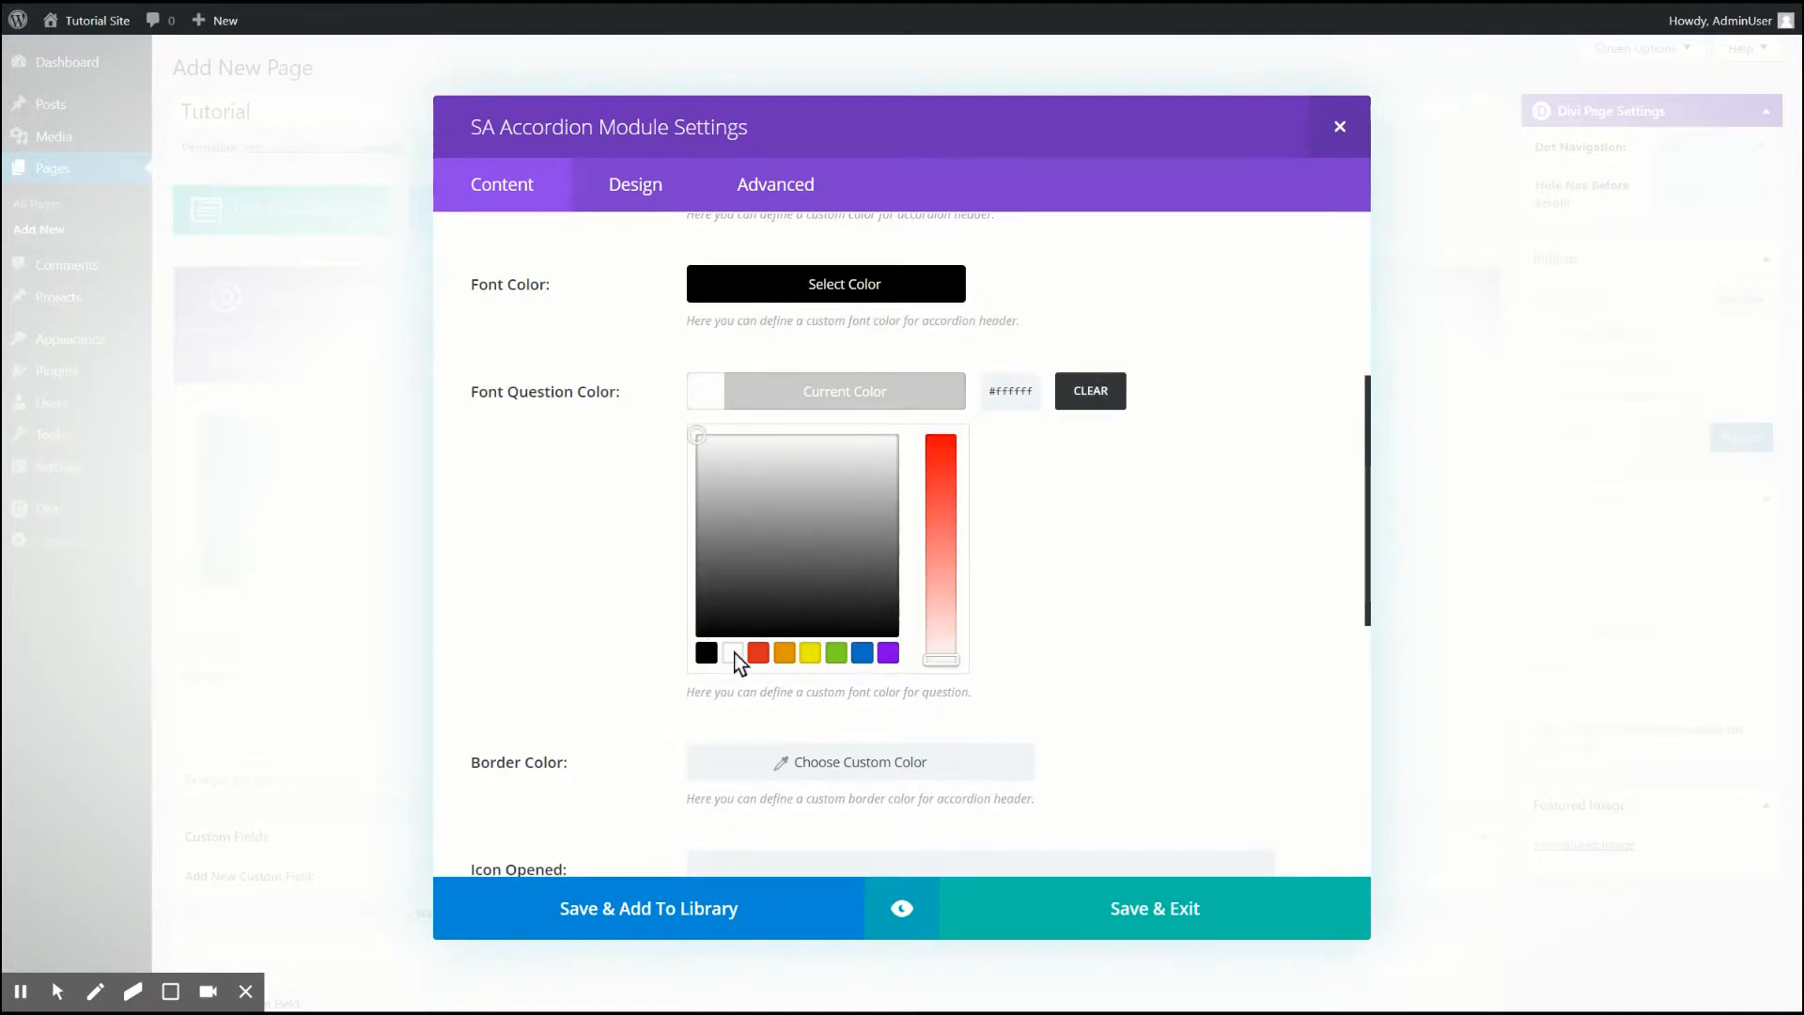
pyautogui.click(838, 767)
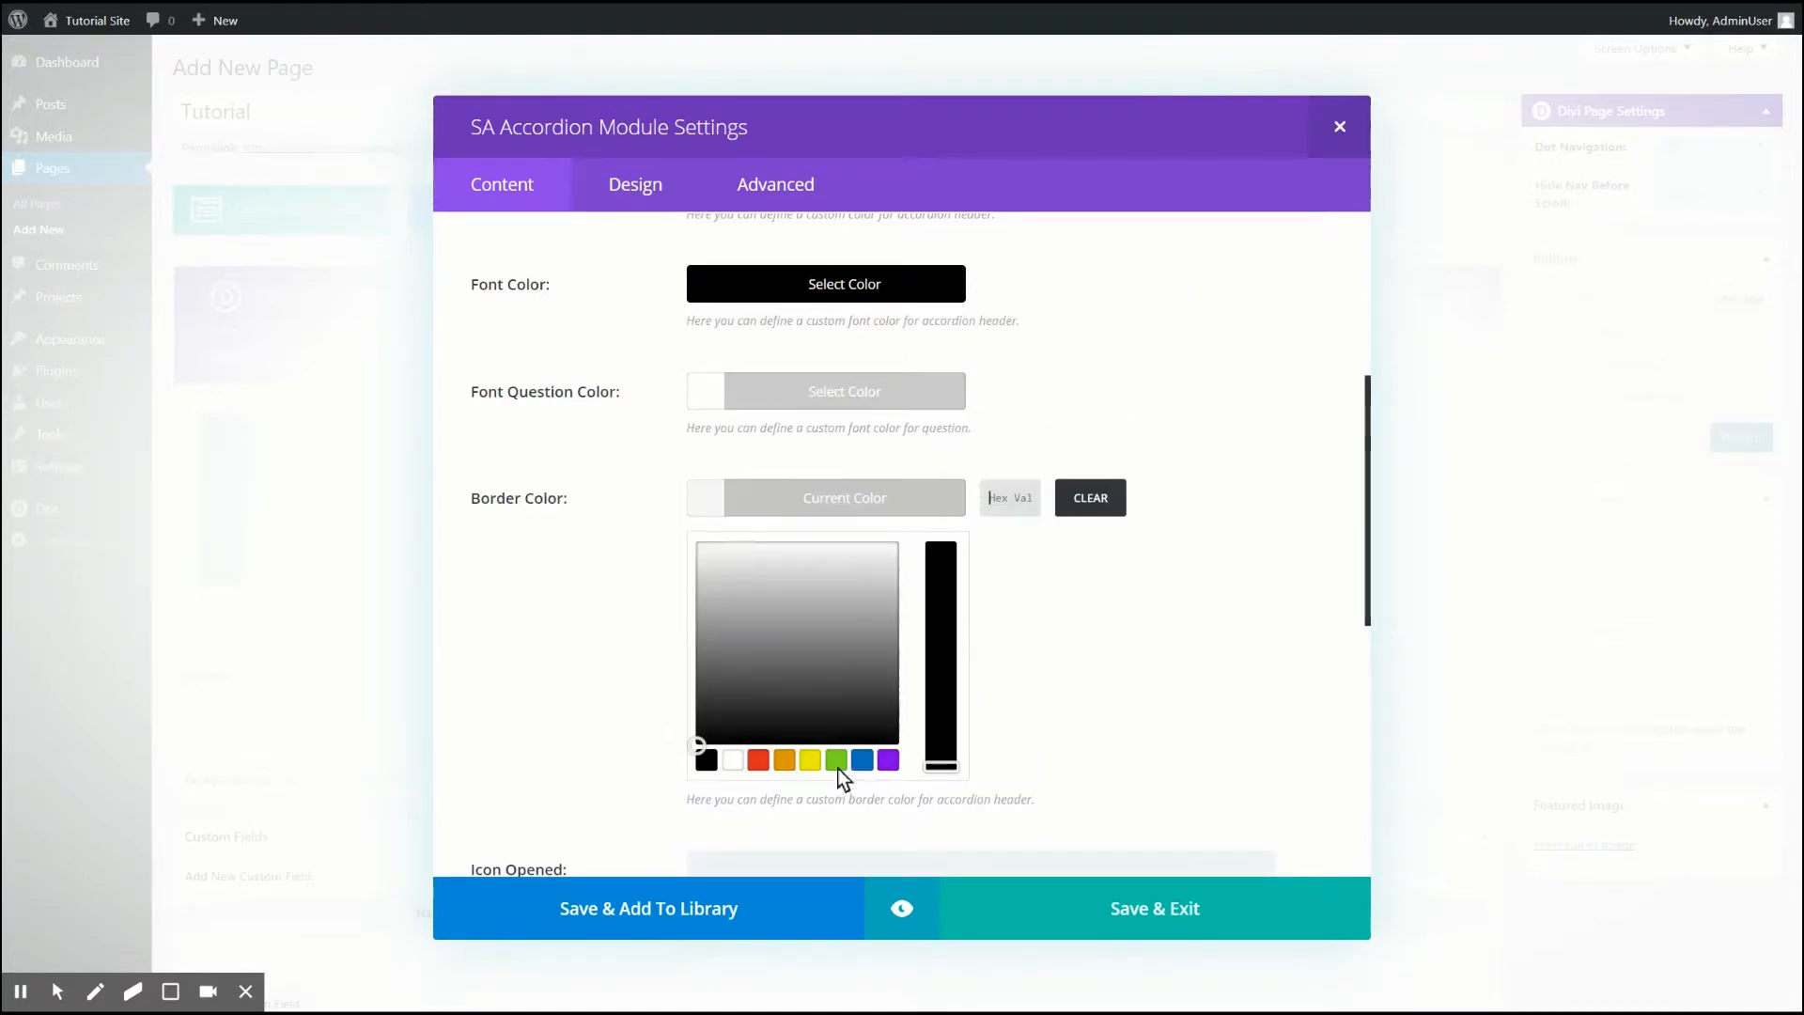
pyautogui.click(842, 768)
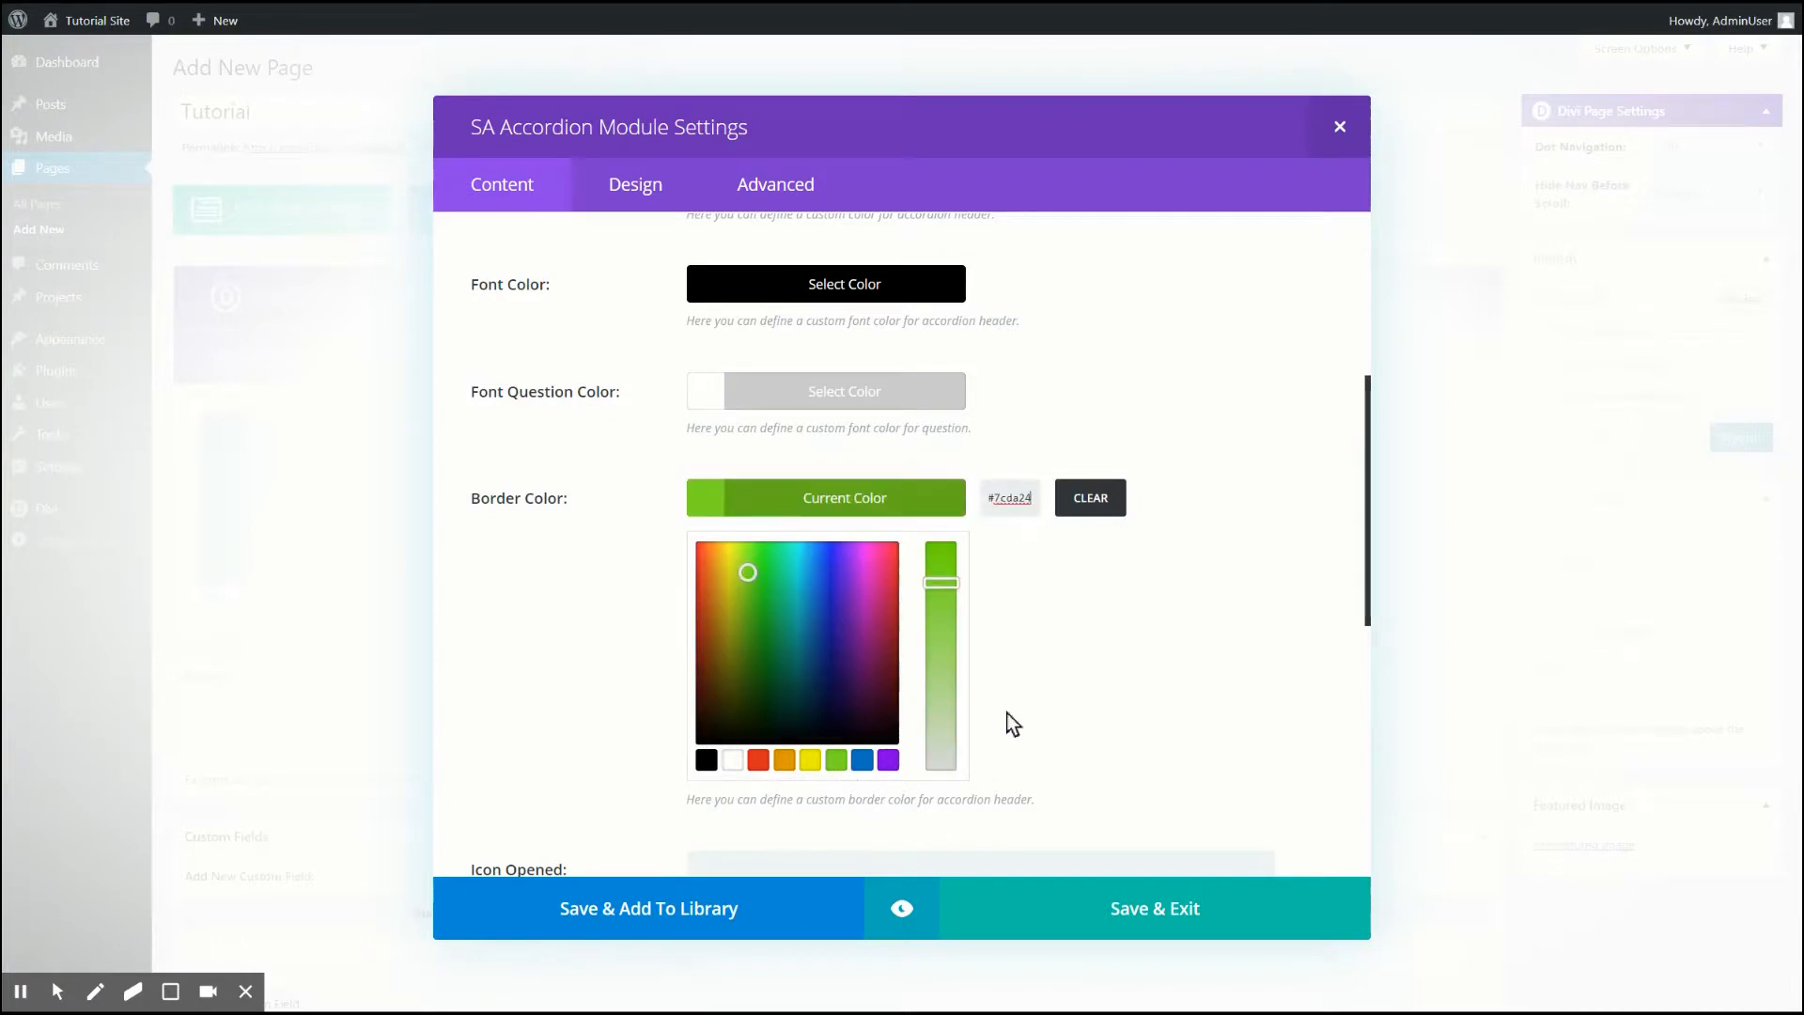
# - Set the opened icon to fa-plus and the closed icon to fa-close
pyautogui.scroll(5, 1010, 724)
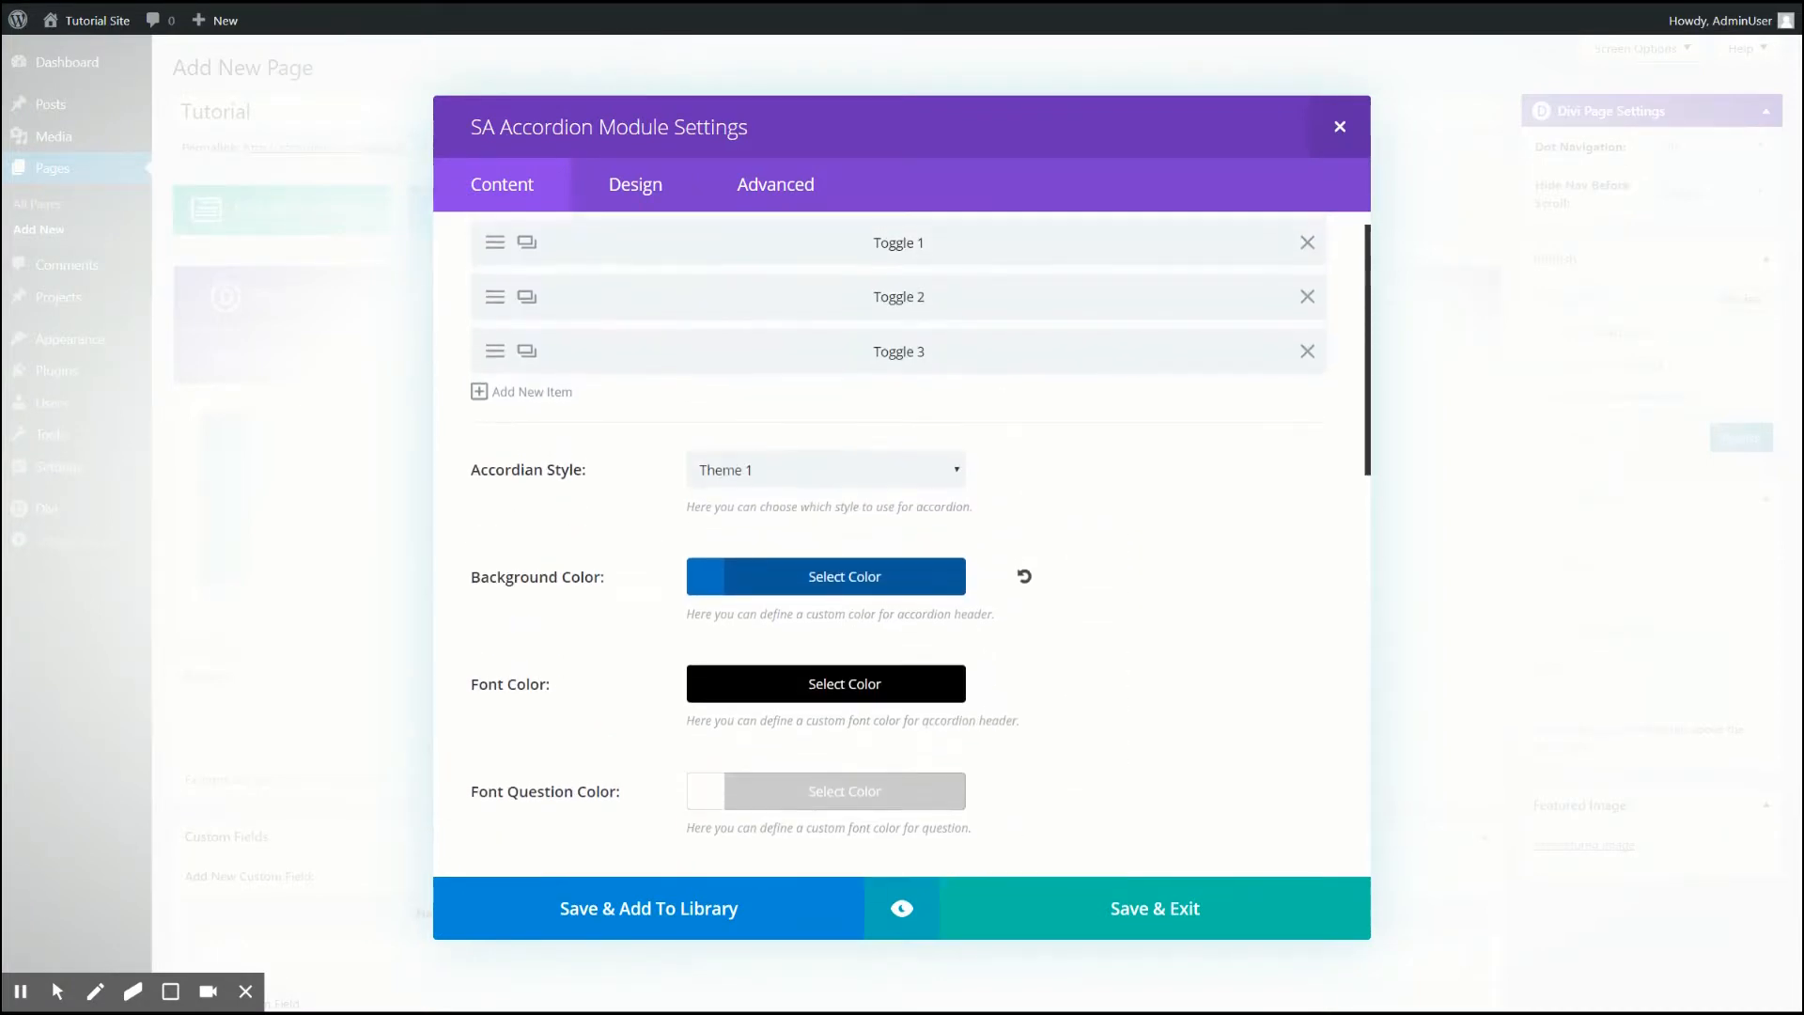
pyautogui.scroll(-5, 902, 545)
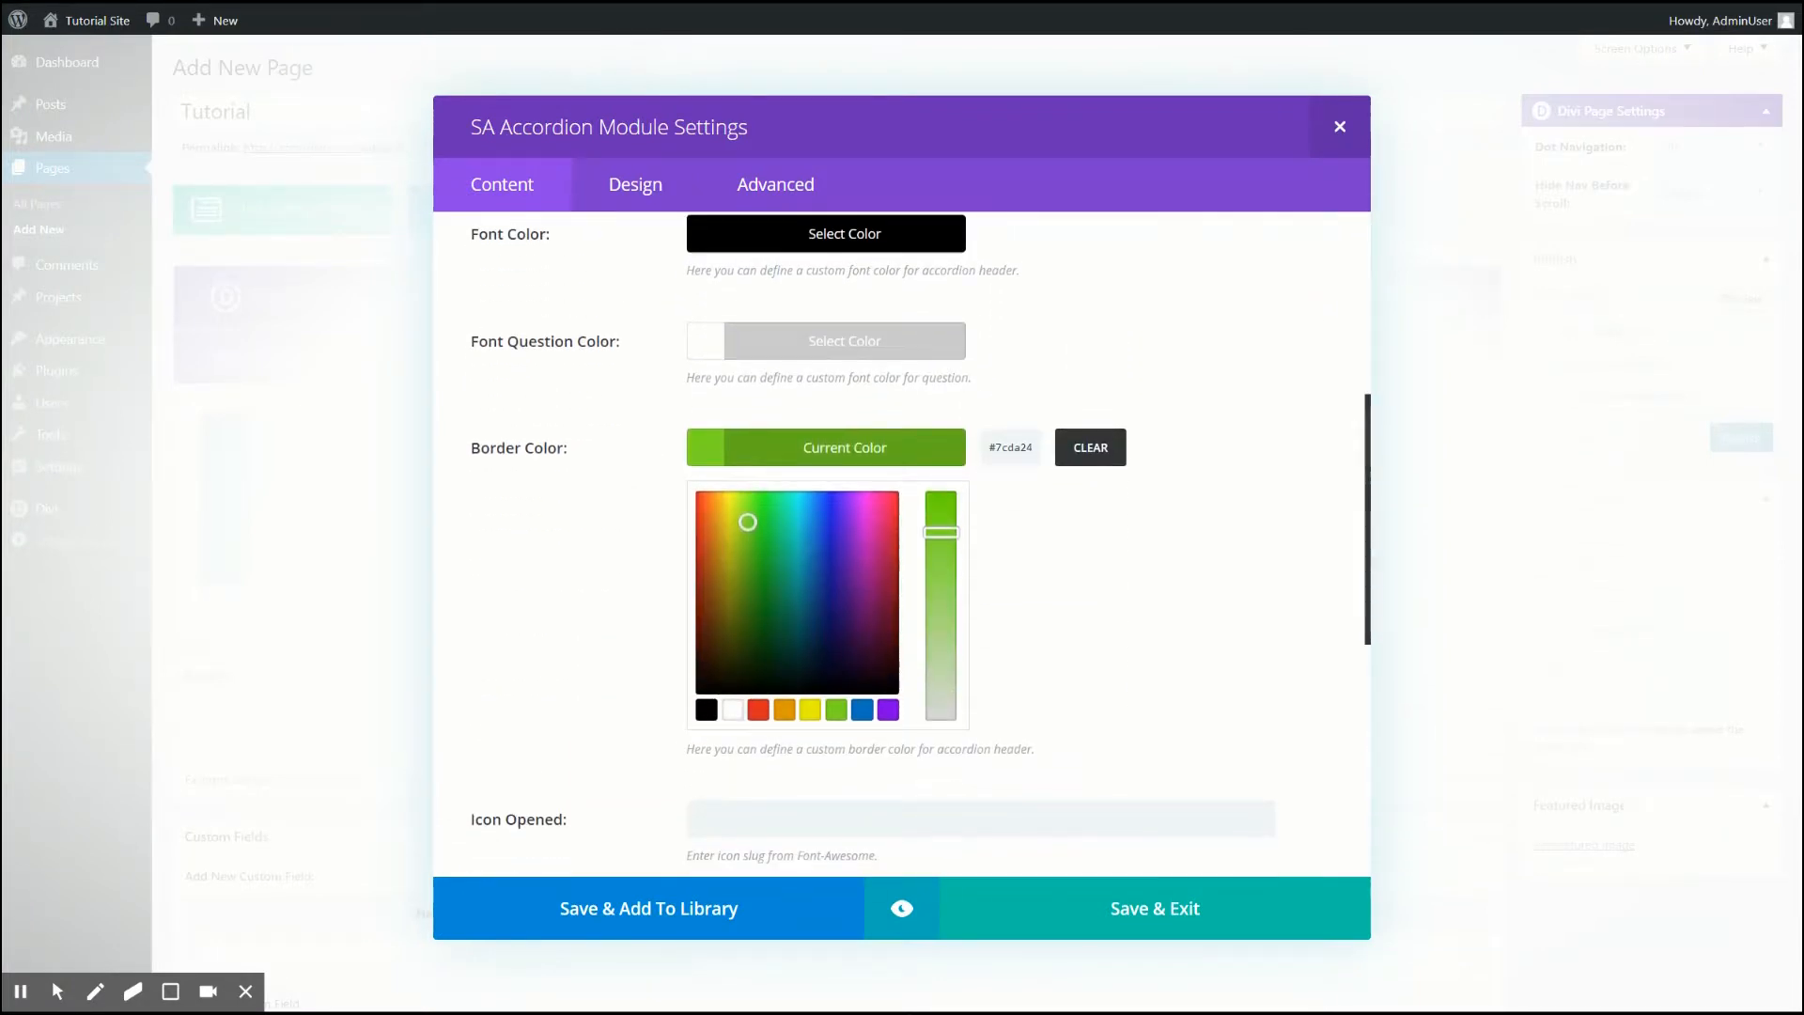
pyautogui.scroll(1, 977, 728)
pyautogui.scroll(-5, 977, 728)
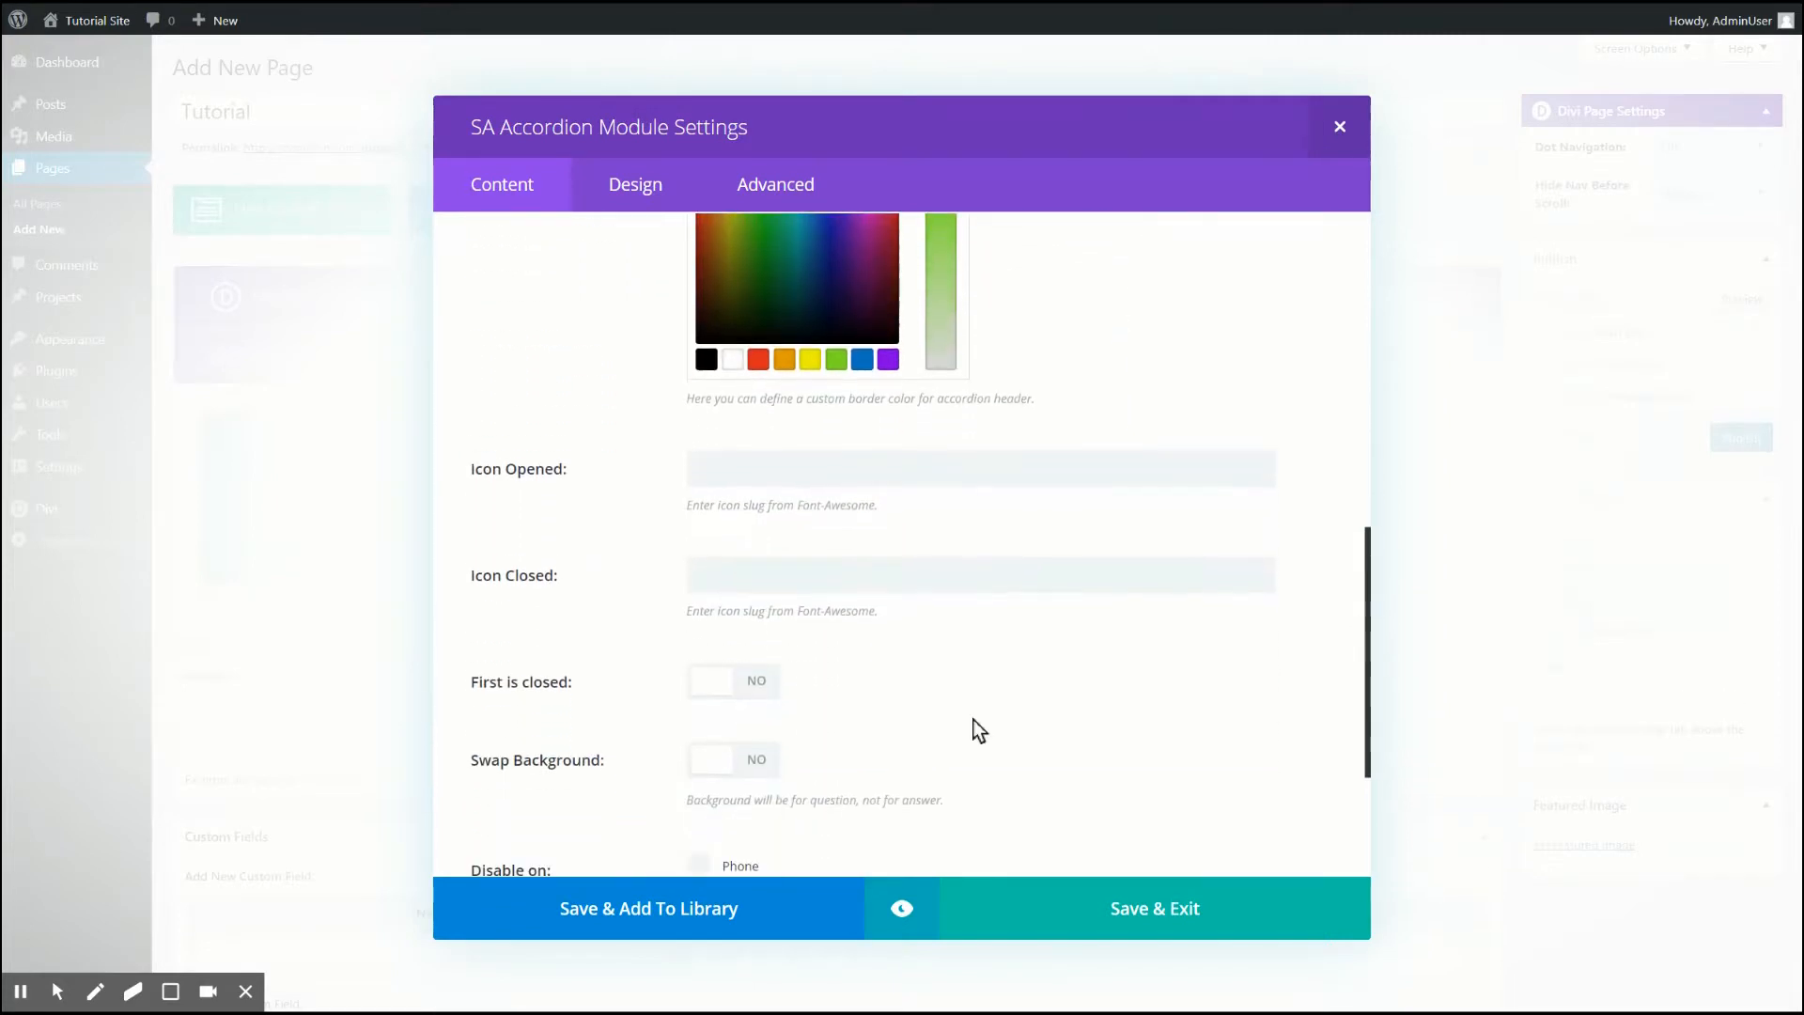
pyautogui.scroll(-3, 737, 467)
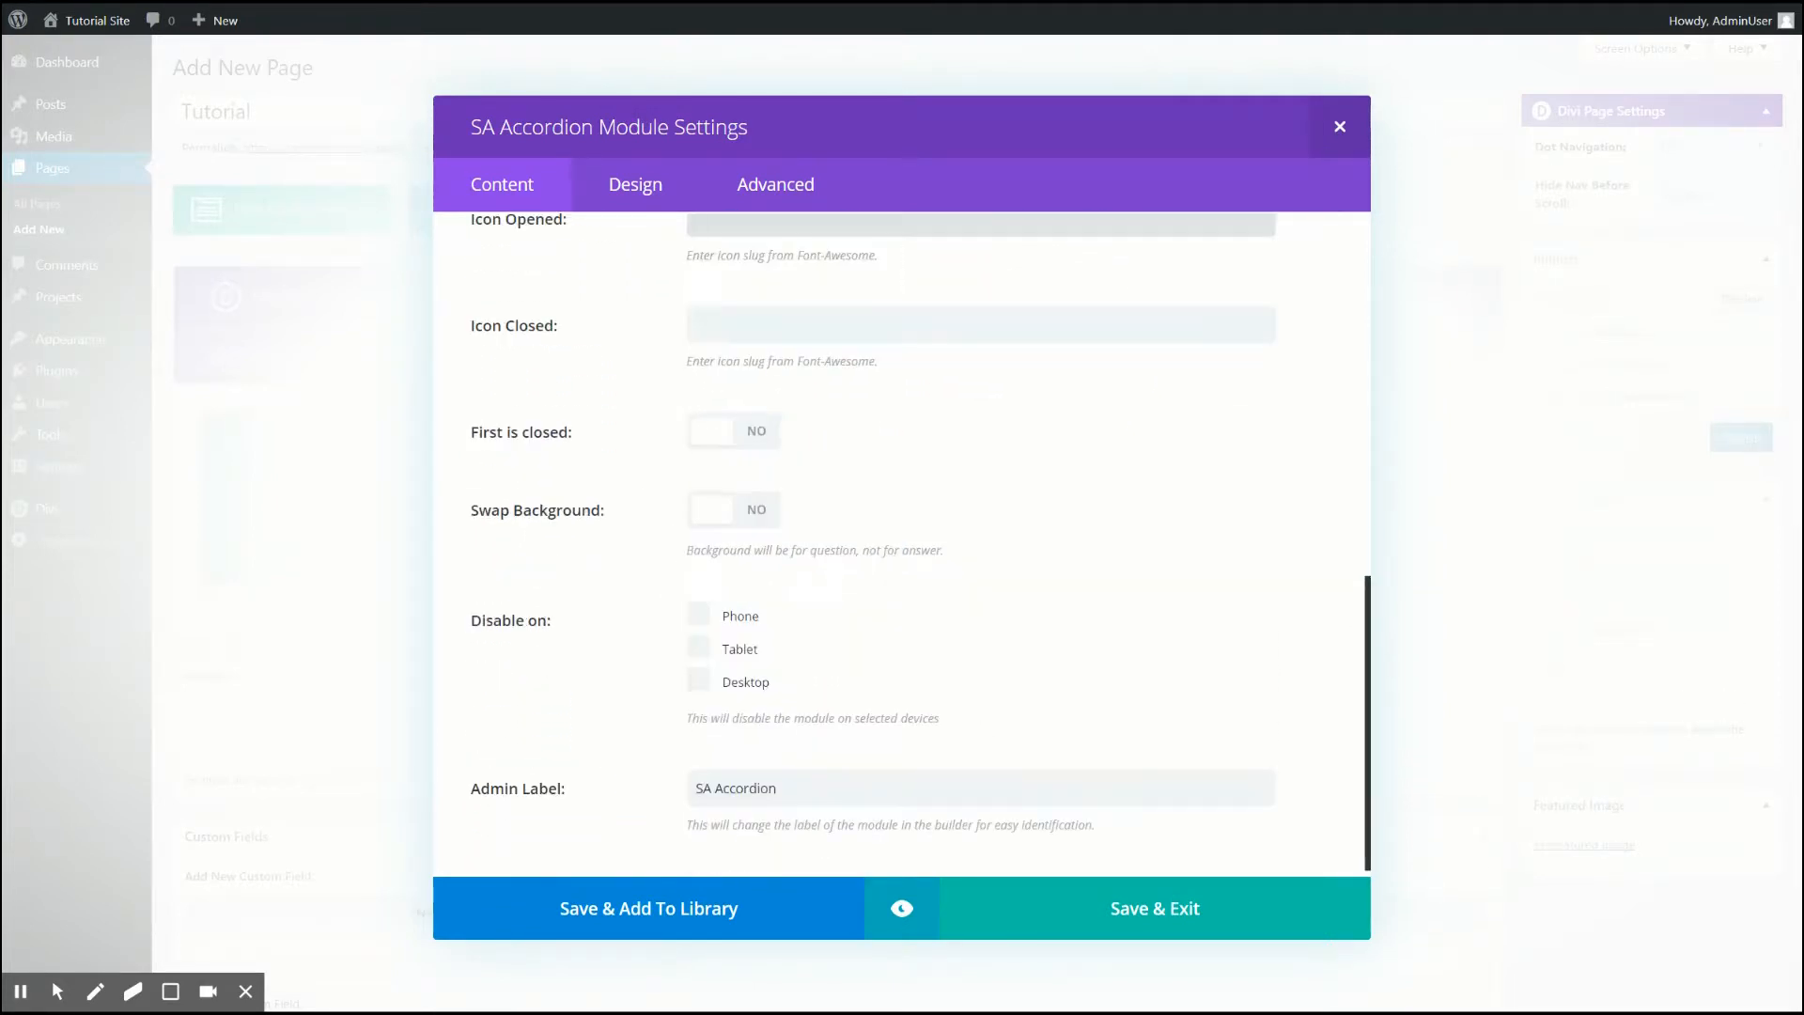
pyautogui.scroll(2, 869, 474)
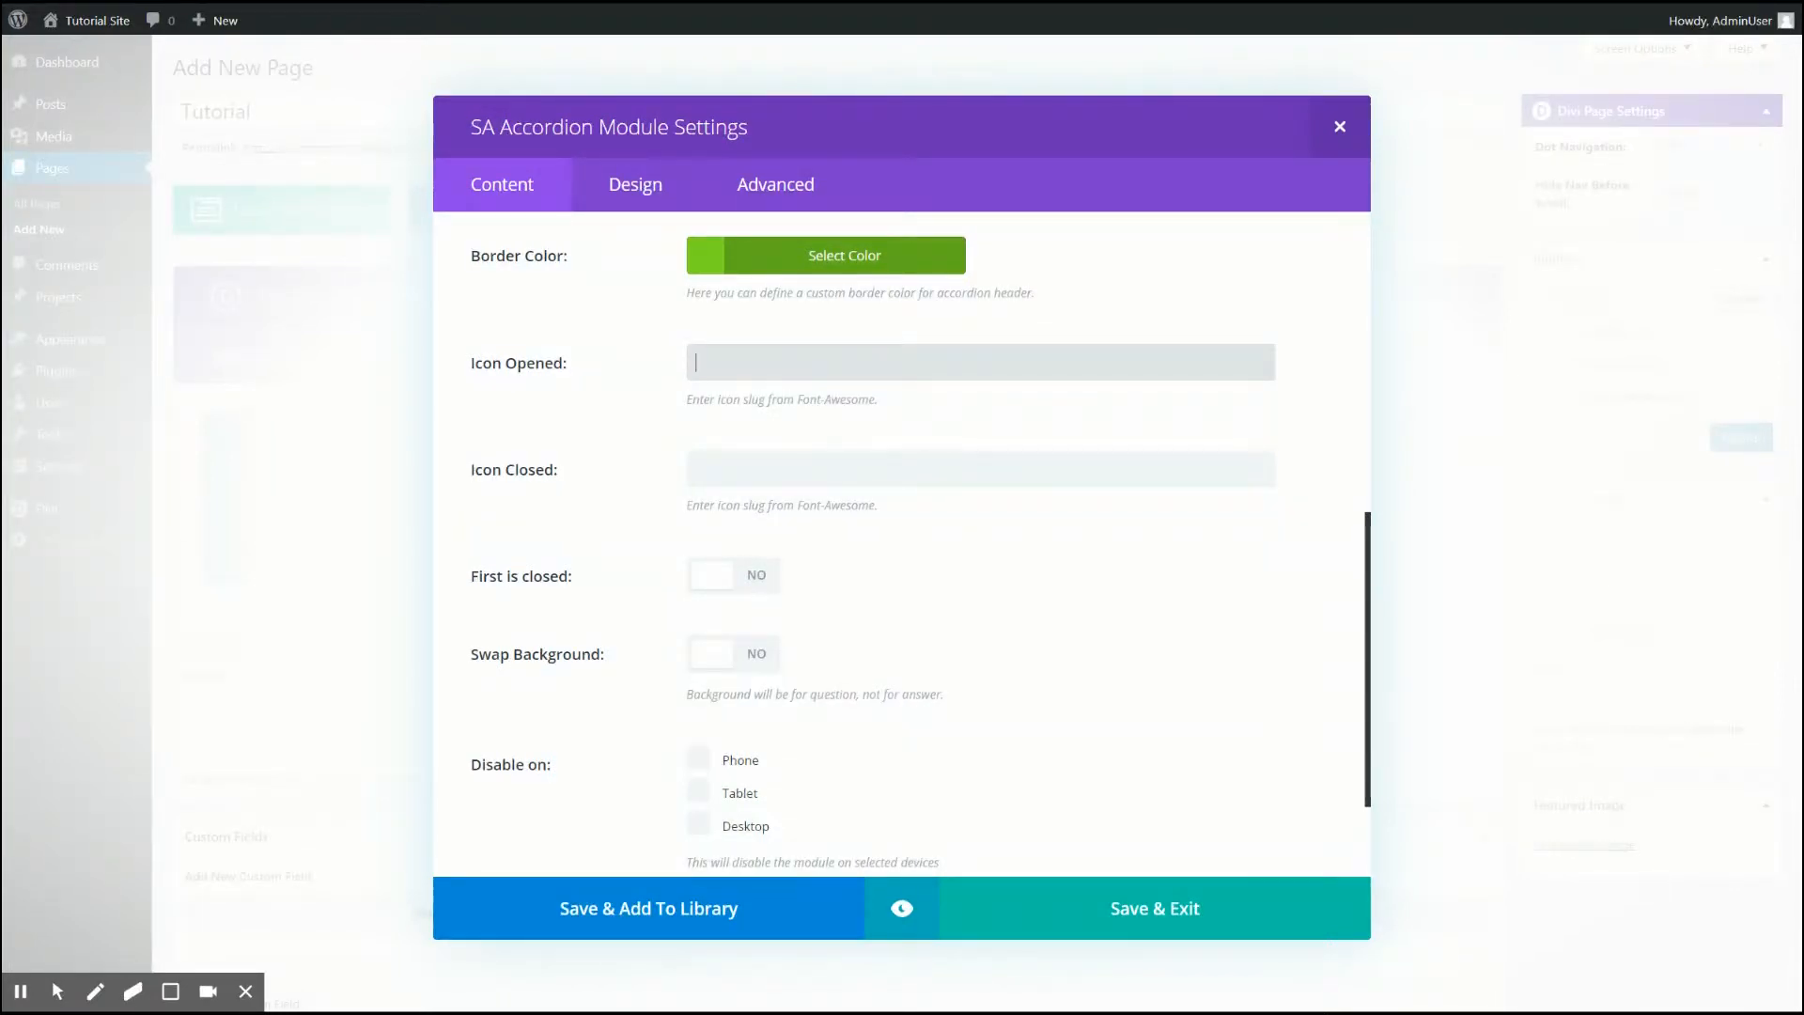
pyautogui.write('fa-plus')
pyautogui.click(895, 464)
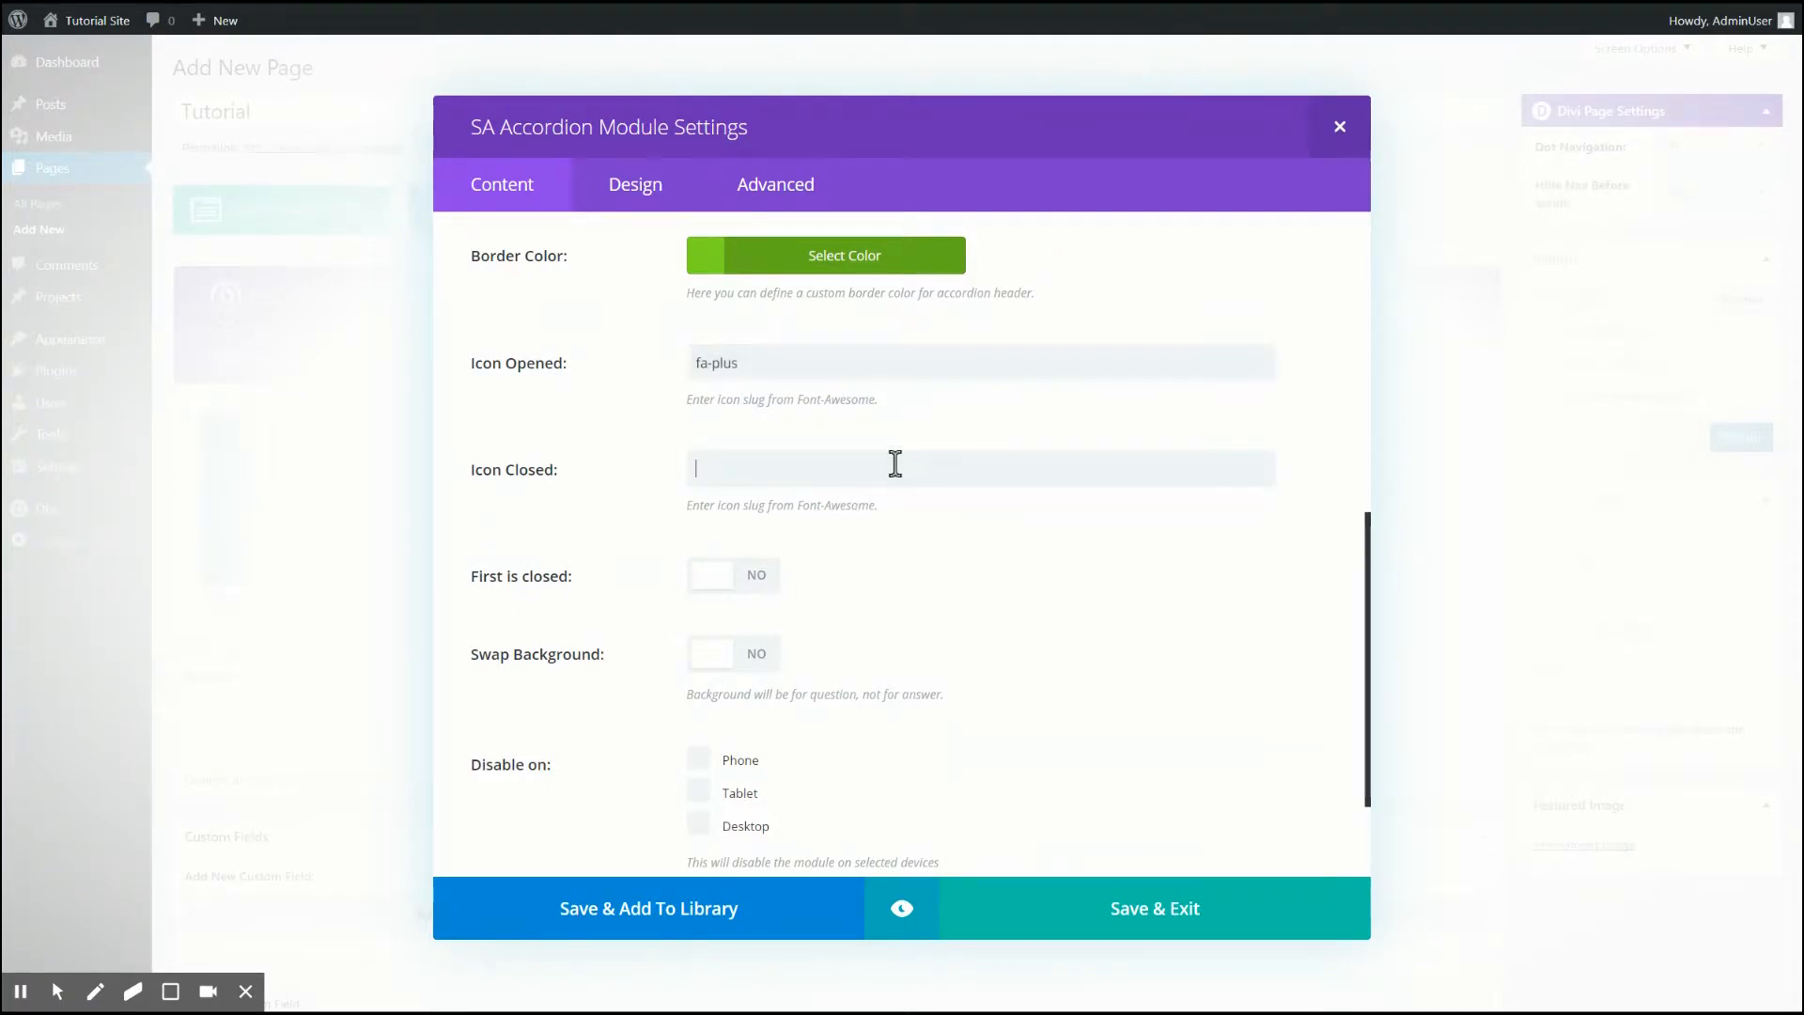
pyautogui.write('fa-close')
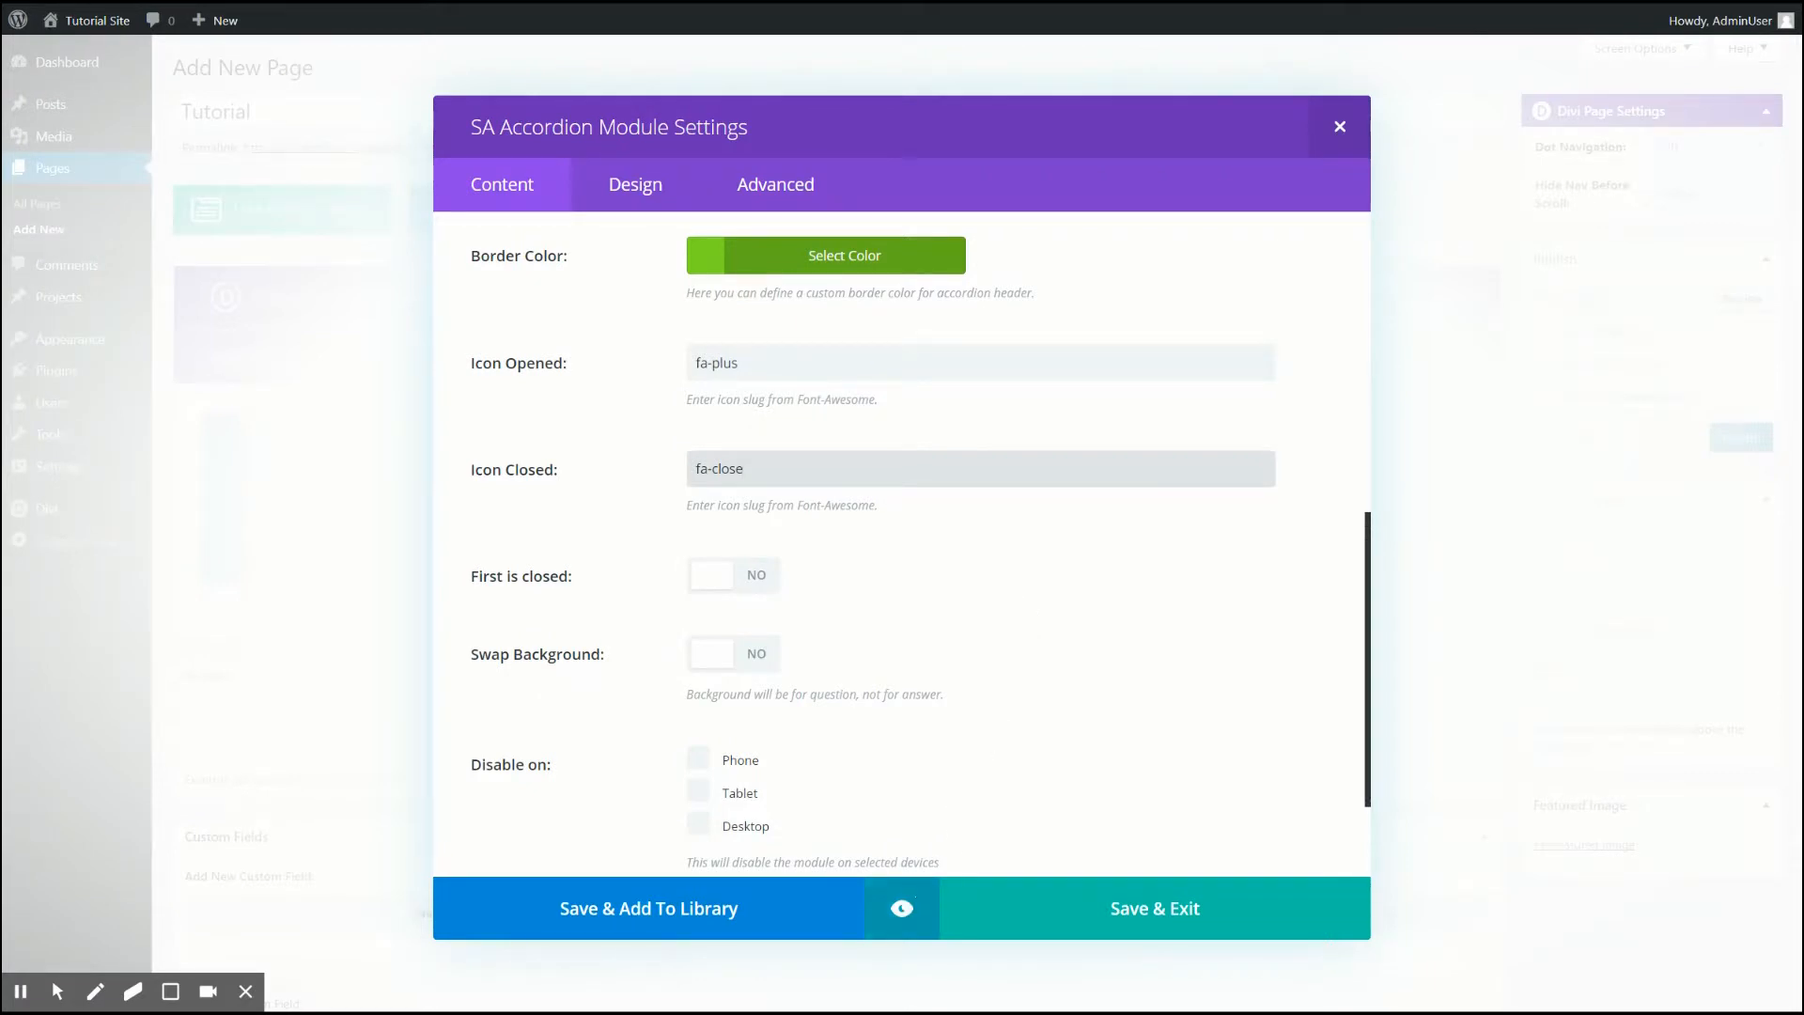
# - Preview the restyled accordion, expand Toggle 2, open and collapse Toggle 3 to check the icons, and close the preview
pyautogui.click(902, 908)
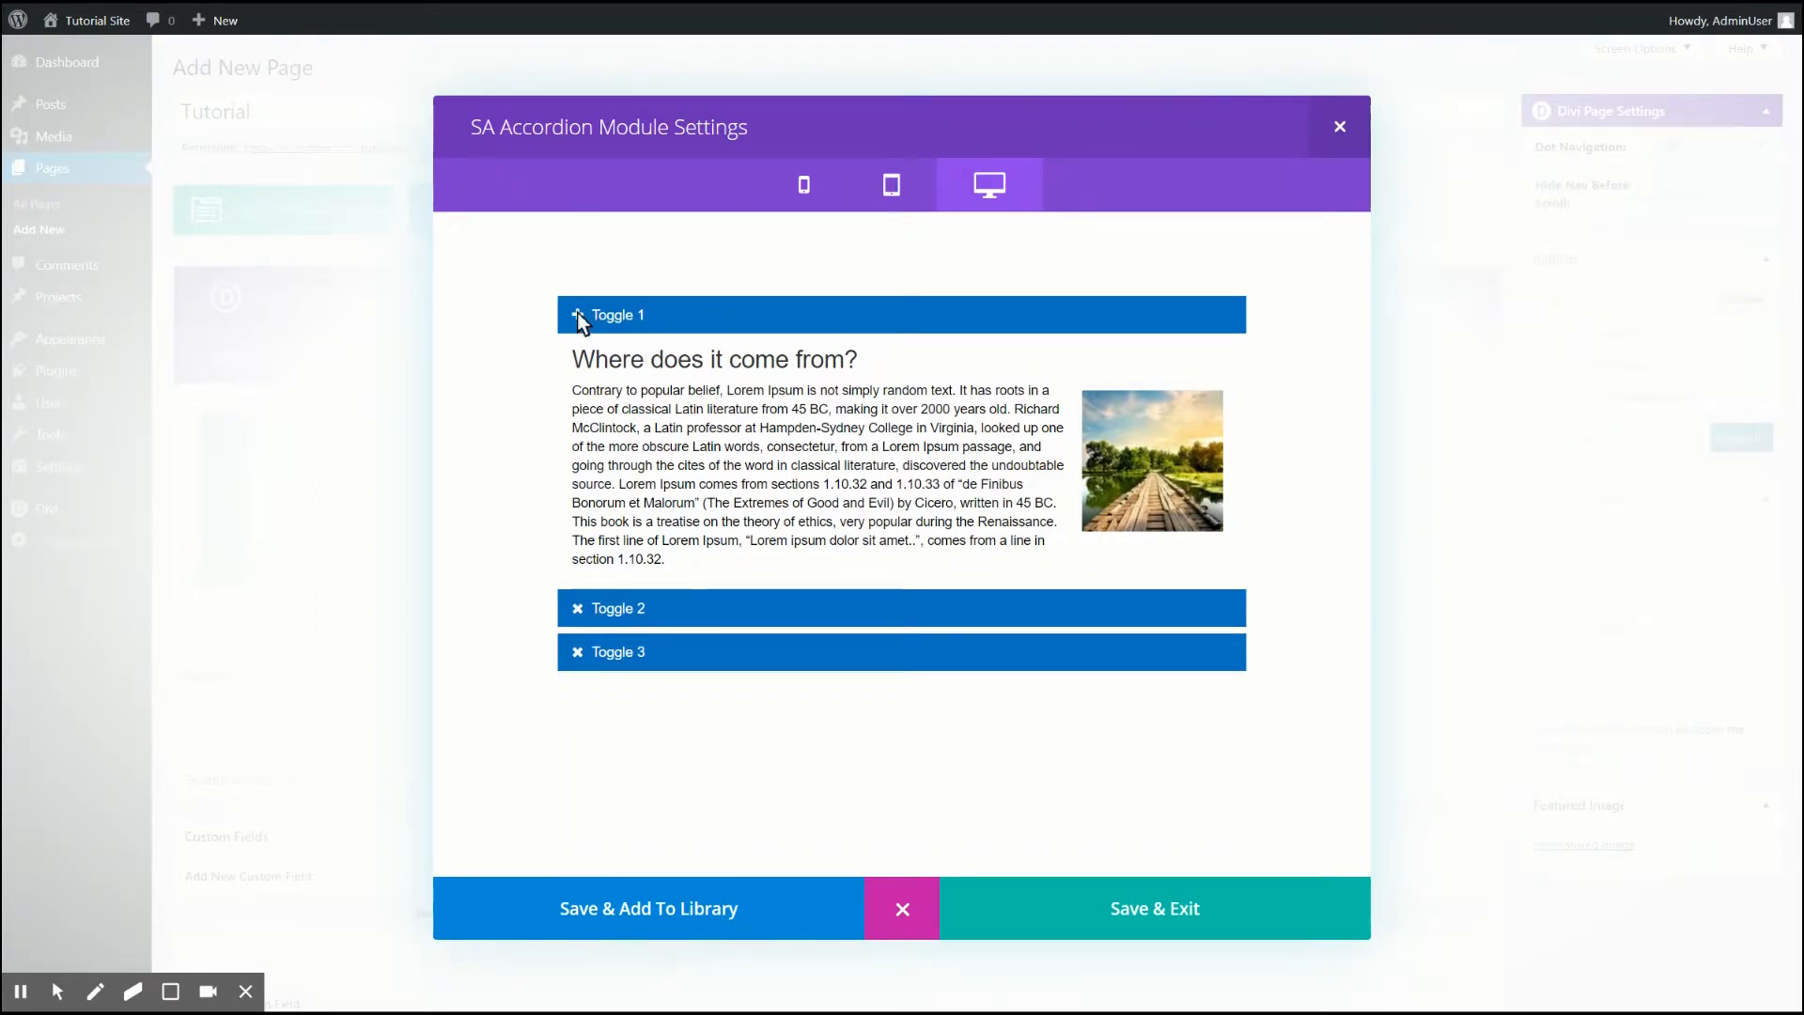
pyautogui.click(601, 608)
pyautogui.scroll(-1, 663, 766)
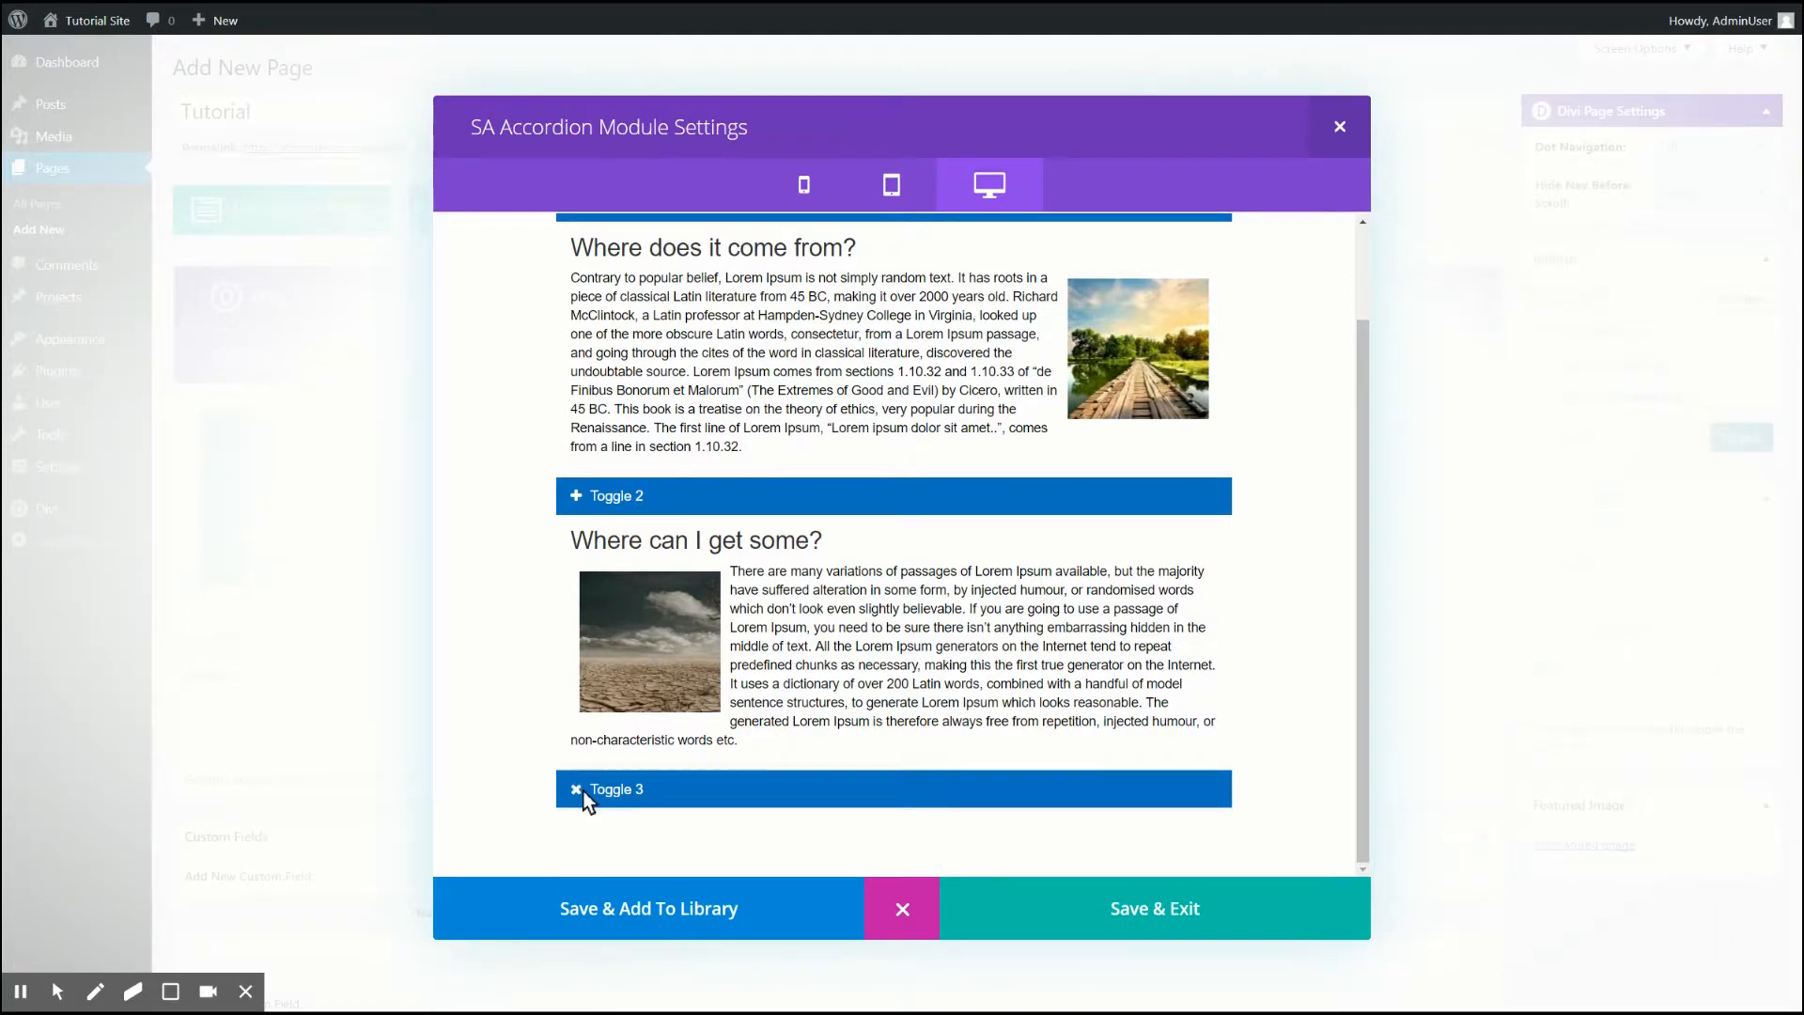
pyautogui.click(583, 794)
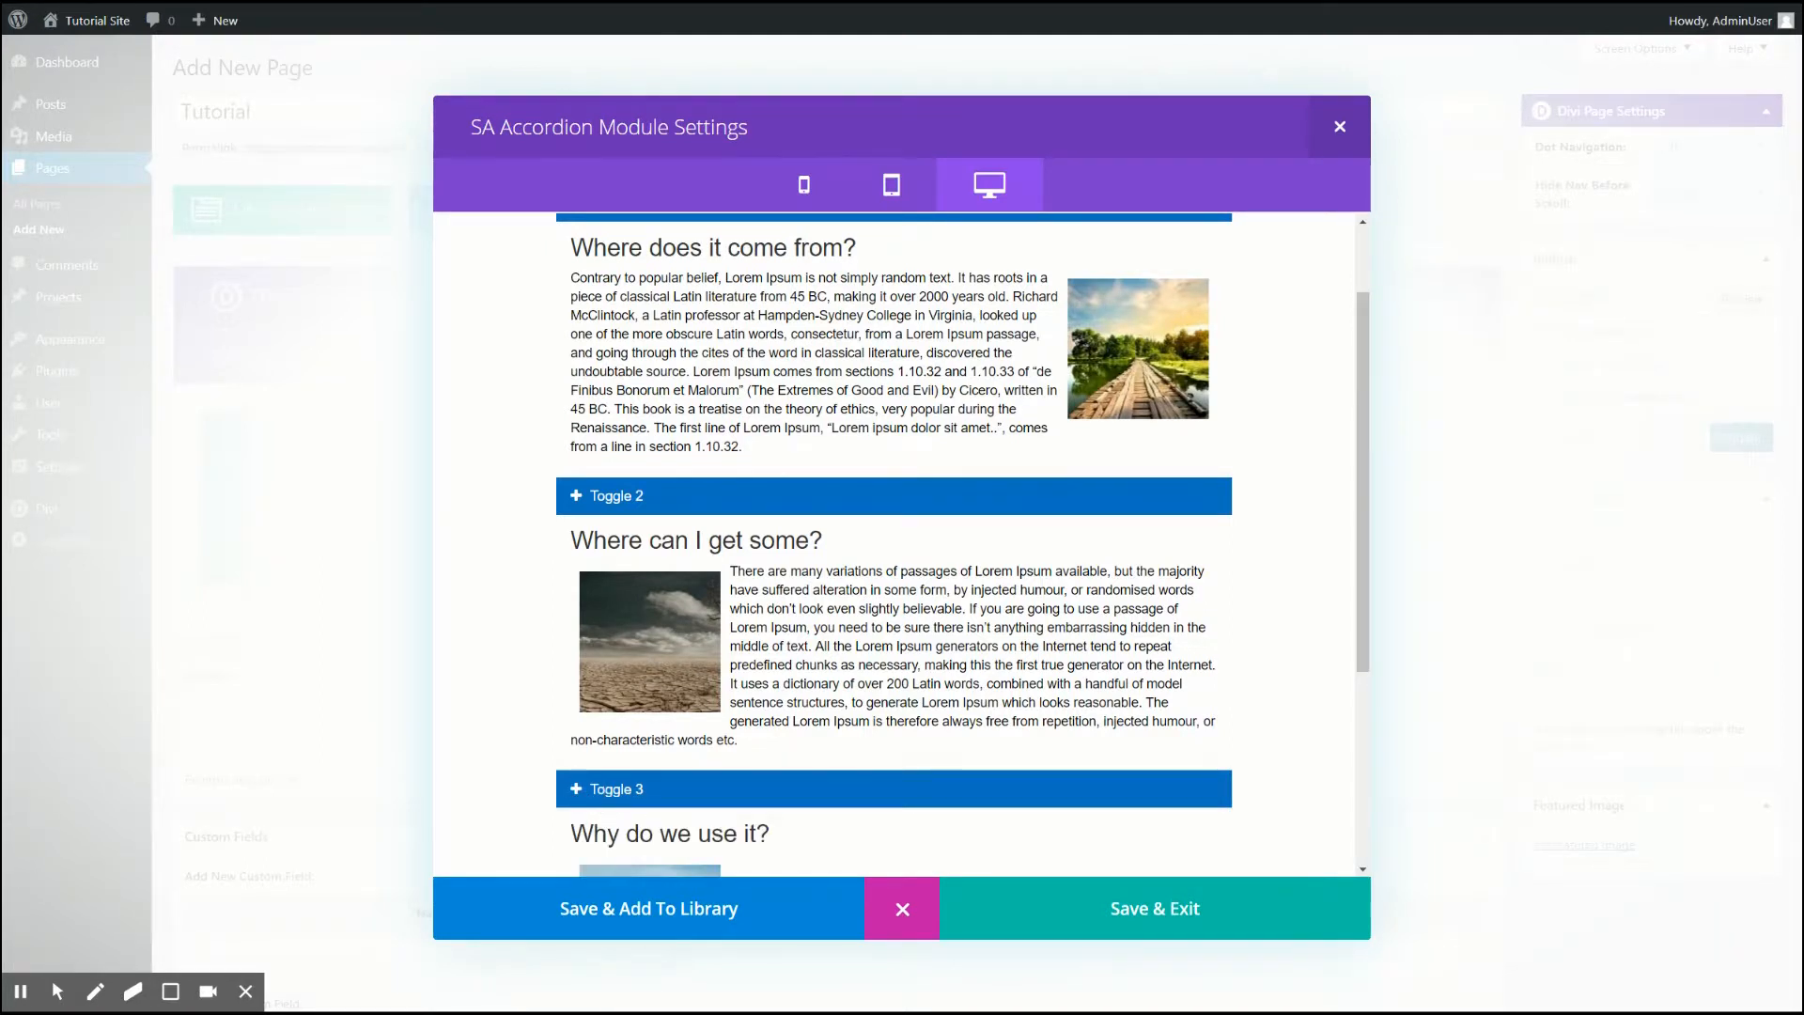
pyautogui.click(604, 787)
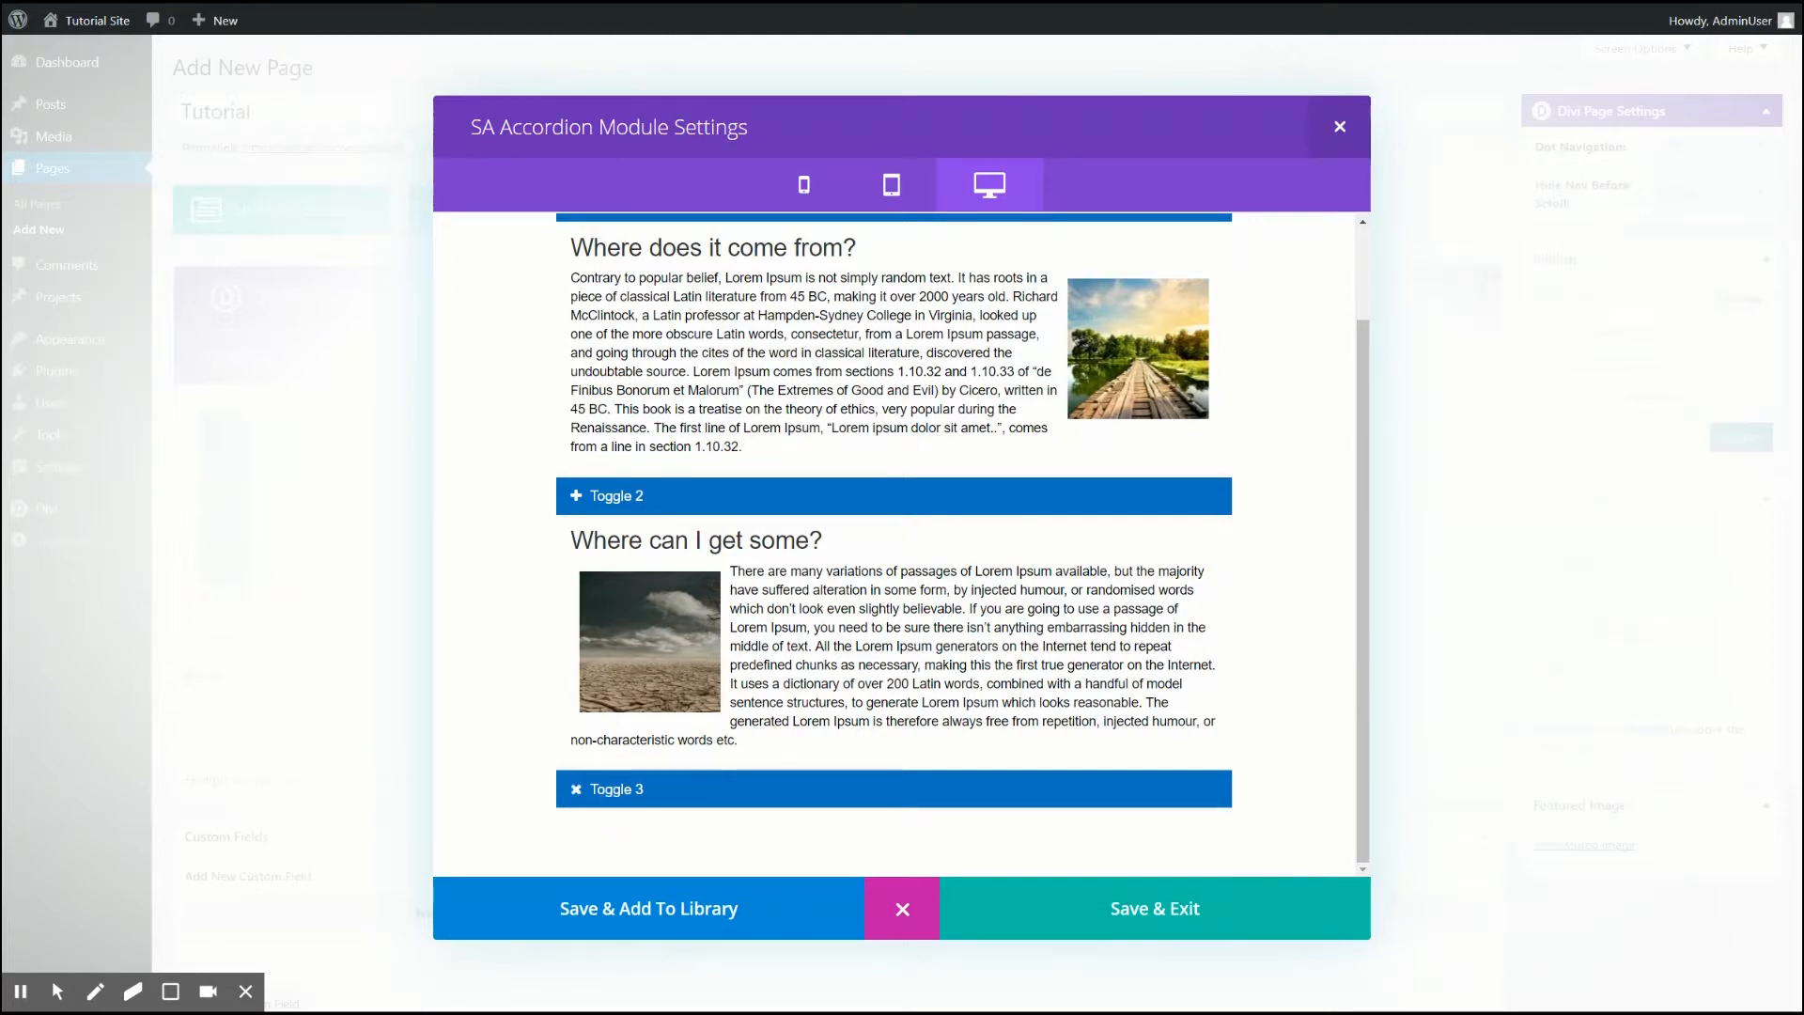
pyautogui.click(899, 912)
# - Turn on Swap Background for the accordion, leaving First is closed set to No
pyautogui.scroll(-1, 999, 653)
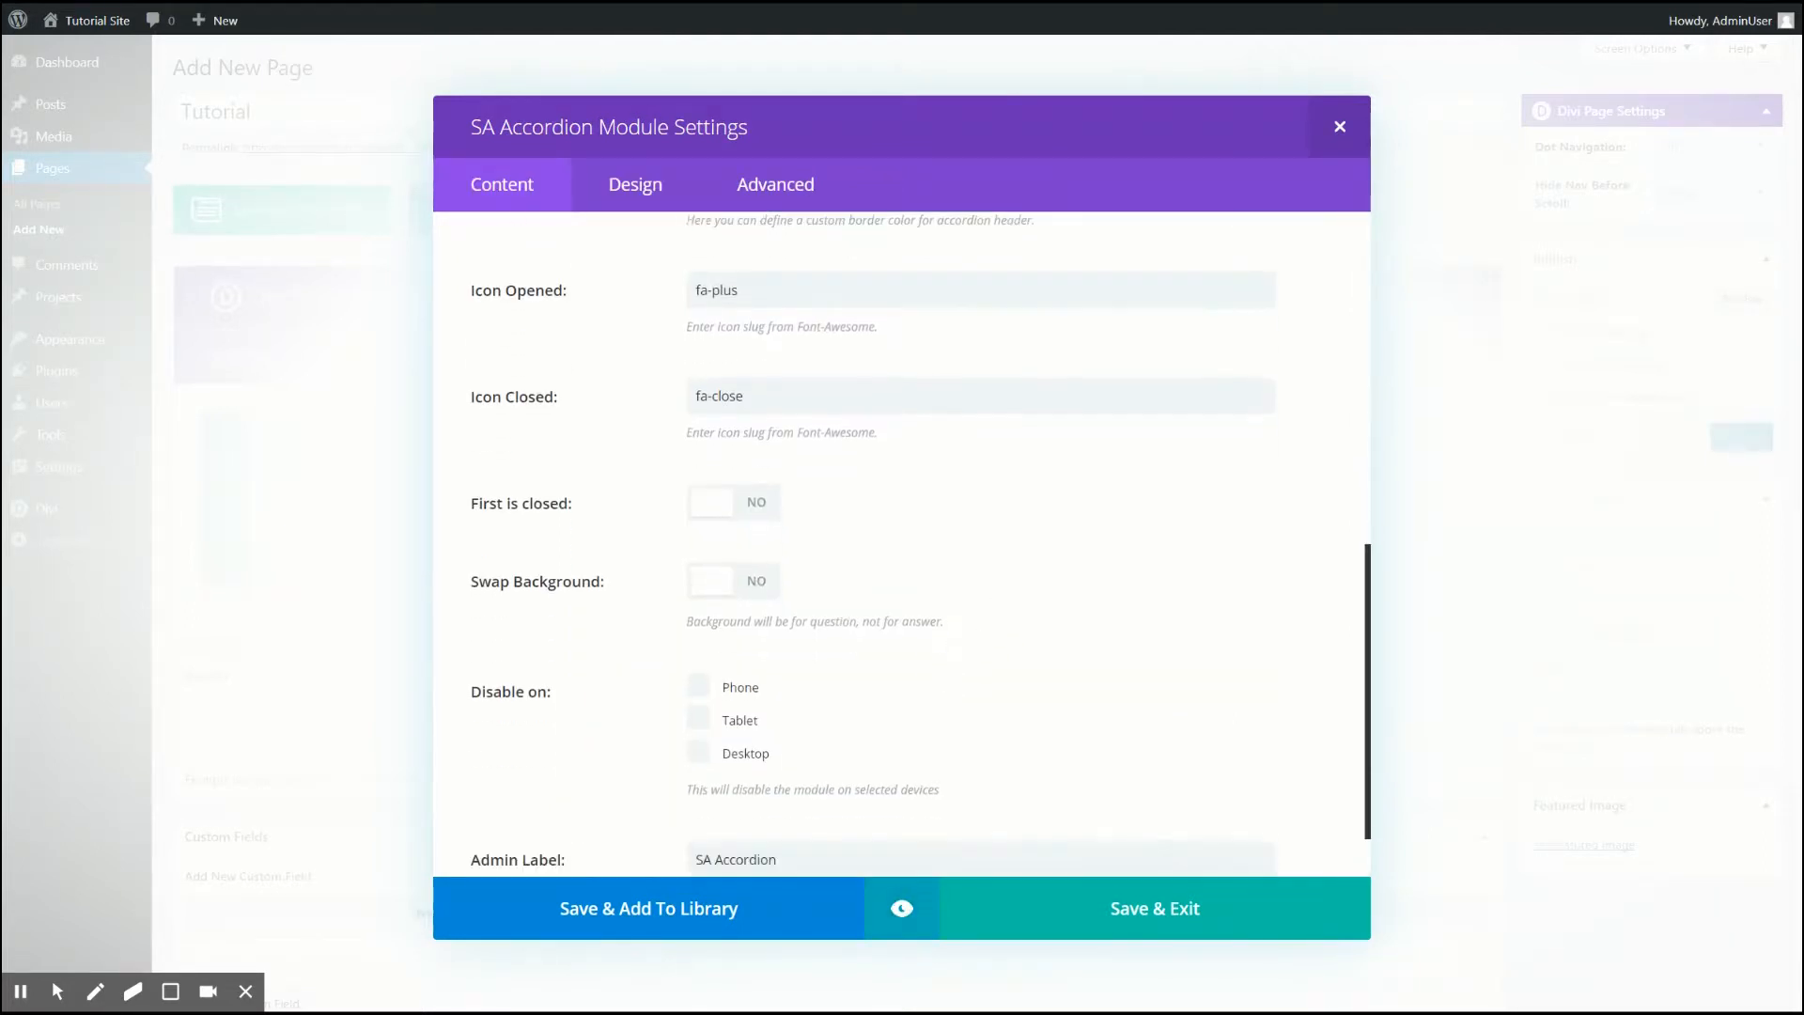
pyautogui.scroll(-1, 902, 545)
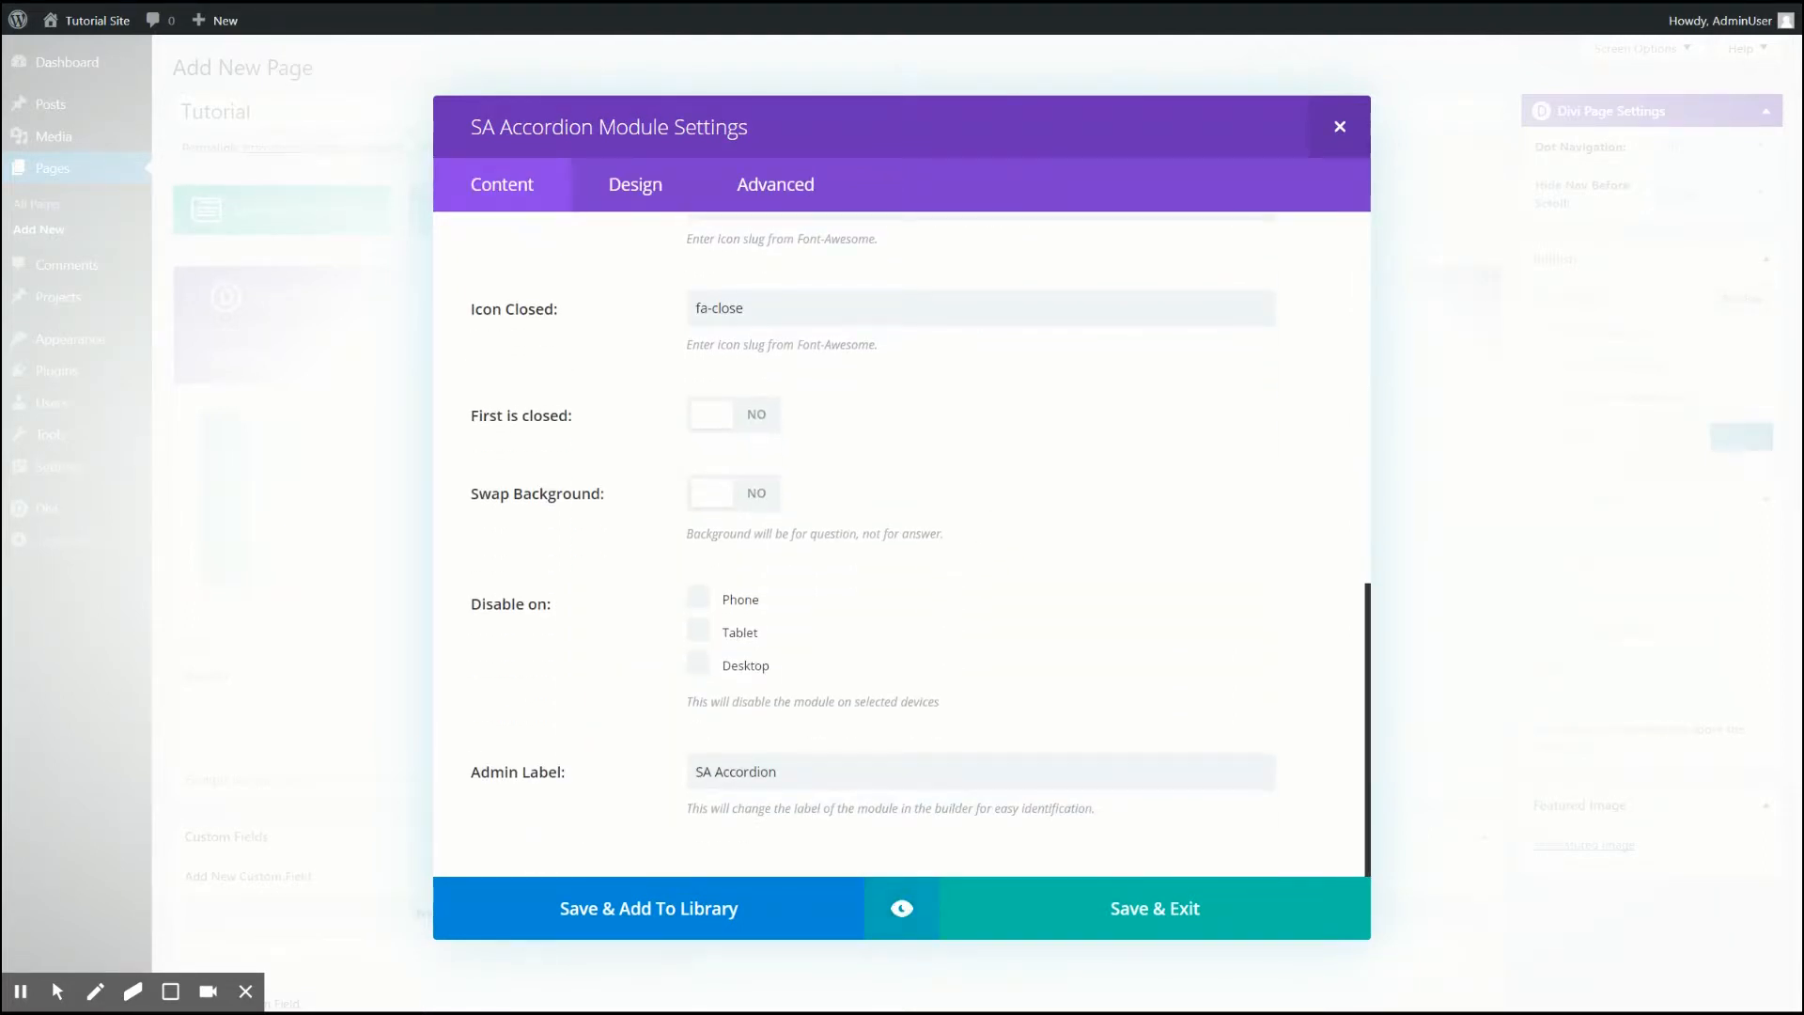
pyautogui.click(732, 421)
pyautogui.click(724, 503)
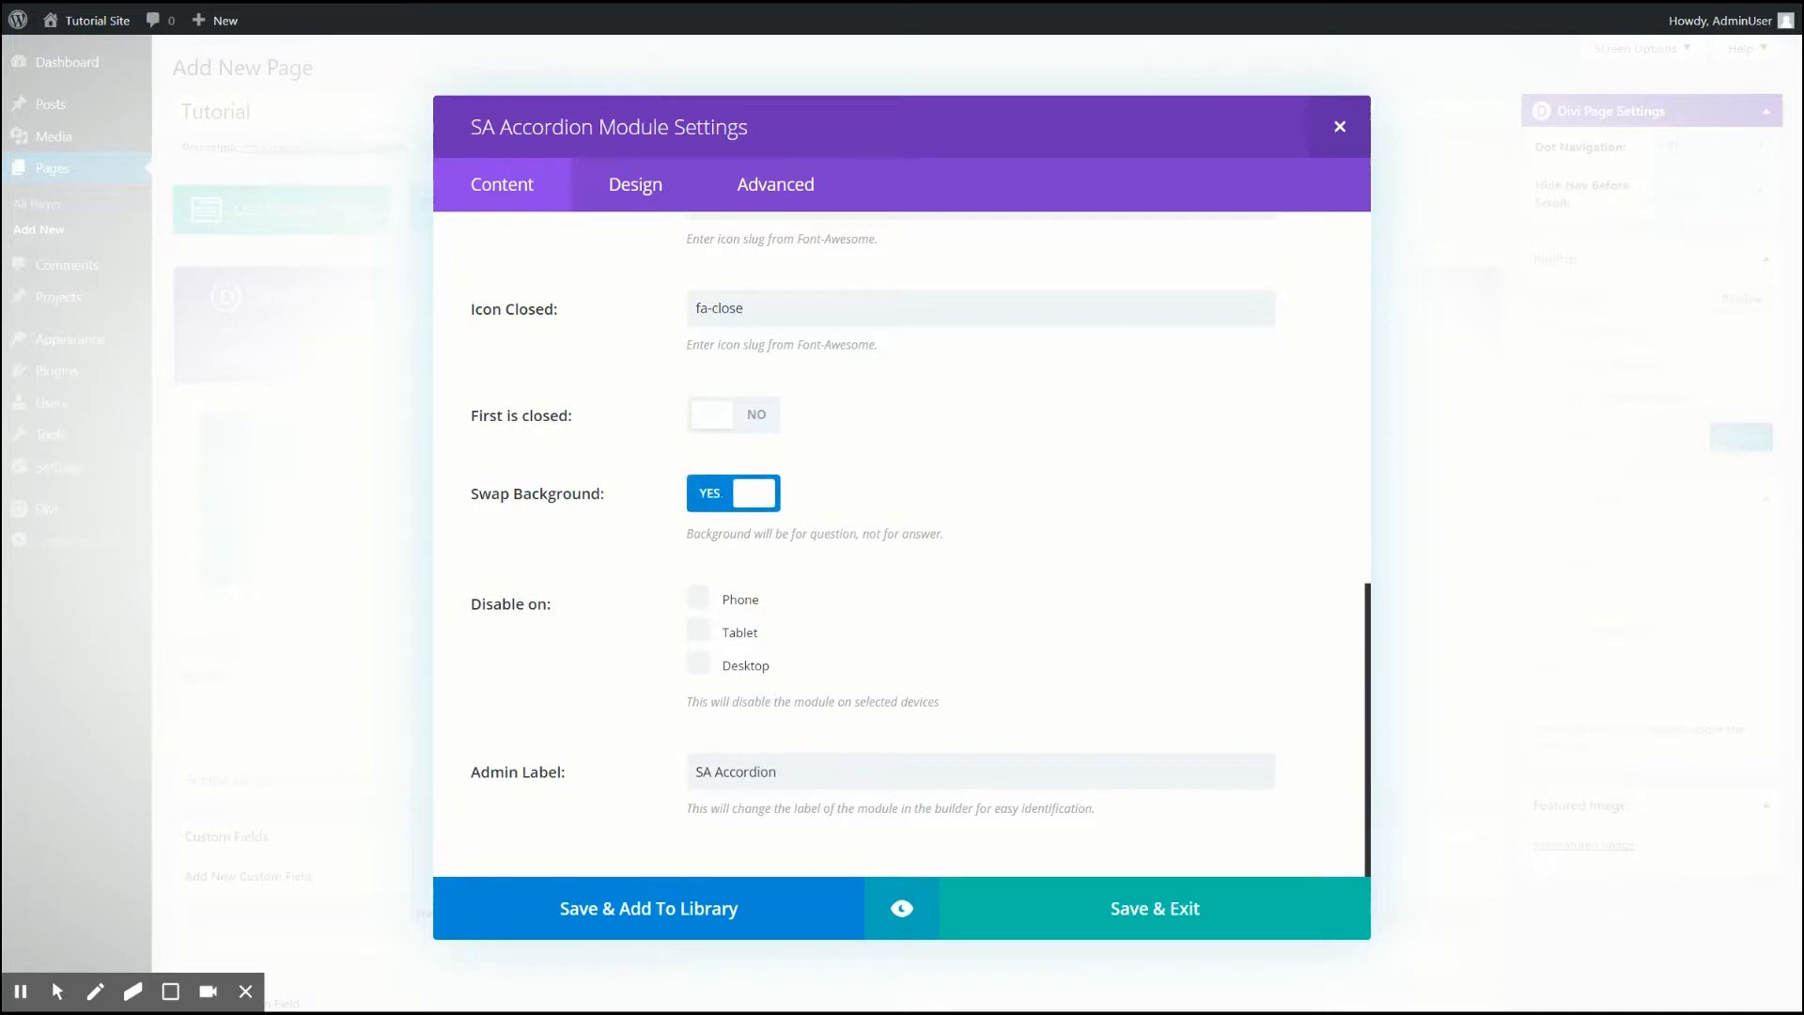
pyautogui.click(725, 501)
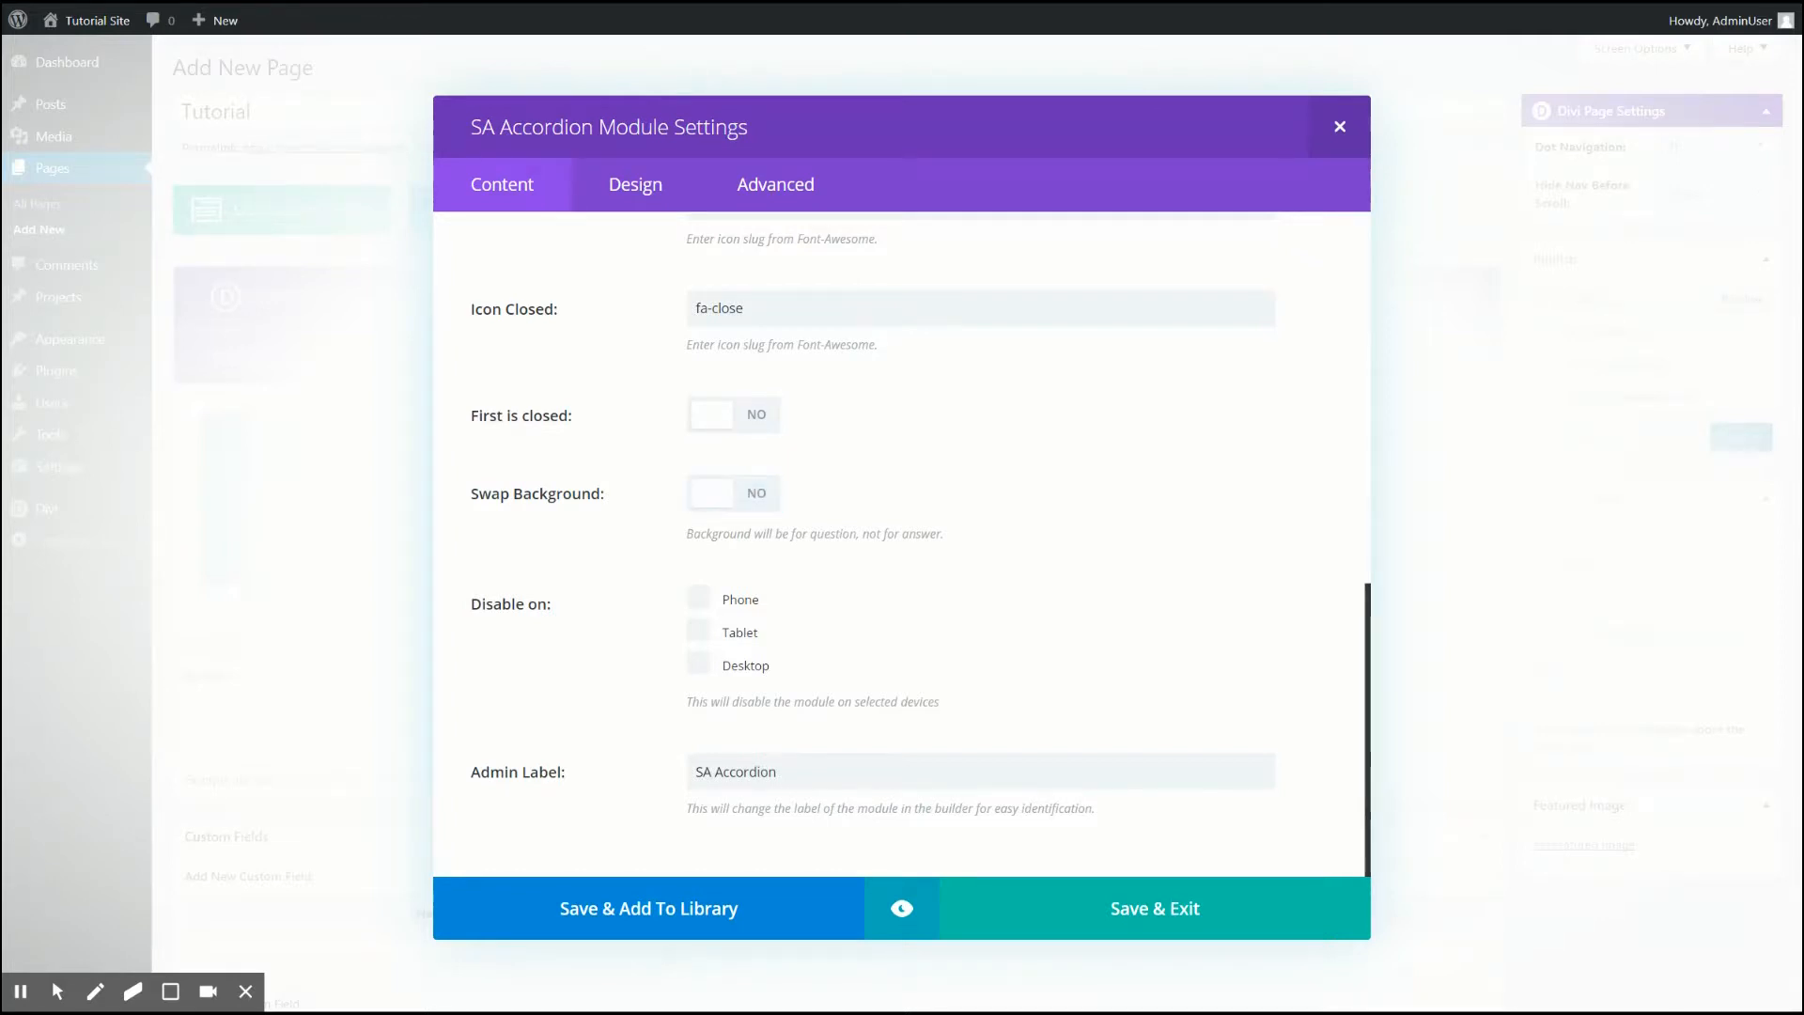
pyautogui.click(721, 499)
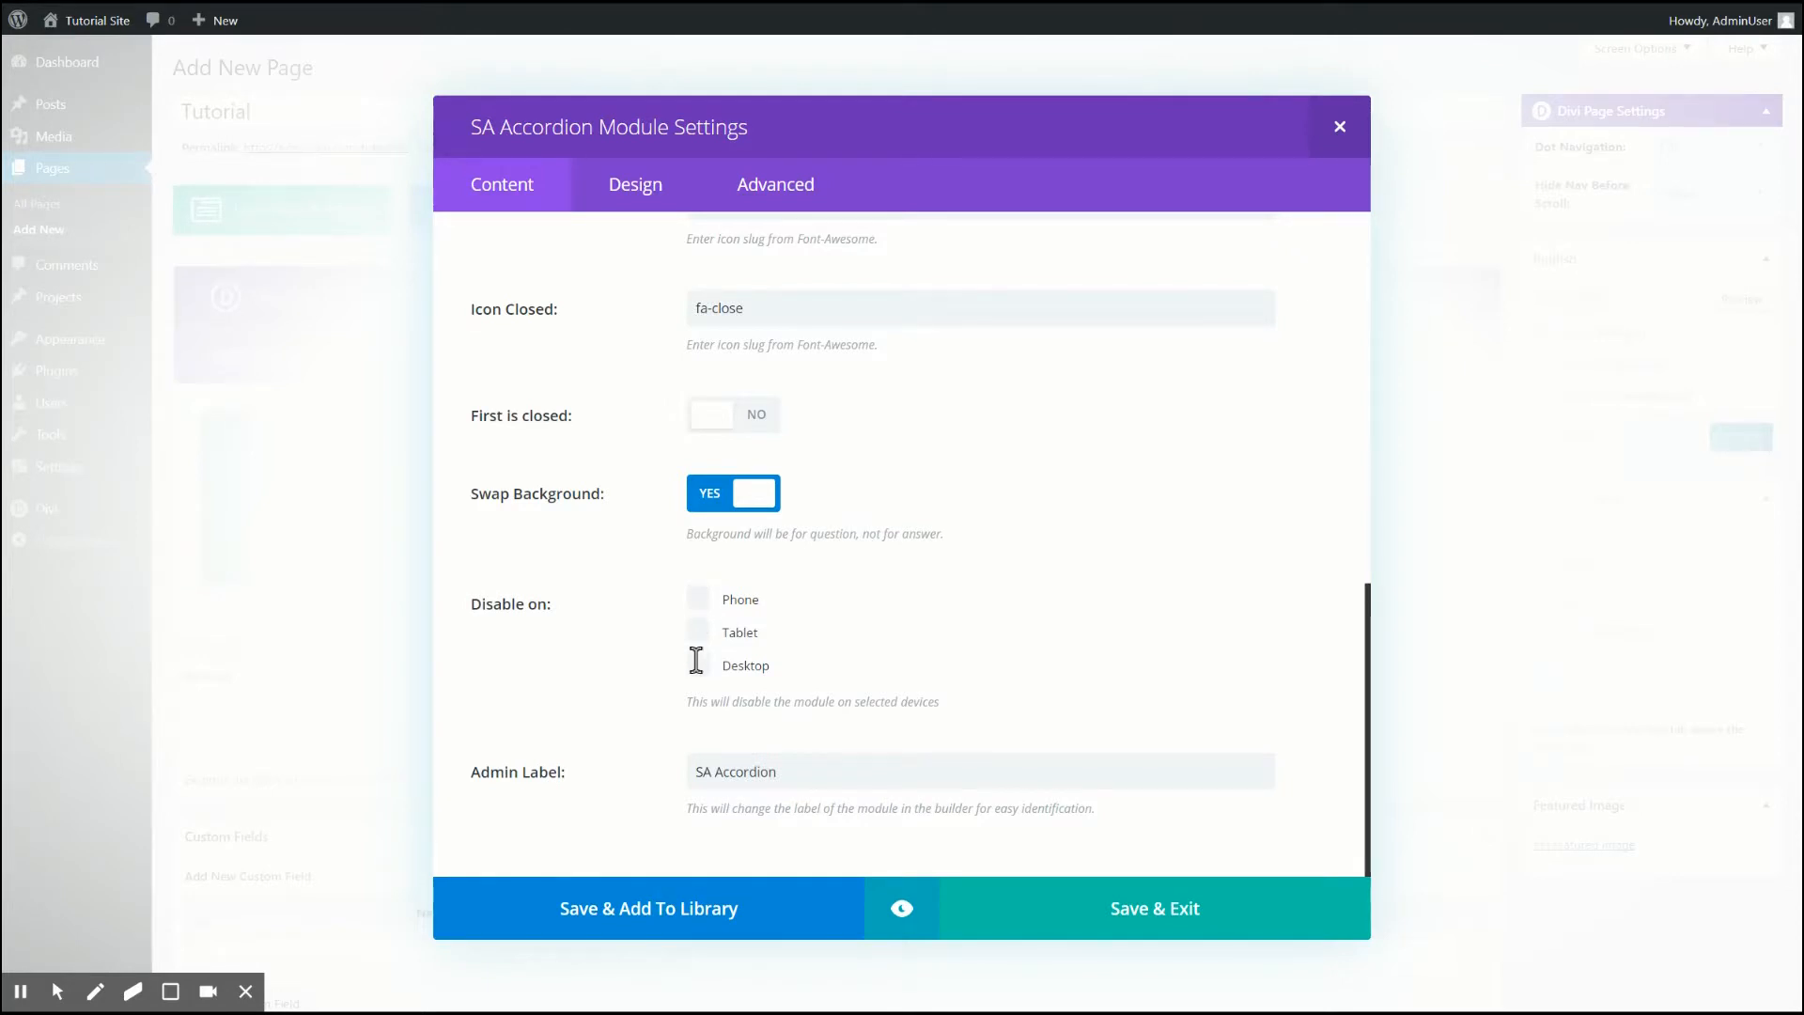
# - Change the accordion's admin label to "Main Services Toggle" and turn Swap Background off
pyautogui.moveTo(809, 777); pyautogui.dragTo(648, 786)
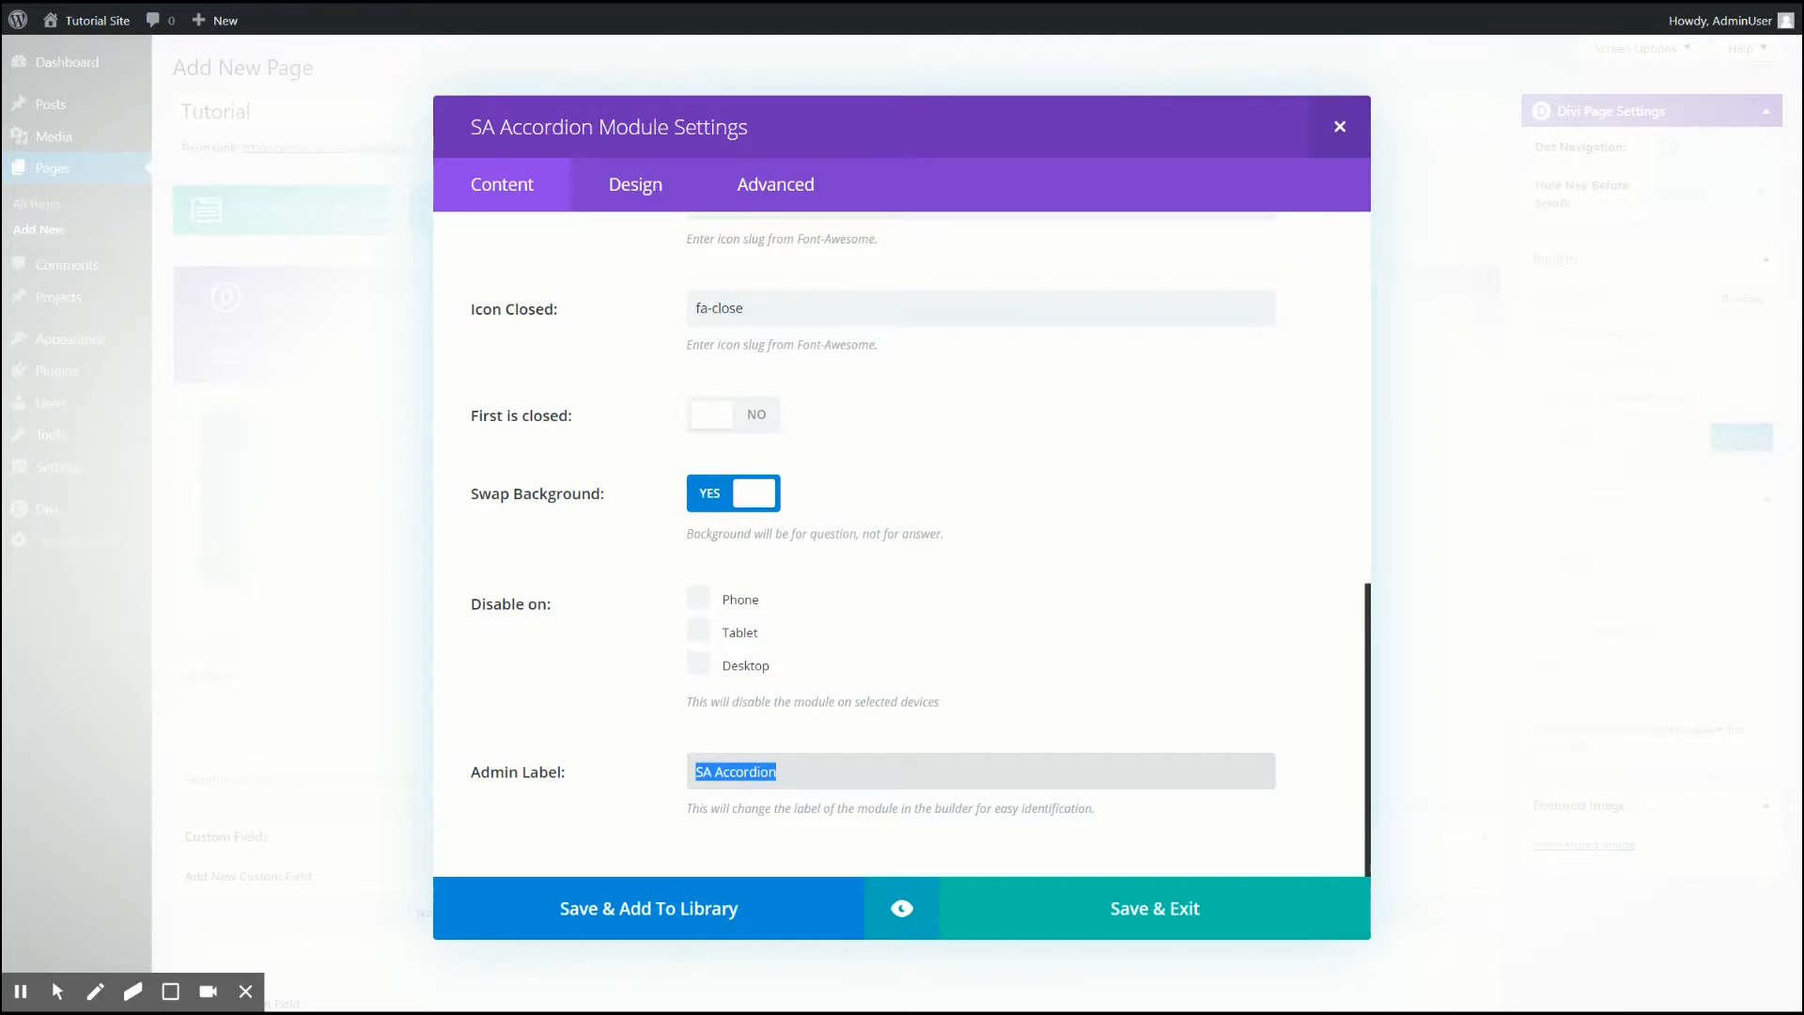
pyautogui.write('Main')
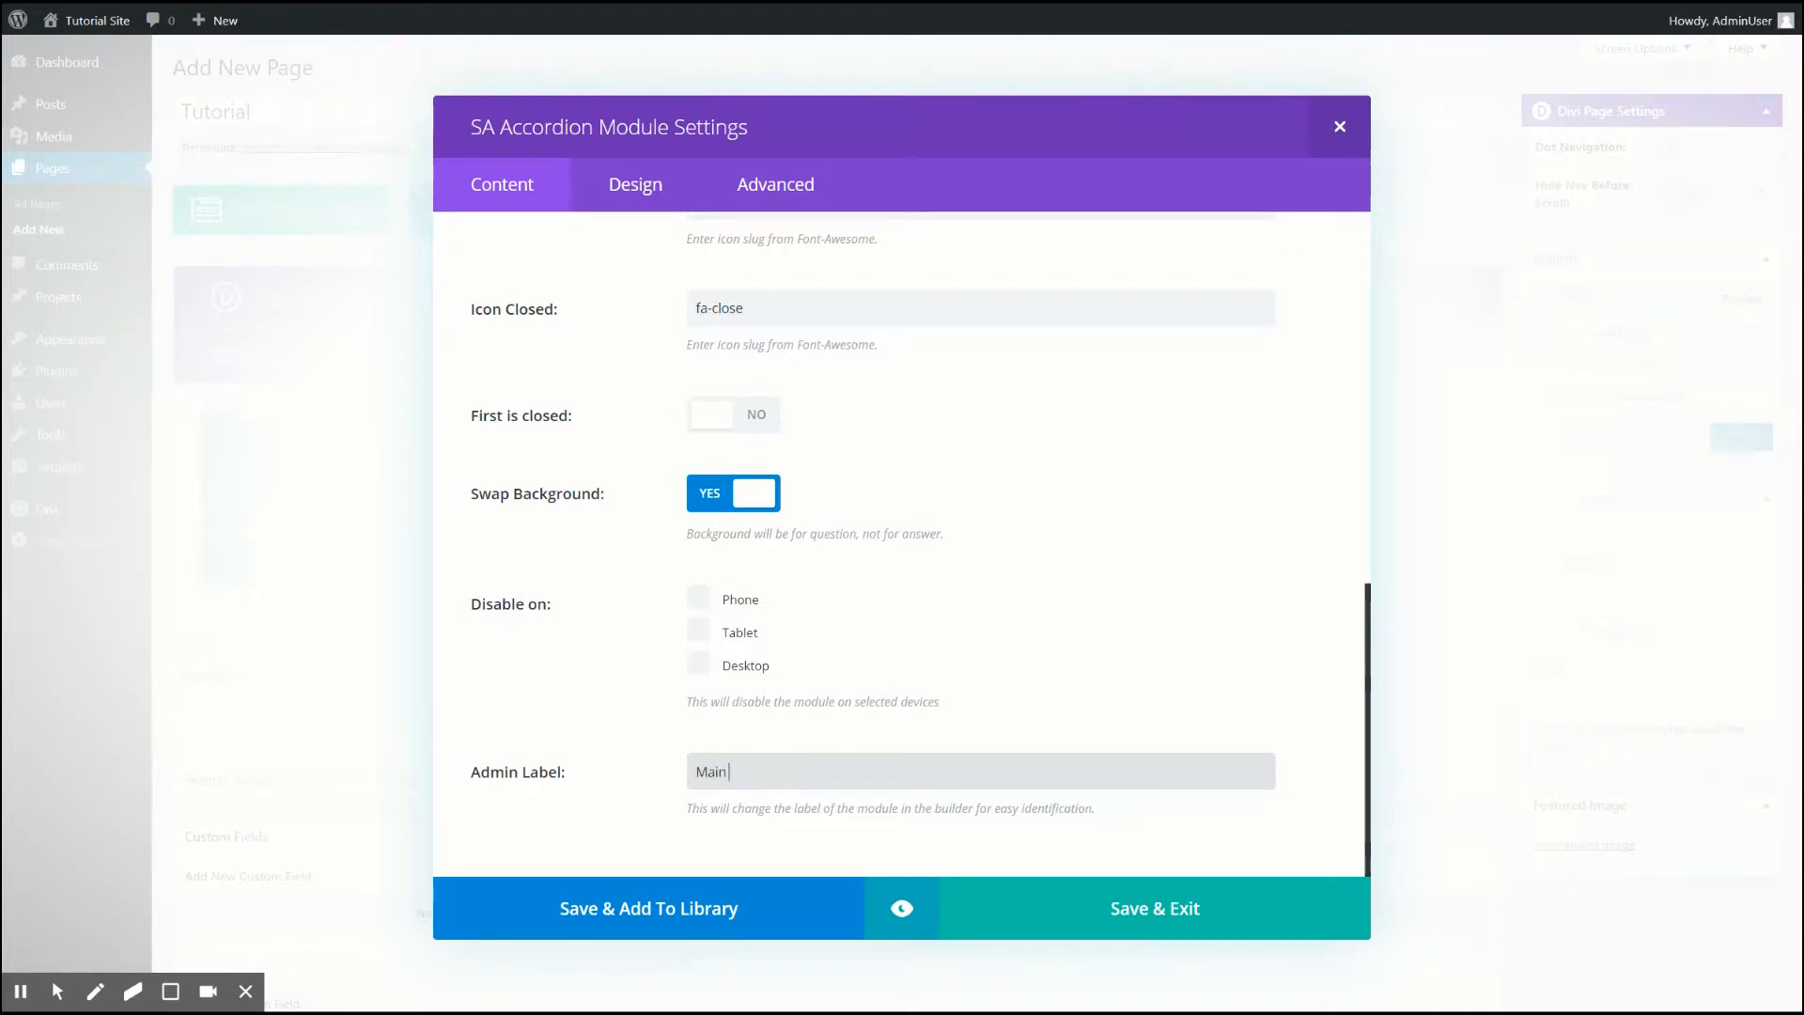
pyautogui.write(' Services Toggle')
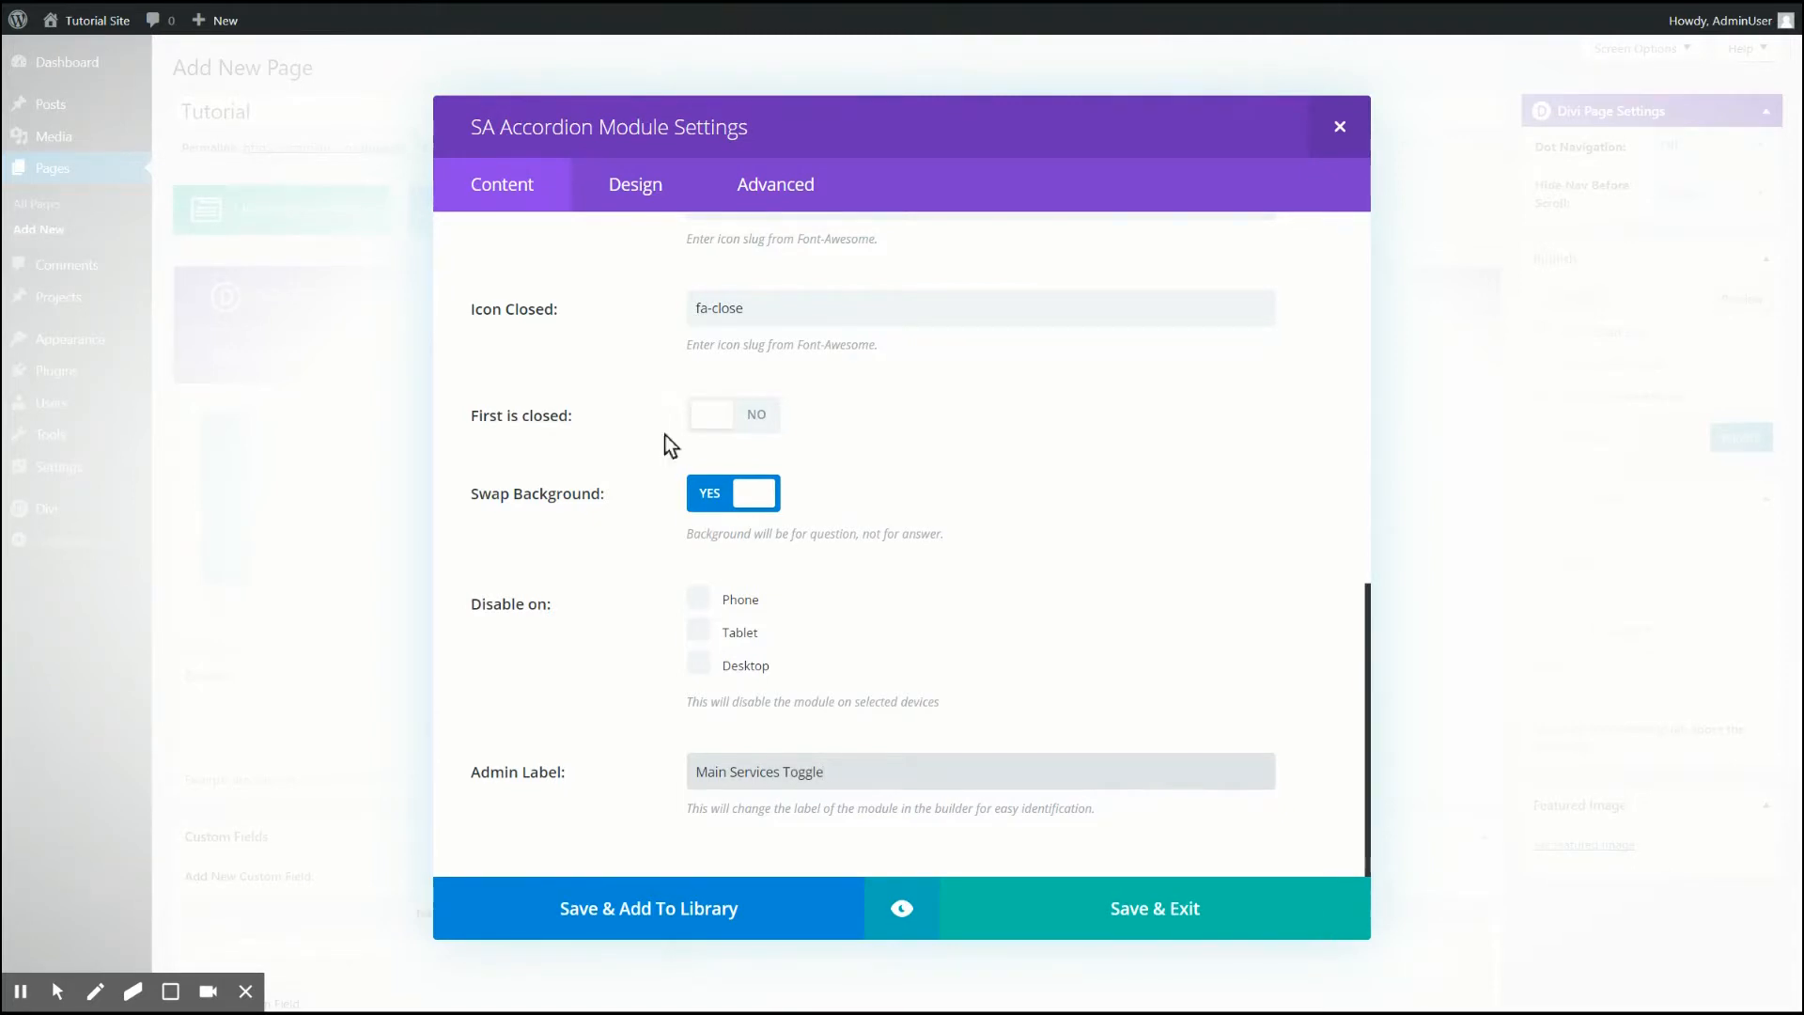
pyautogui.click(761, 503)
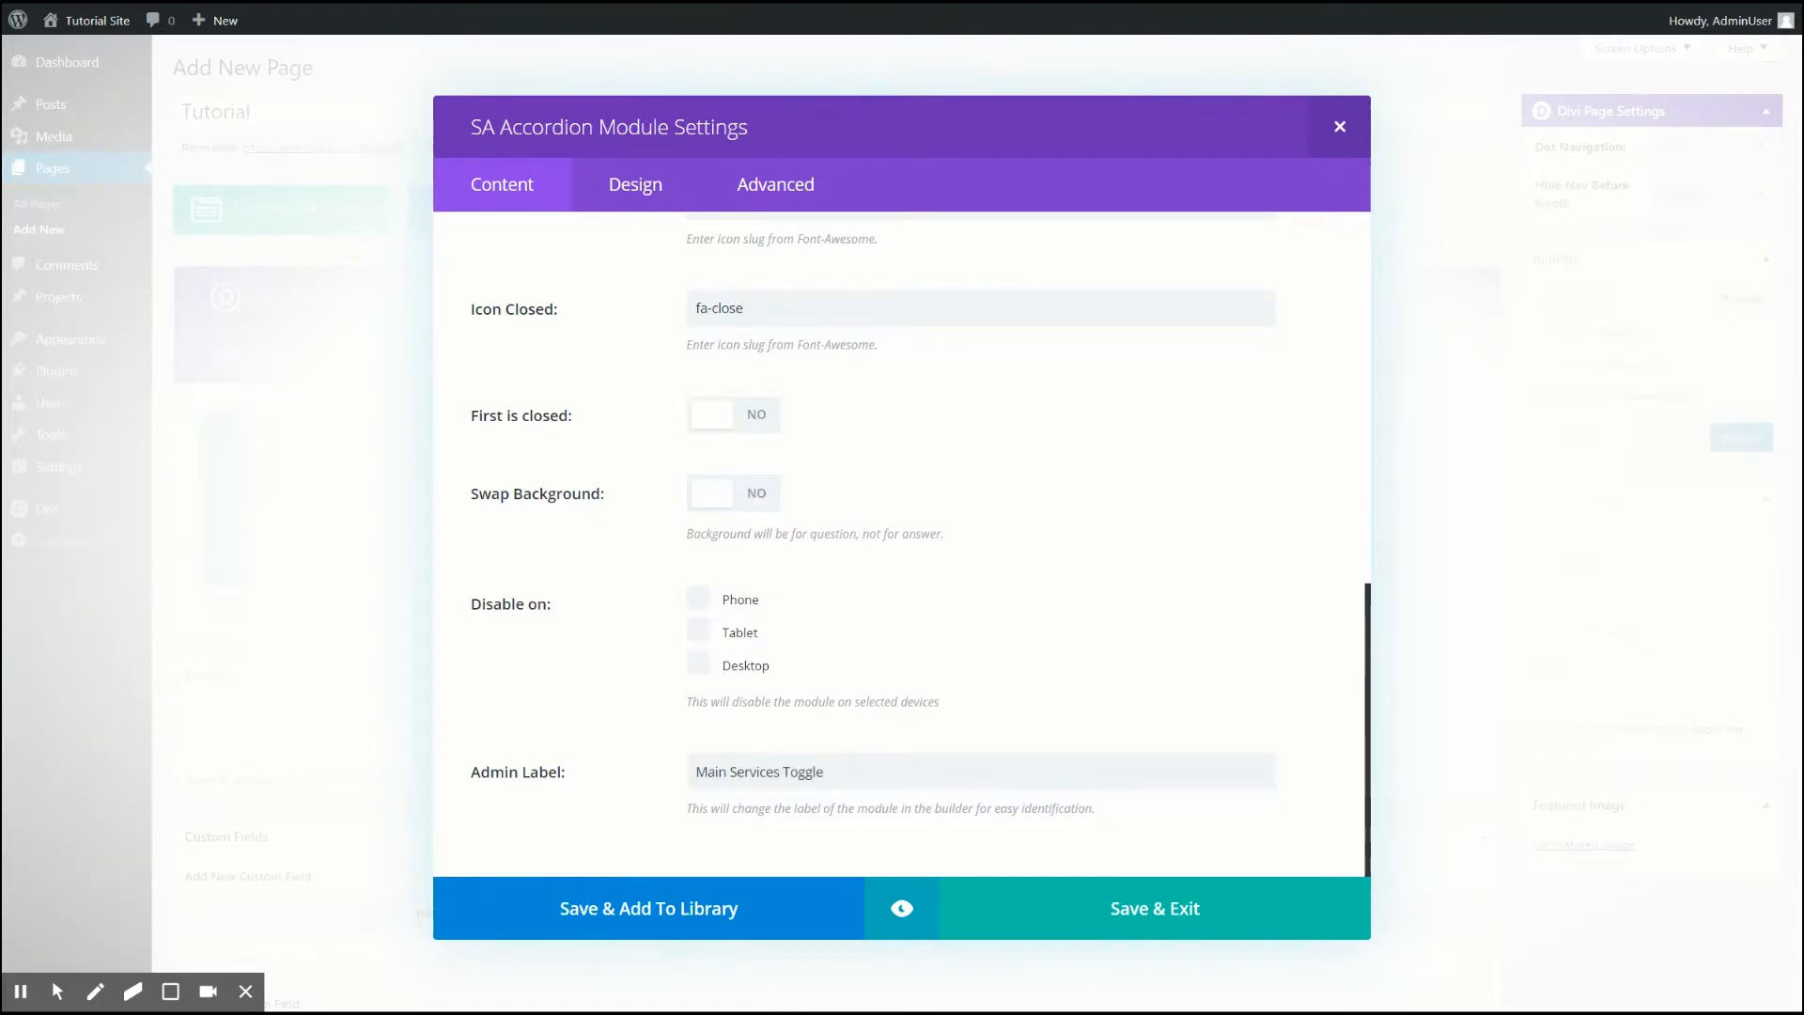
# - Open the settings of Toggle 1 and add a solid background color to it
pyautogui.scroll(6, 902, 545)
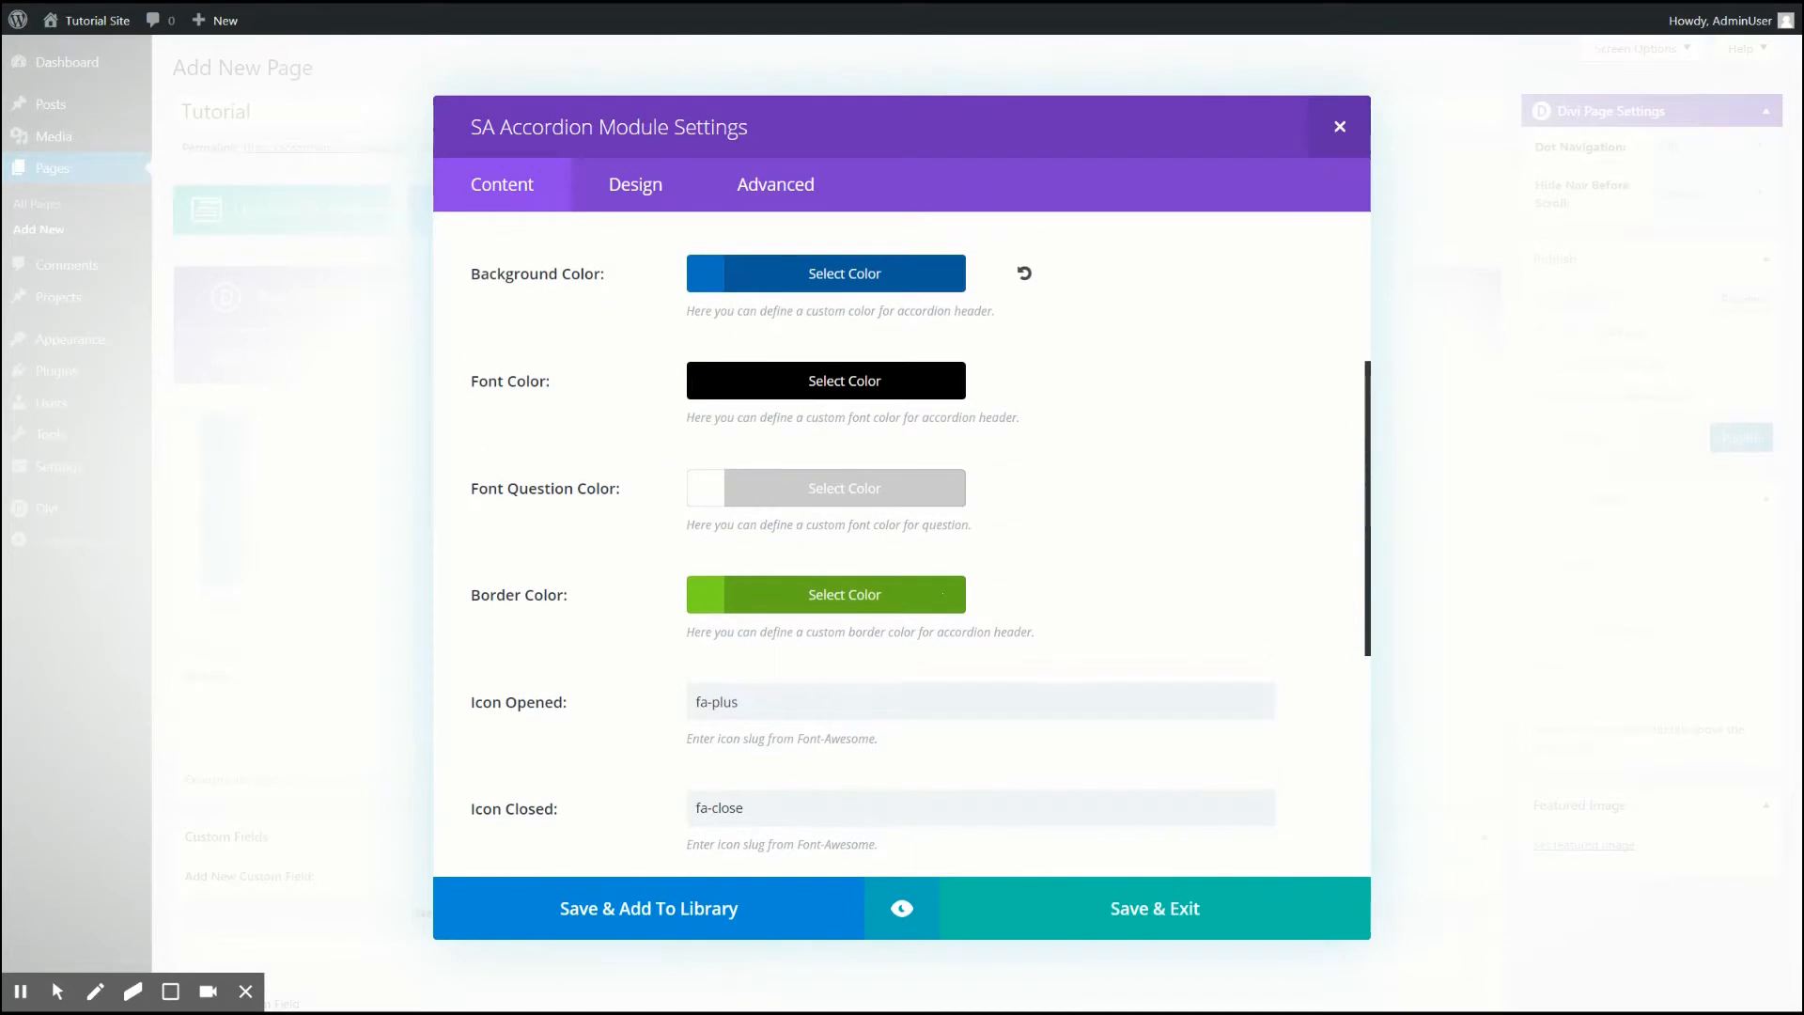
pyautogui.scroll(3, 902, 545)
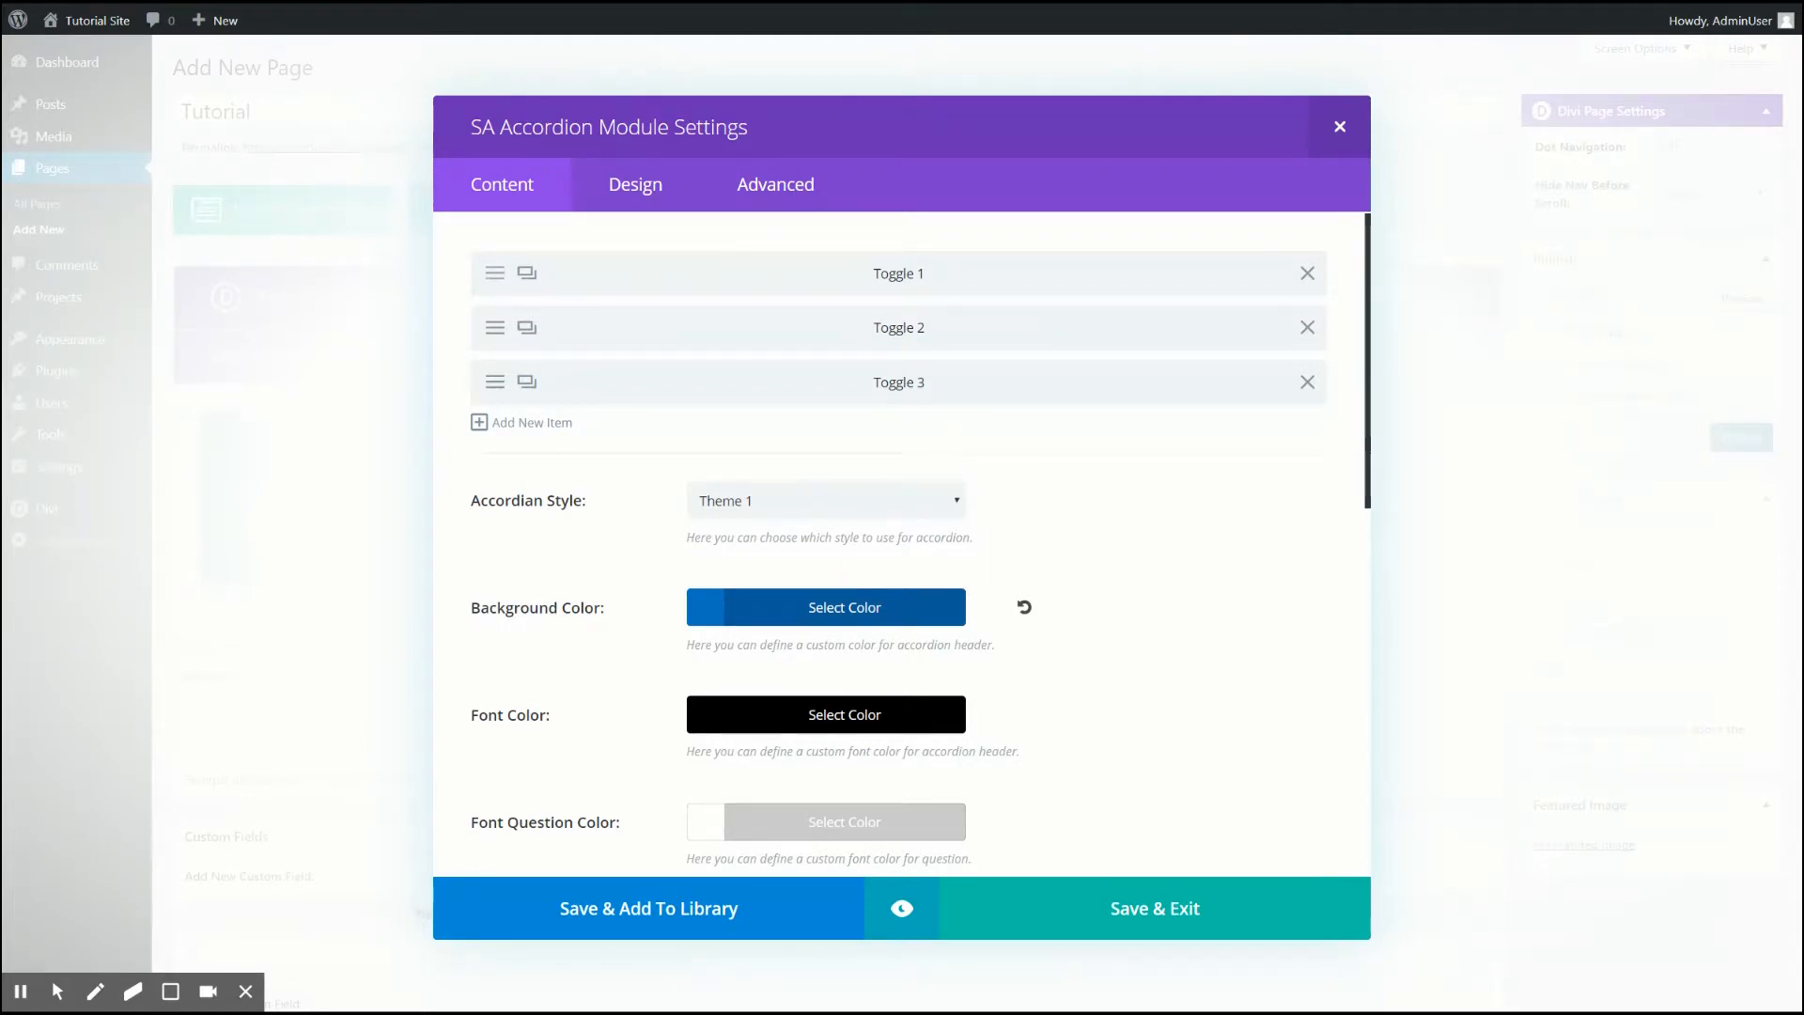
pyautogui.click(495, 276)
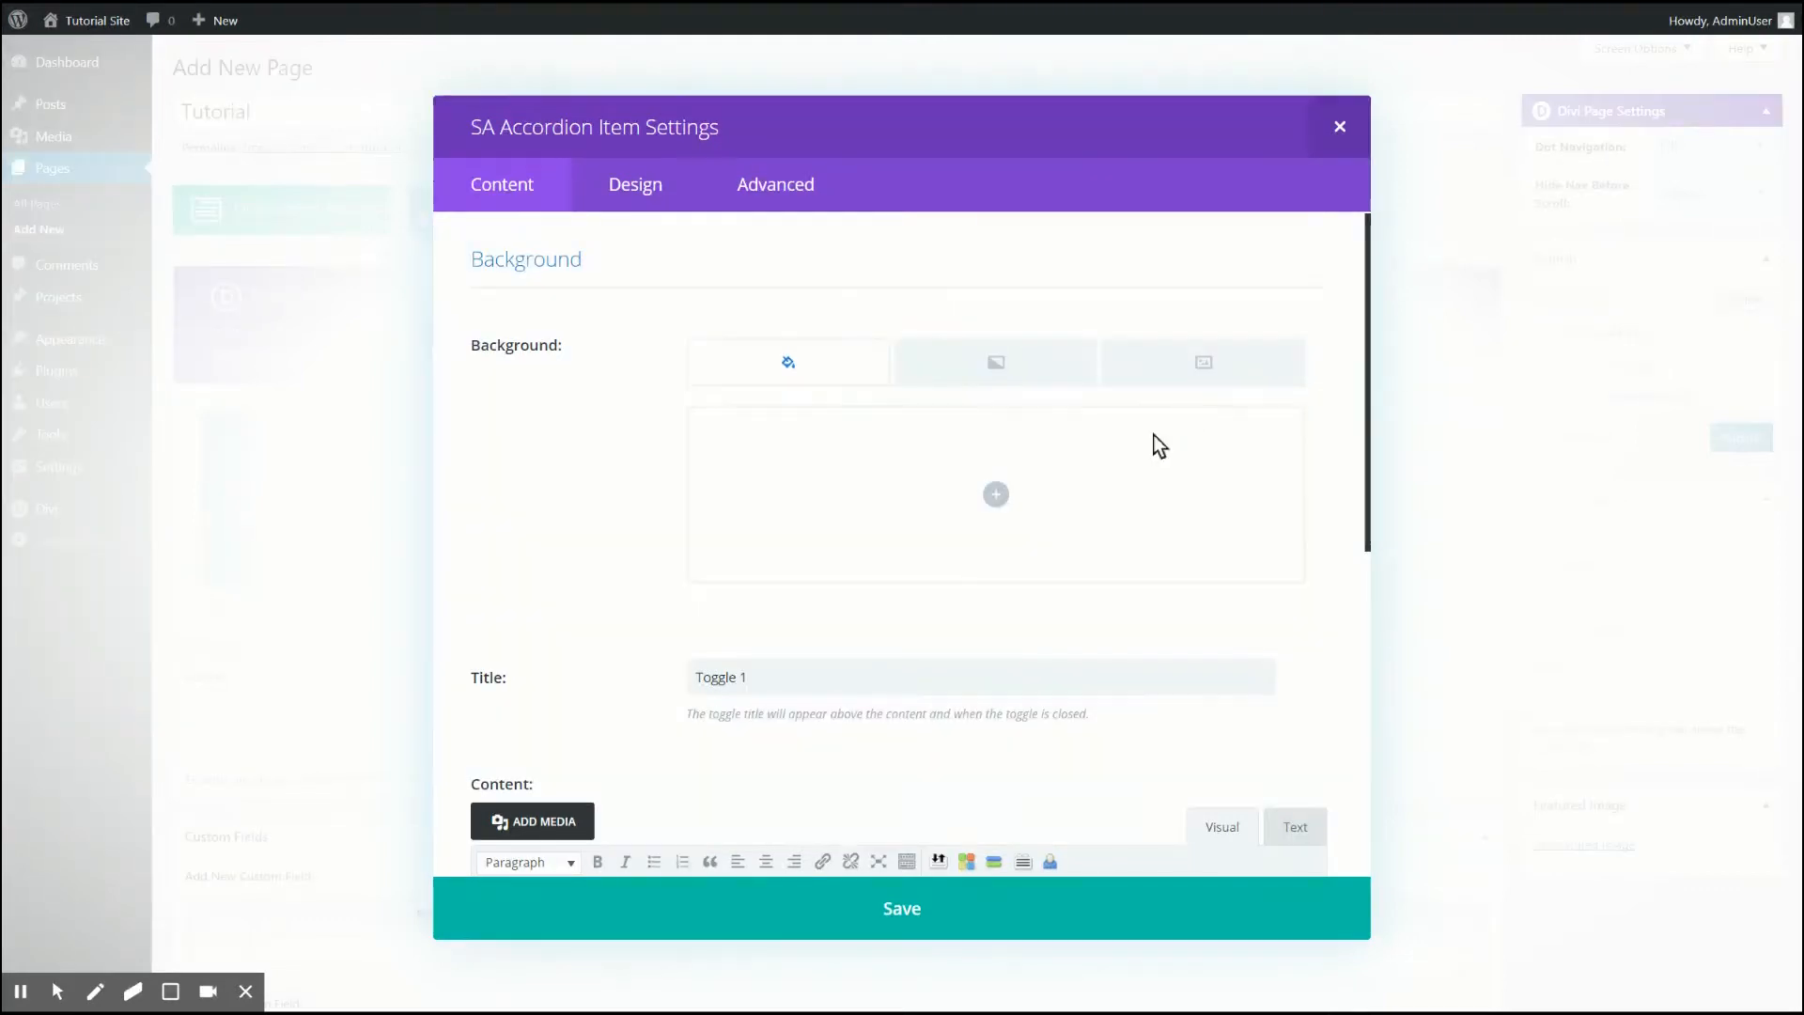
pyautogui.click(997, 495)
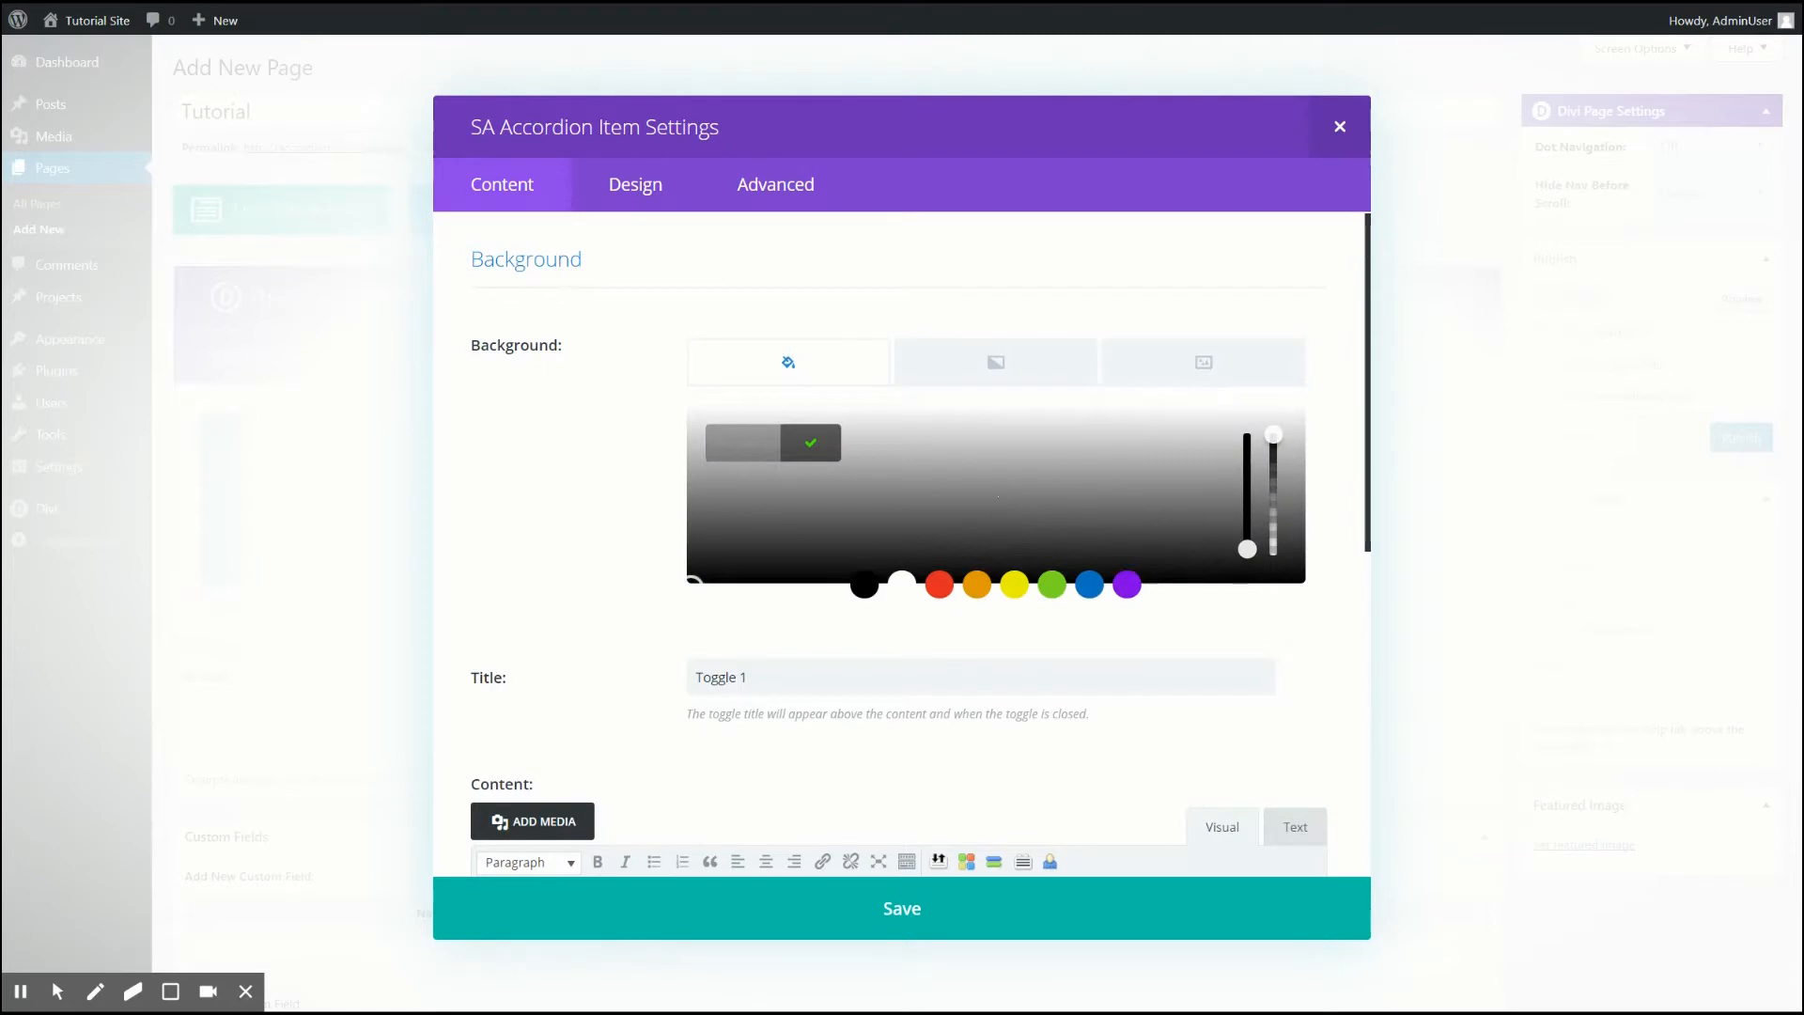
# - Try several blue shades for Toggle 1's background, starting from the blue preset and adjusting hue, saturation and opacity
pyautogui.click(1089, 584)
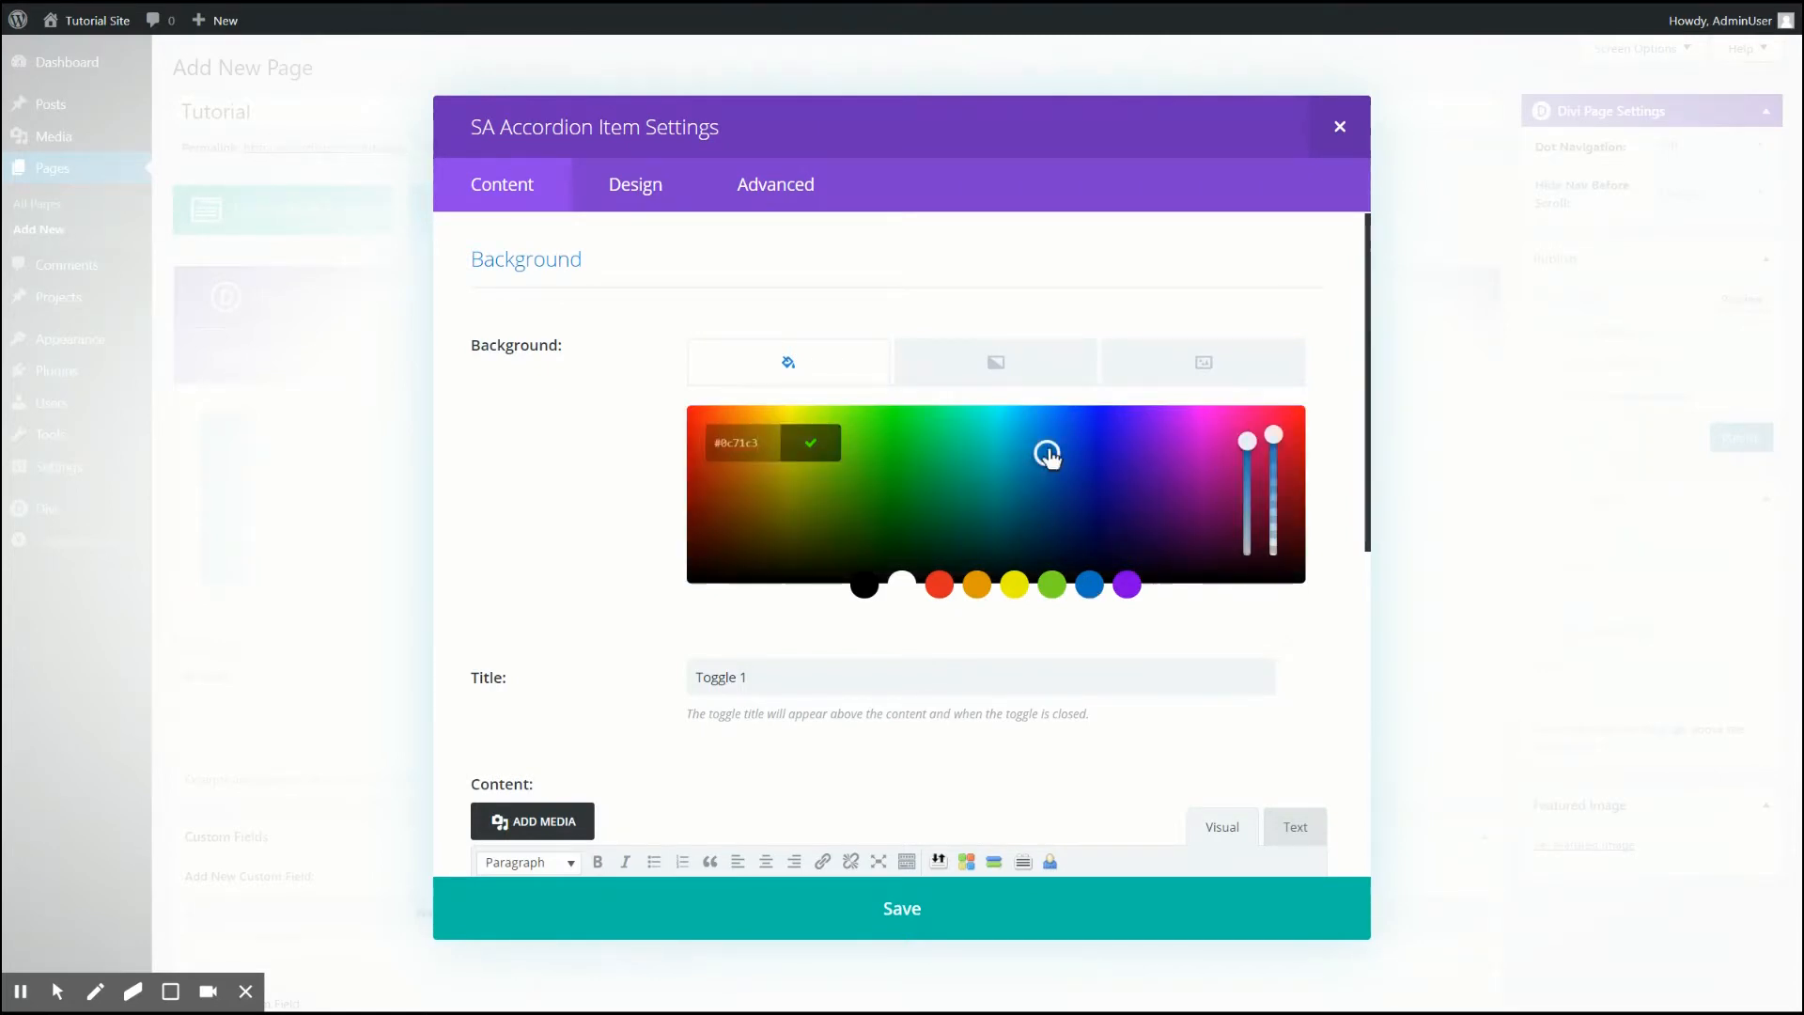
pyautogui.moveTo(978, 499)
pyautogui.mouseDown()
pyautogui.moveTo(871, 499)
pyautogui.moveTo(994, 451)
pyautogui.moveTo(1160, 479)
pyautogui.moveTo(1003, 495)
pyautogui.moveTo(1051, 459)
pyautogui.mouseUp()
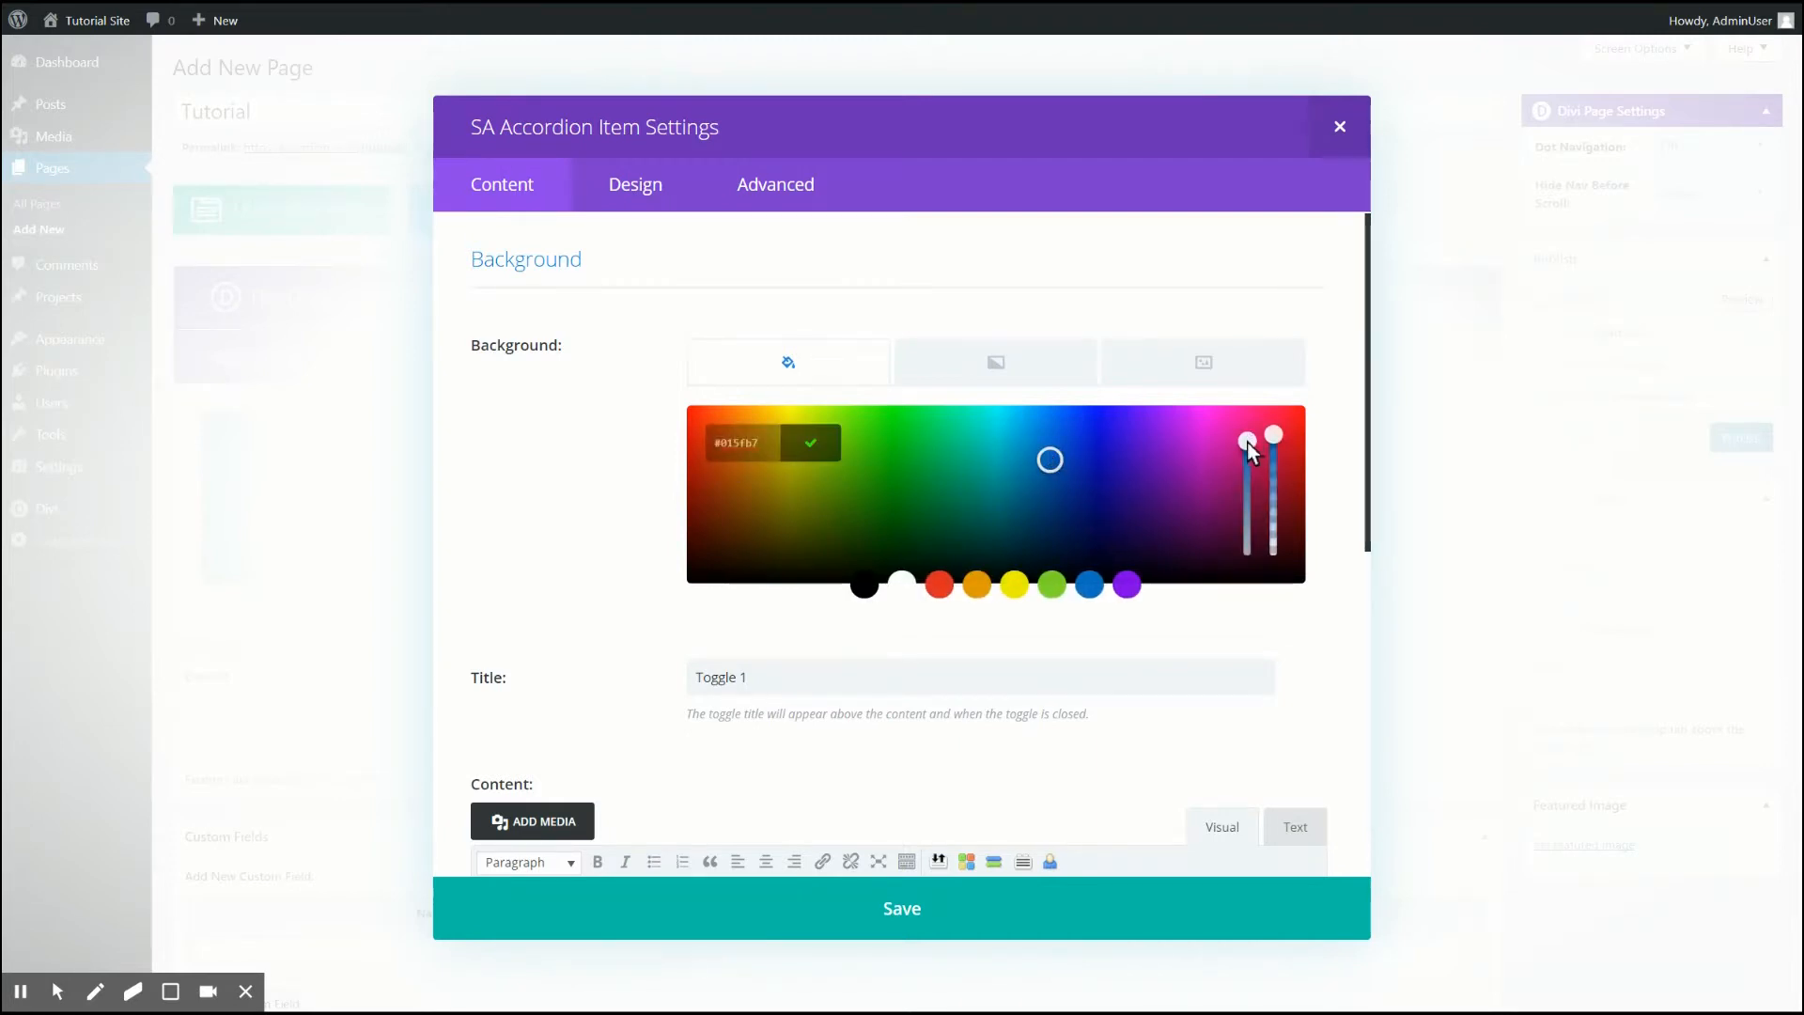
pyautogui.moveTo(1248, 441)
pyautogui.mouseDown()
pyautogui.moveTo(1246, 493)
pyautogui.moveTo(1247, 434)
pyautogui.mouseUp()
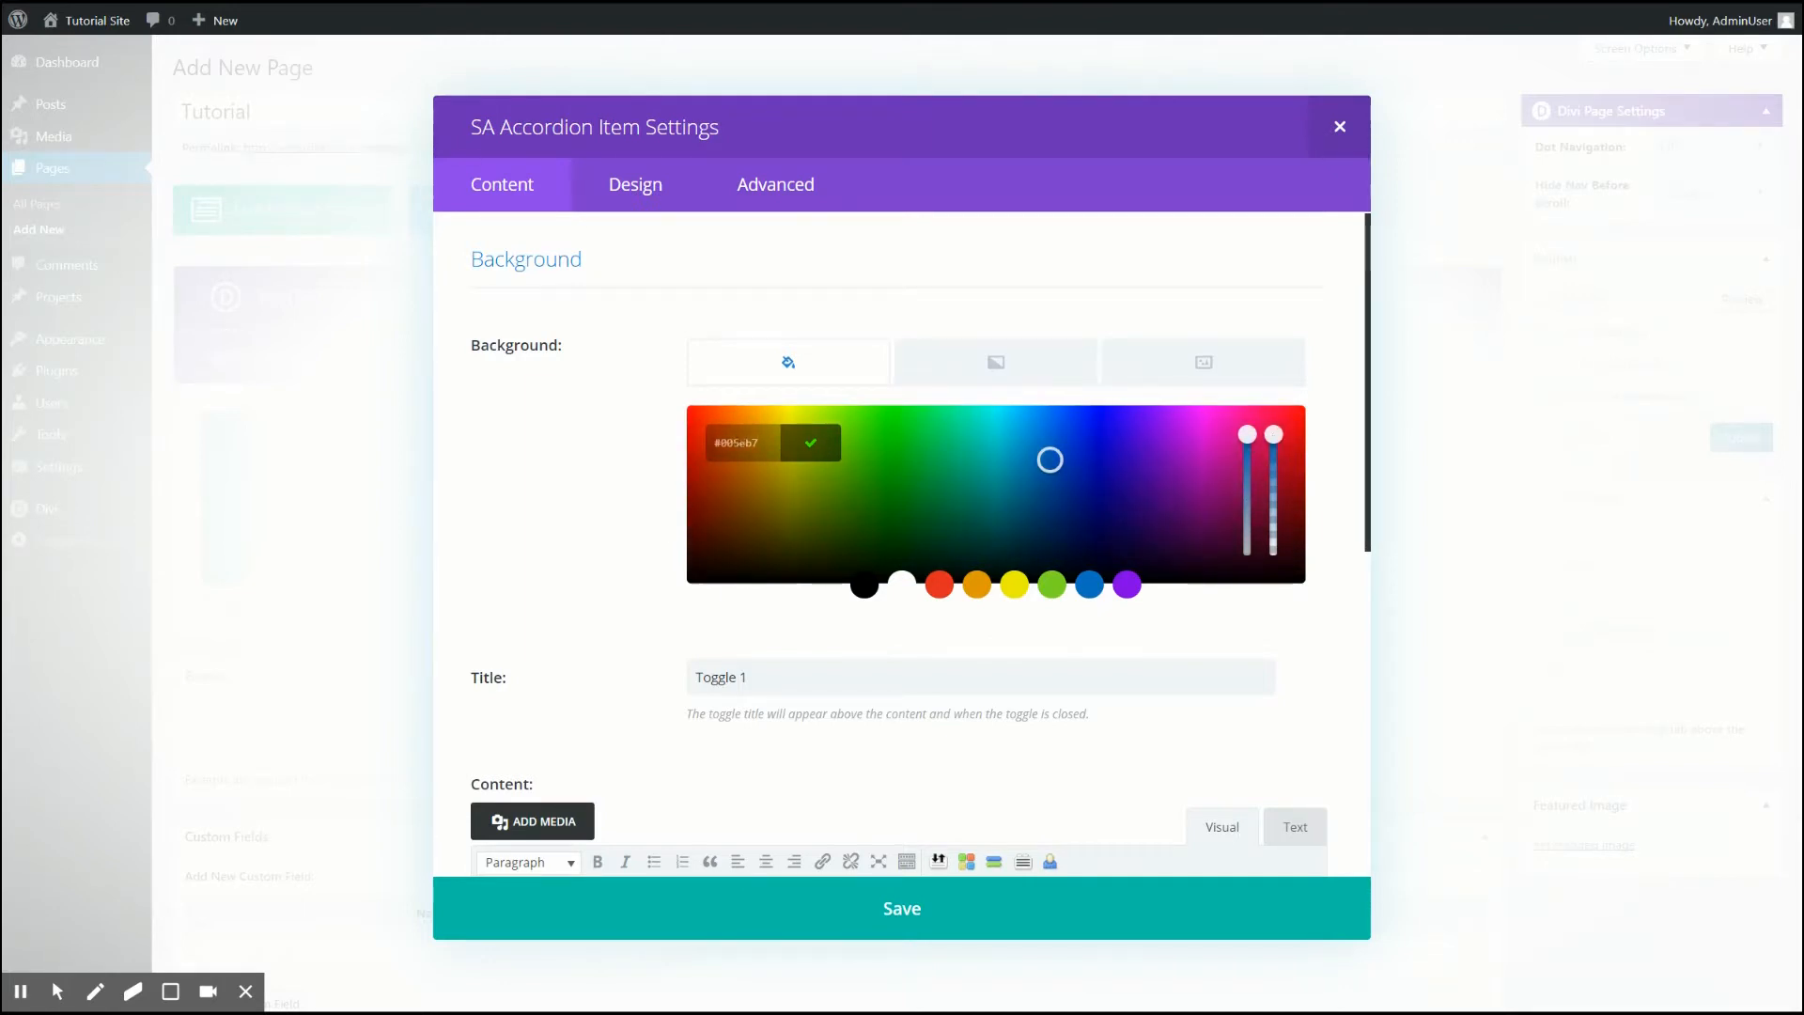
pyautogui.moveTo(1274, 437); pyautogui.dragTo(1291, 405)
pyautogui.click(933, 481)
# - Set Toggle 1's background color to #2e22ff, apply it and save the accordion item
pyautogui.doubleClick(722, 442)
pyautogui.write('2e22ff')
pyautogui.click(810, 442)
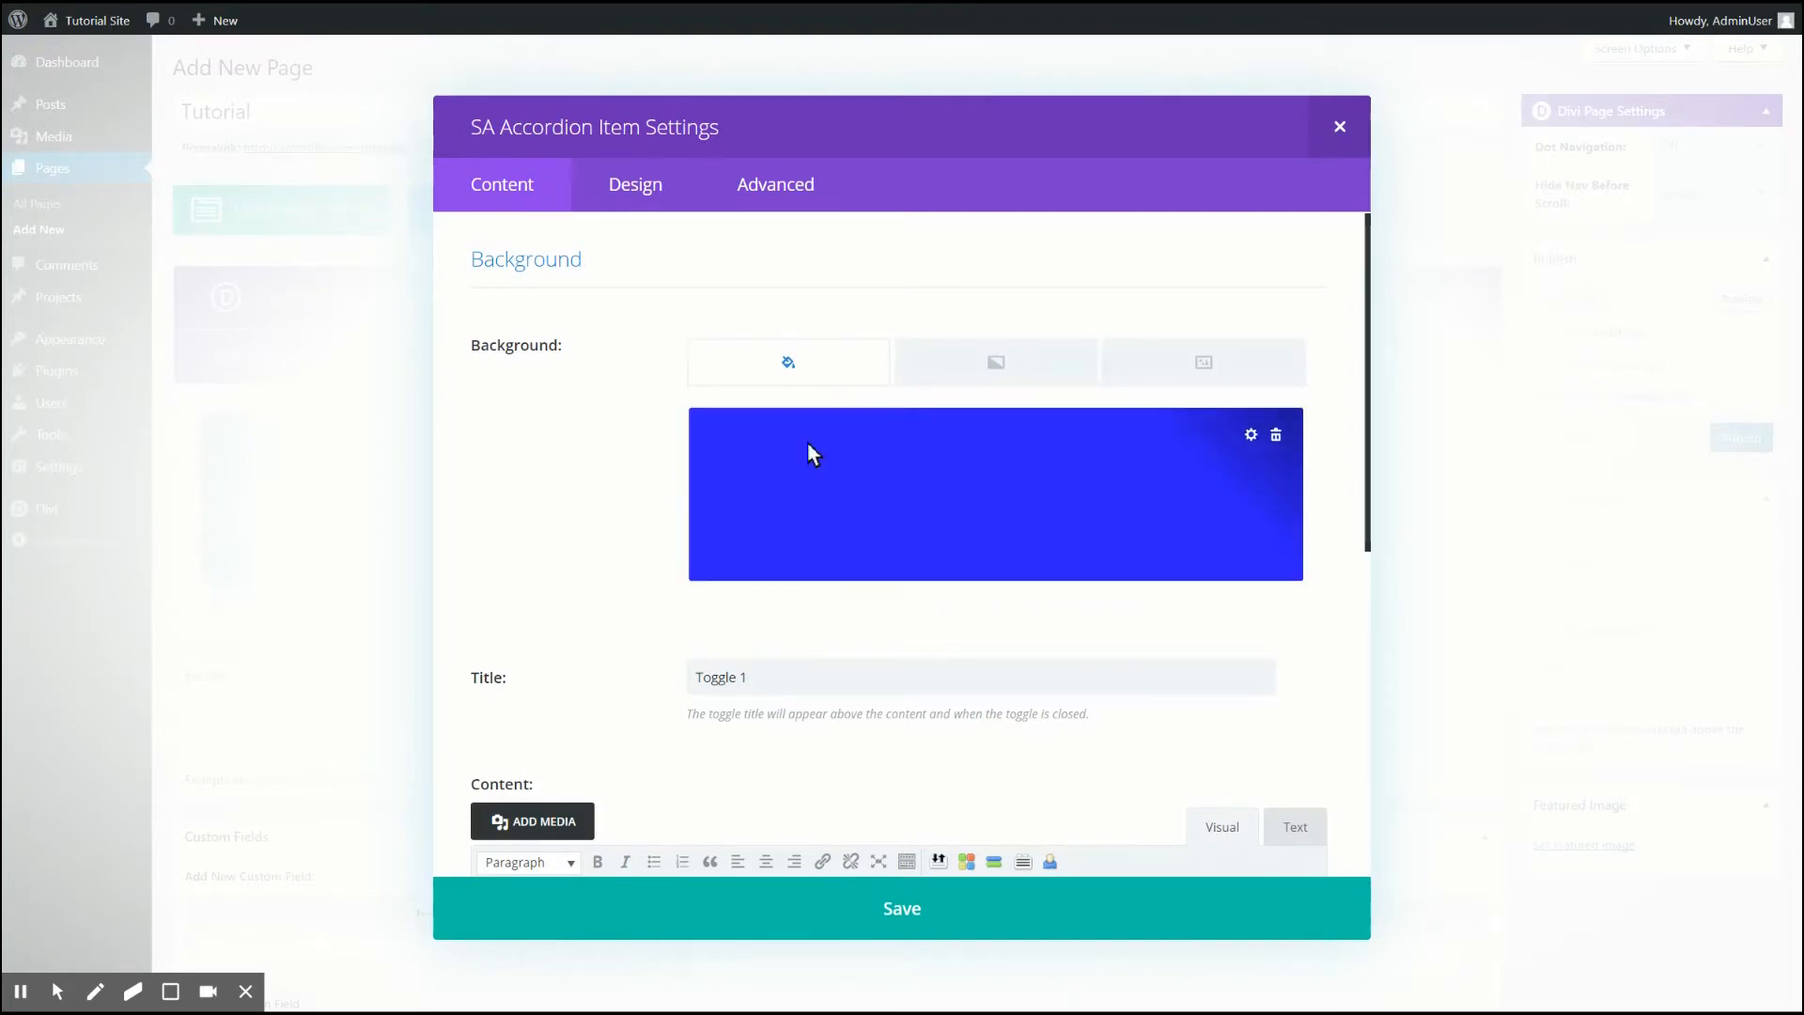
pyautogui.click(849, 906)
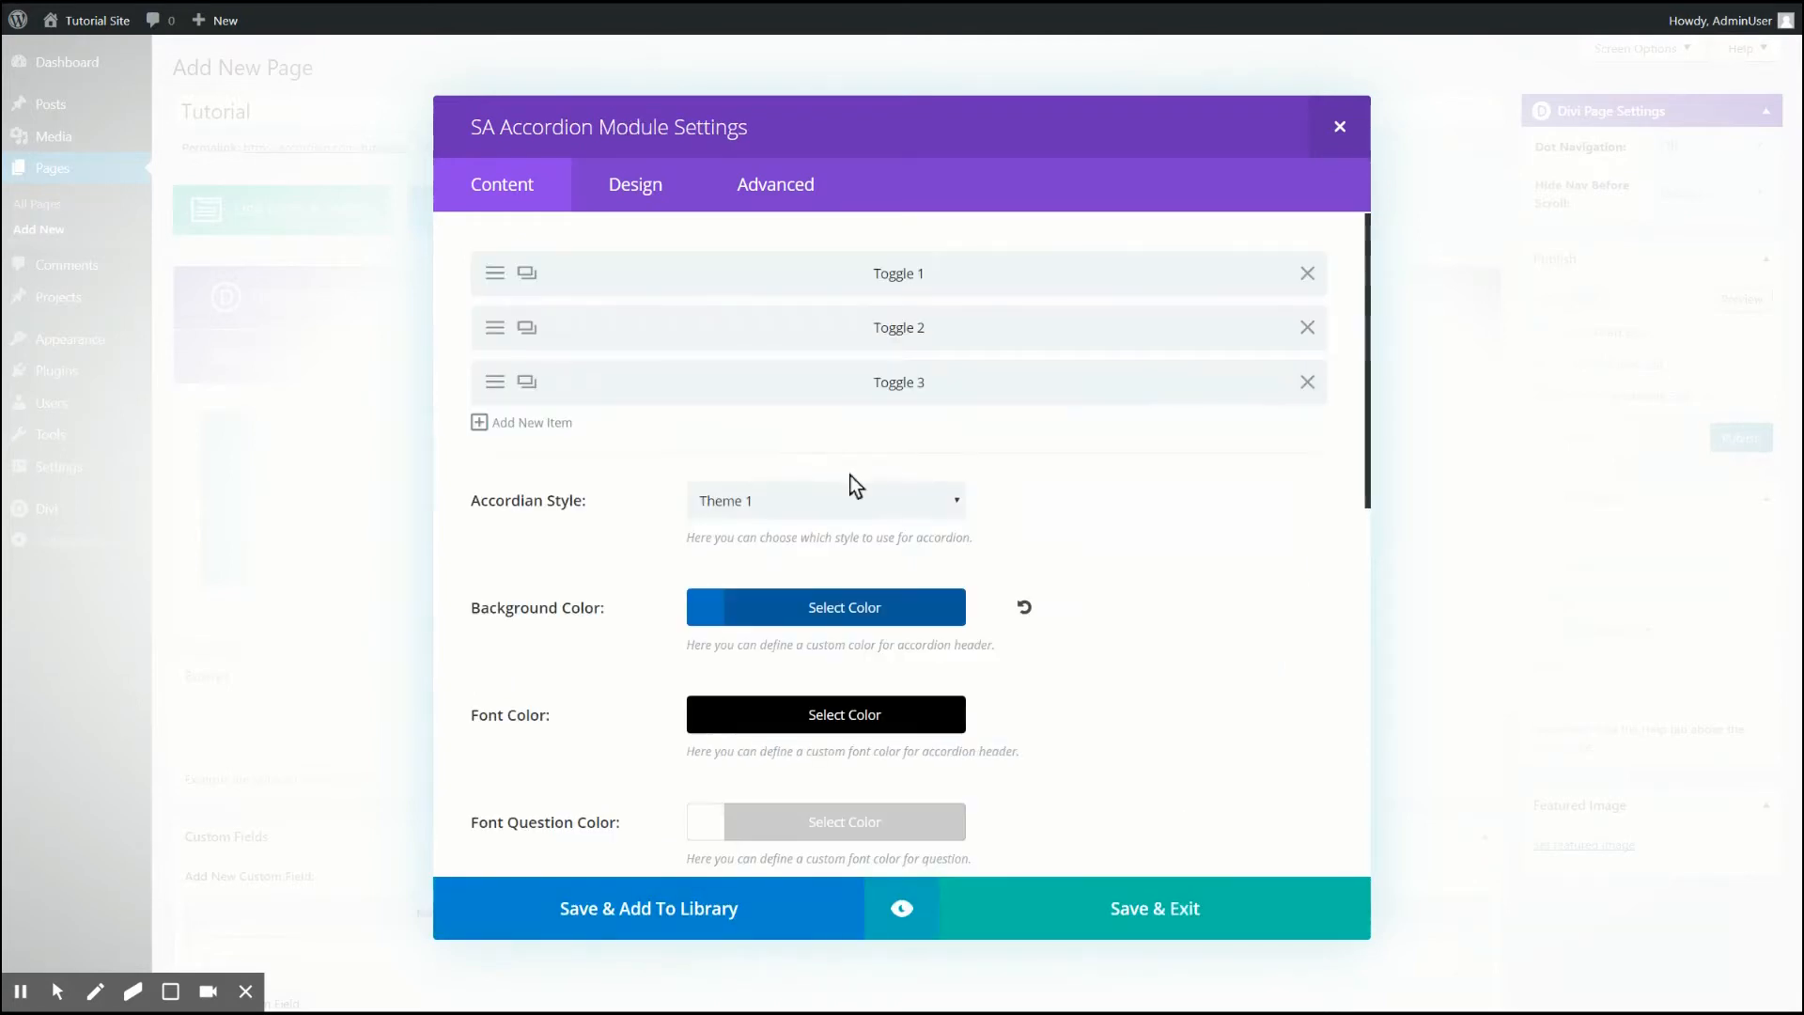
# - Give Toggle 2 a gradient background from preset red #e02b20 to preset orange #e09900
pyautogui.click(494, 326)
pyautogui.click(993, 362)
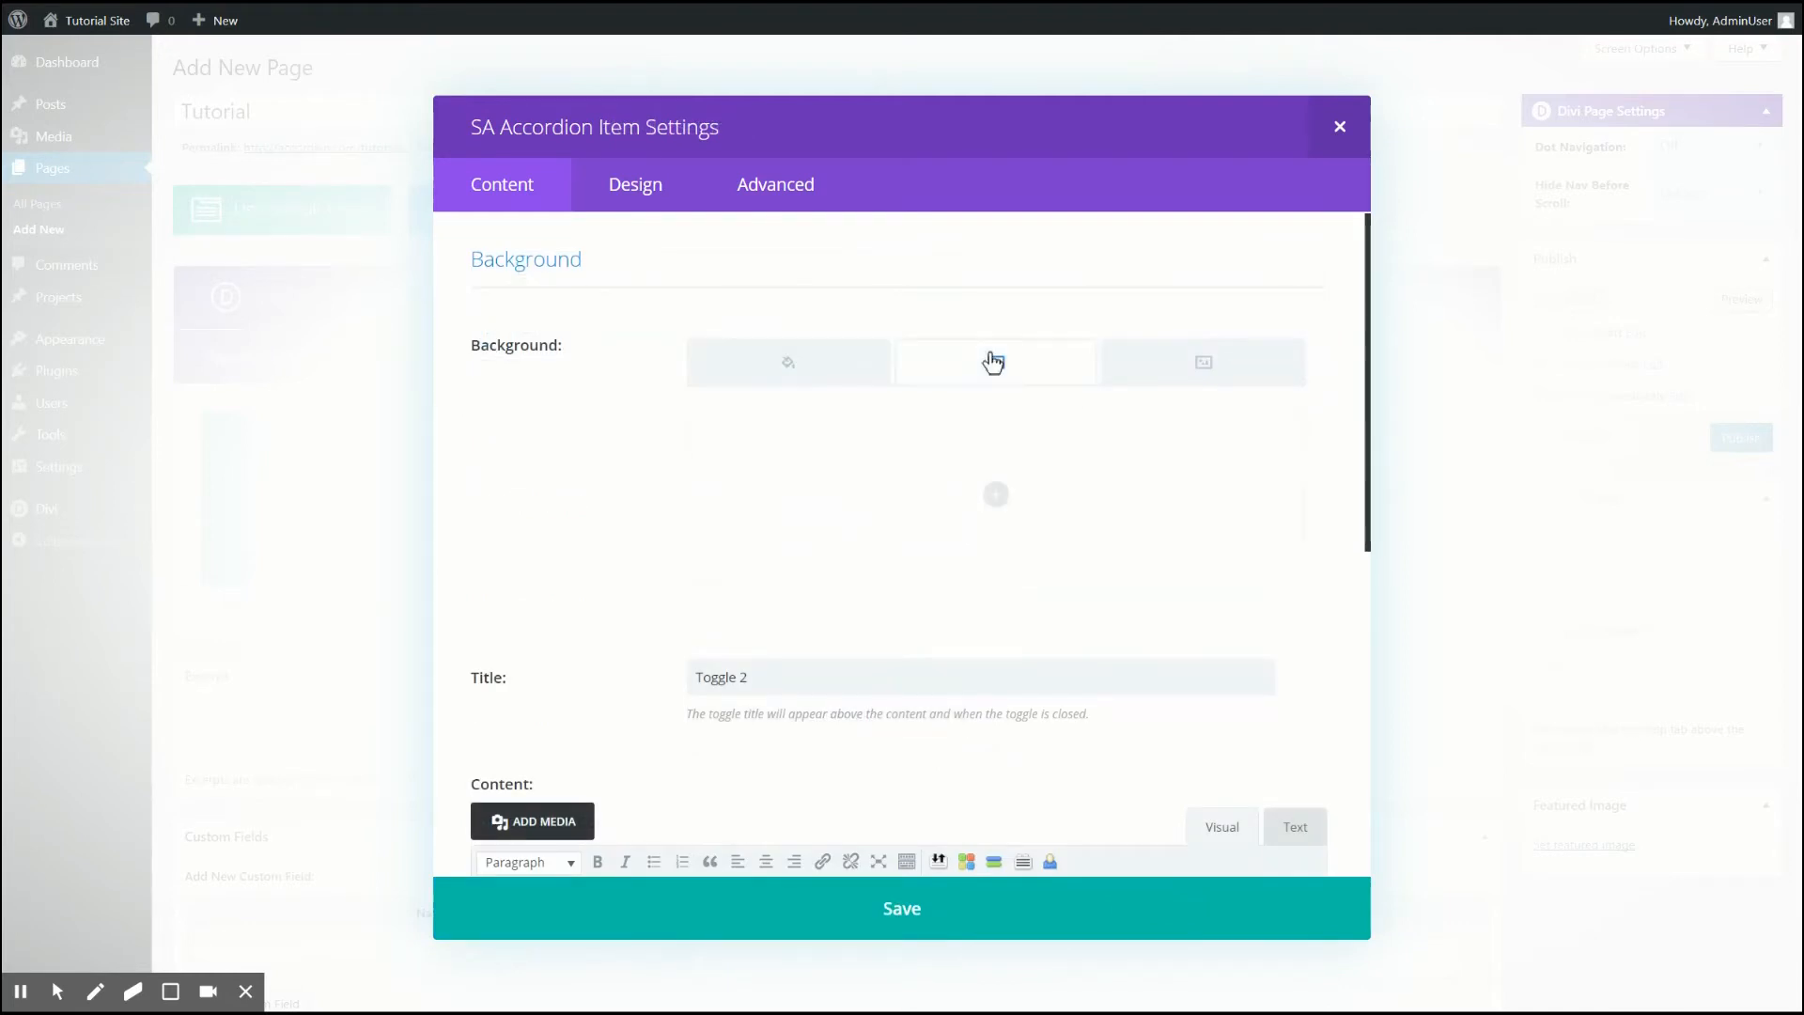
pyautogui.click(996, 493)
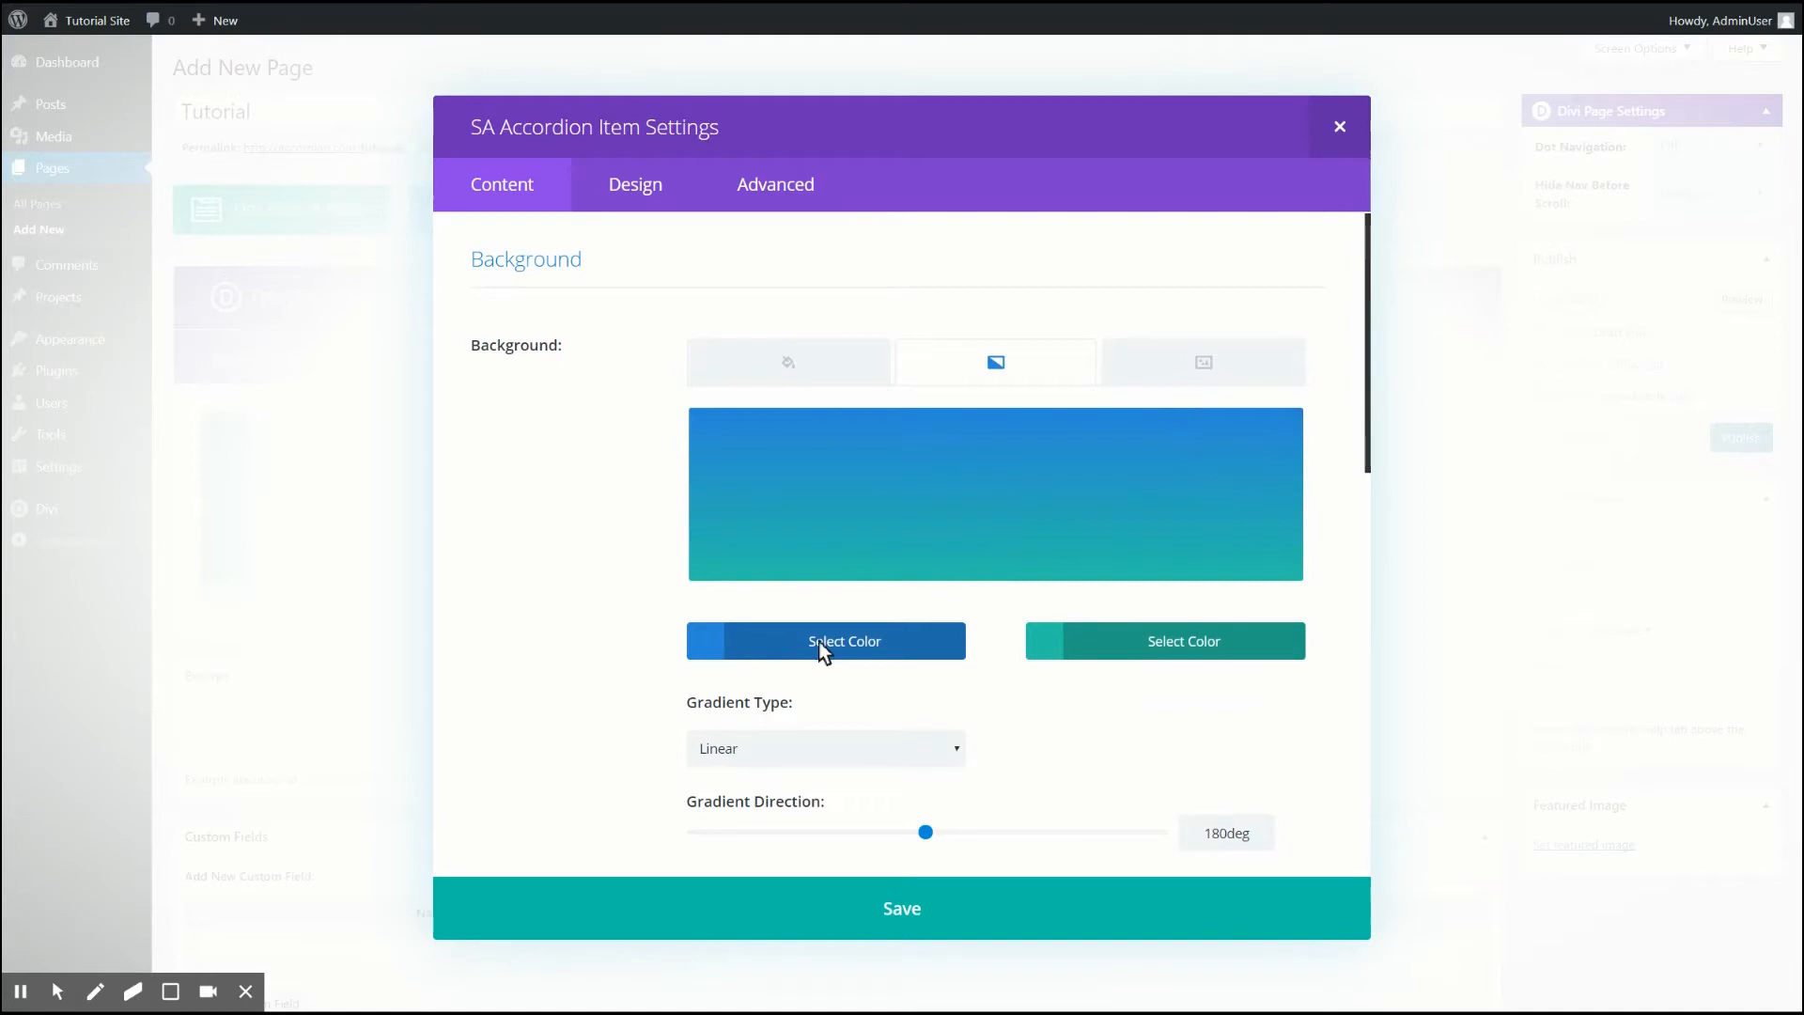
pyautogui.click(844, 646)
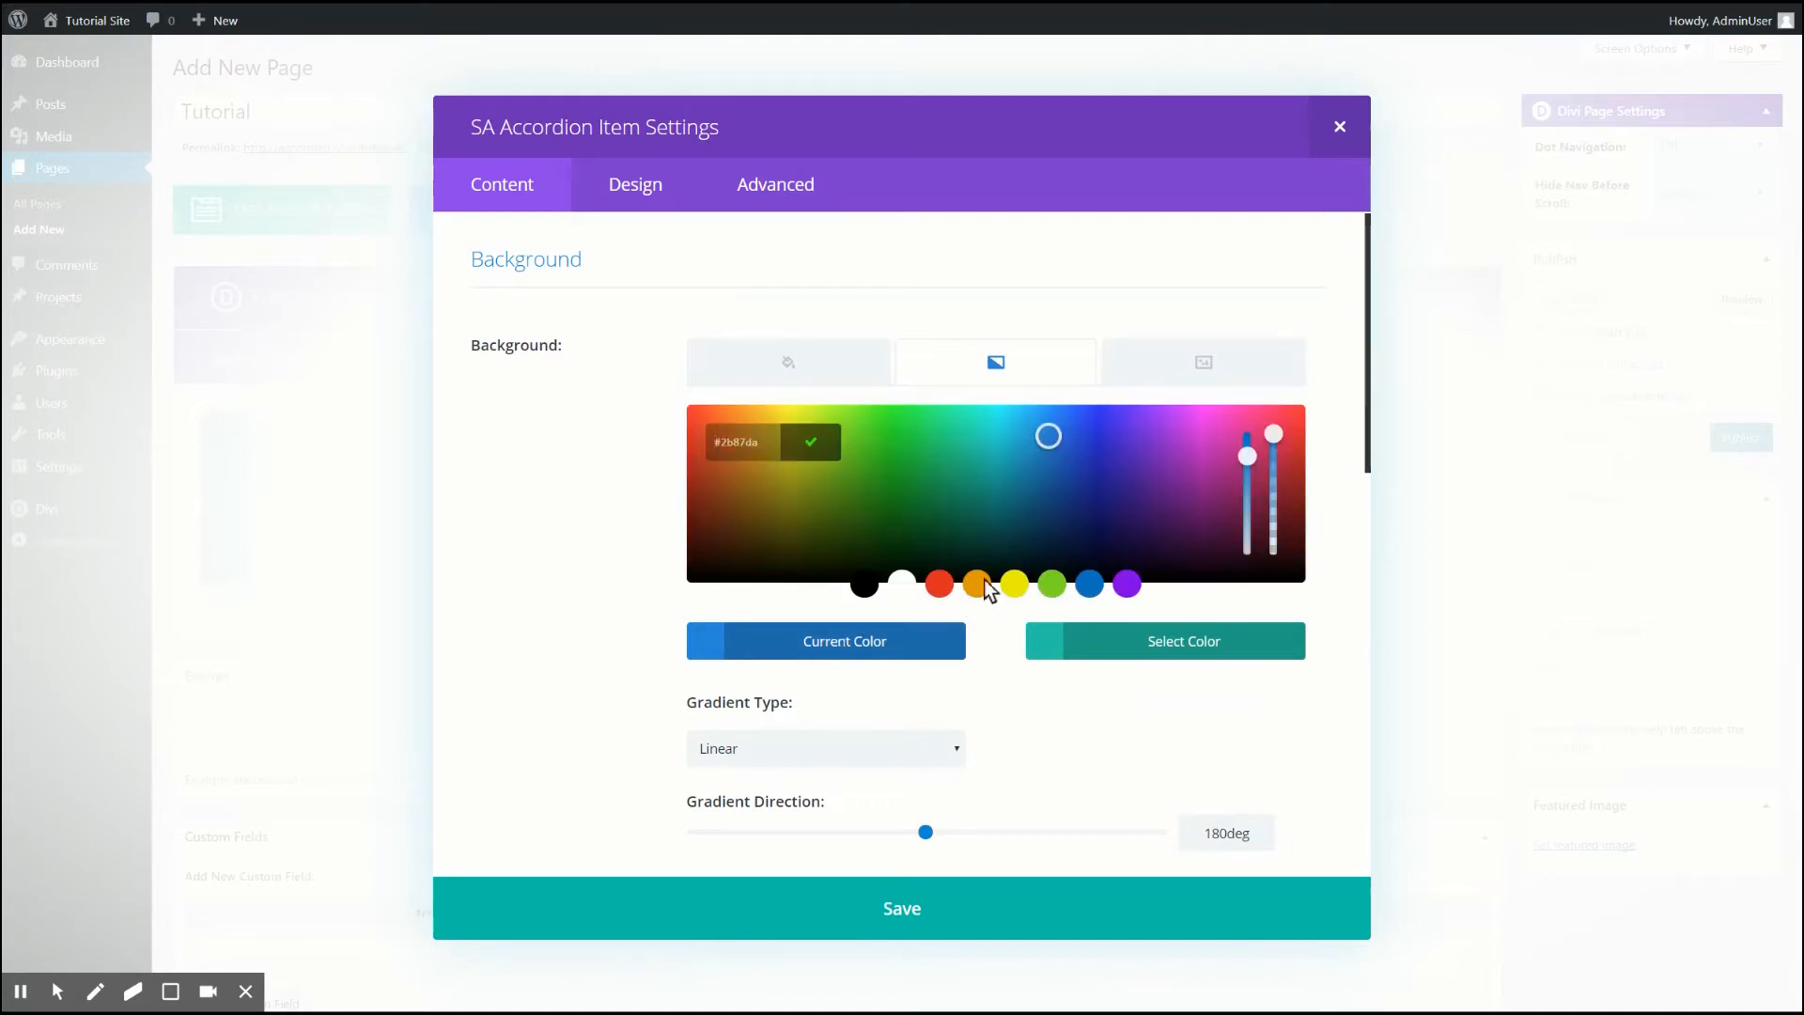
pyautogui.click(939, 584)
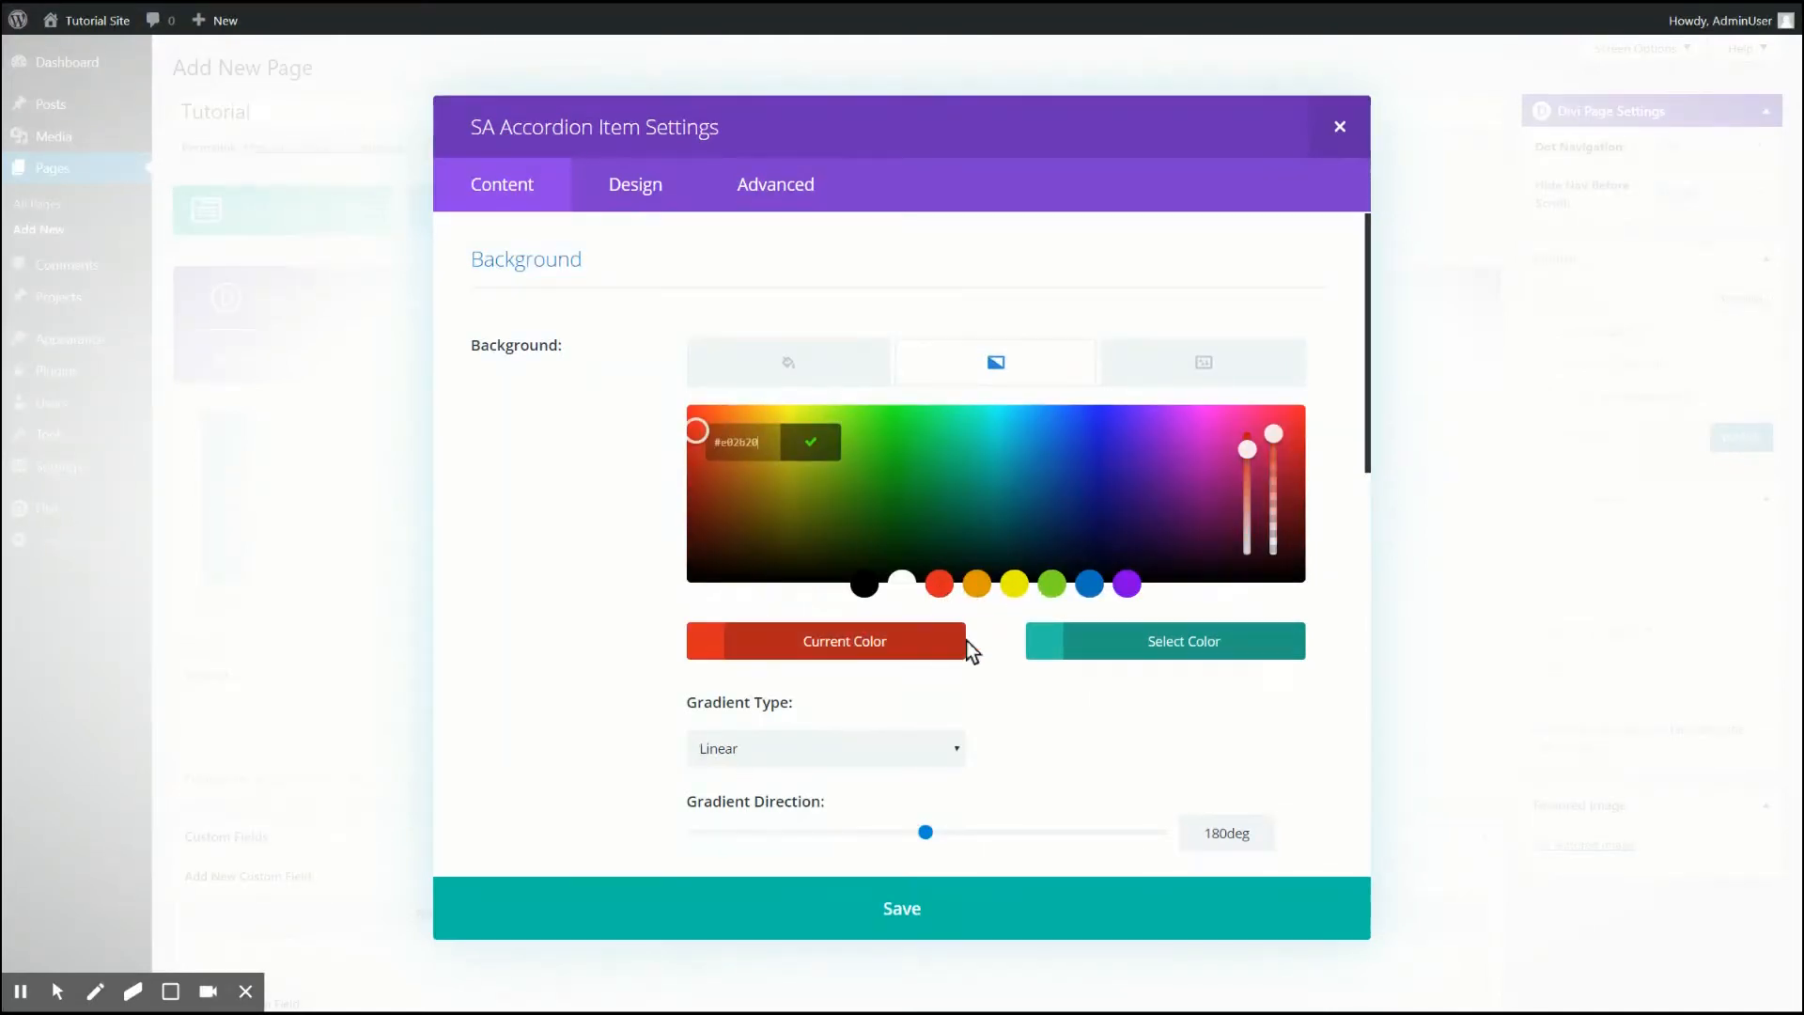
pyautogui.click(1113, 635)
pyautogui.click(977, 586)
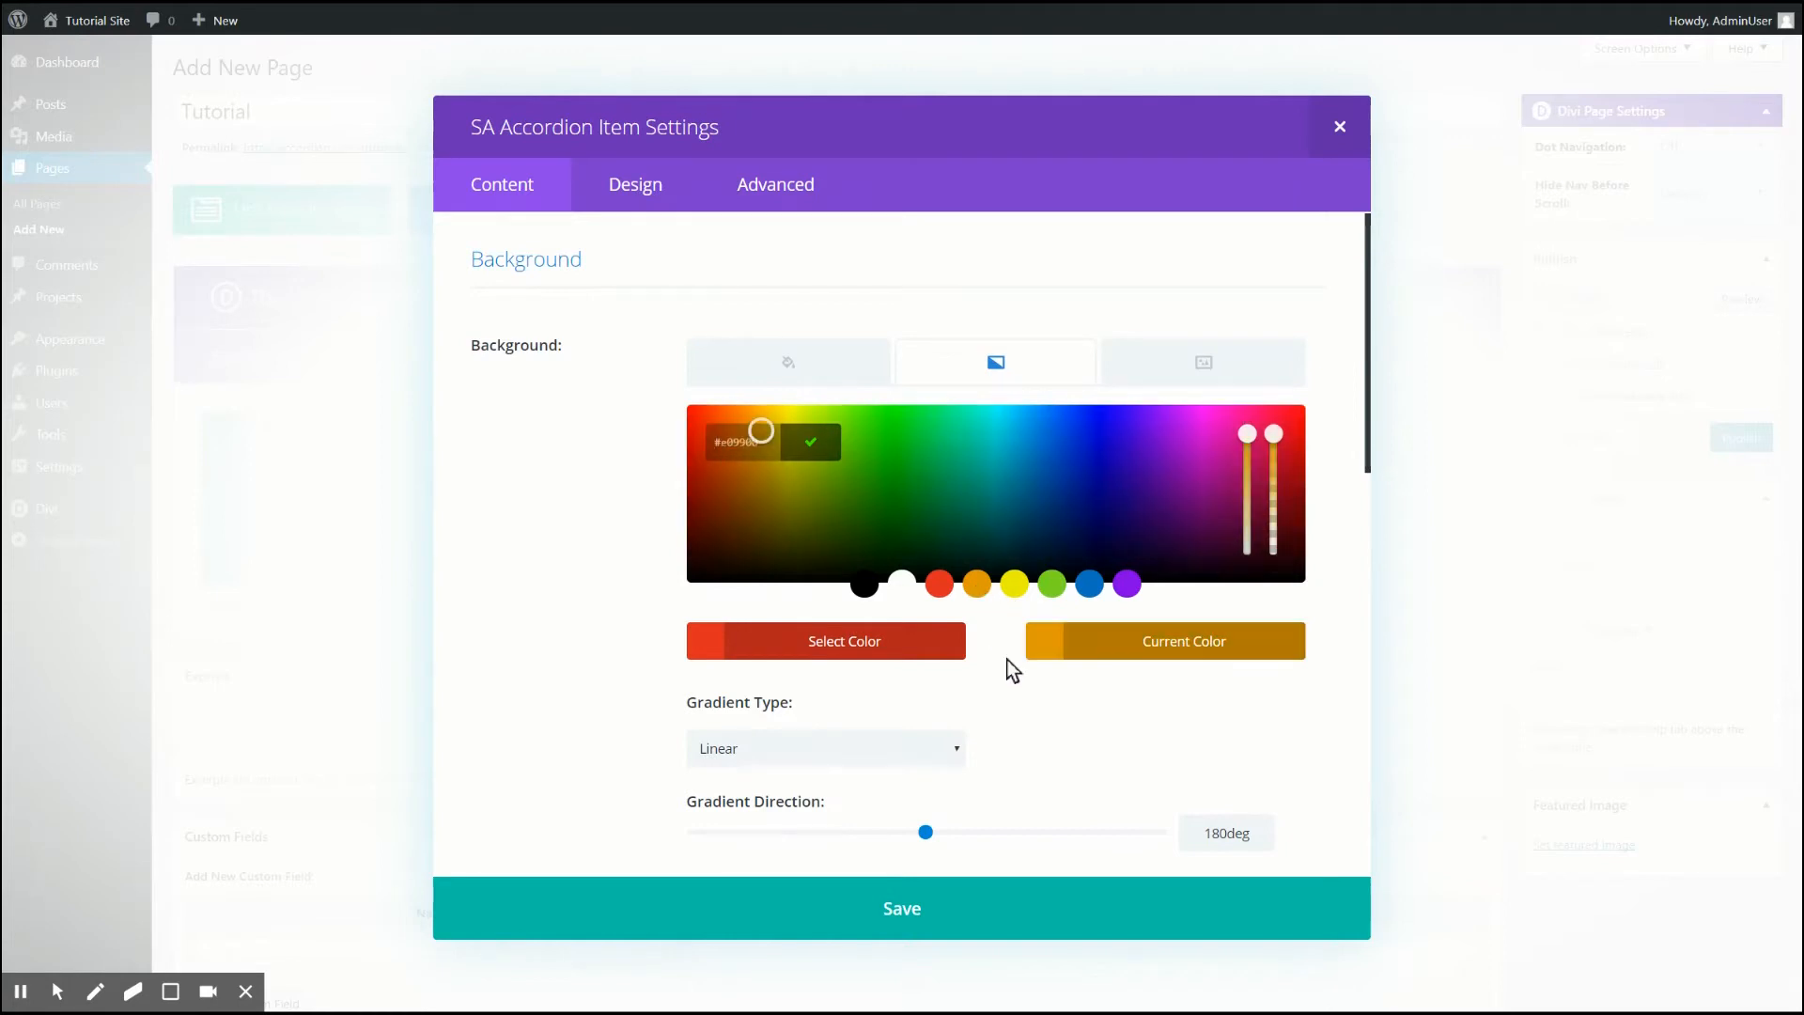
pyautogui.click(1032, 707)
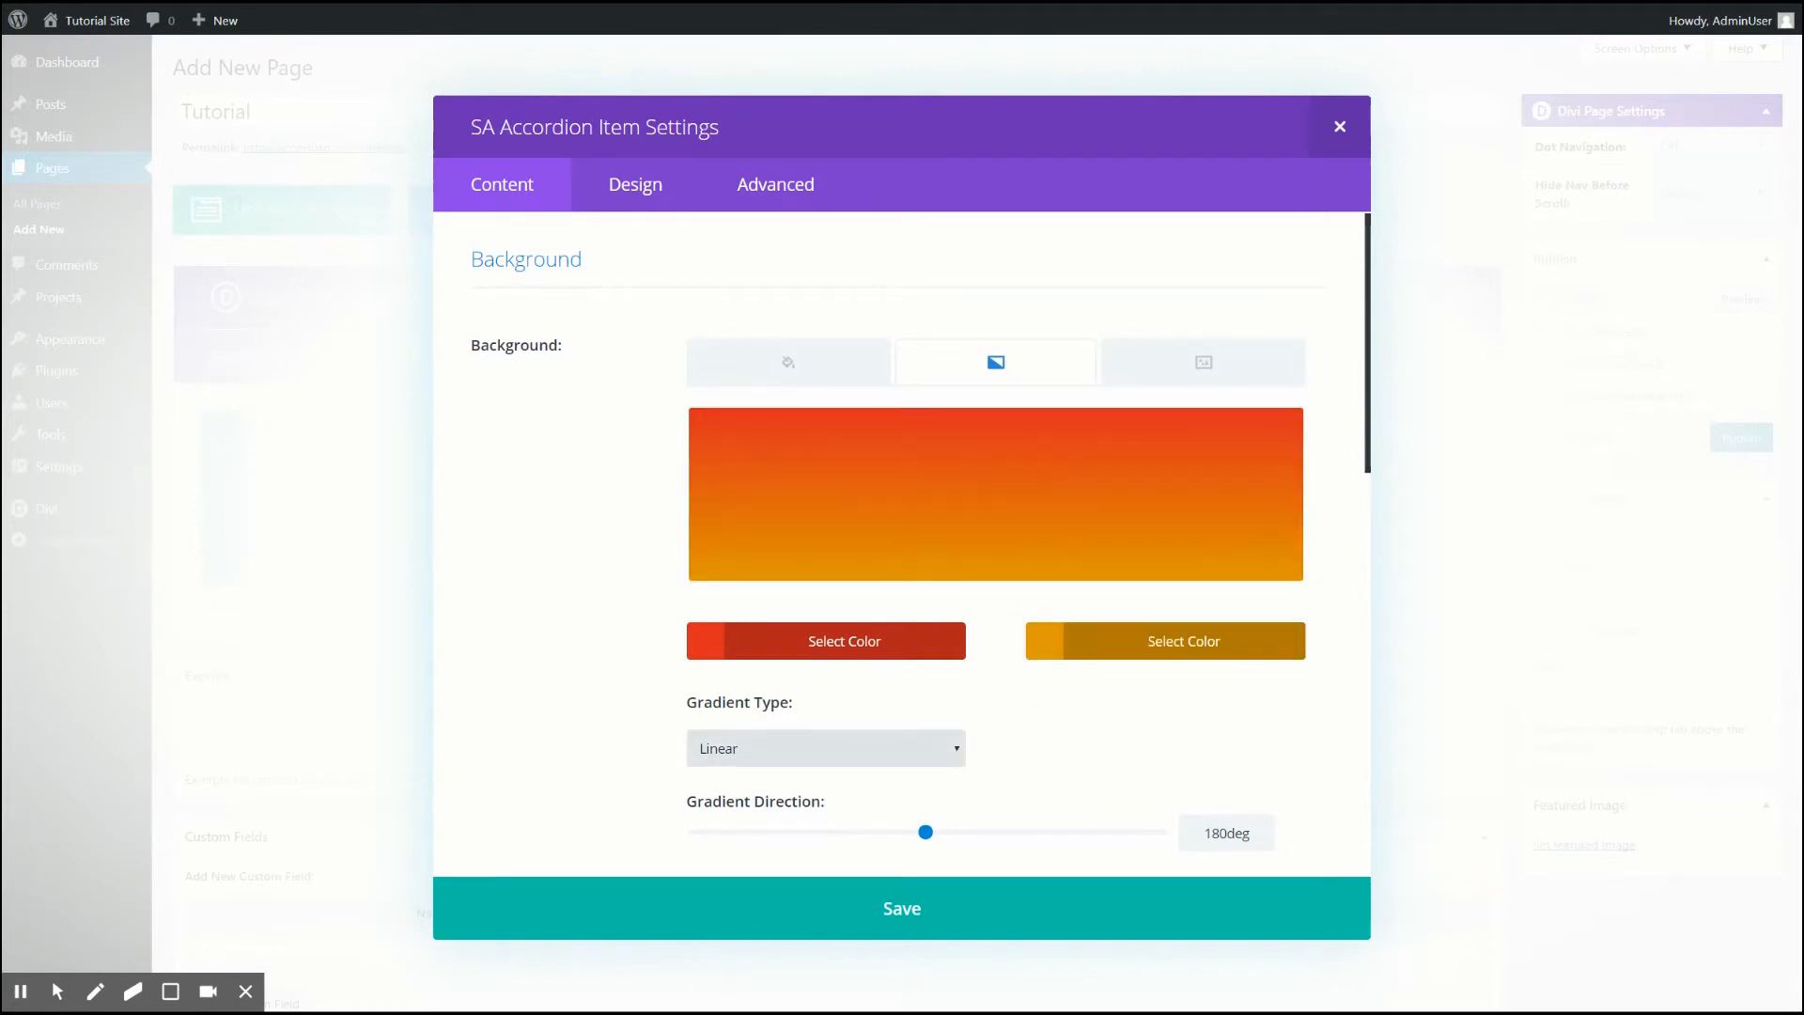
# - Keep Toggle 2's gradient type Linear, set its gradient direction to 263deg, and save the item
pyautogui.scroll(-2, 945, 625)
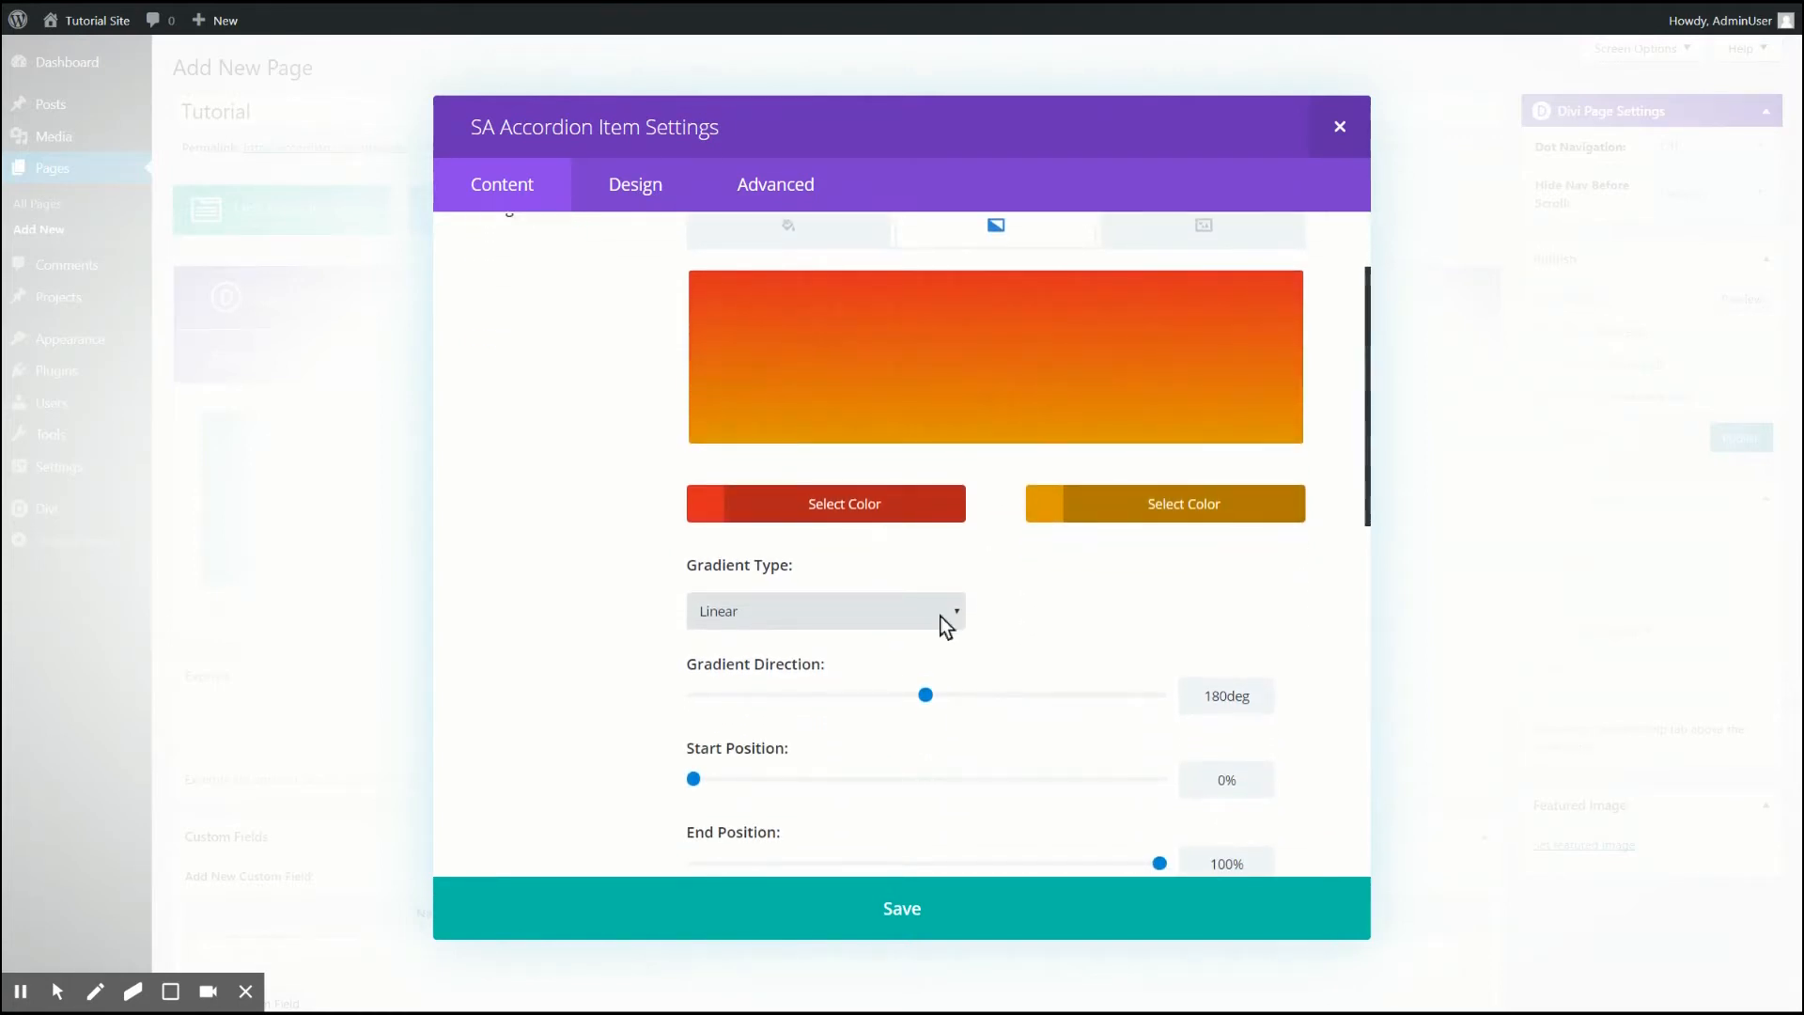
pyautogui.click(842, 673)
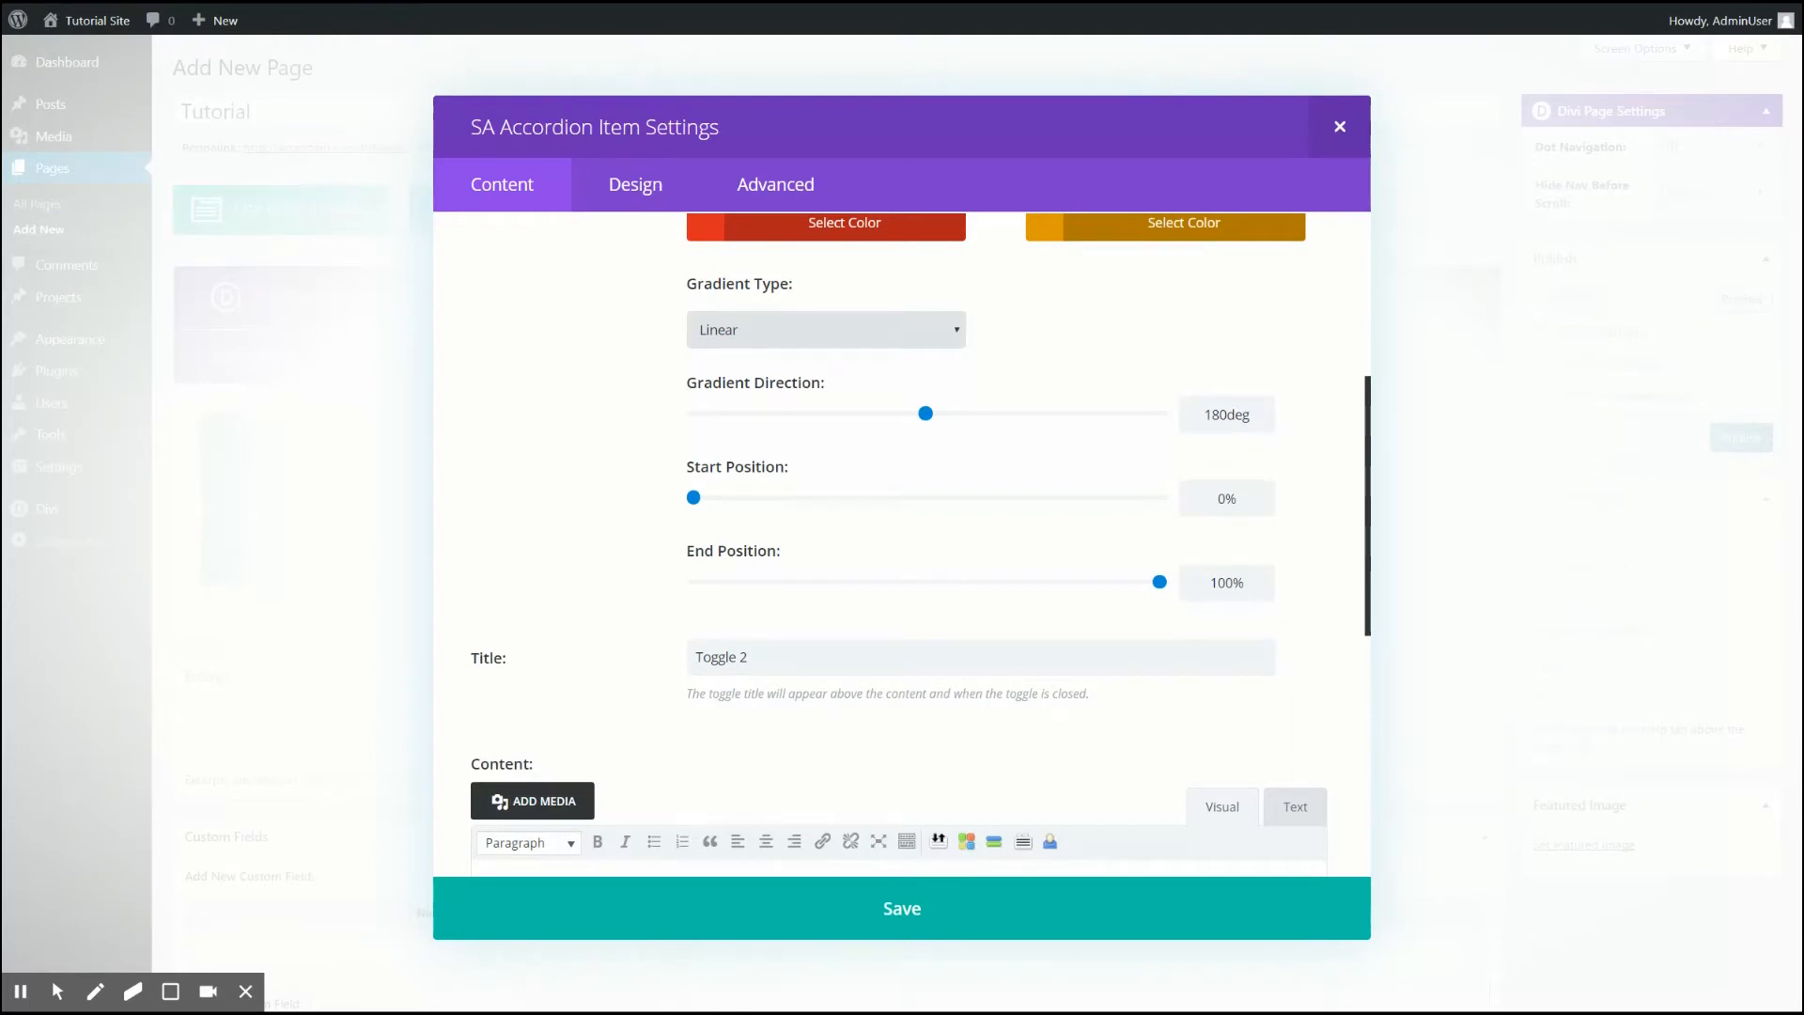
pyautogui.moveTo(926, 414); pyautogui.dragTo(1034, 414)
pyautogui.scroll(4, 1033, 411)
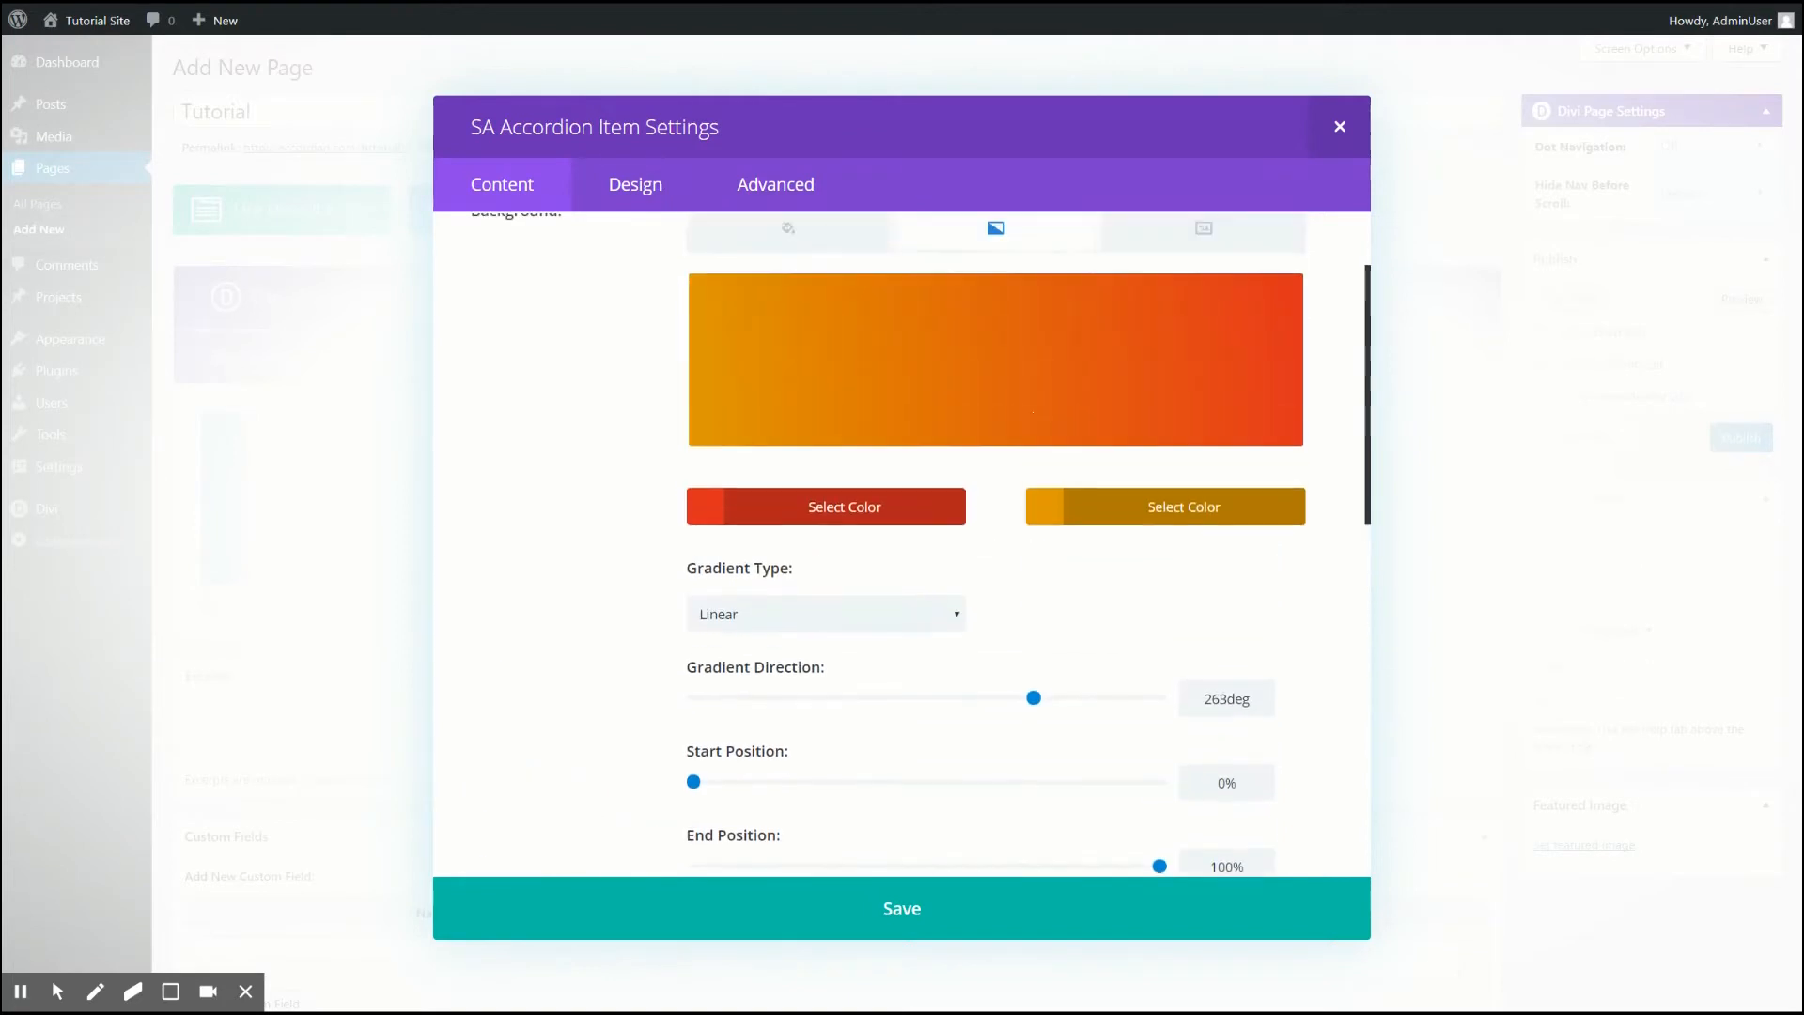
pyautogui.scroll(-9, 1033, 411)
pyautogui.click(902, 909)
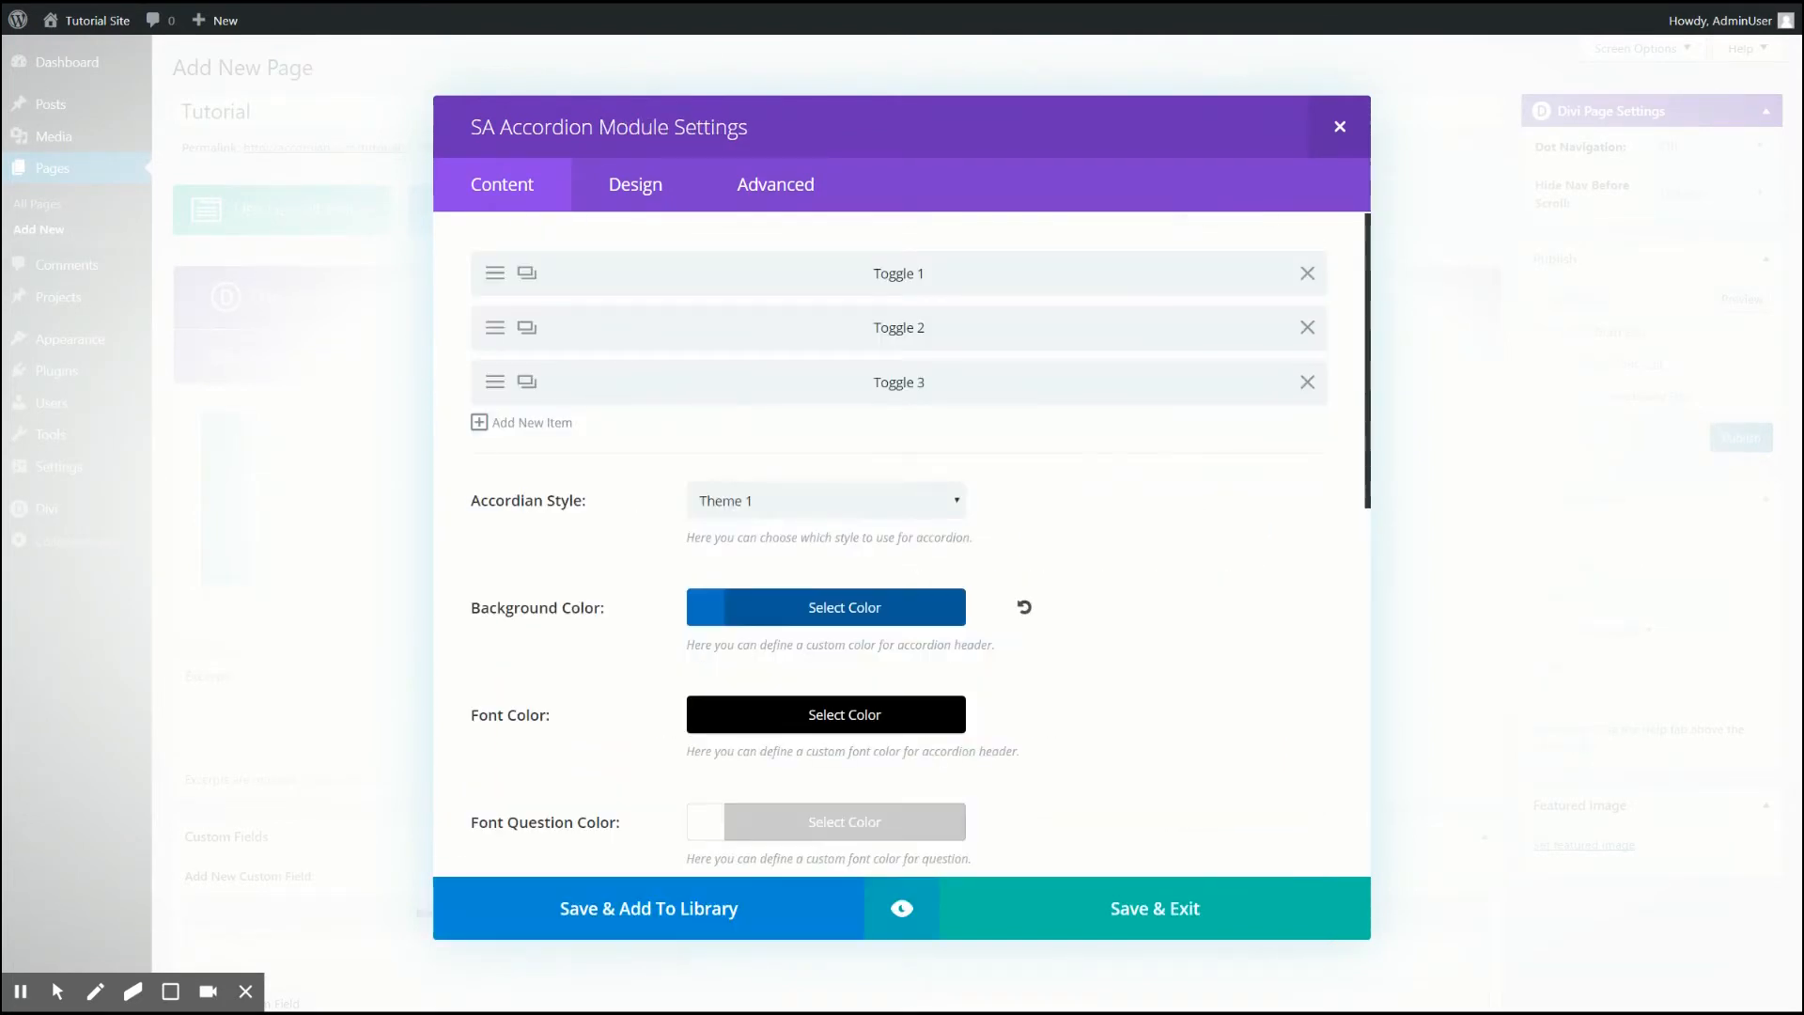
# - Set 2.jpg from the media library, at size Large – 1024 × 698, as Toggle 3's background image
pyautogui.click(495, 381)
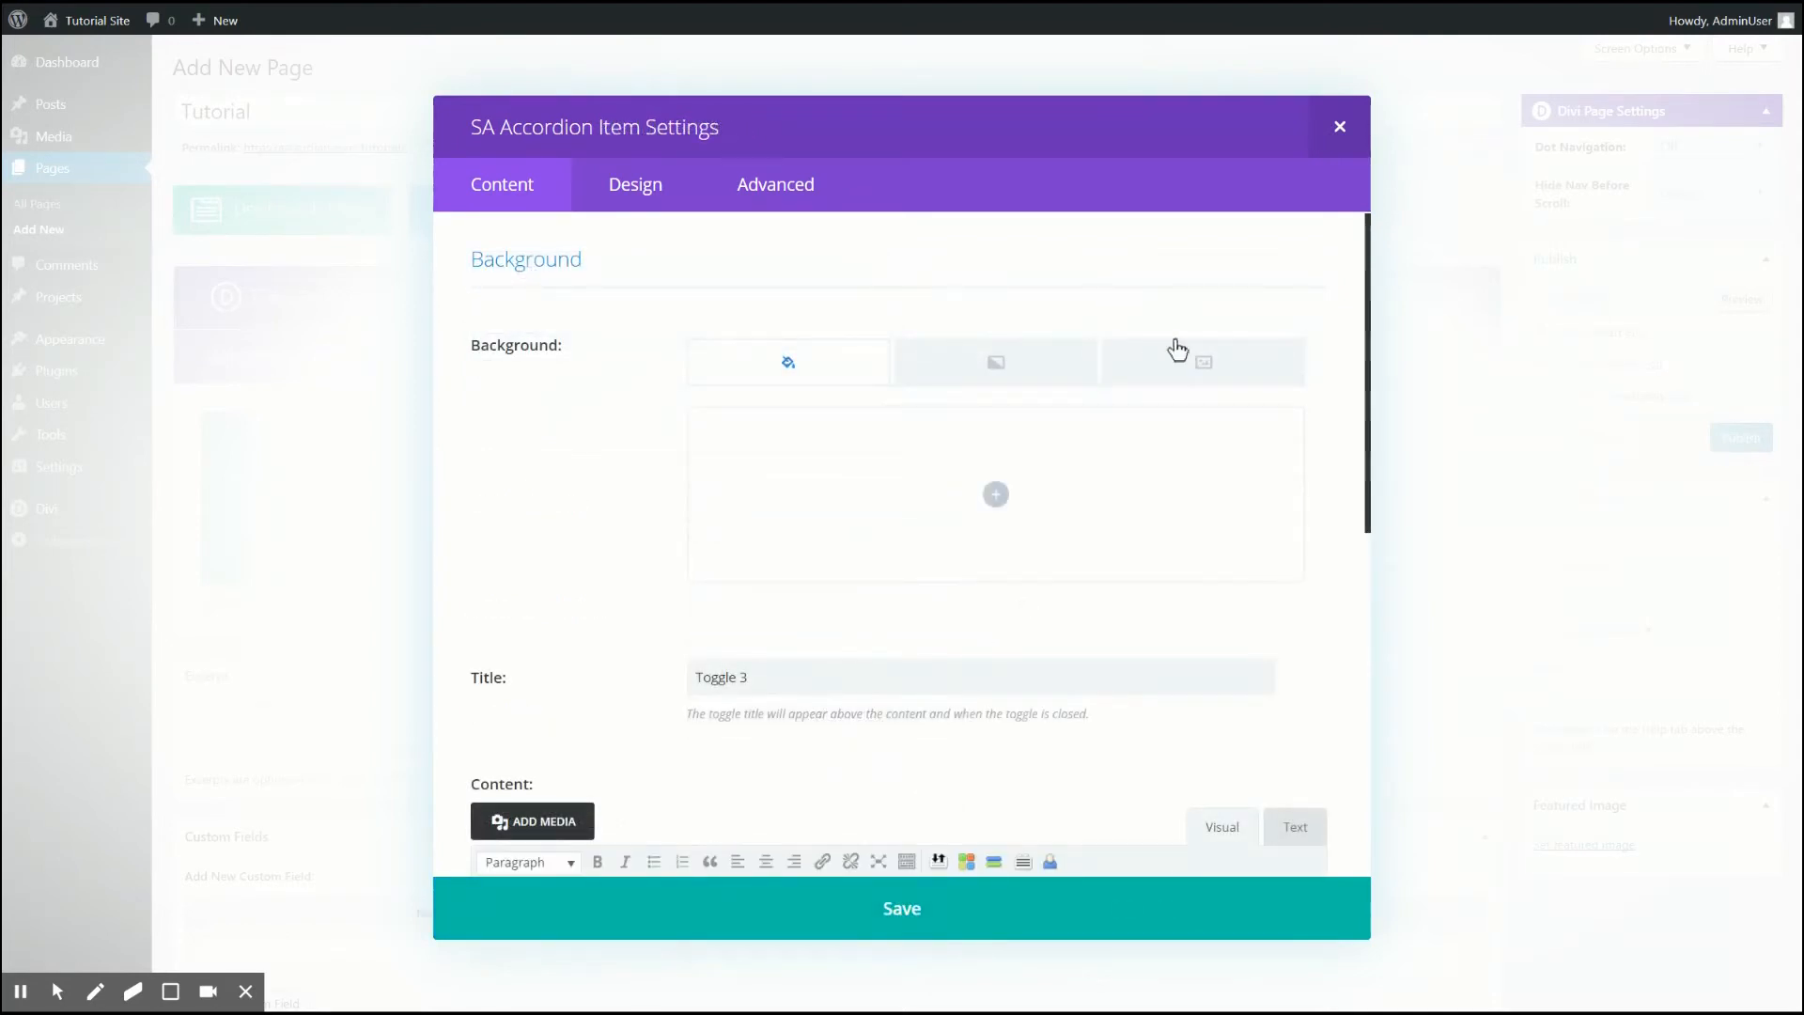
pyautogui.click(1220, 374)
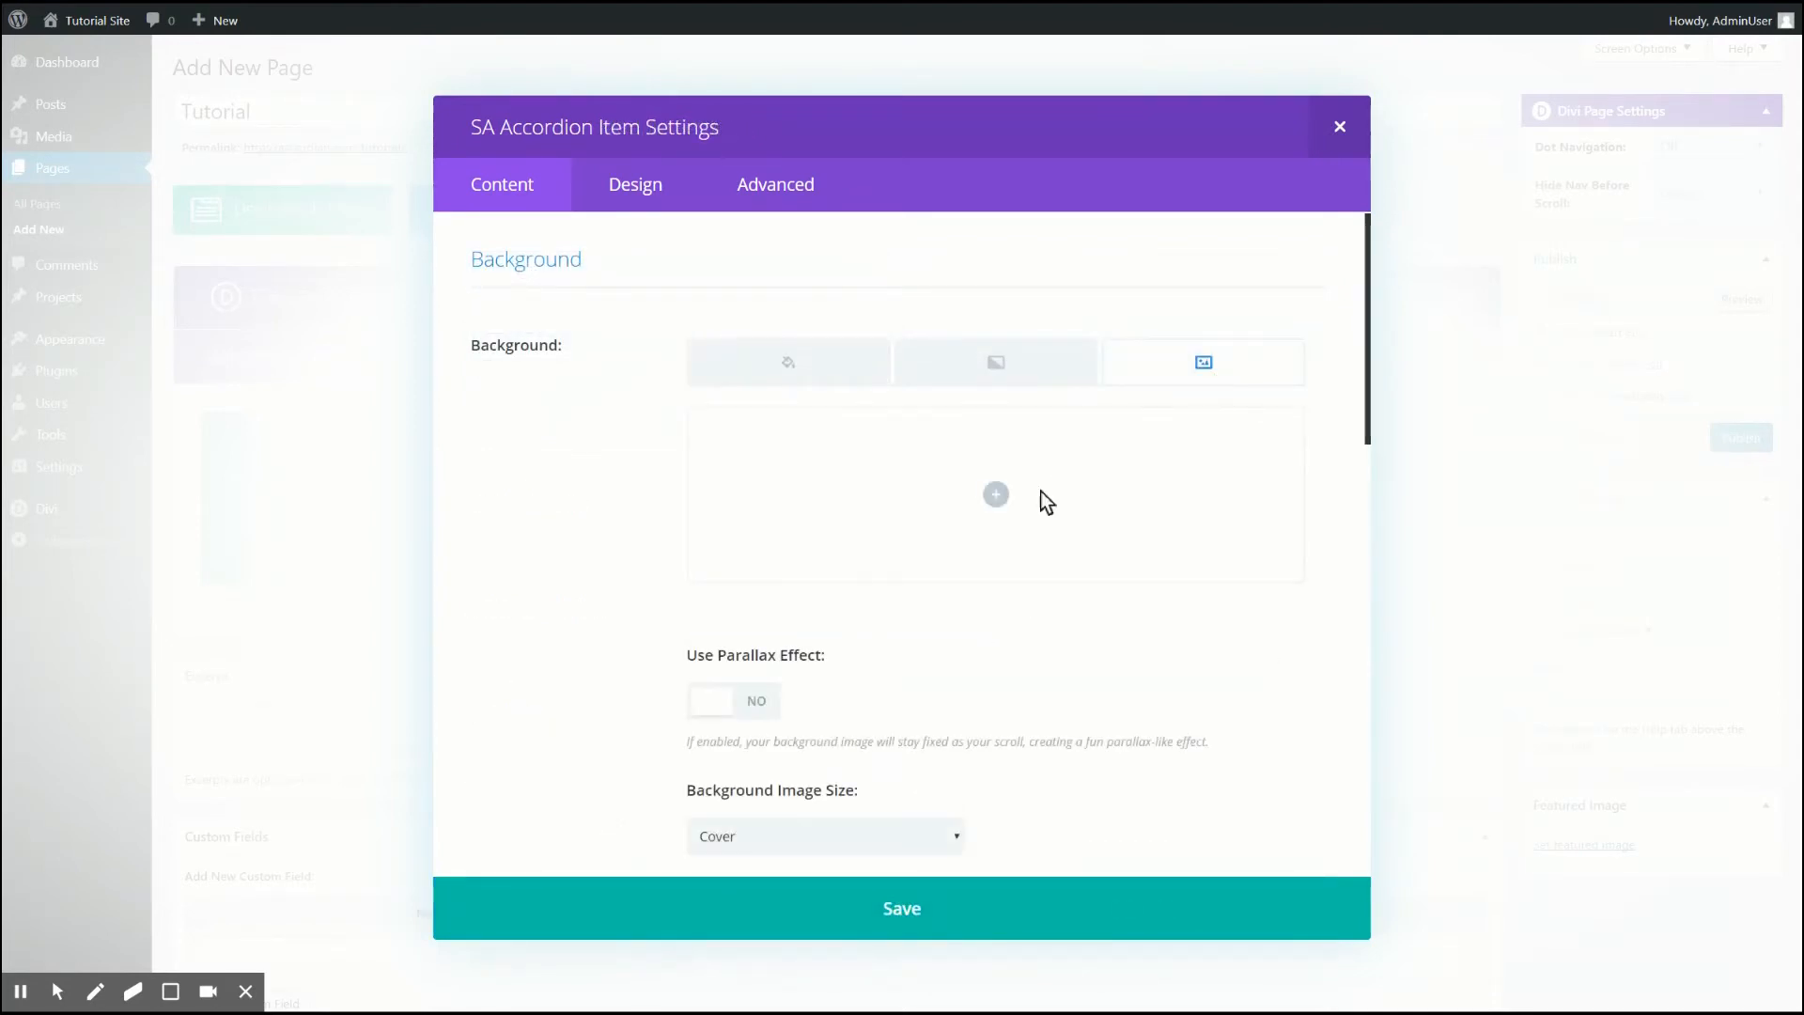
pyautogui.click(996, 498)
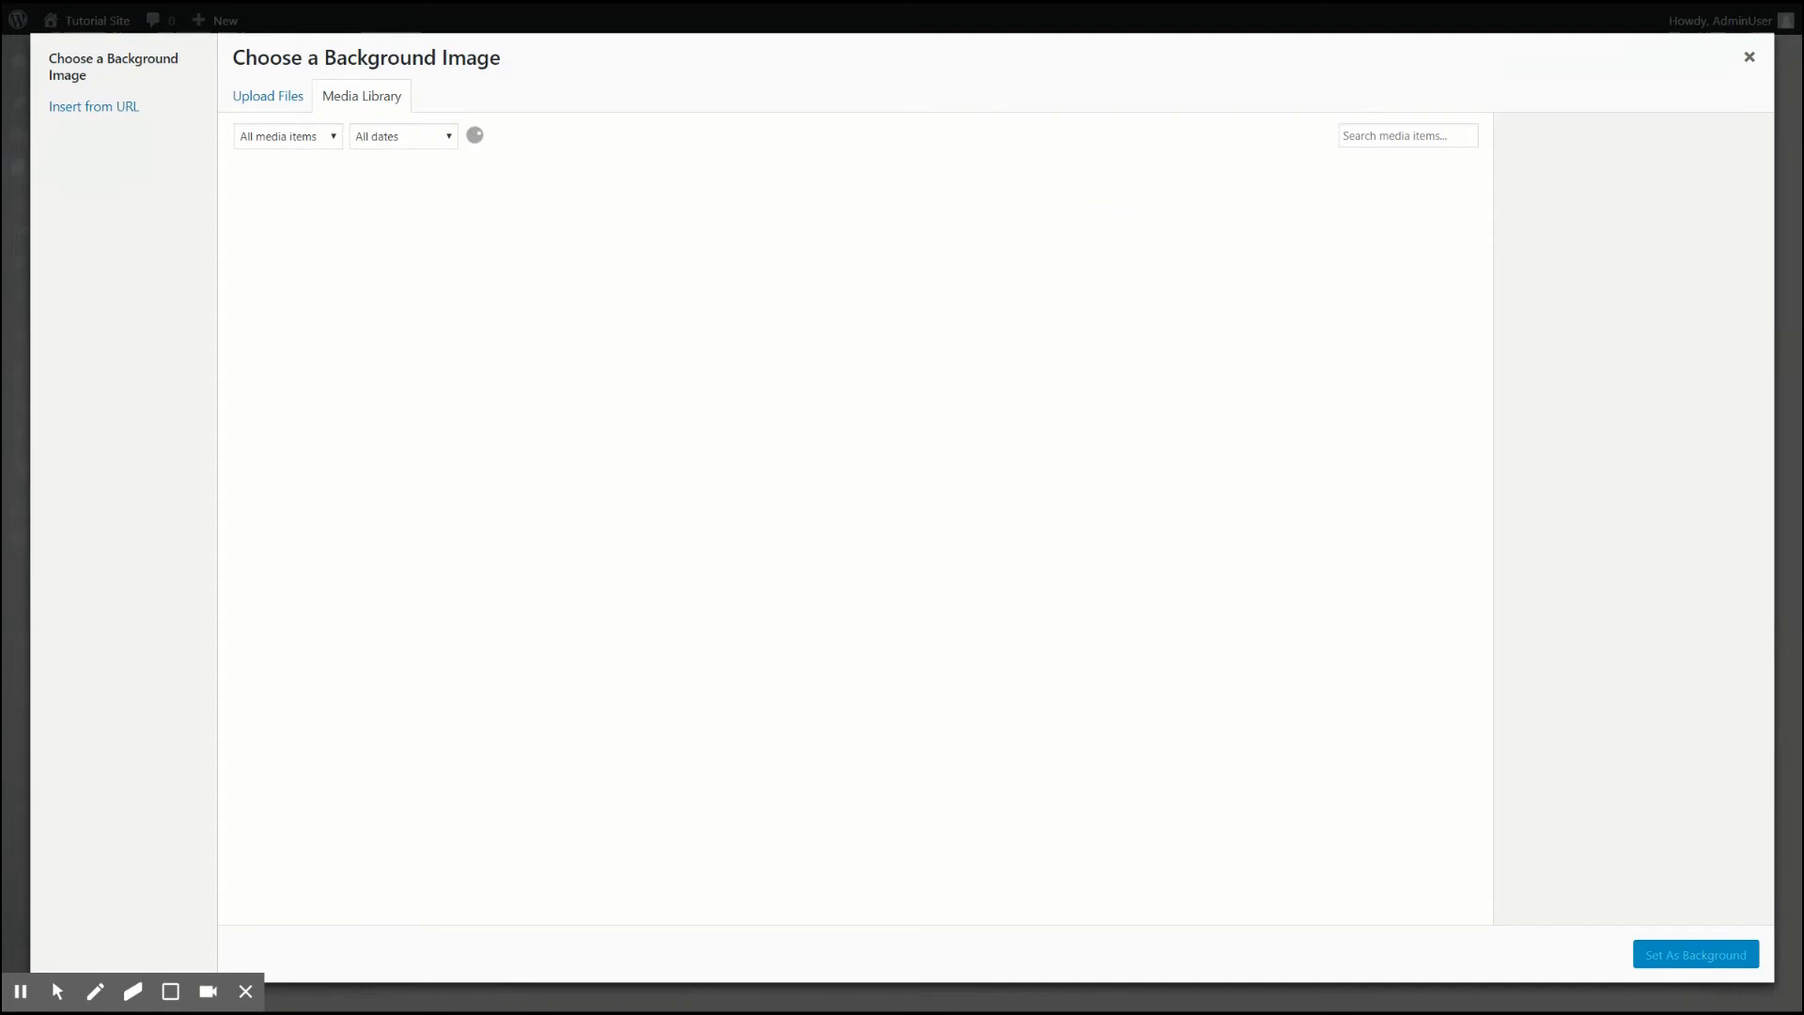
pyautogui.click(432, 238)
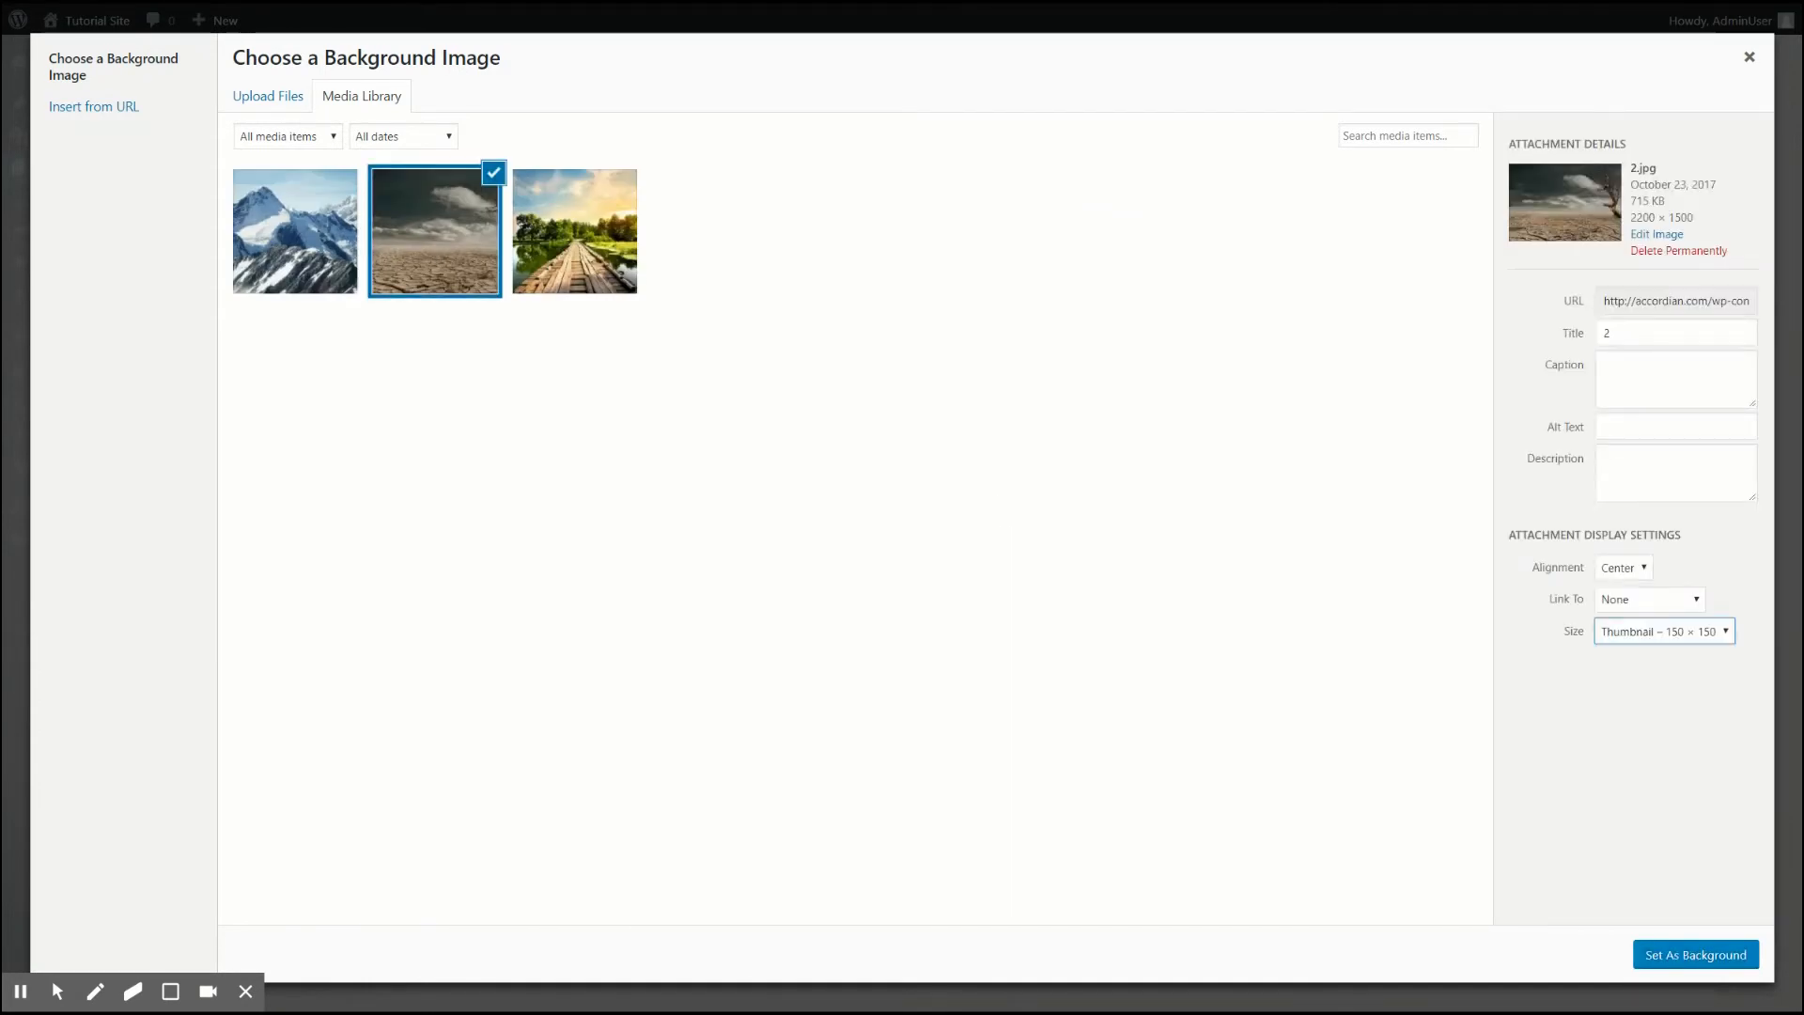
pyautogui.click(1674, 725)
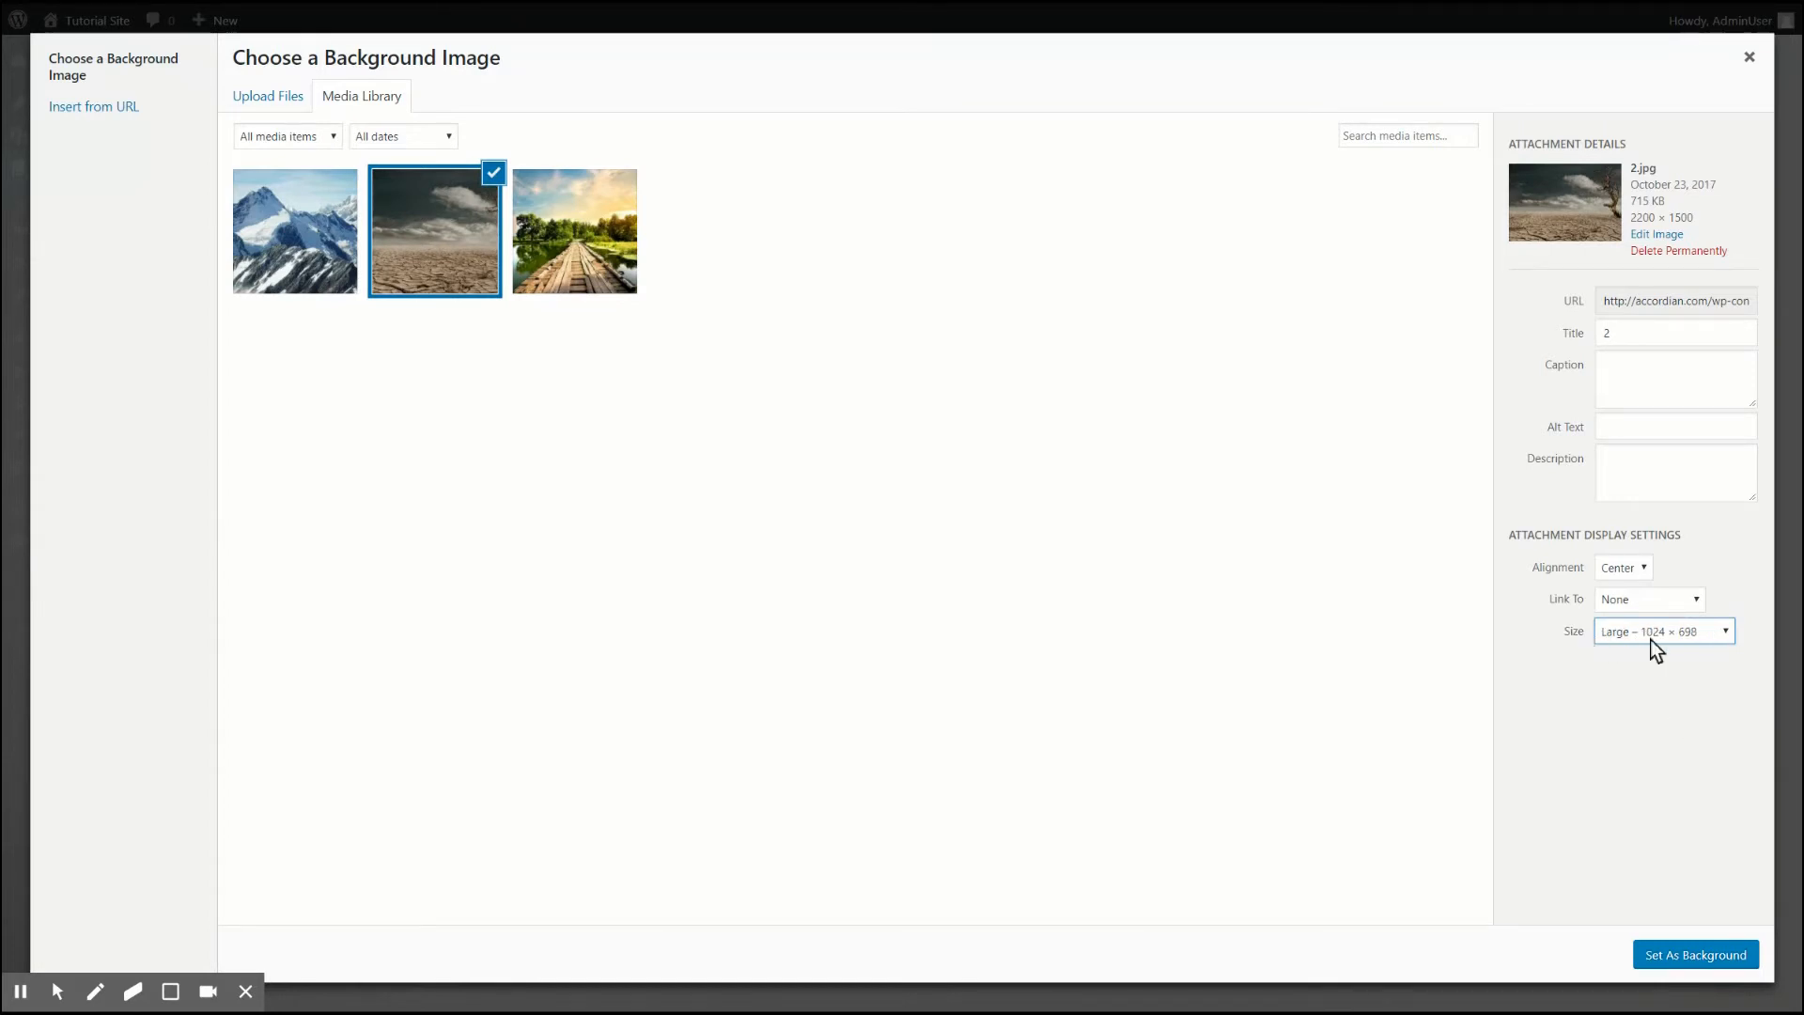
pyautogui.click(1661, 950)
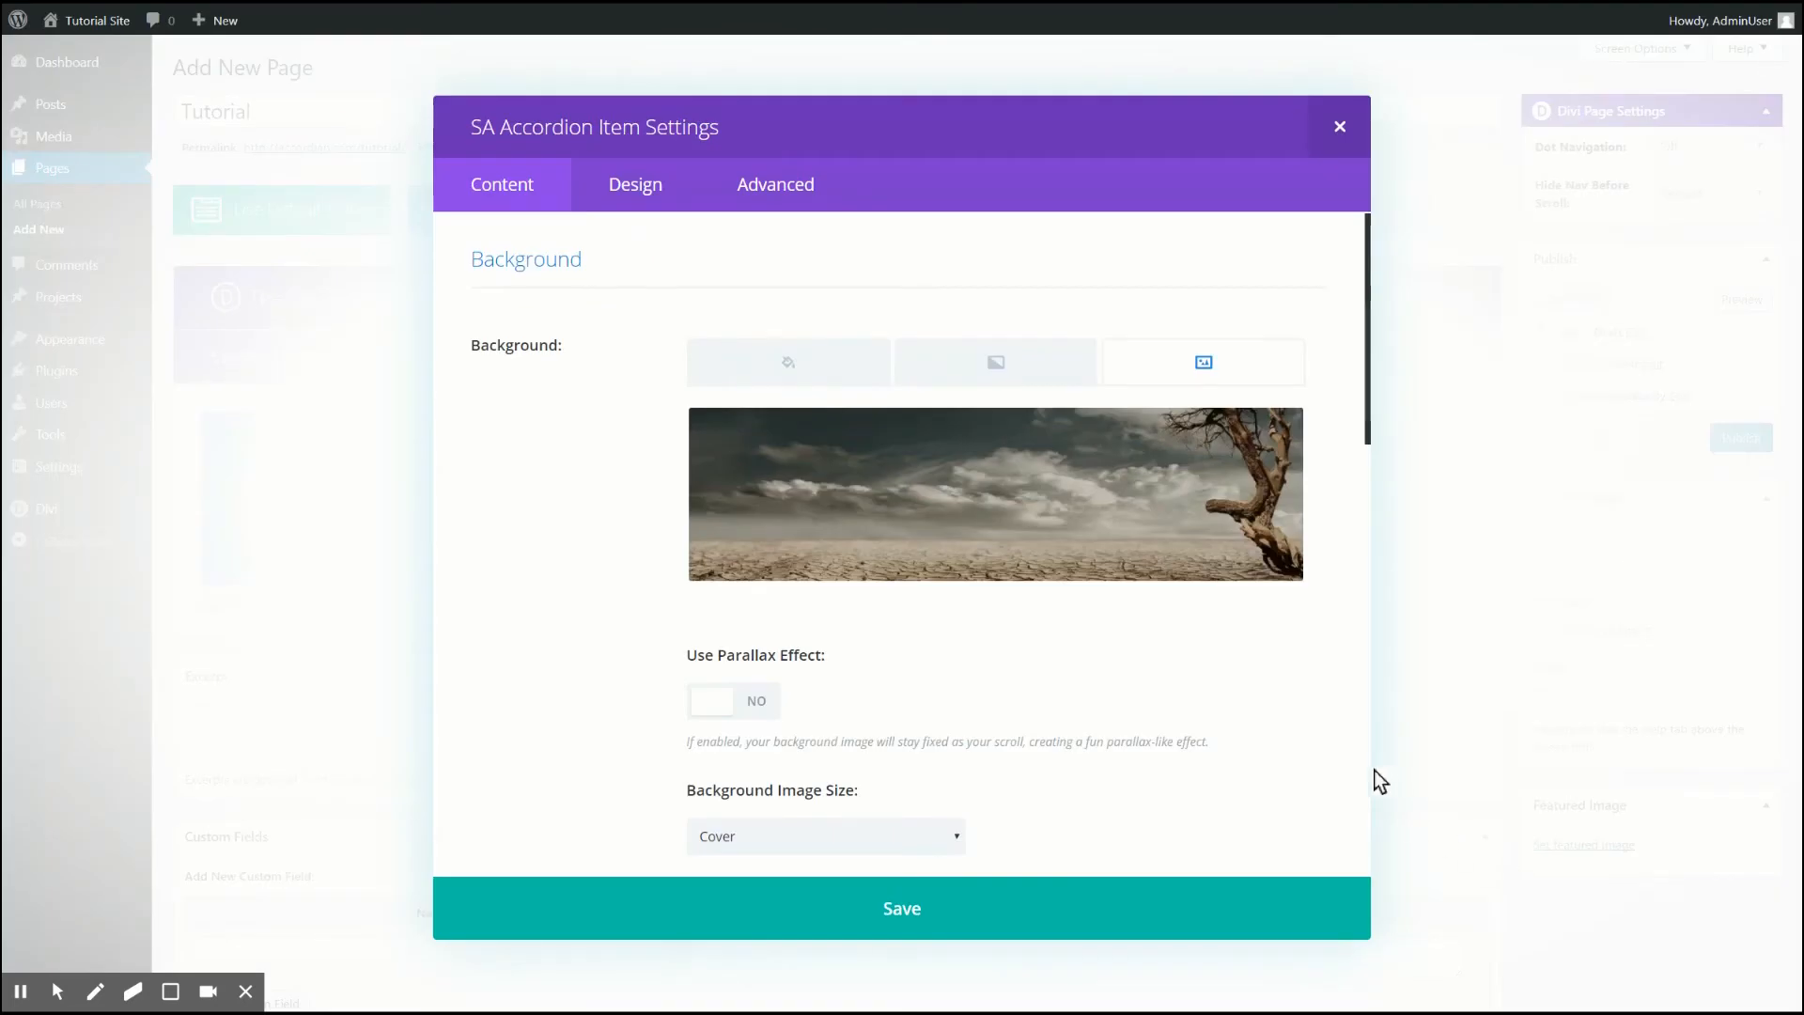
# - Review Toggle 3's background image options, leave size at Cover, position Center, No Repeat and blend Normal, and save the item
pyautogui.scroll(-5, 1319, 761)
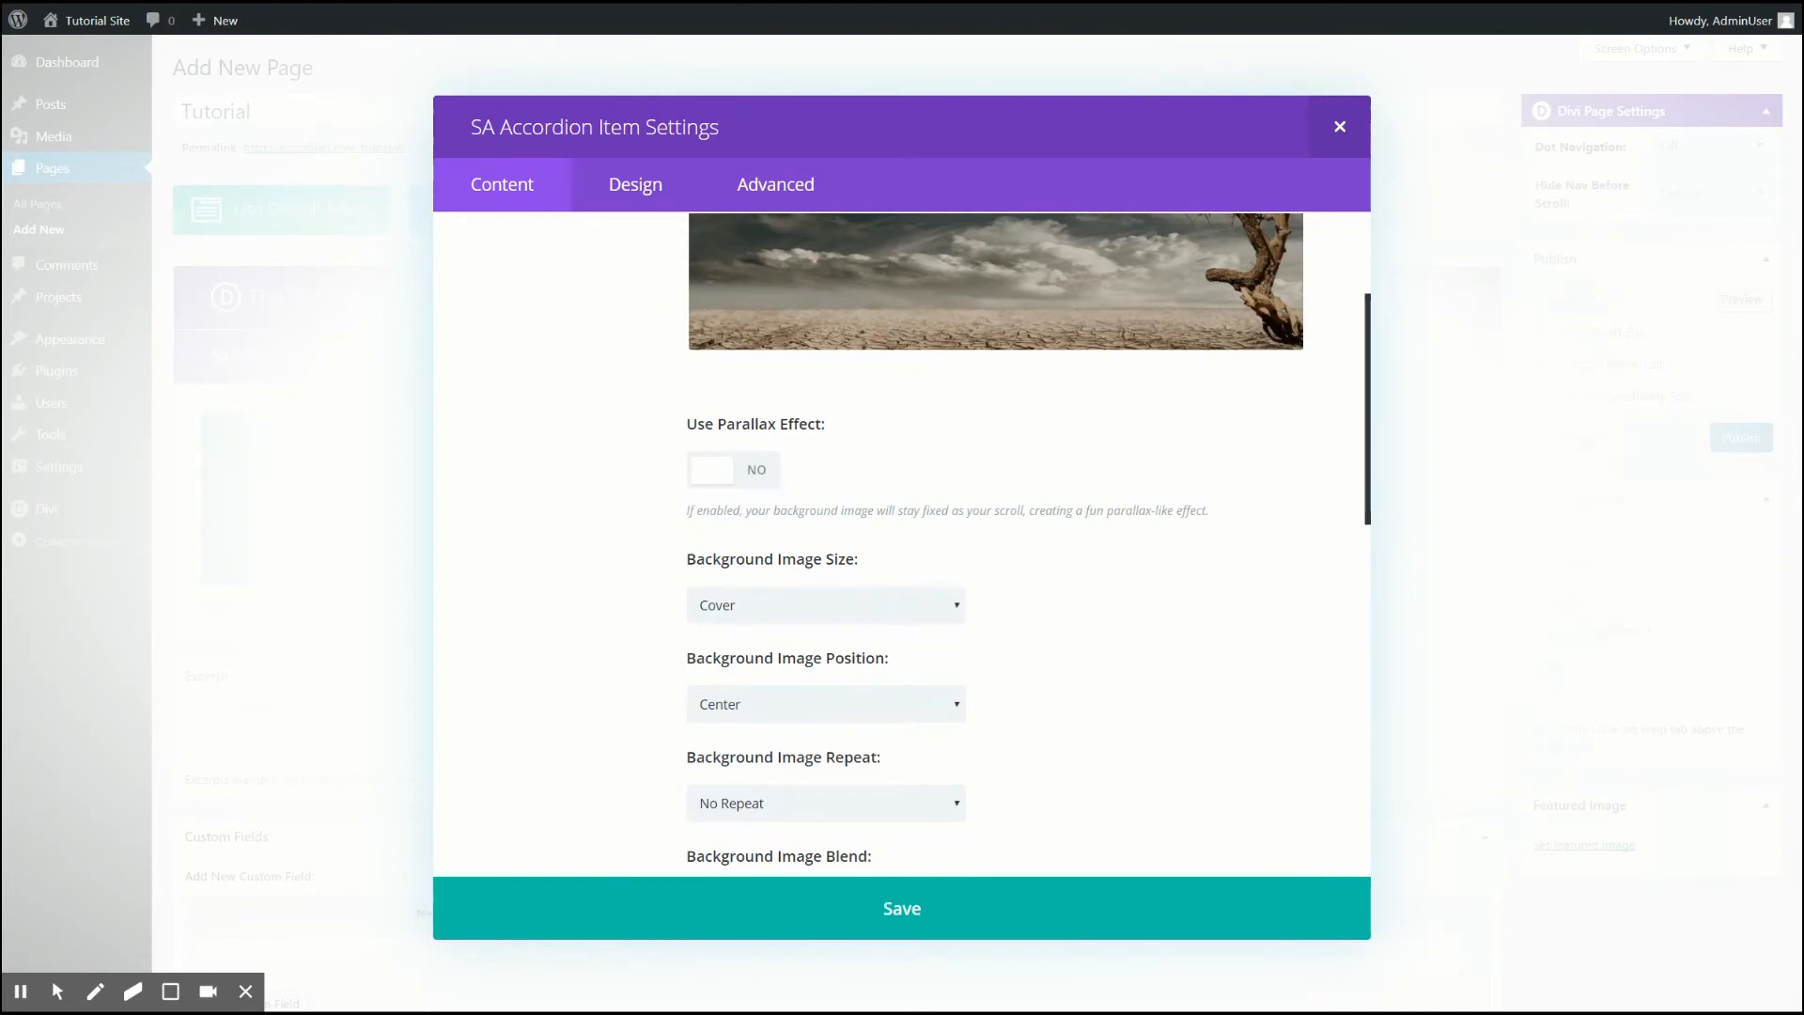
pyautogui.scroll(-3, 1020, 725)
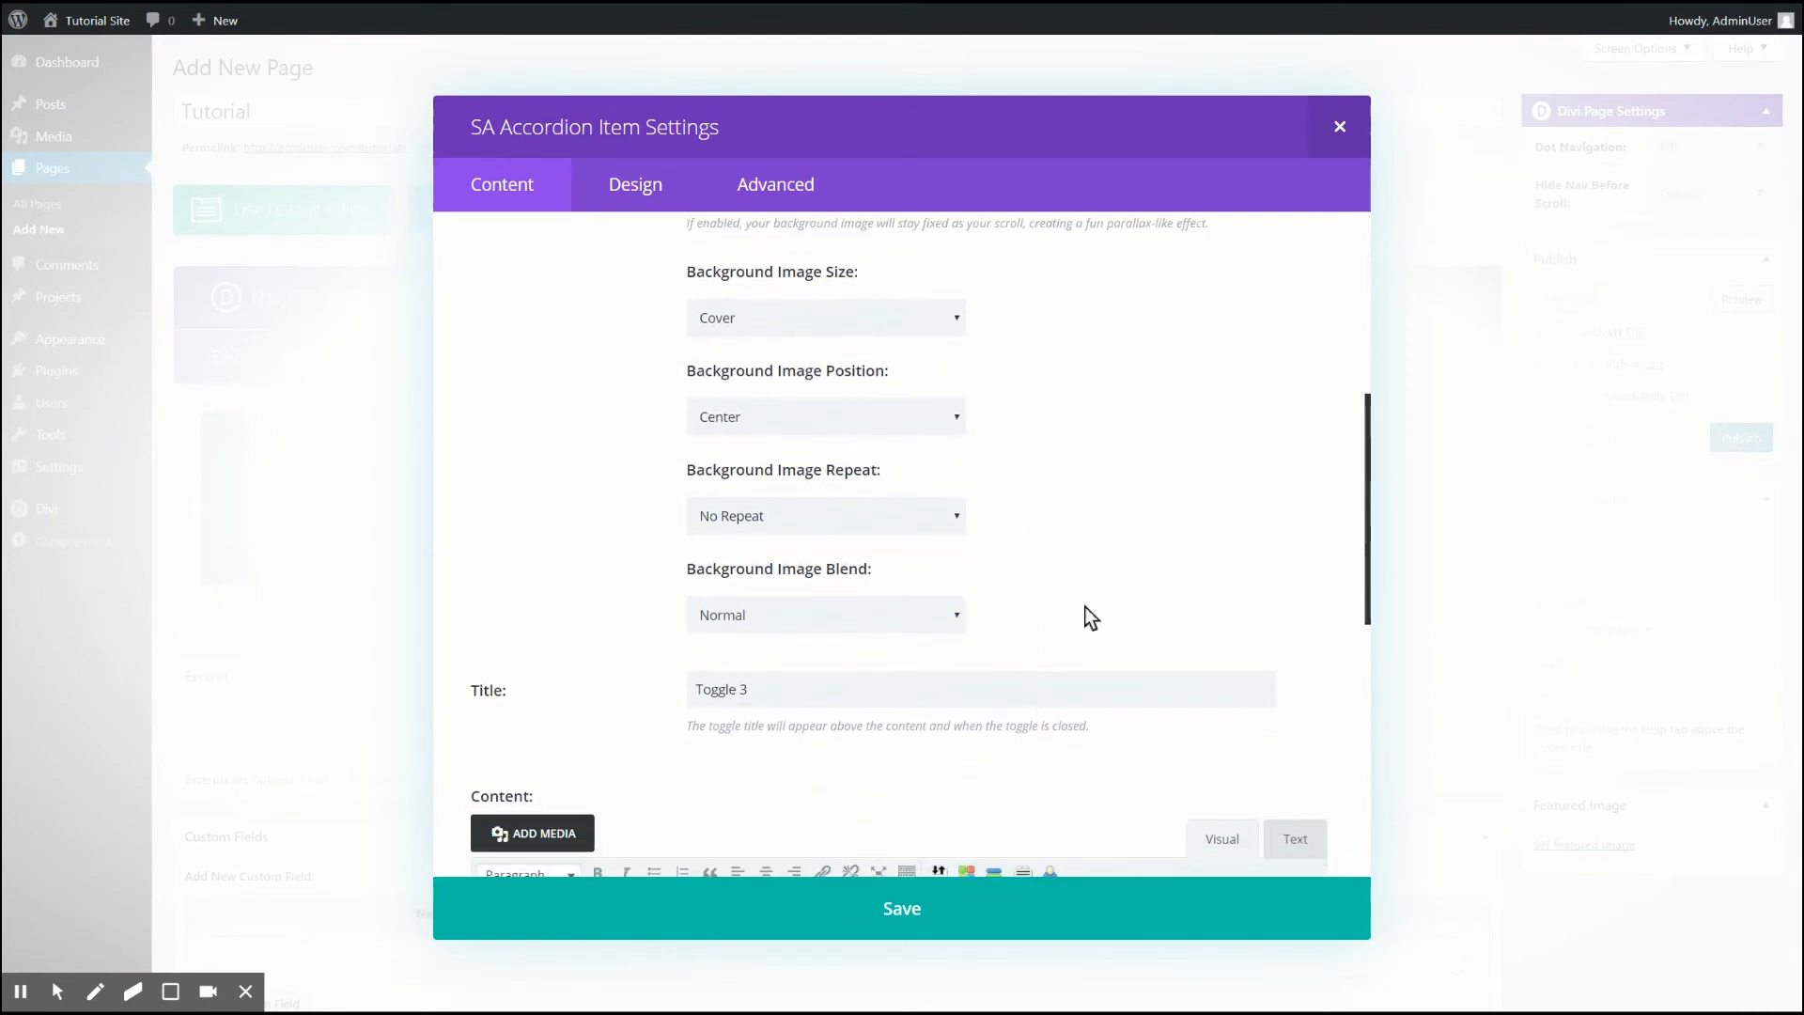
pyautogui.click(956, 620)
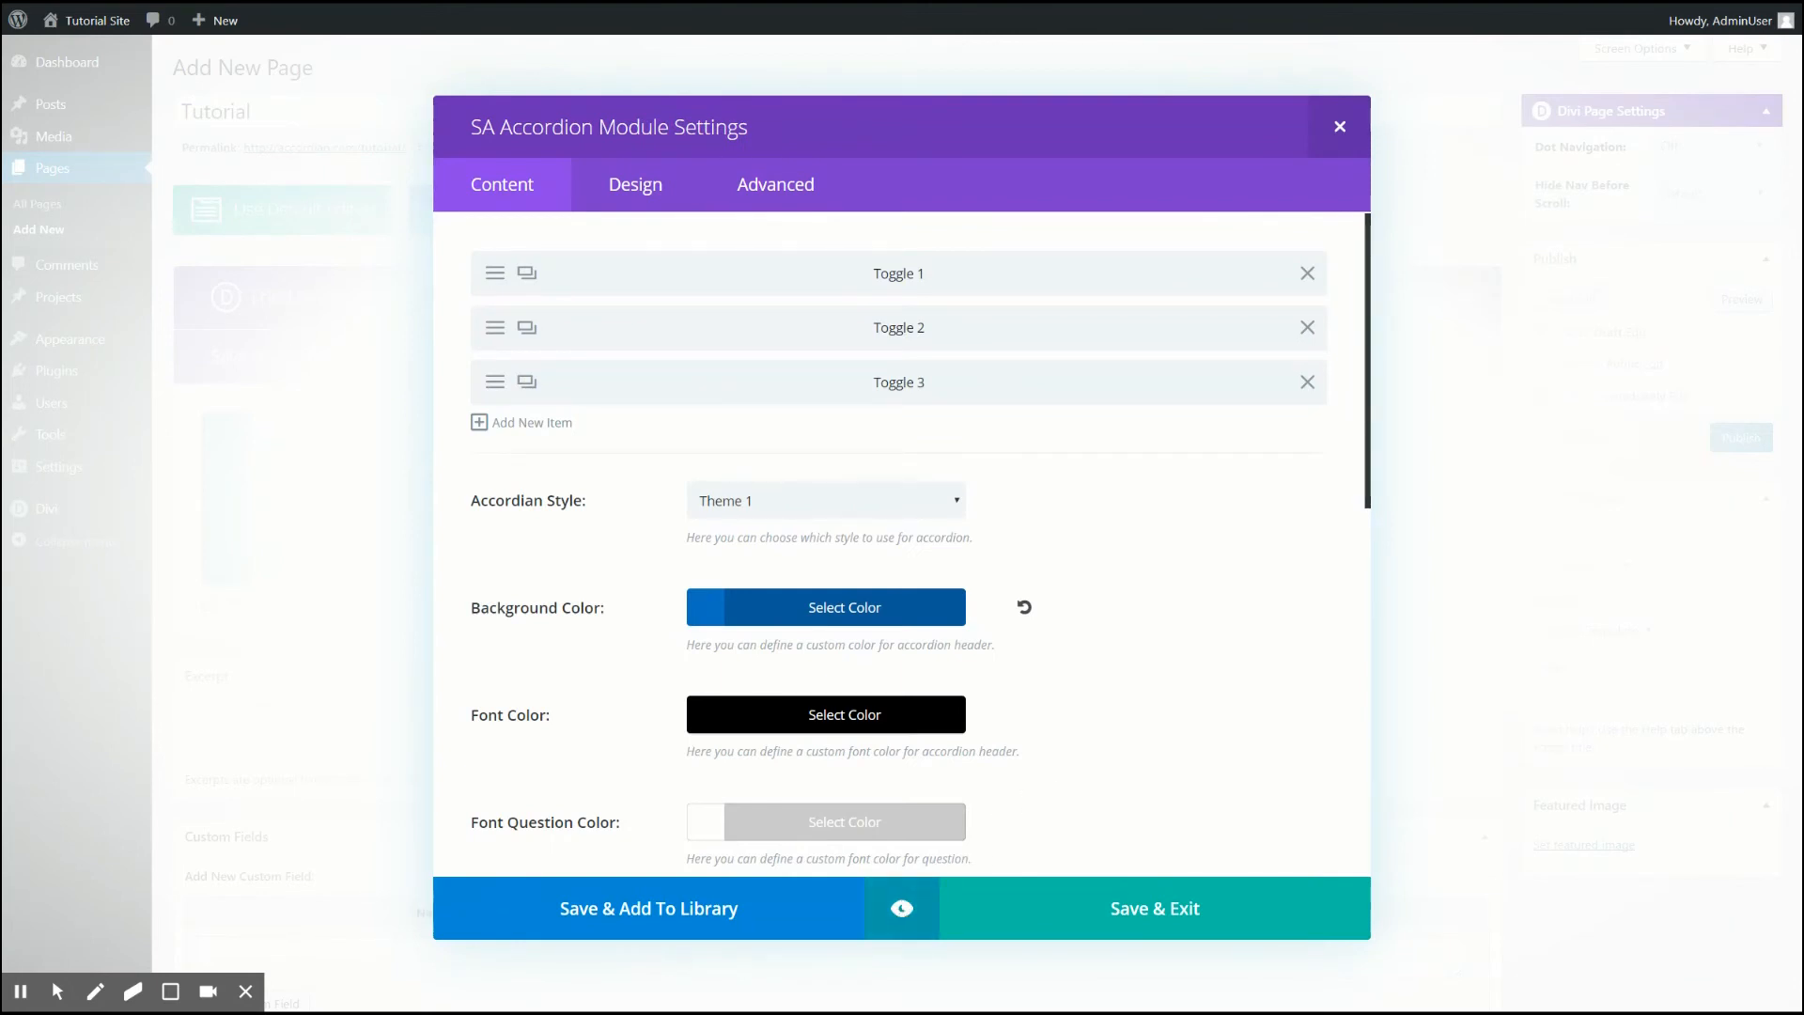
# - Preview the accordion and expand Toggle 2 and Toggle 3 to check their color, gradient and image backgrounds
pyautogui.click(900, 908)
pyautogui.click(630, 609)
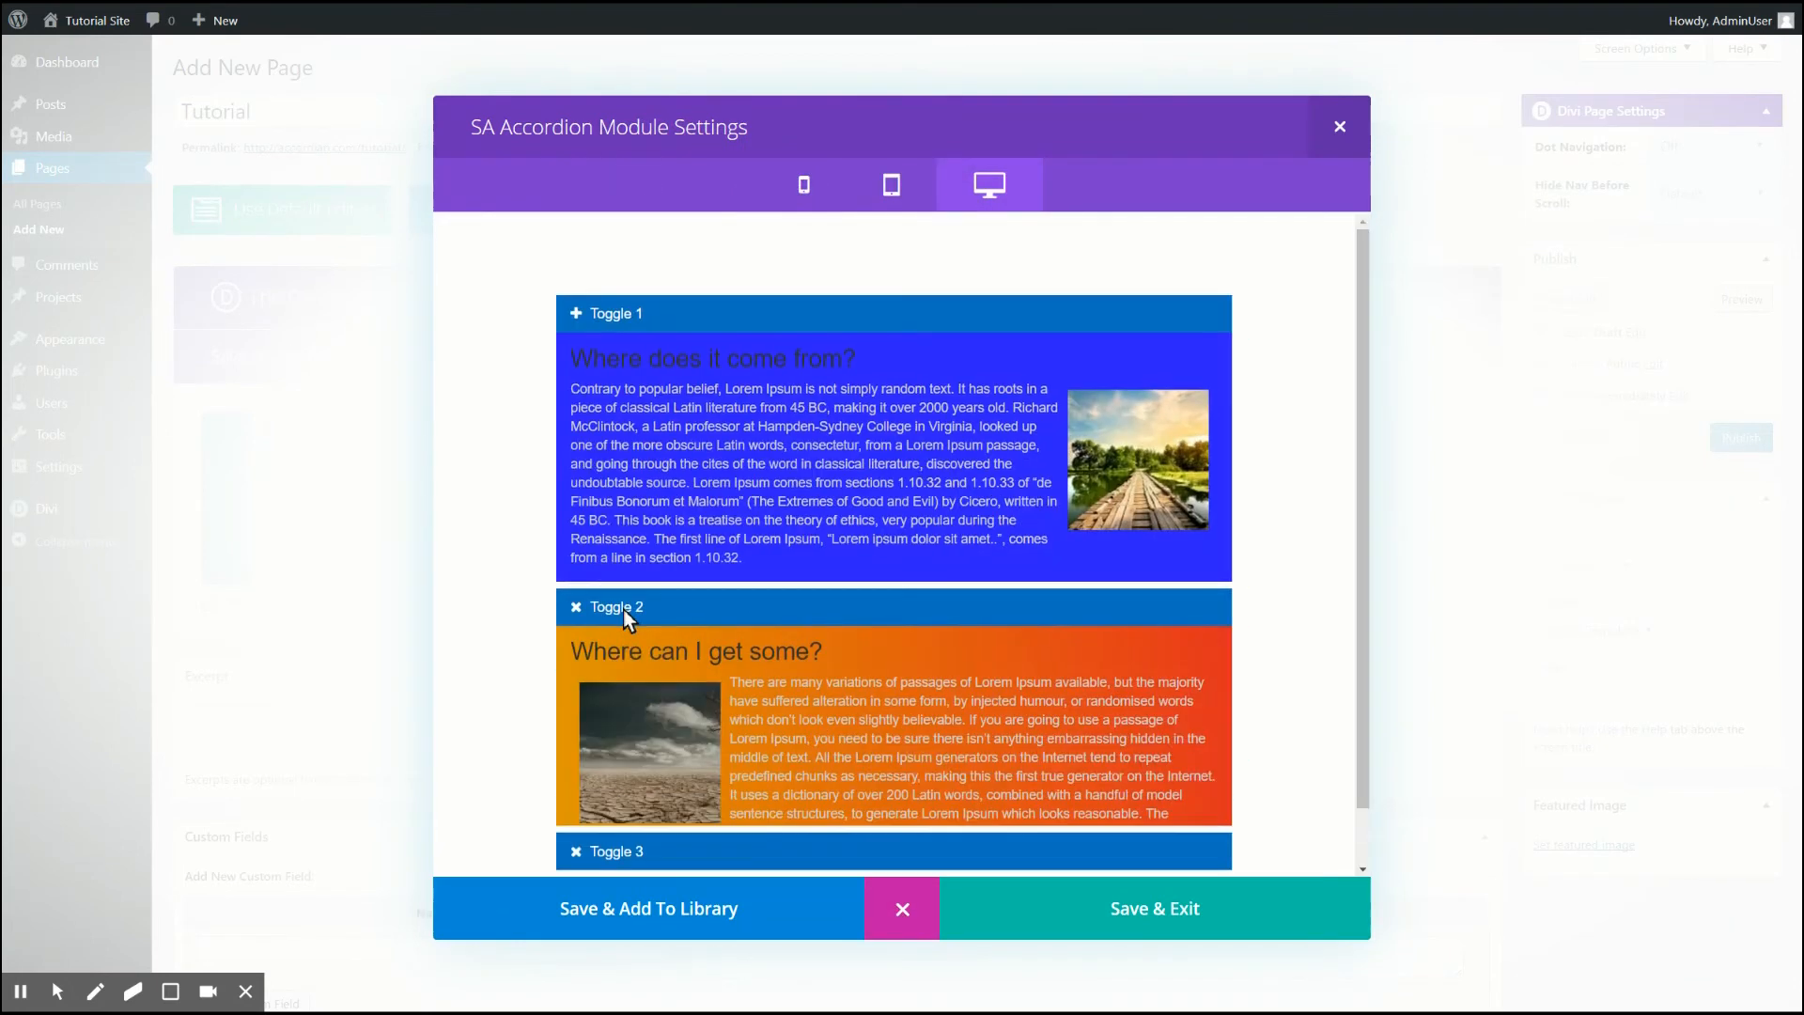
pyautogui.scroll(-1, 763, 723)
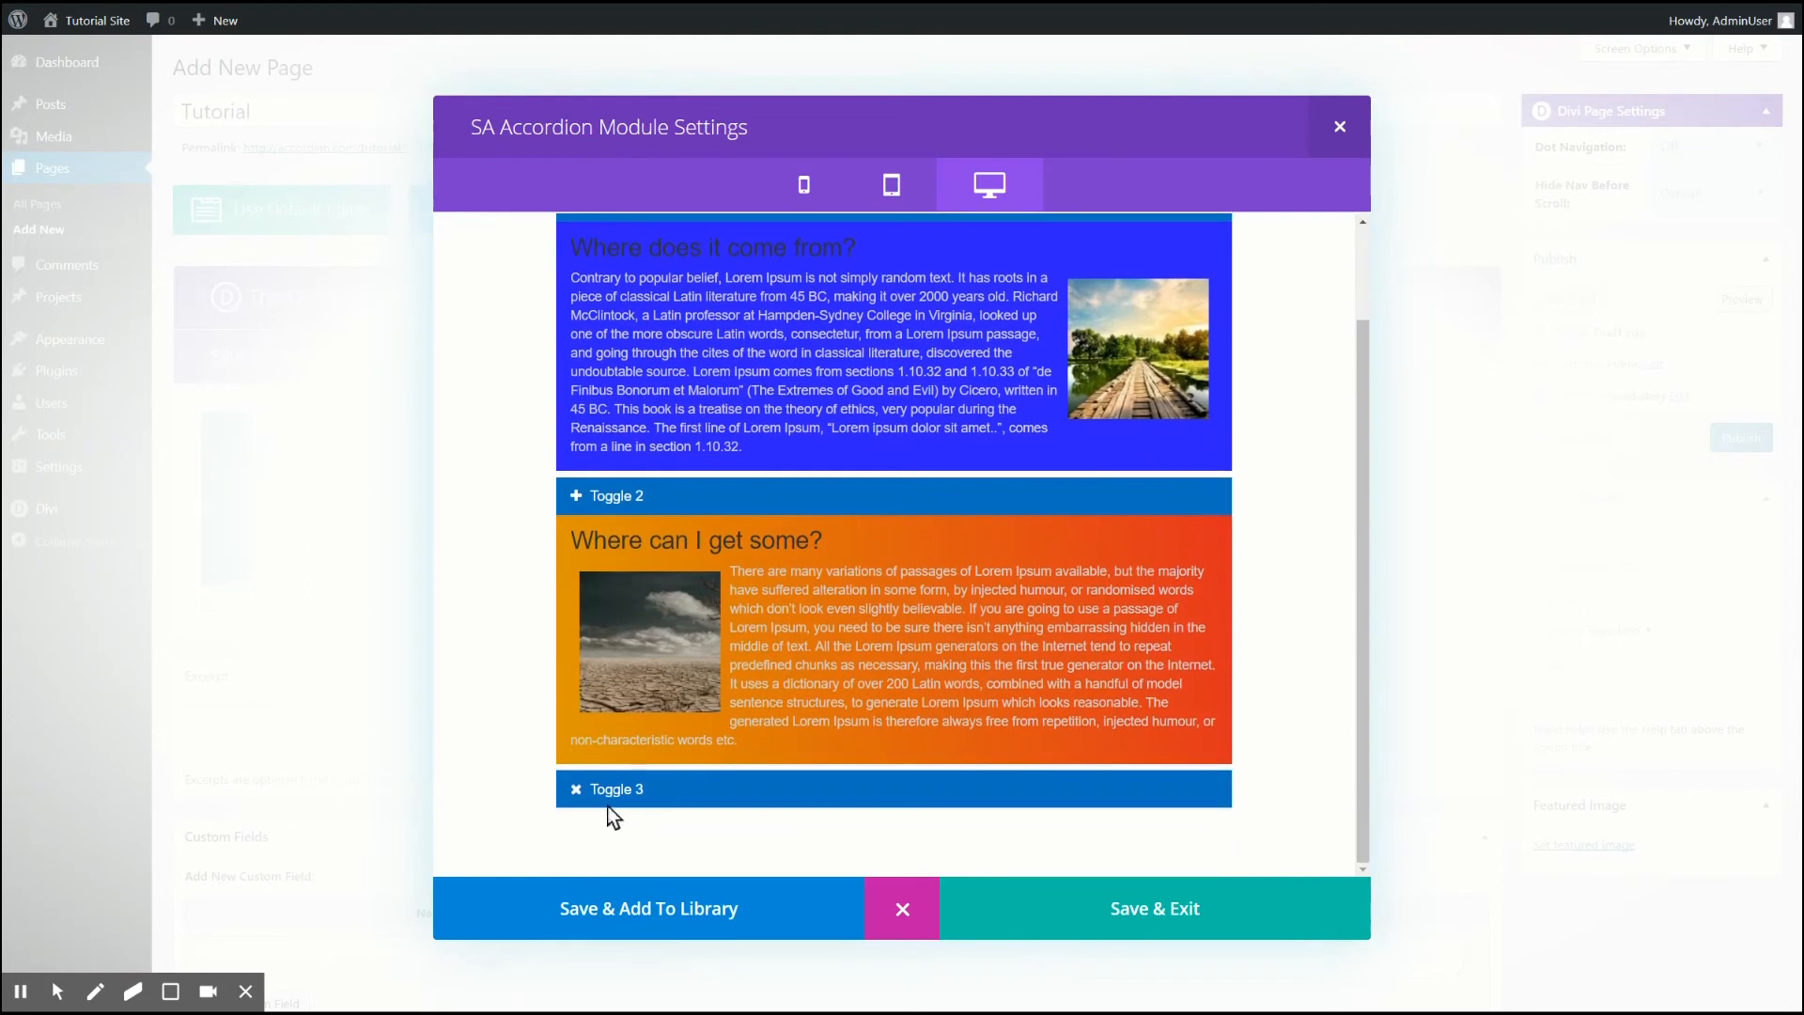
pyautogui.click(635, 782)
pyautogui.scroll(-1, 806, 742)
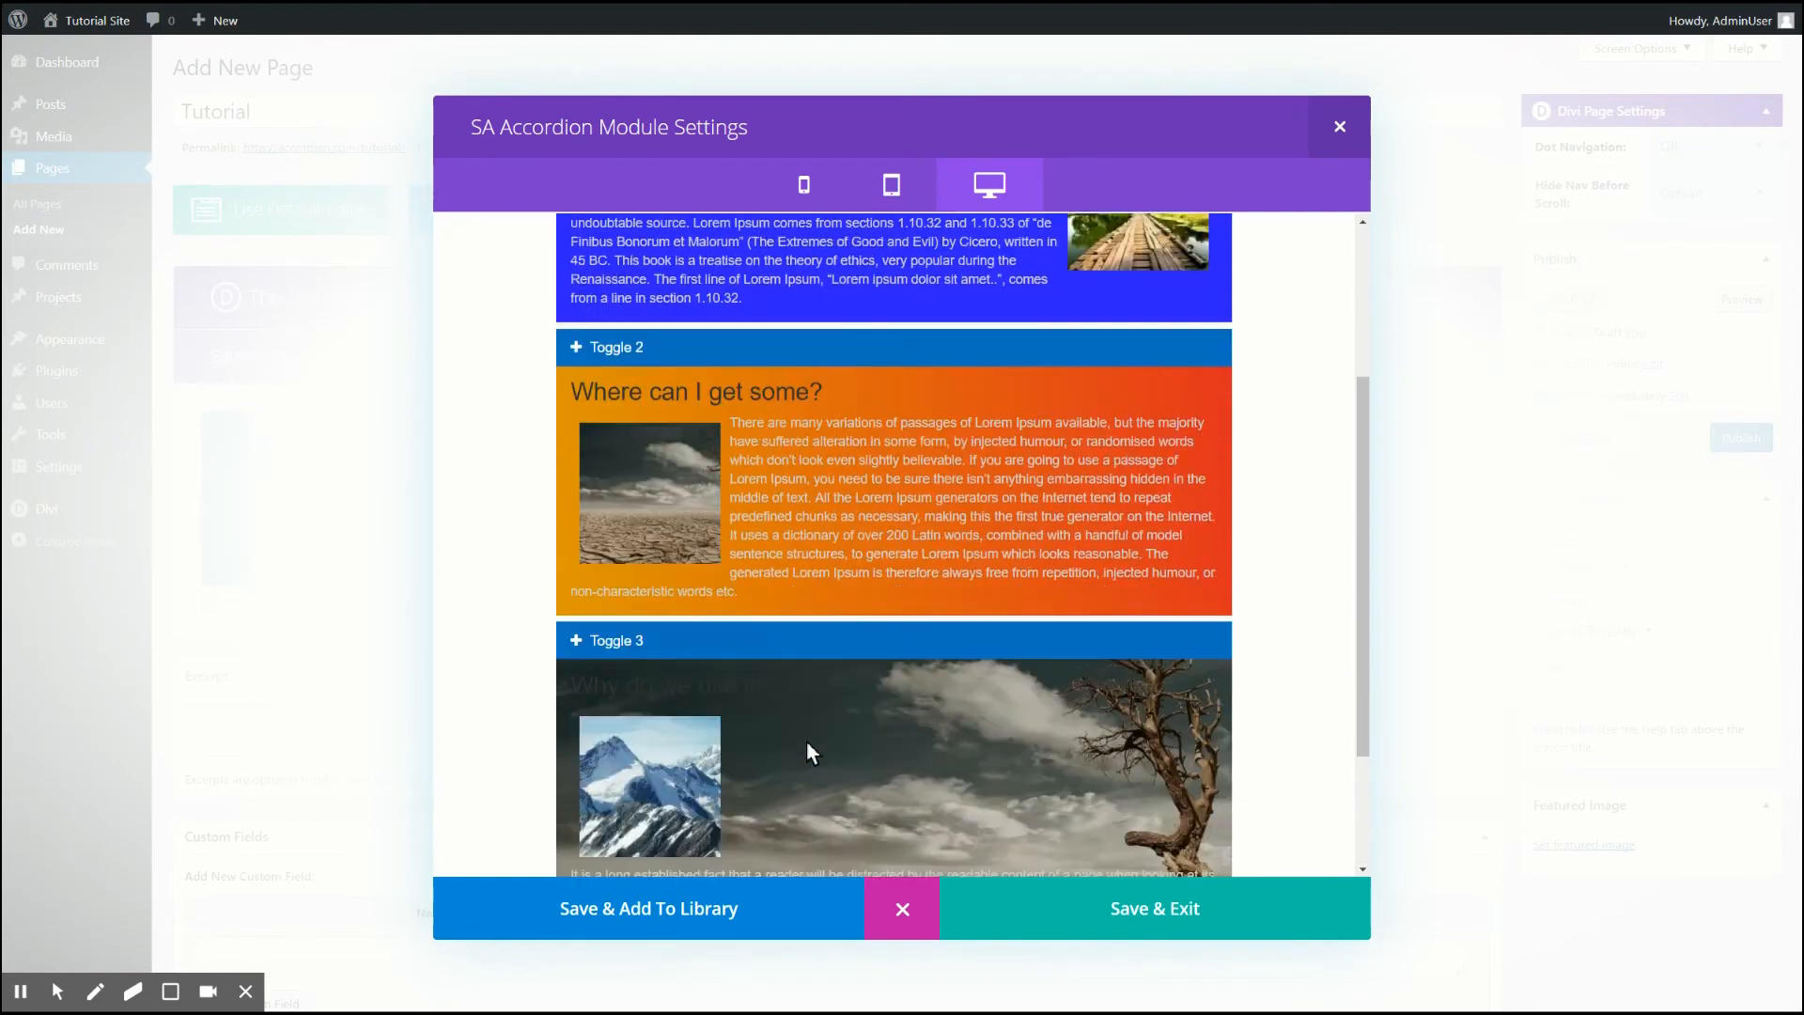
# - Close the accordion preview and examine the module's Before, Main Element, After and Toggle custom CSS fields
pyautogui.scroll(-1, 807, 742)
pyautogui.click(902, 908)
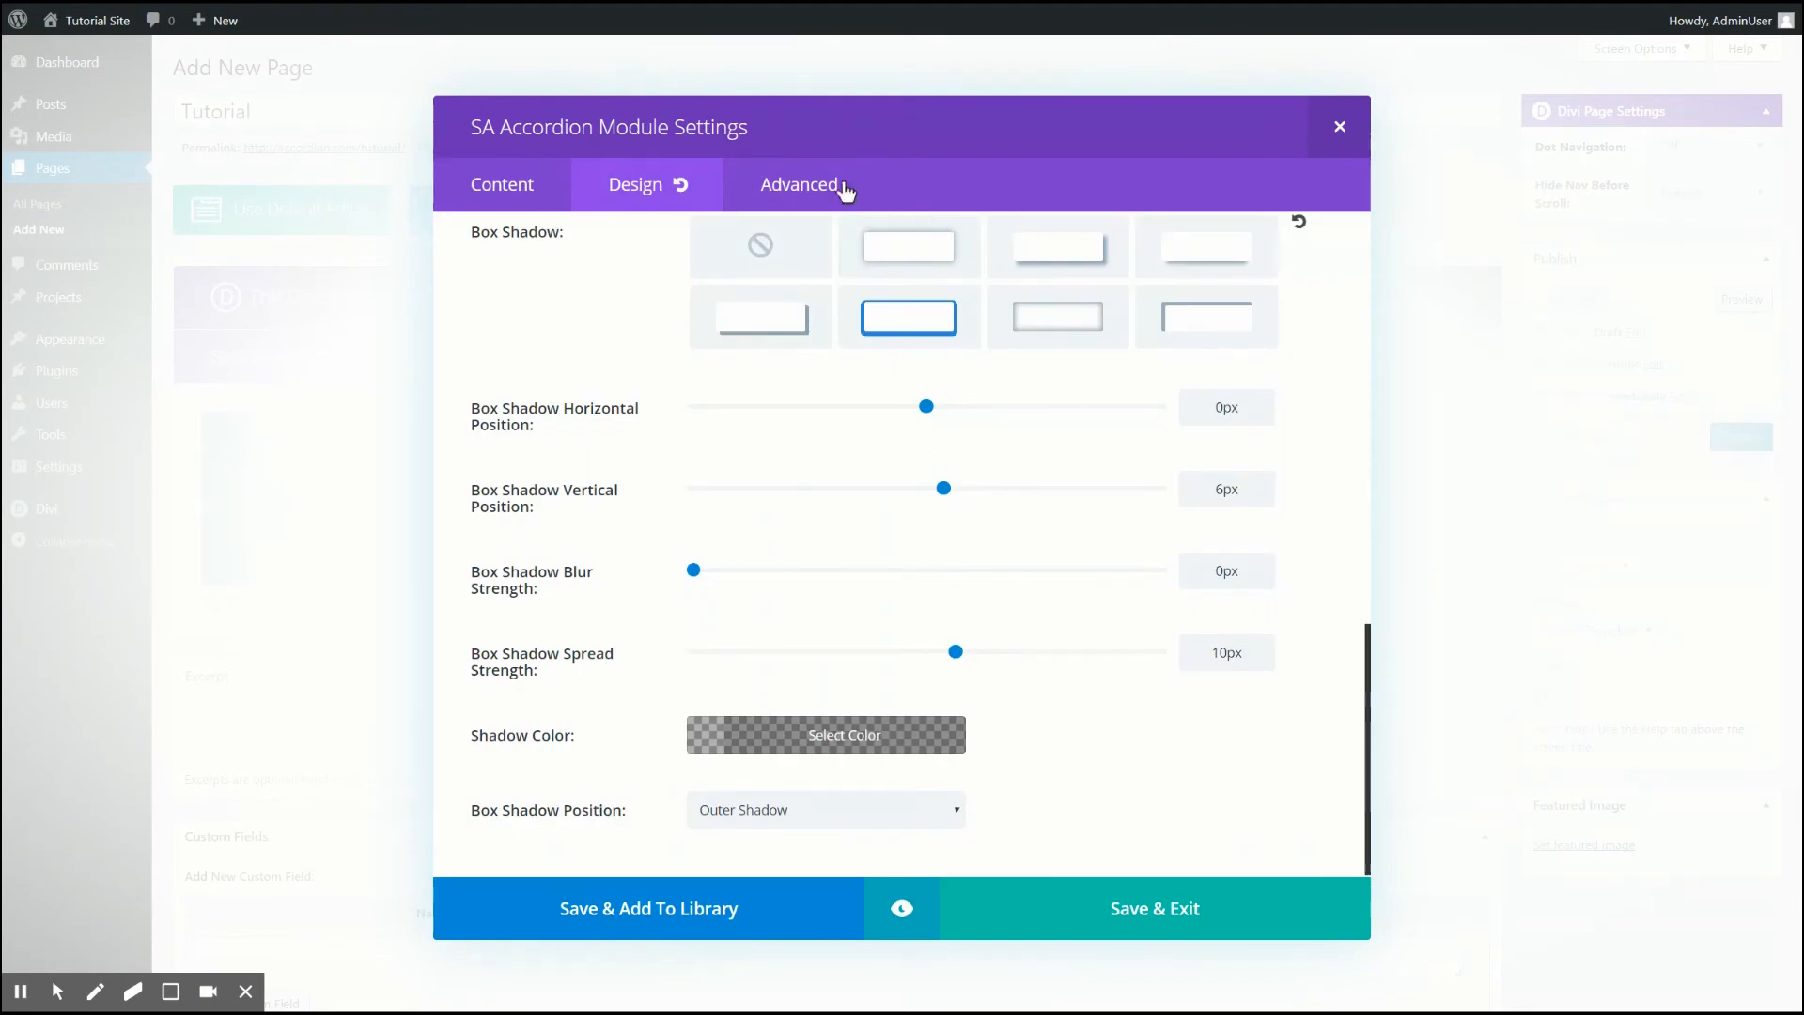
pyautogui.click(804, 185)
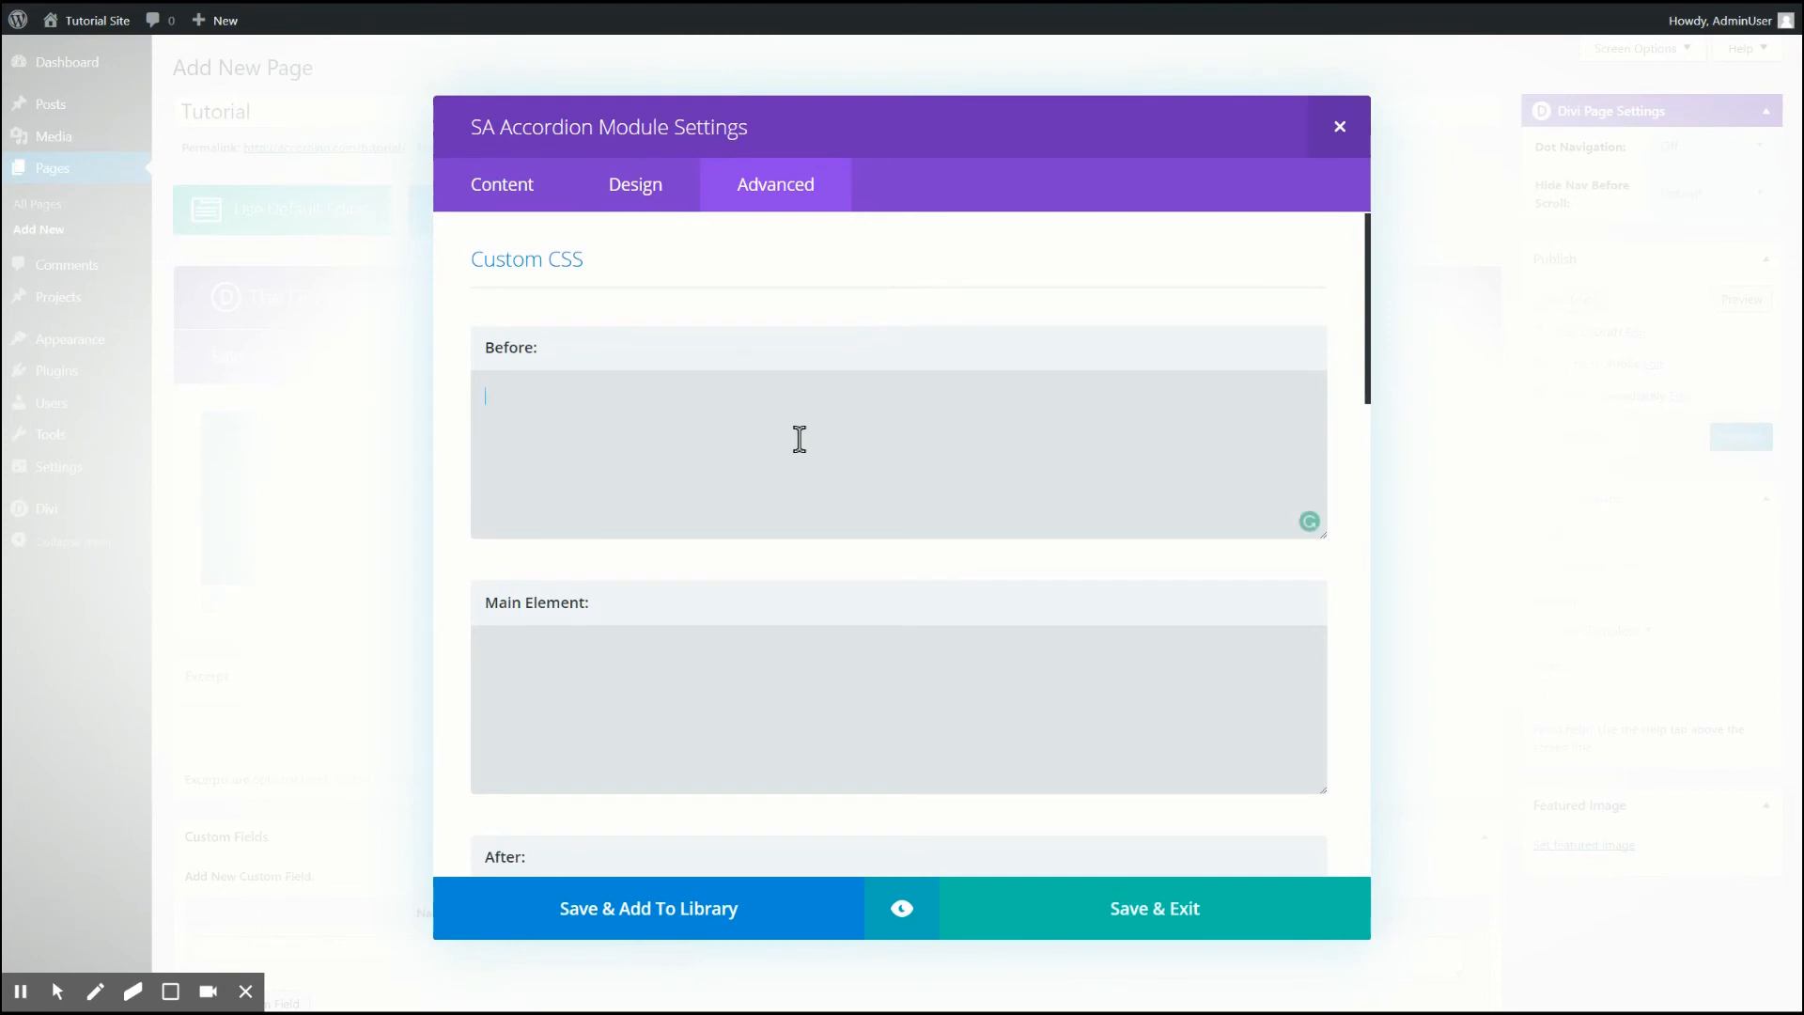
pyautogui.scroll(-2, 800, 439)
pyautogui.click(719, 569)
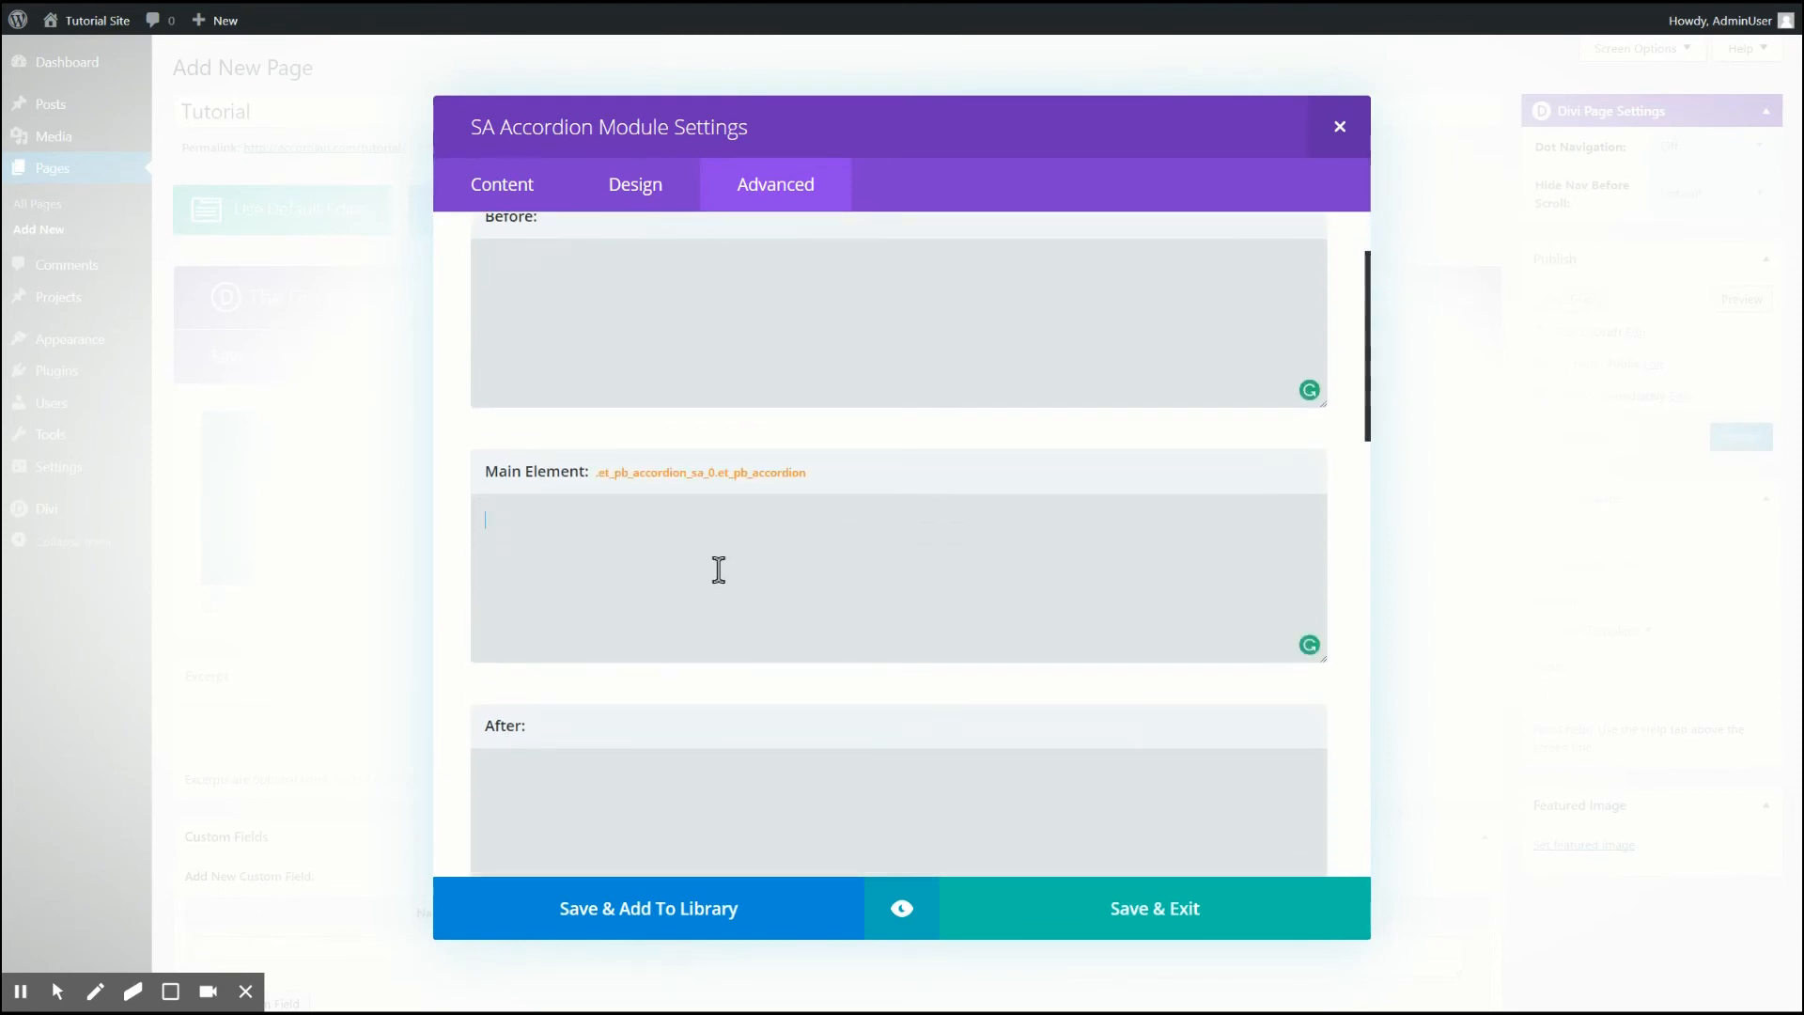
pyautogui.scroll(-2, 719, 573)
pyautogui.click(705, 636)
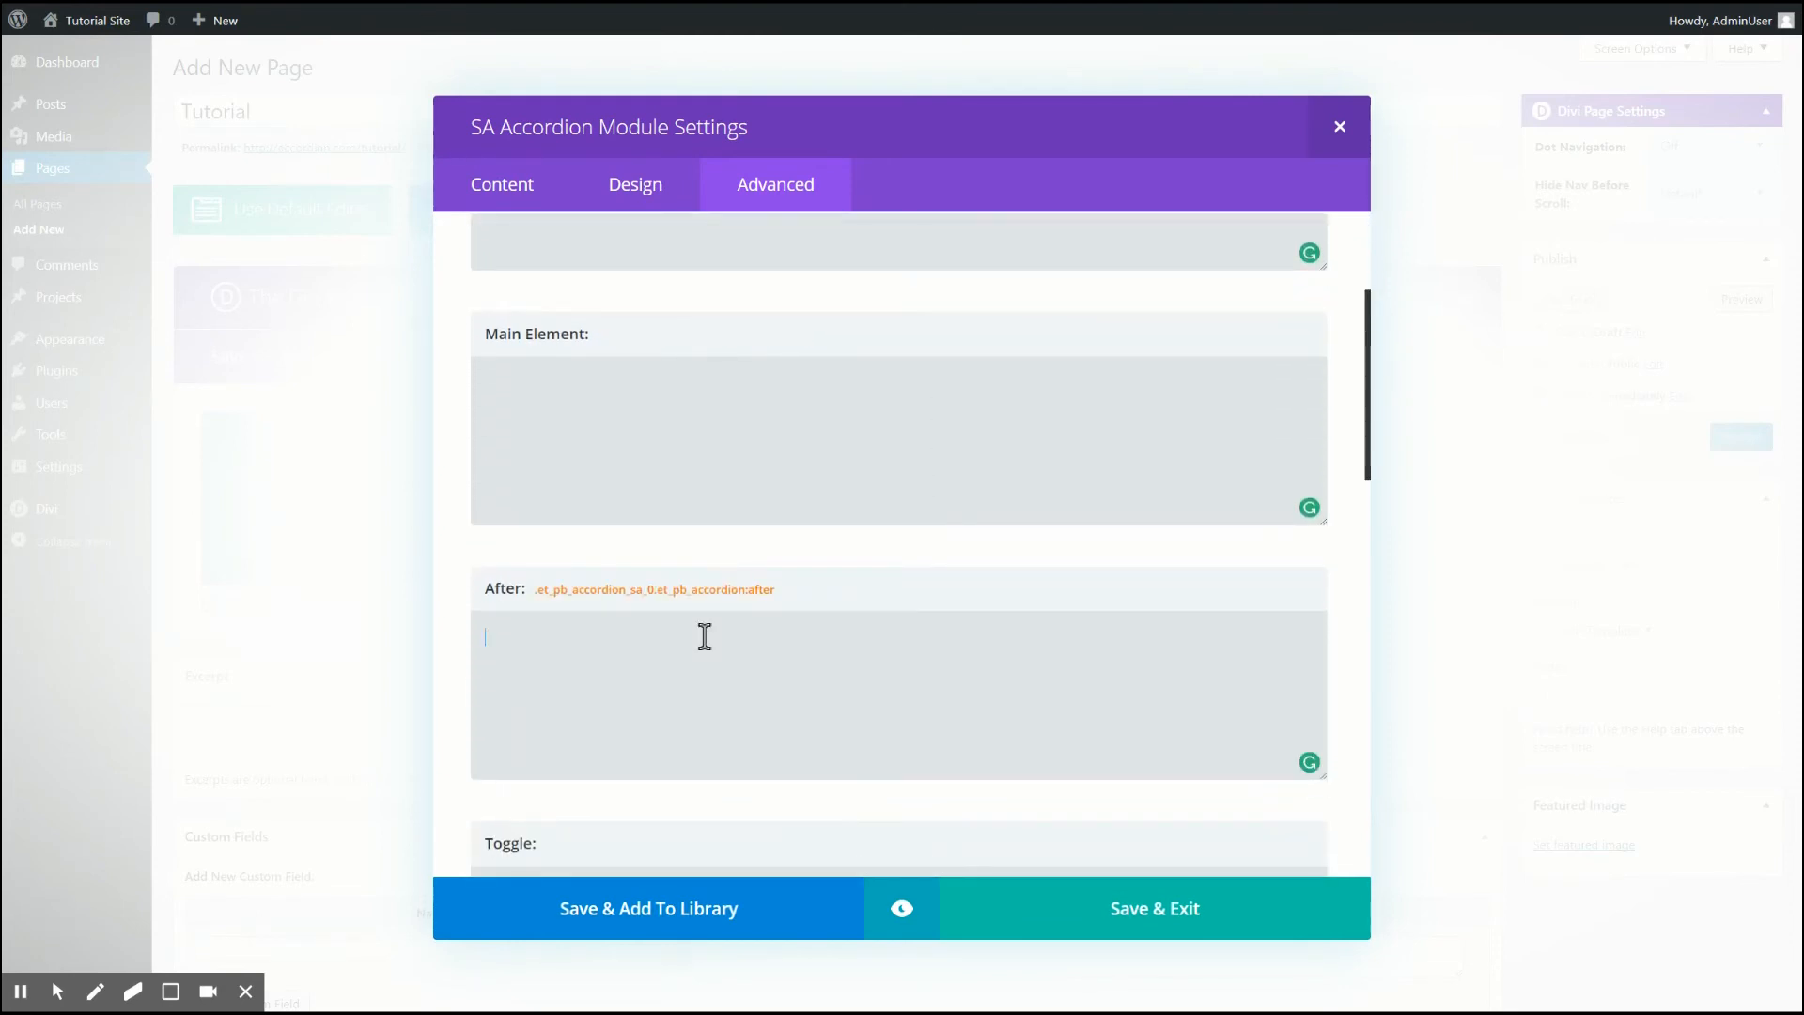
pyautogui.scroll(-4, 705, 636)
pyautogui.click(688, 685)
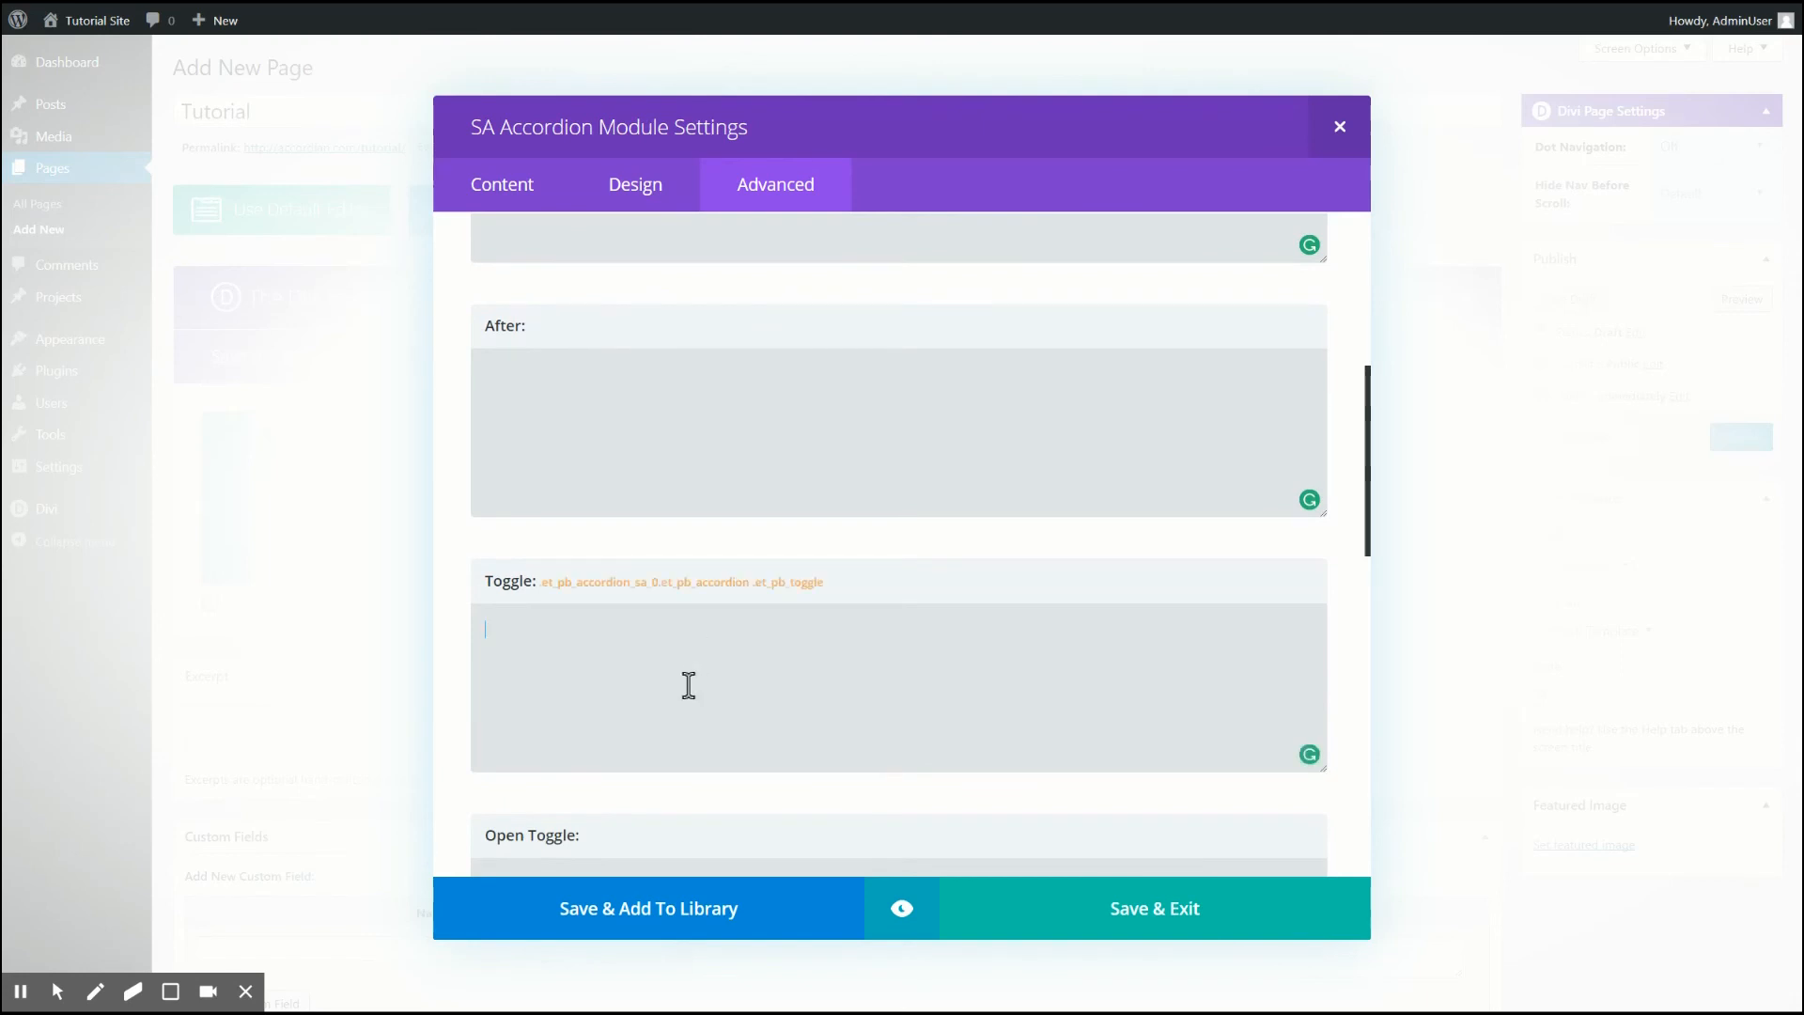
# - Examine the Open Toggle, Toggle Title, Toggle Icon and Toggle Content custom CSS fields, plus CSS ID and CSS Class
pyautogui.scroll(-5, 691, 693)
pyautogui.click(701, 592)
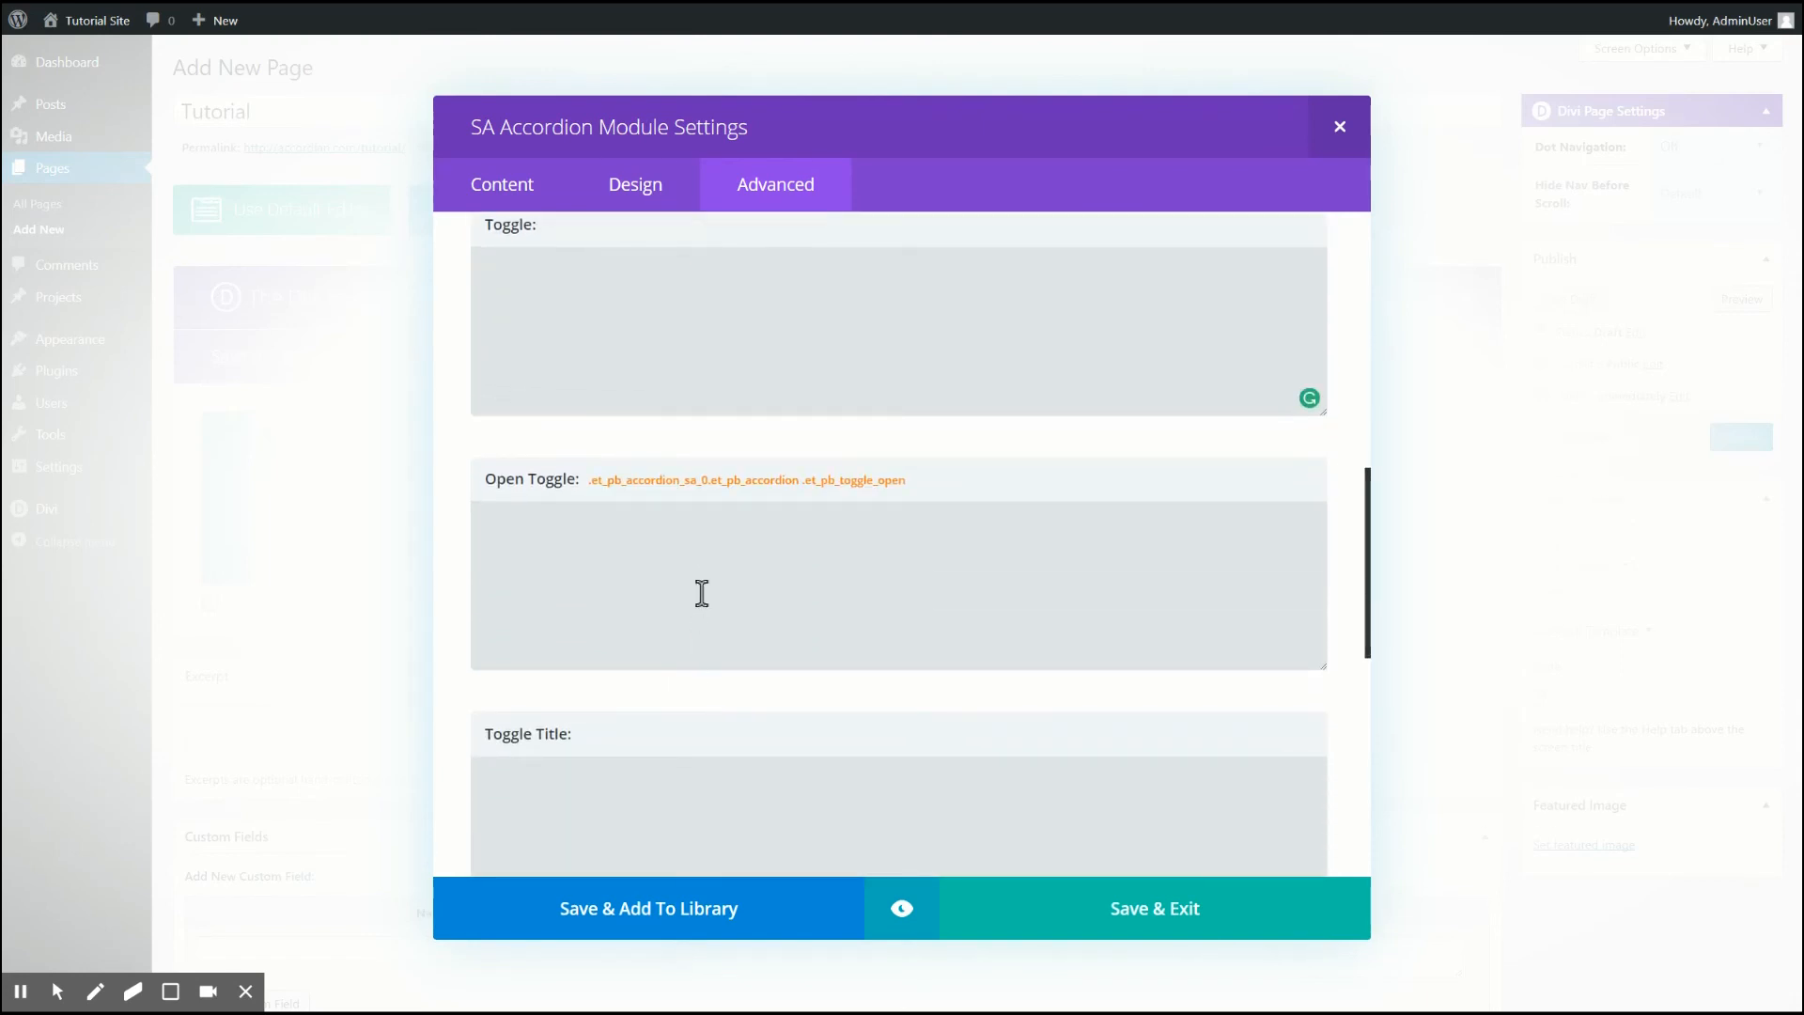
pyautogui.scroll(-1, 702, 594)
pyautogui.scroll(-2, 702, 594)
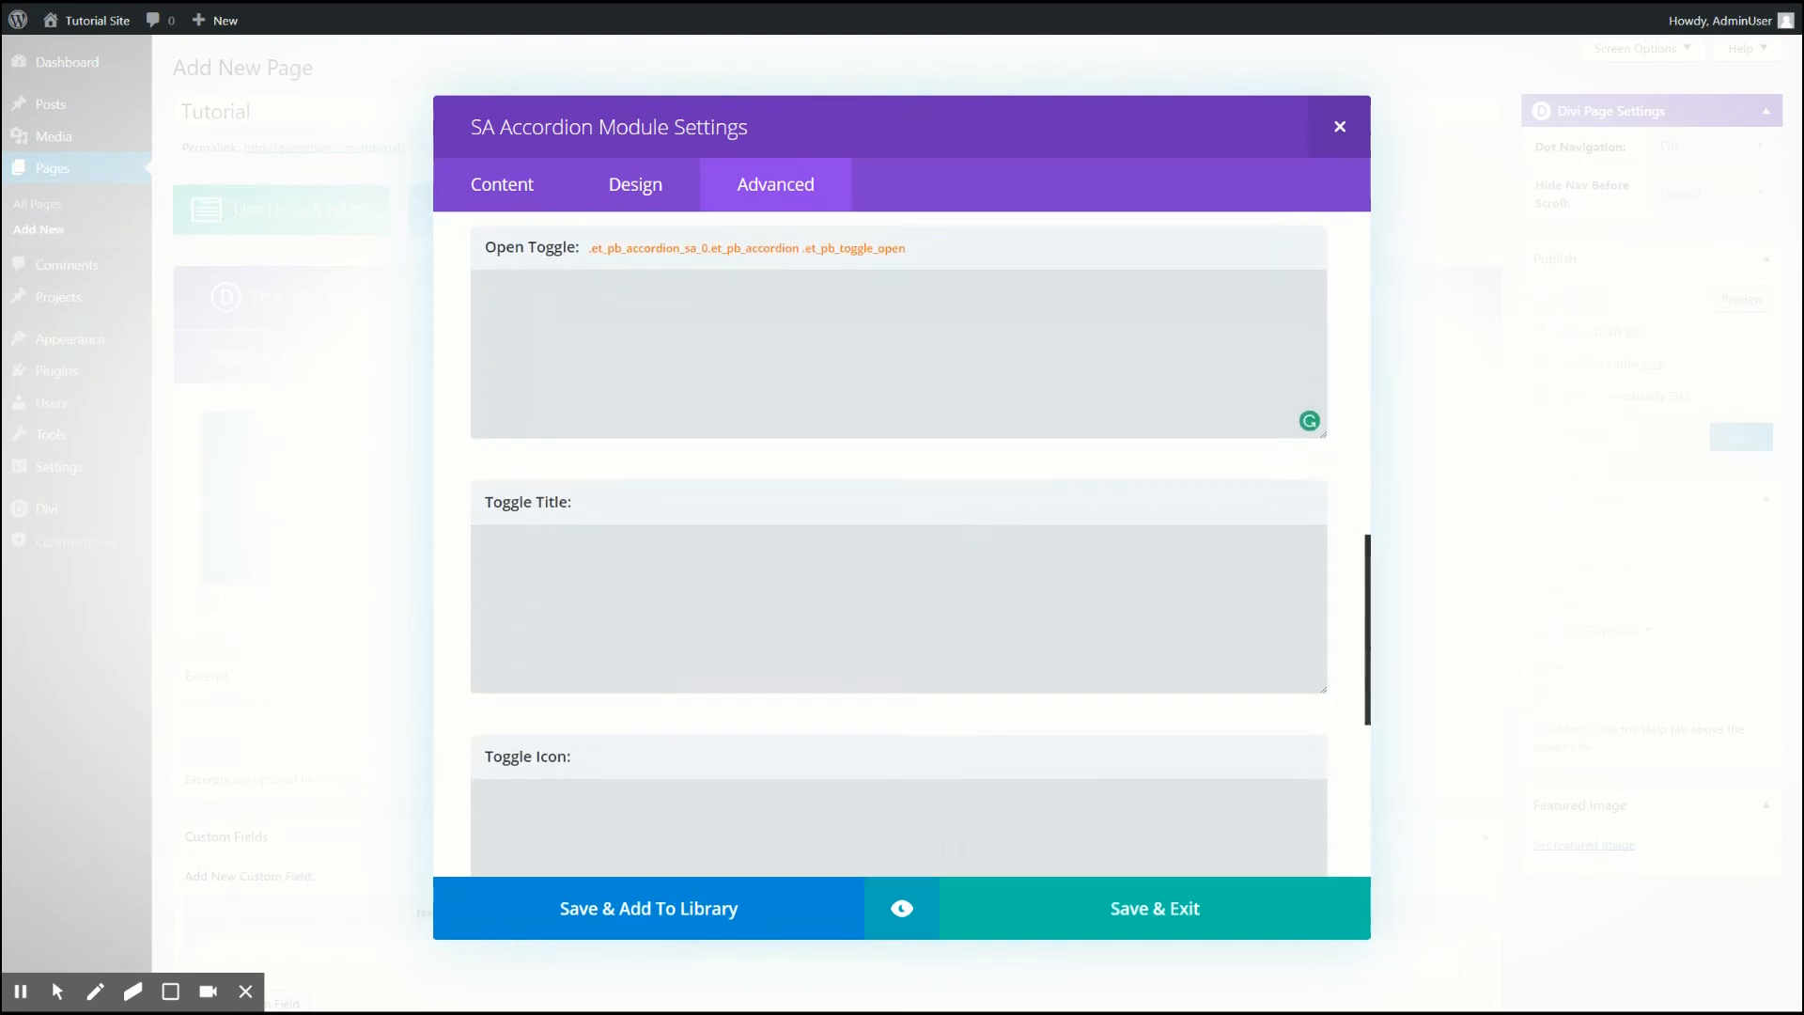
pyautogui.click(628, 619)
pyautogui.scroll(-3, 629, 619)
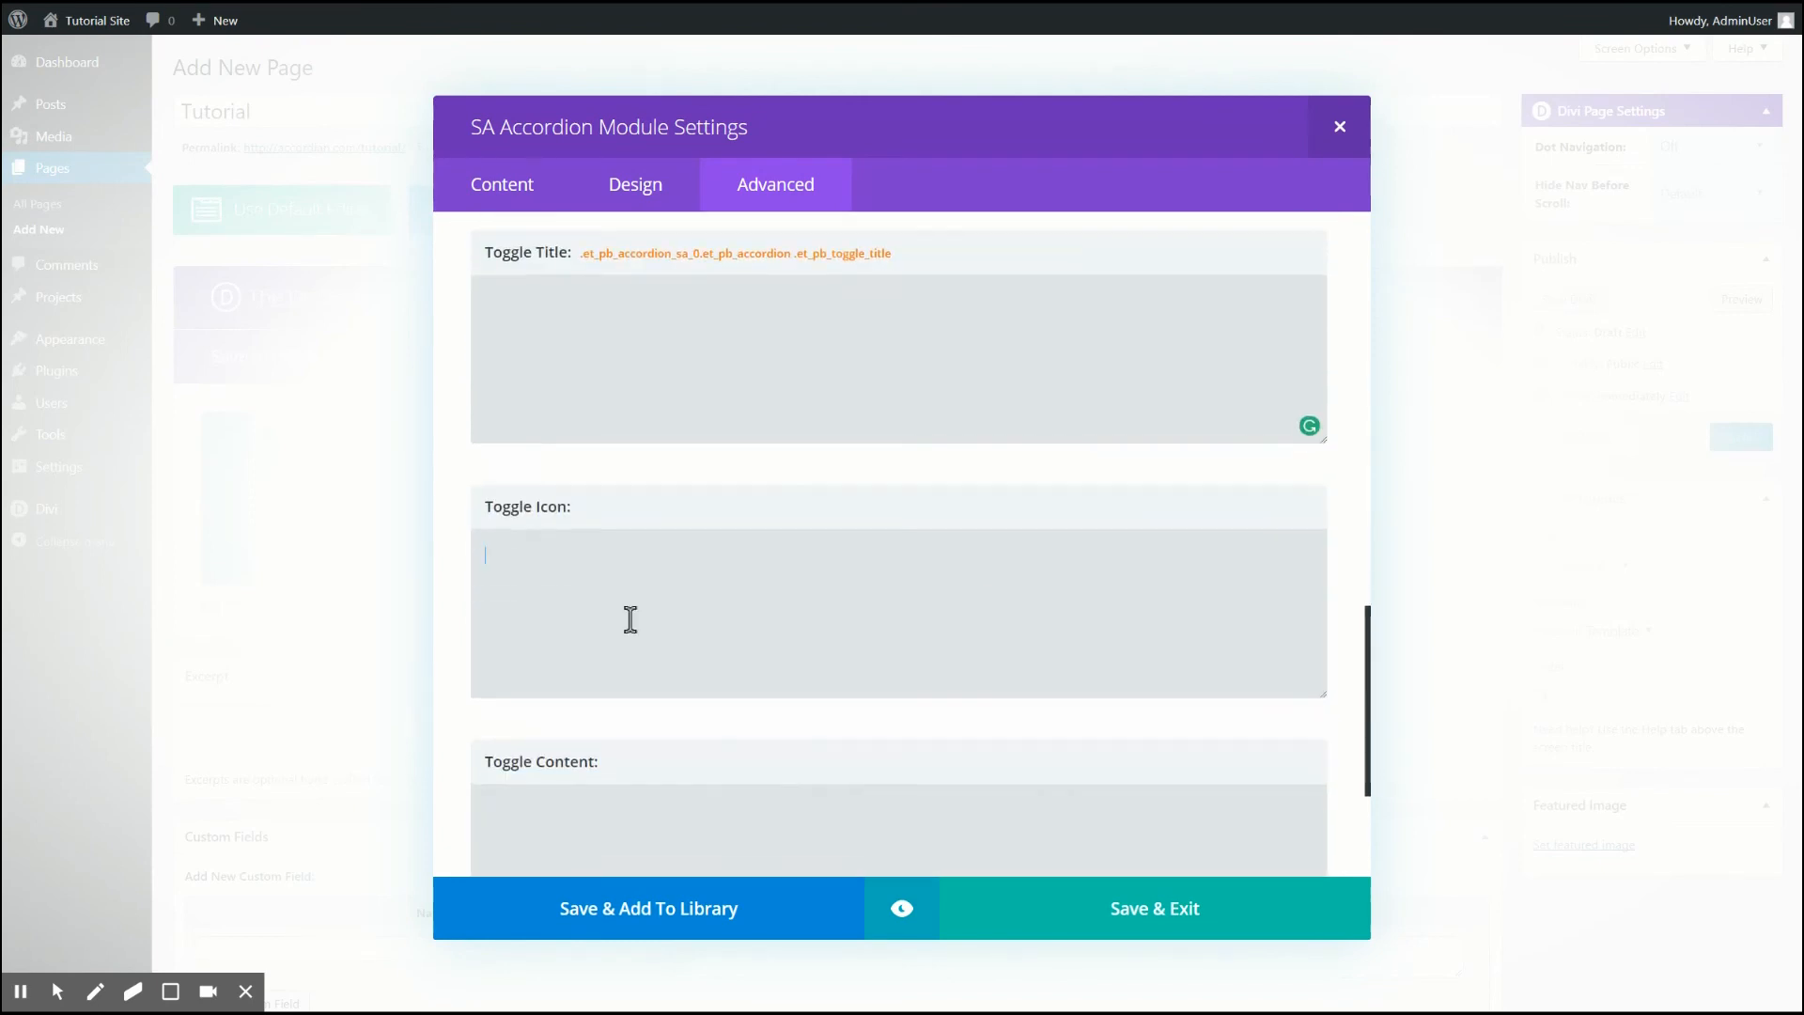
pyautogui.click(631, 620)
pyautogui.click(596, 797)
pyautogui.scroll(-3, 594, 792)
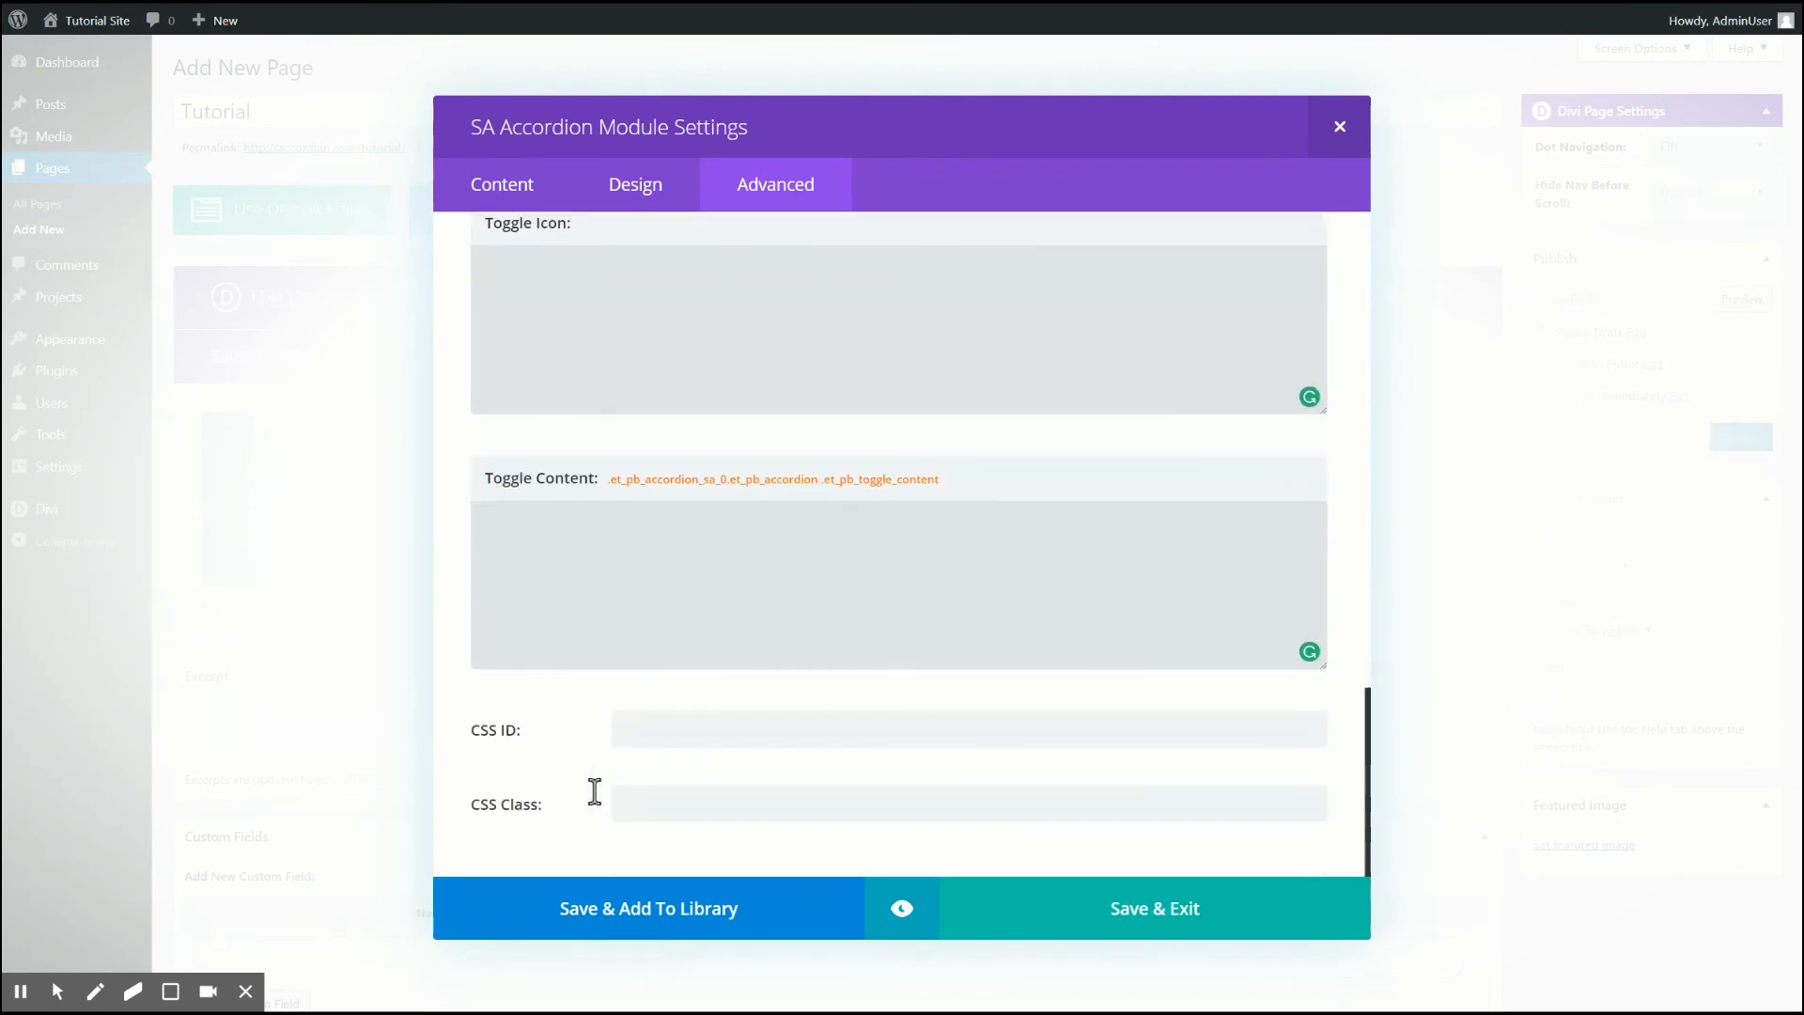
pyautogui.click(661, 725)
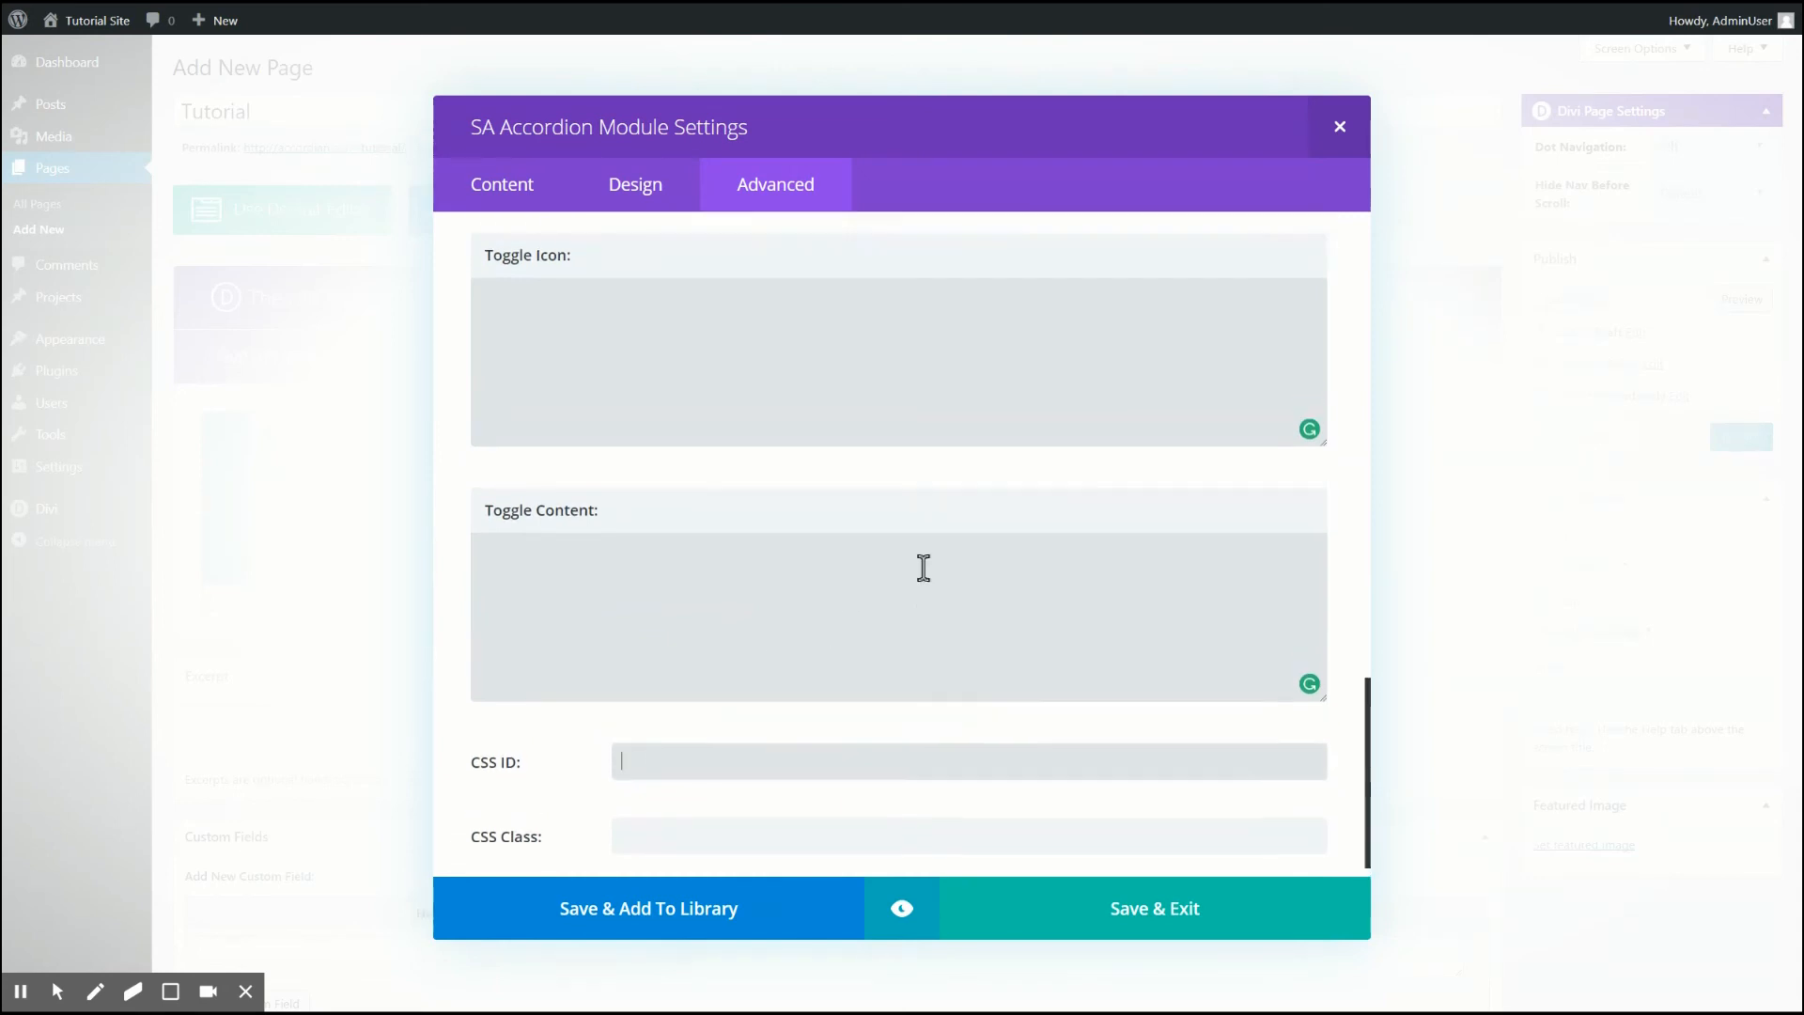
pyautogui.scroll(10, 924, 568)
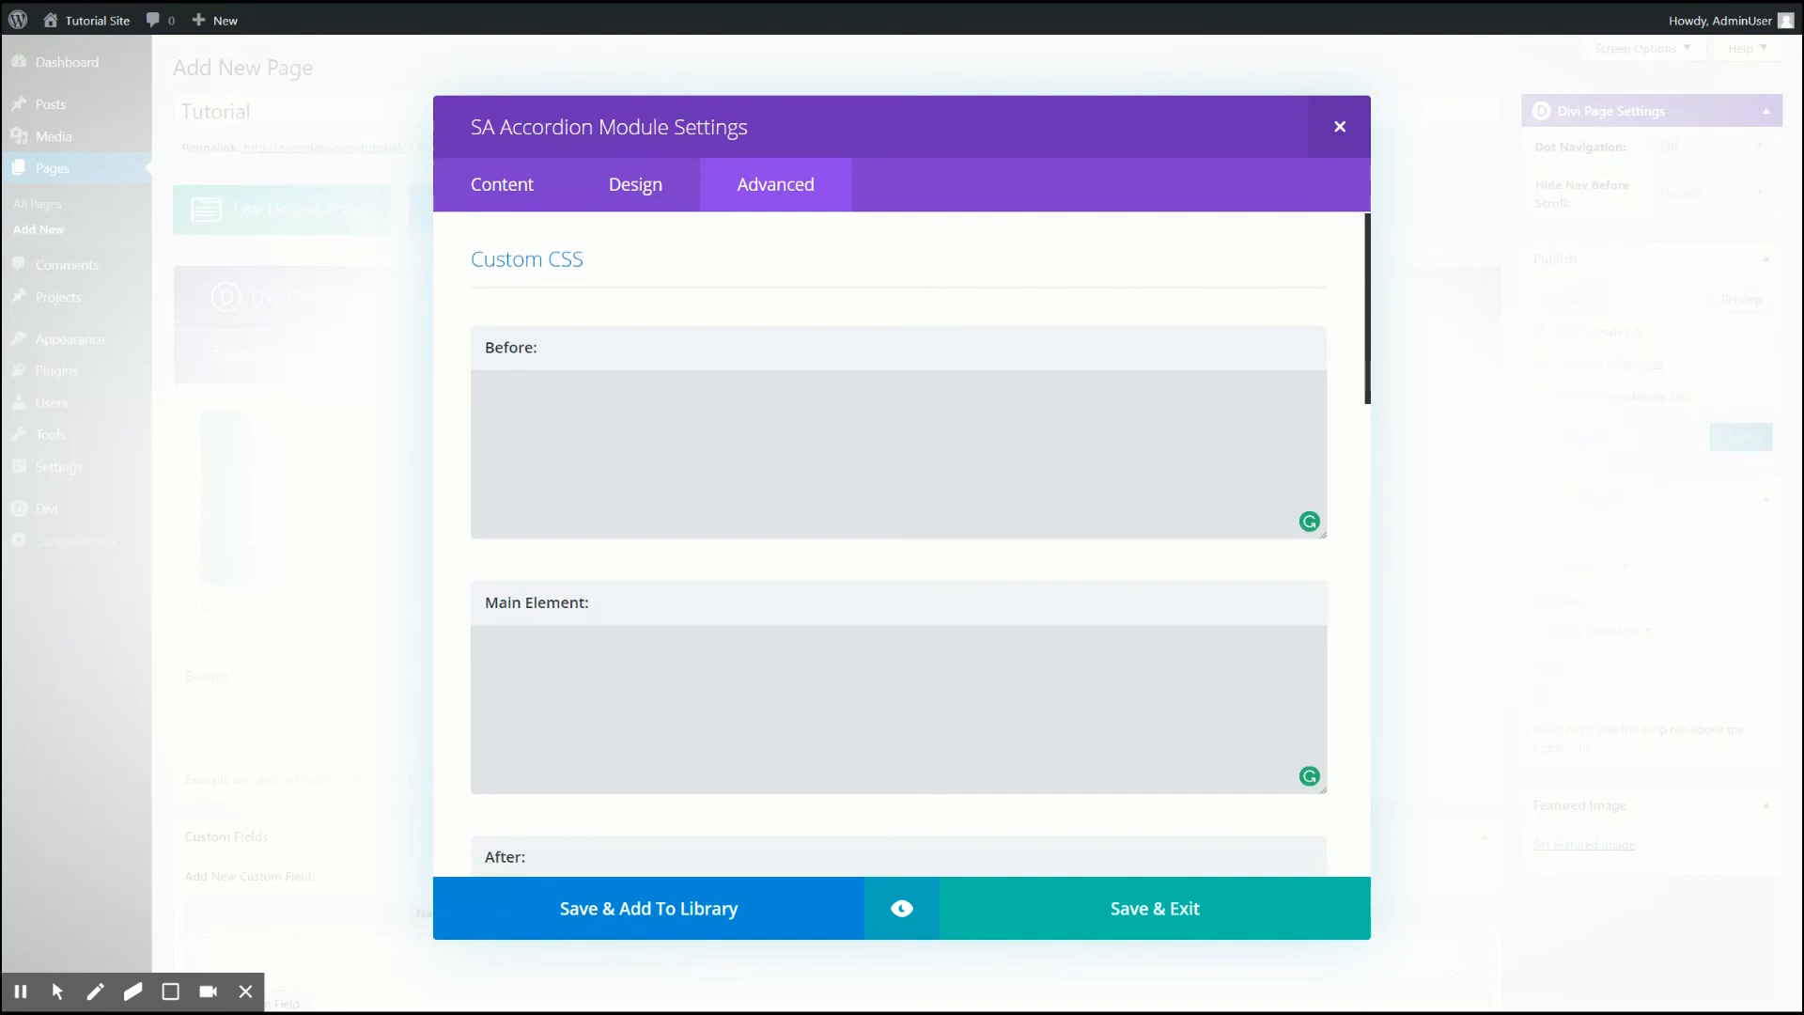
# - Save the SA Accordion module settings and publish the Tutorial page
pyautogui.click(526, 187)
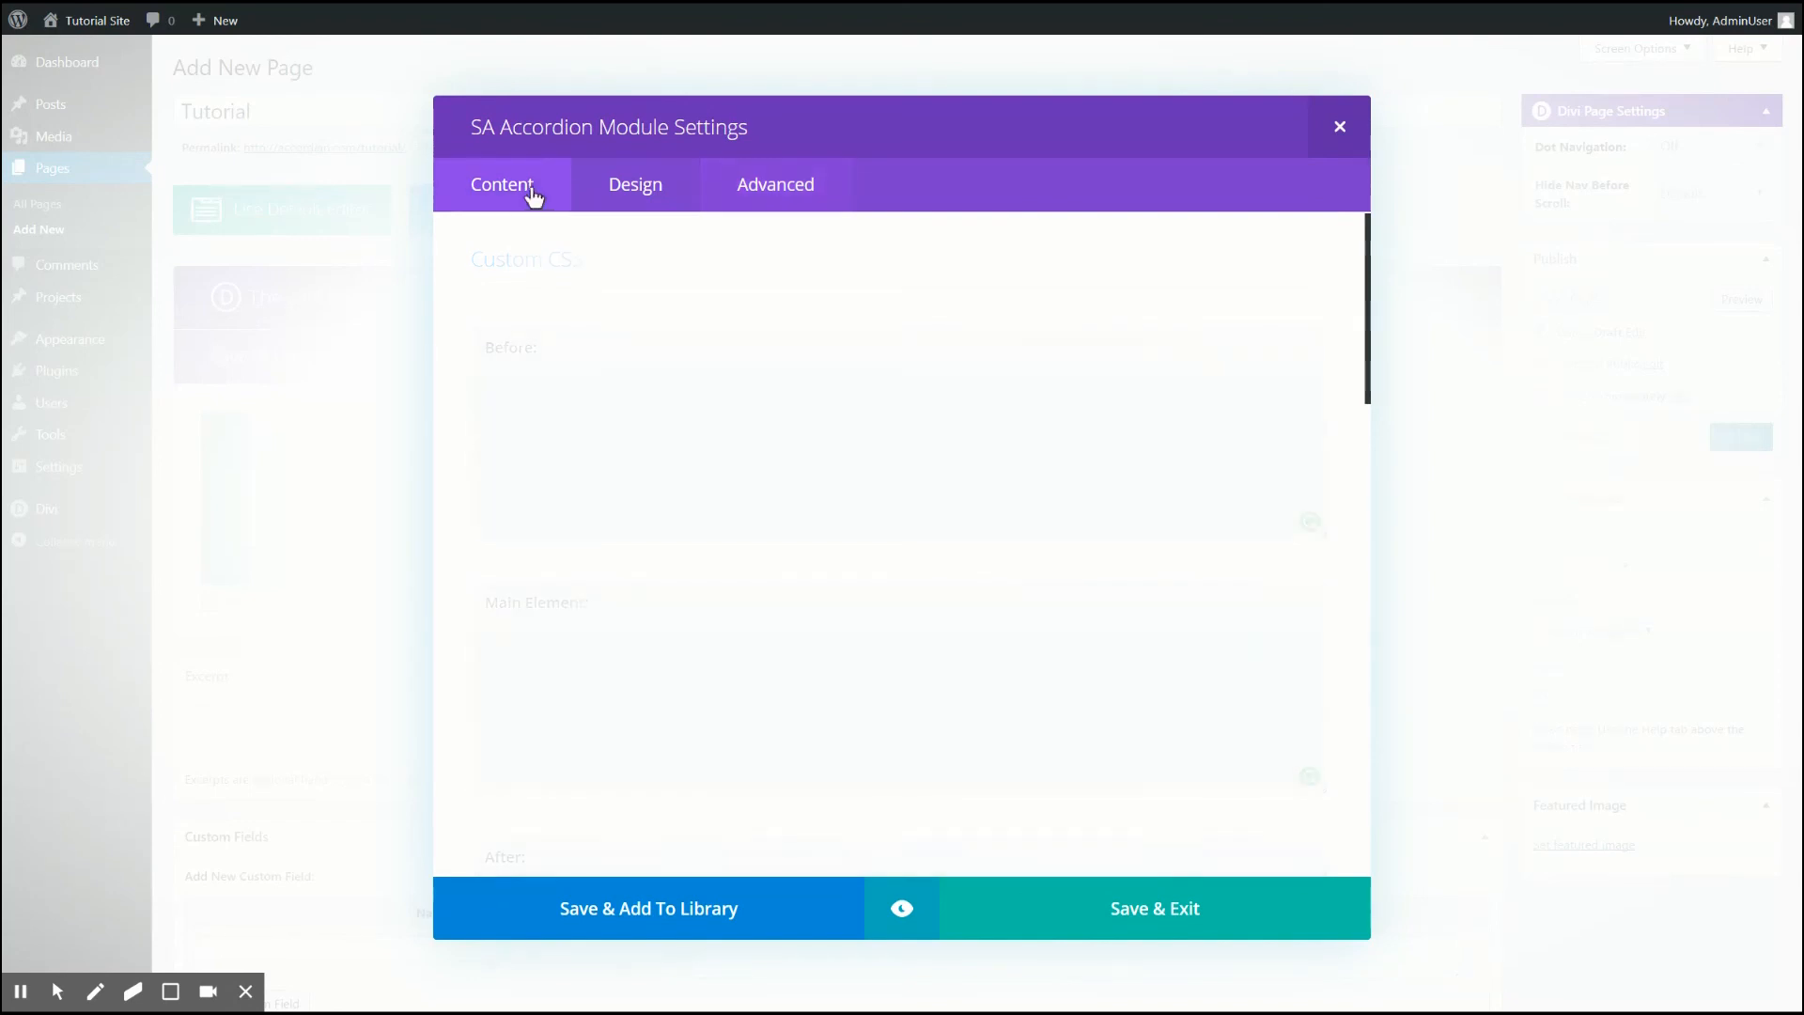
pyautogui.click(1097, 921)
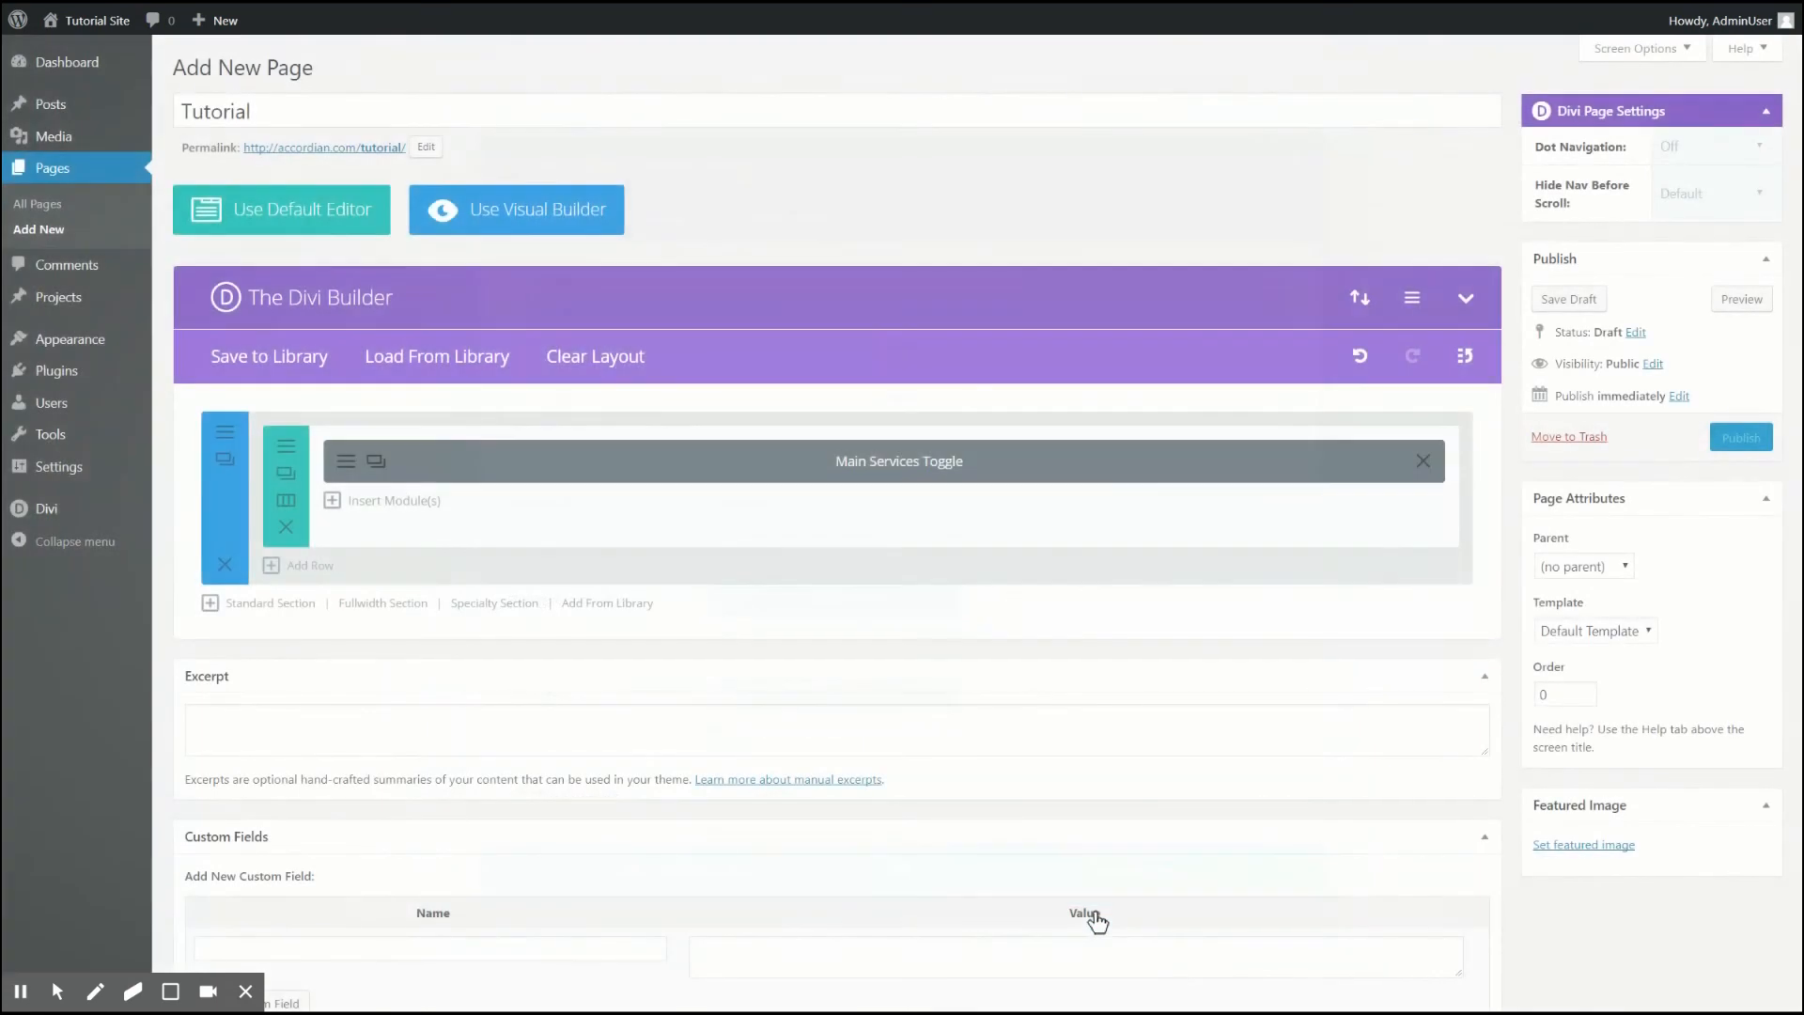
pyautogui.click(1729, 433)
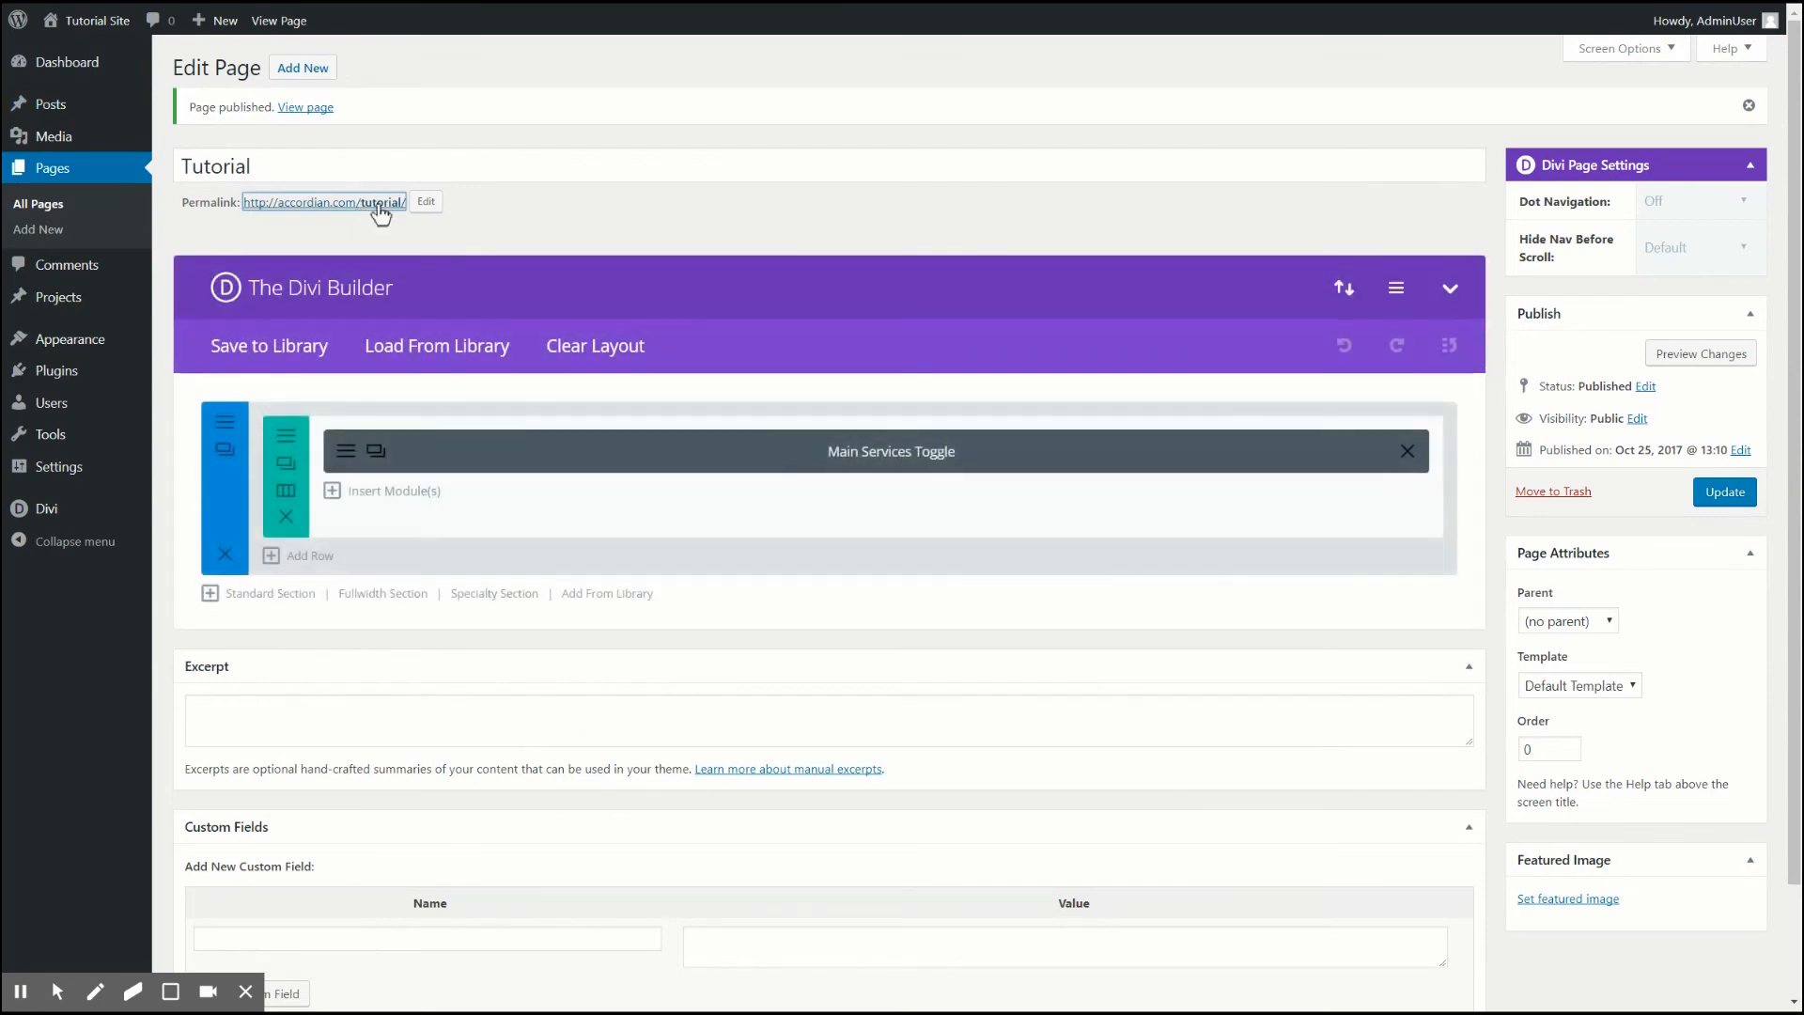
# - Open the published Tutorial page through its permalink and check how the three toggle cards flip to their content
pyautogui.click(366, 203)
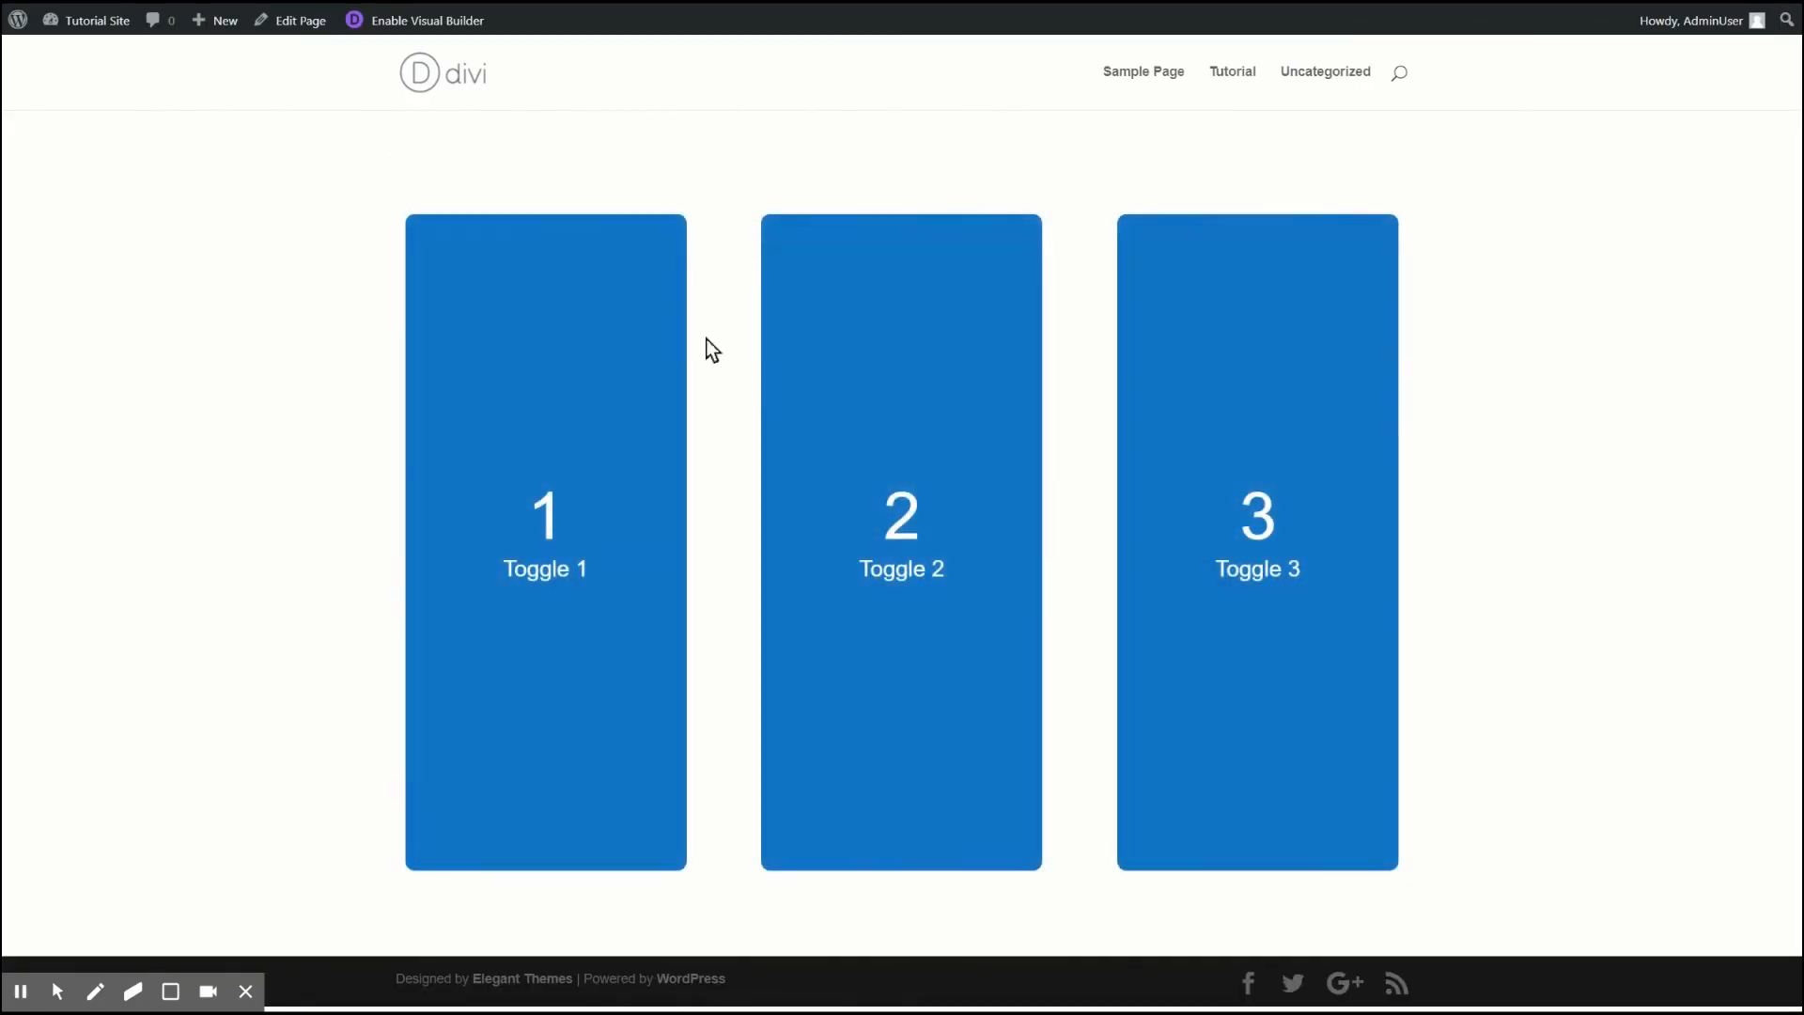
pyautogui.moveTo(620, 372)
pyautogui.moveTo(874, 420)
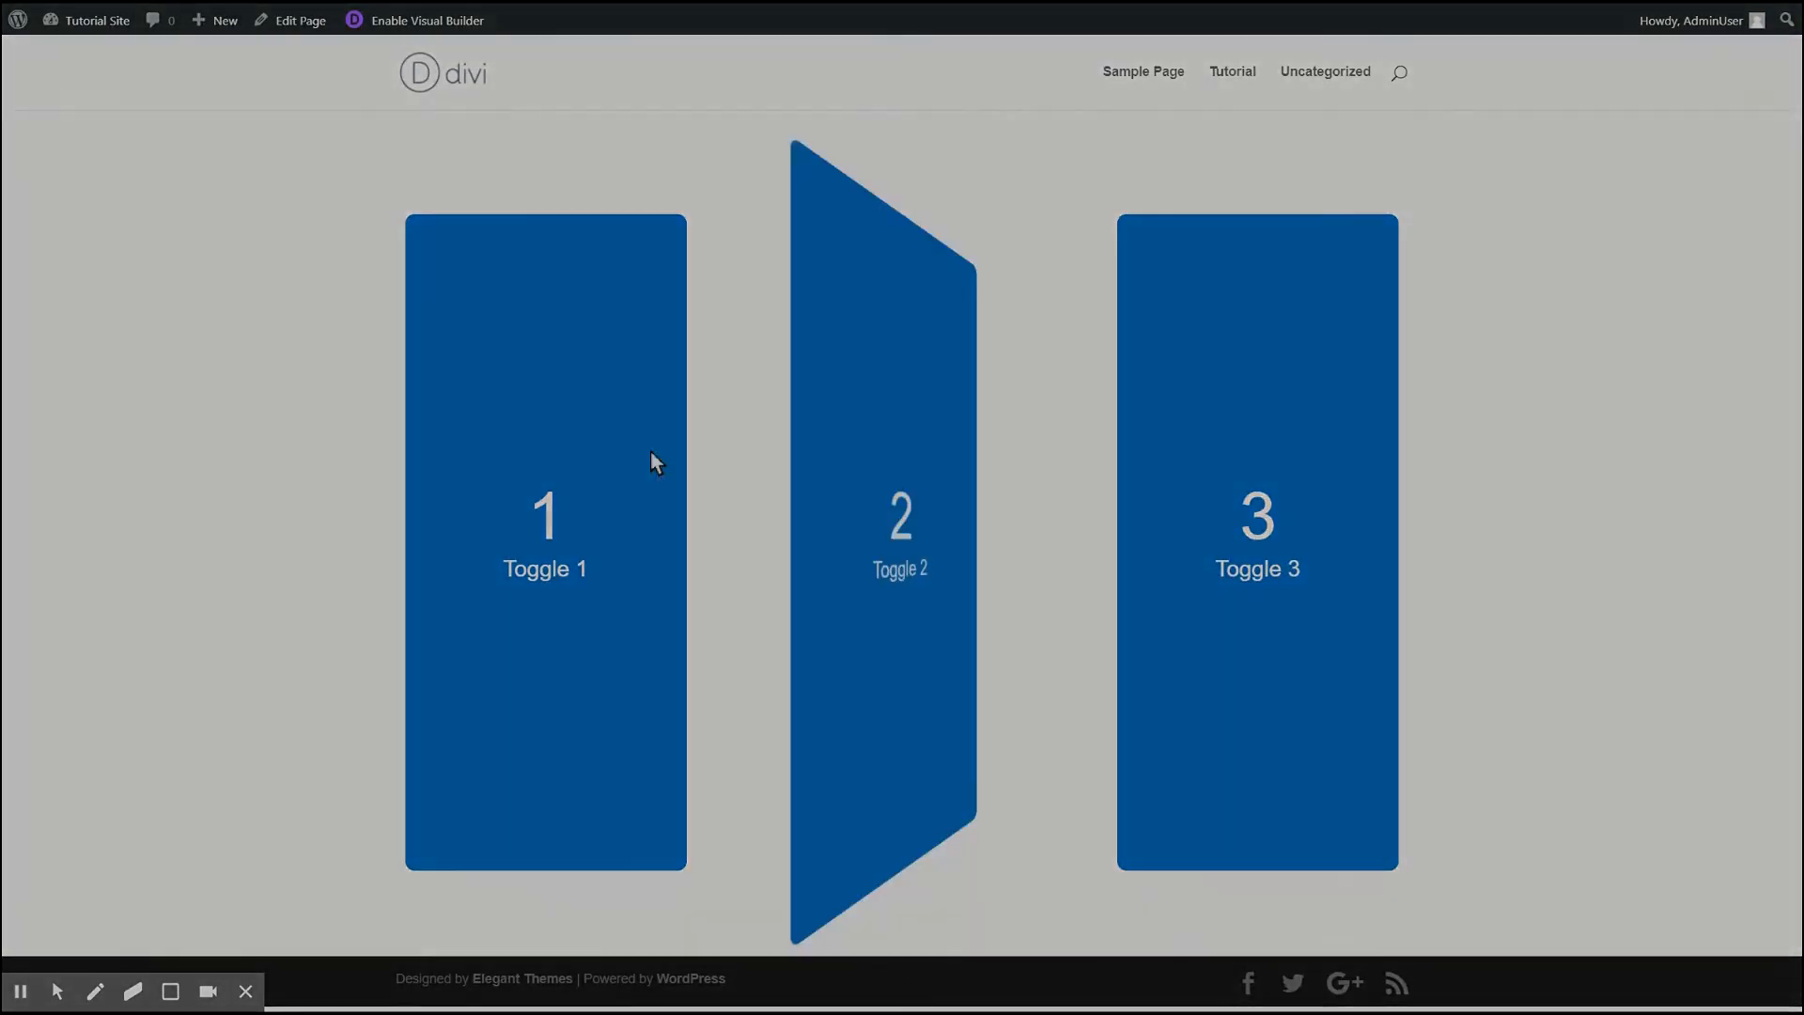
pyautogui.moveTo(655, 461)
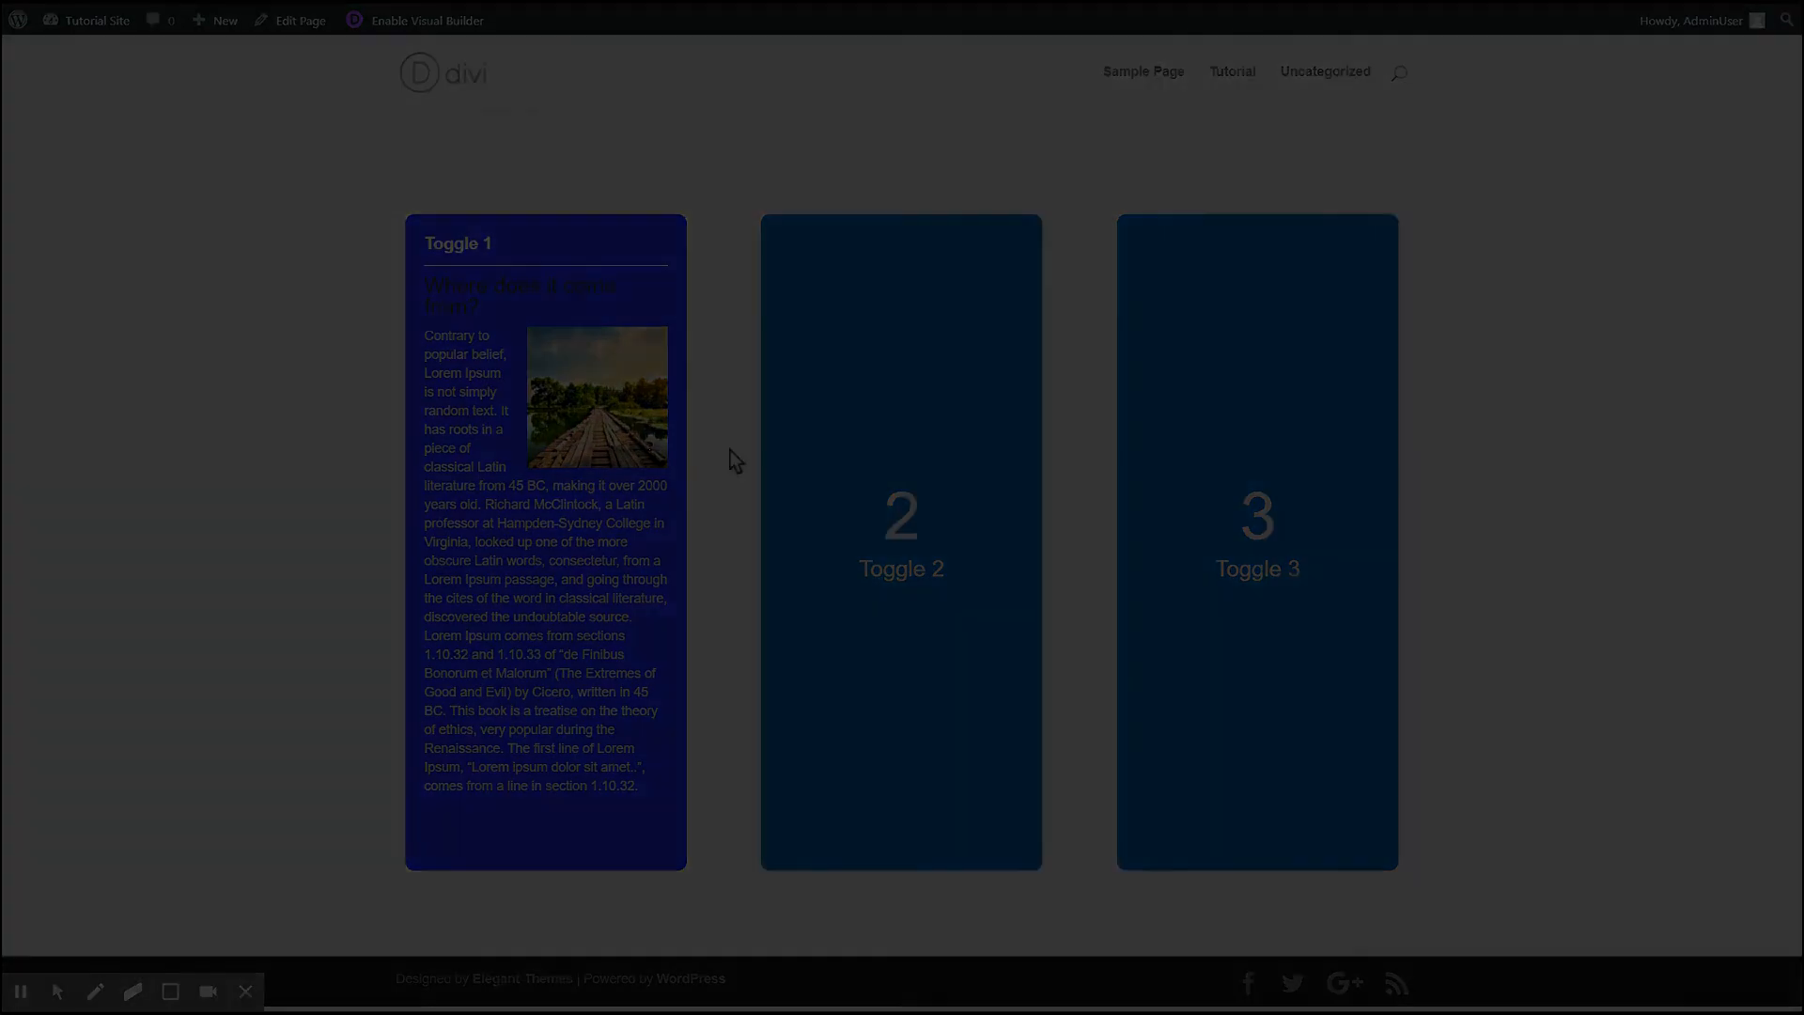